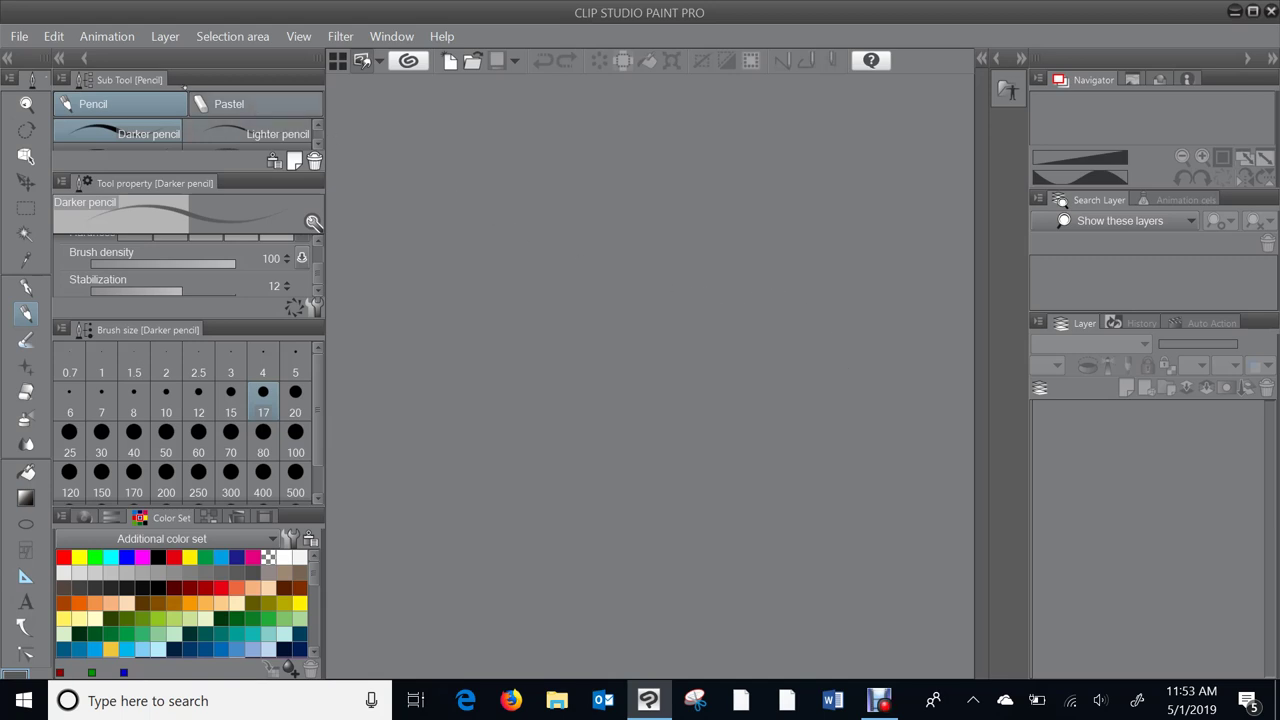
- Create a new color canvas named Comic, 7.00 by 7.00 in at 400 dpi, with white paper
left_click(20, 38)
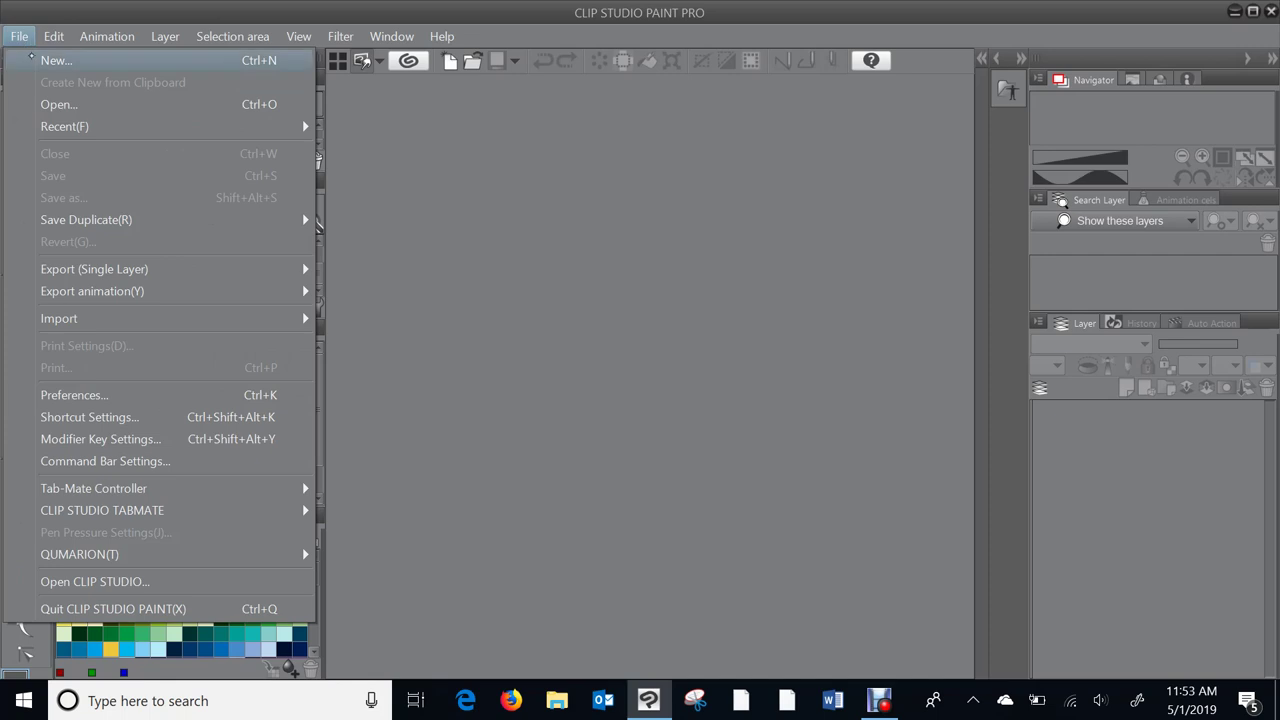
left_click(68, 62)
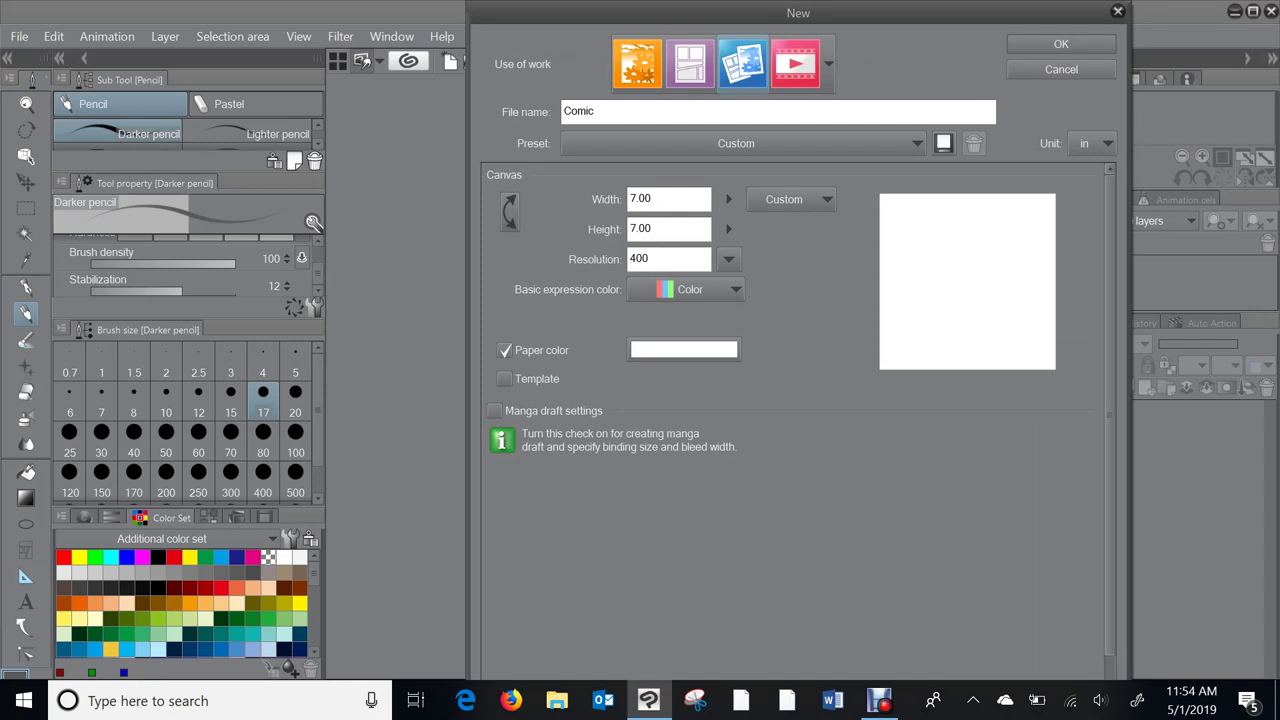
left_click(1055, 44)
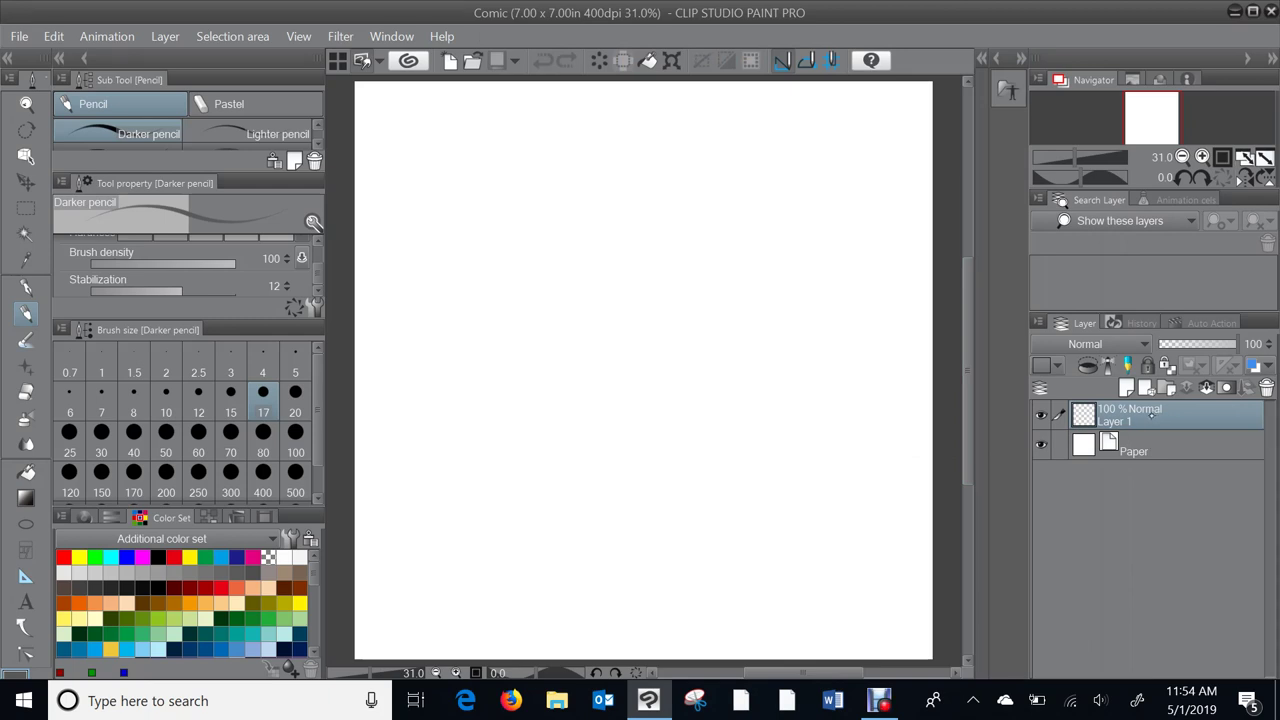
- Rename Layer 1 as Pencil
double_click(1144, 419)
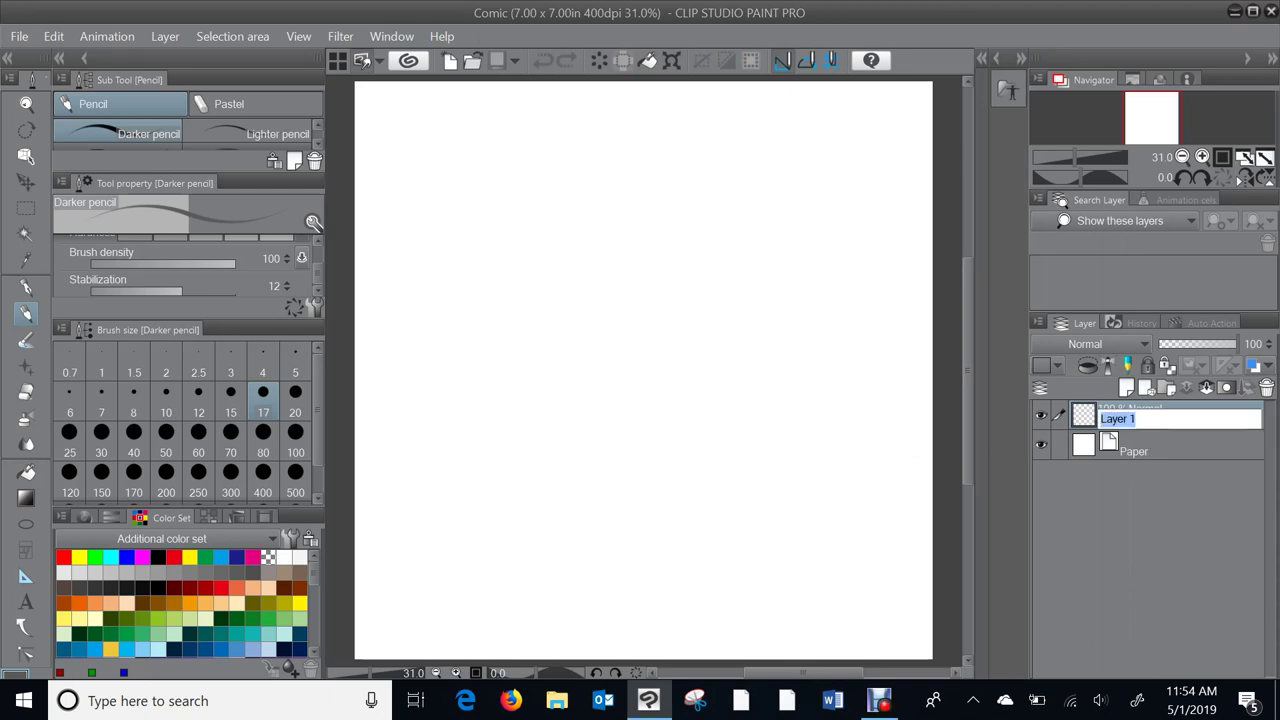
type("Pencil")
key("Return")
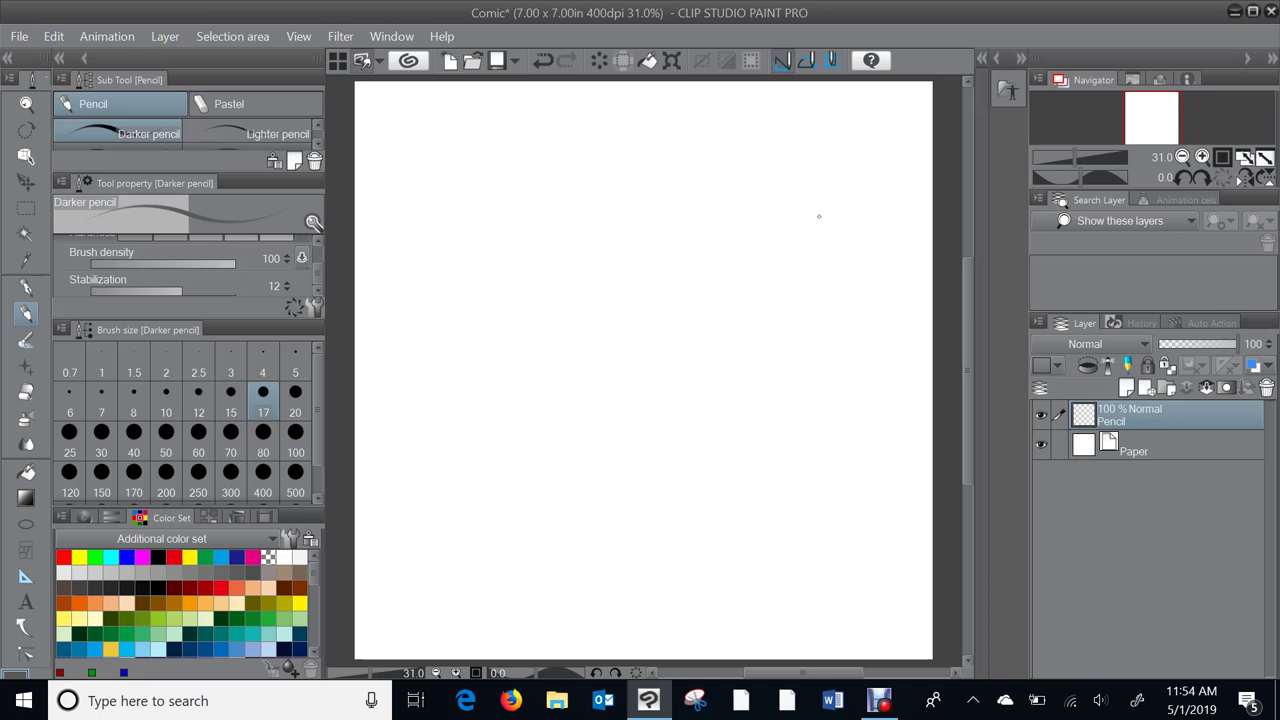
- With the darker pencil, sketch a circle flanked by two pointed triangular shapes and topped by a low arc in the canvas's upper right
mouse_move(811, 211)
left_mouse_down()
mouse_move(776, 213)
mouse_move(757, 248)
mouse_move(807, 250)
mouse_move(773, 253)
mouse_move(817, 229)
mouse_move(814, 250)
mouse_move(764, 226)
left_mouse_up()
mouse_move(862, 218)
left_mouse_down()
mouse_move(818, 216)
mouse_move(870, 217)
mouse_move(818, 214)
mouse_move(908, 215)
mouse_move(861, 214)
mouse_move(907, 220)
mouse_move(822, 248)
left_mouse_up()
mouse_move(765, 216)
left_mouse_down()
mouse_move(719, 223)
mouse_move(766, 258)
mouse_move(719, 235)
mouse_move(754, 252)
left_mouse_up()
left_click_drag(718, 233, 764, 256)
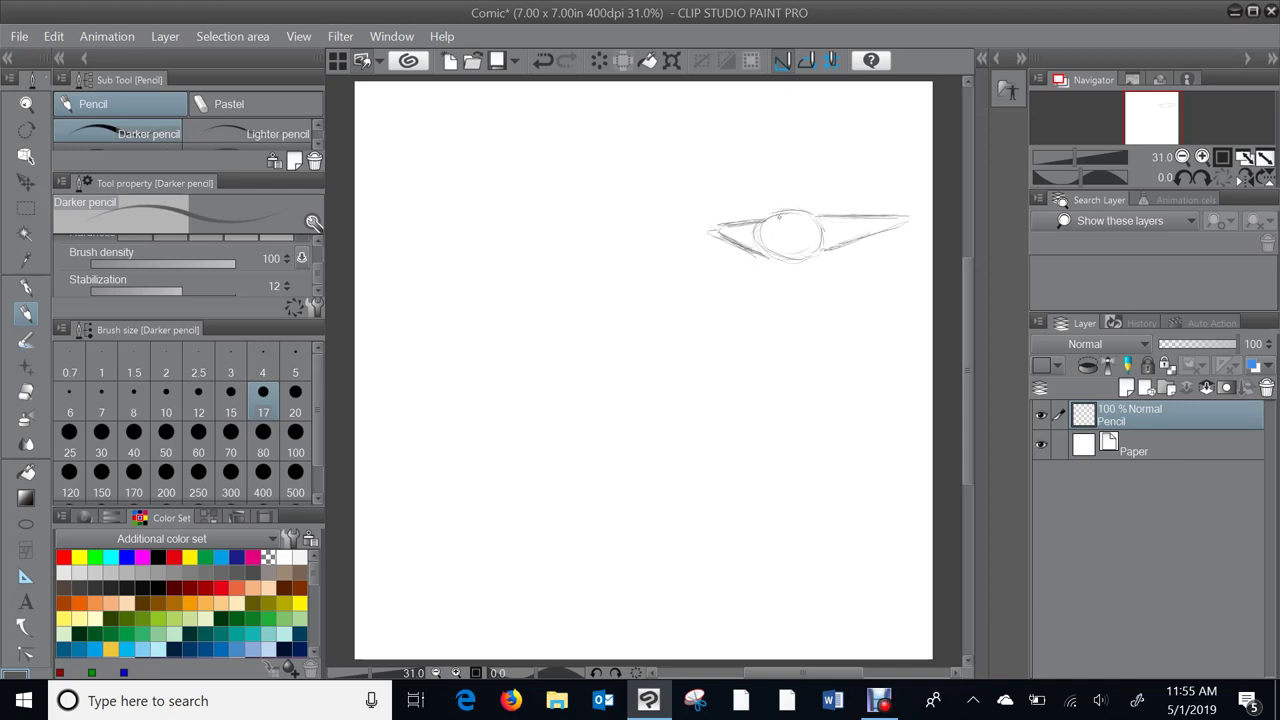
left_click_drag(811, 204, 836, 211)
left_click_drag(793, 209, 849, 211)
- Sketch the lower face of the right figure, adding the lines under the circle, the wavy mouth, the angular chin and the side strokes
mouse_move(796, 259)
left_mouse_down()
mouse_move(795, 297)
mouse_move(815, 284)
mouse_move(842, 317)
mouse_move(785, 303)
mouse_move(758, 320)
mouse_move(806, 319)
left_mouse_up()
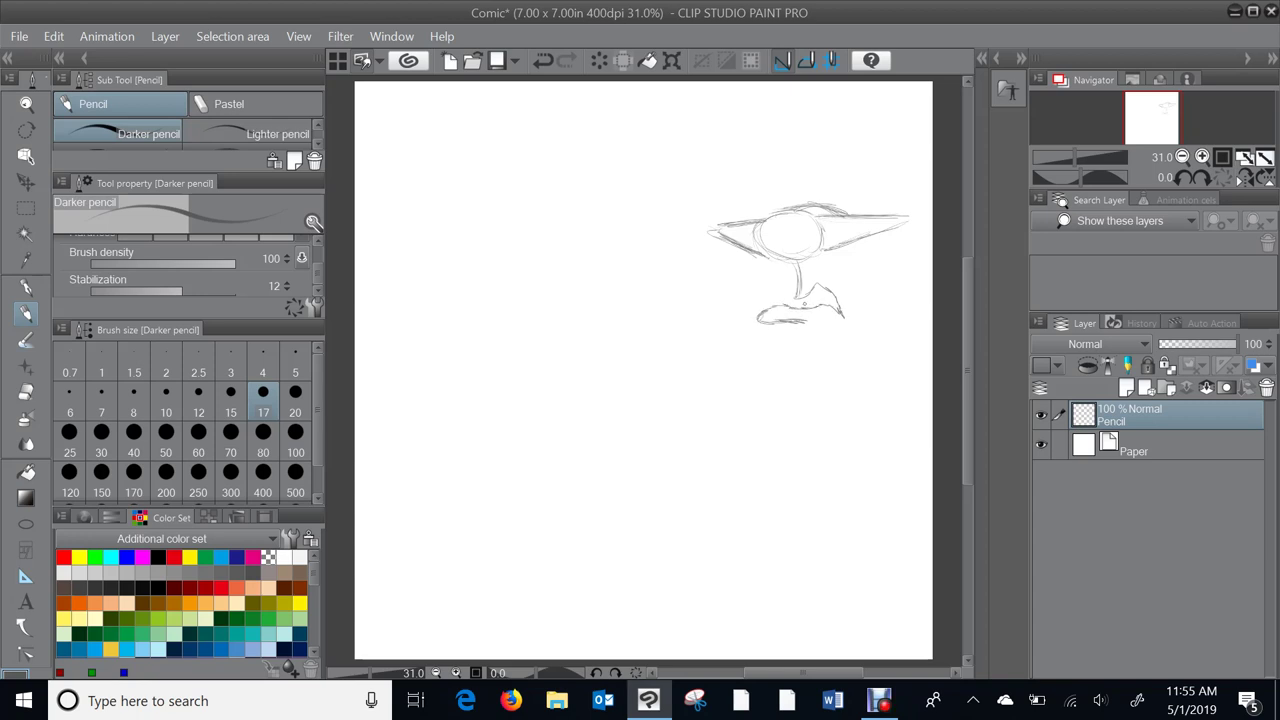
mouse_move(780, 262)
left_mouse_down()
mouse_move(776, 310)
mouse_move(814, 332)
mouse_move(780, 322)
mouse_move(828, 334)
mouse_move(866, 298)
mouse_move(860, 274)
mouse_move(862, 290)
left_mouse_up()
mouse_move(899, 236)
left_mouse_down()
mouse_move(868, 256)
mouse_move(880, 248)
left_mouse_up()
left_click_drag(768, 265, 902, 218)
left_click_drag(758, 249, 730, 236)
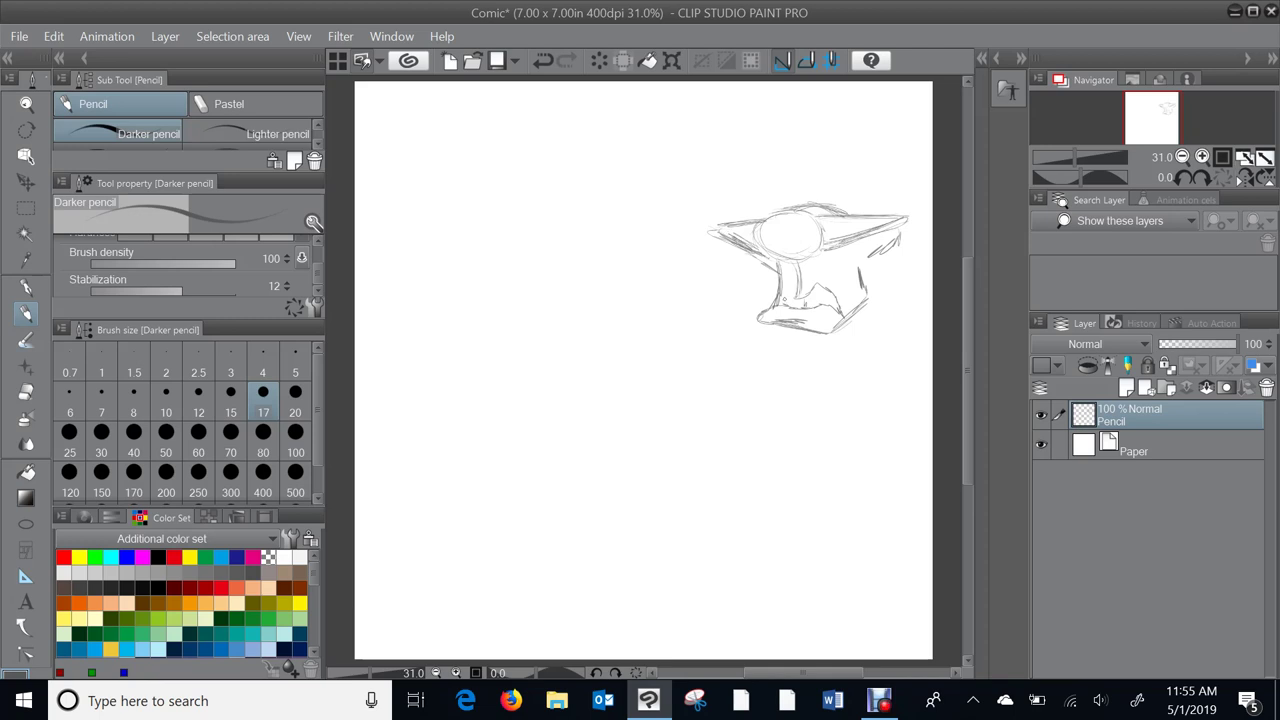
- Sketch the right figure's sloping shoulder and body outlines on both sides below the head
left_click_drag(750, 348, 690, 486)
mouse_move(728, 392)
left_mouse_down()
mouse_move(678, 508)
mouse_move(680, 570)
left_mouse_up()
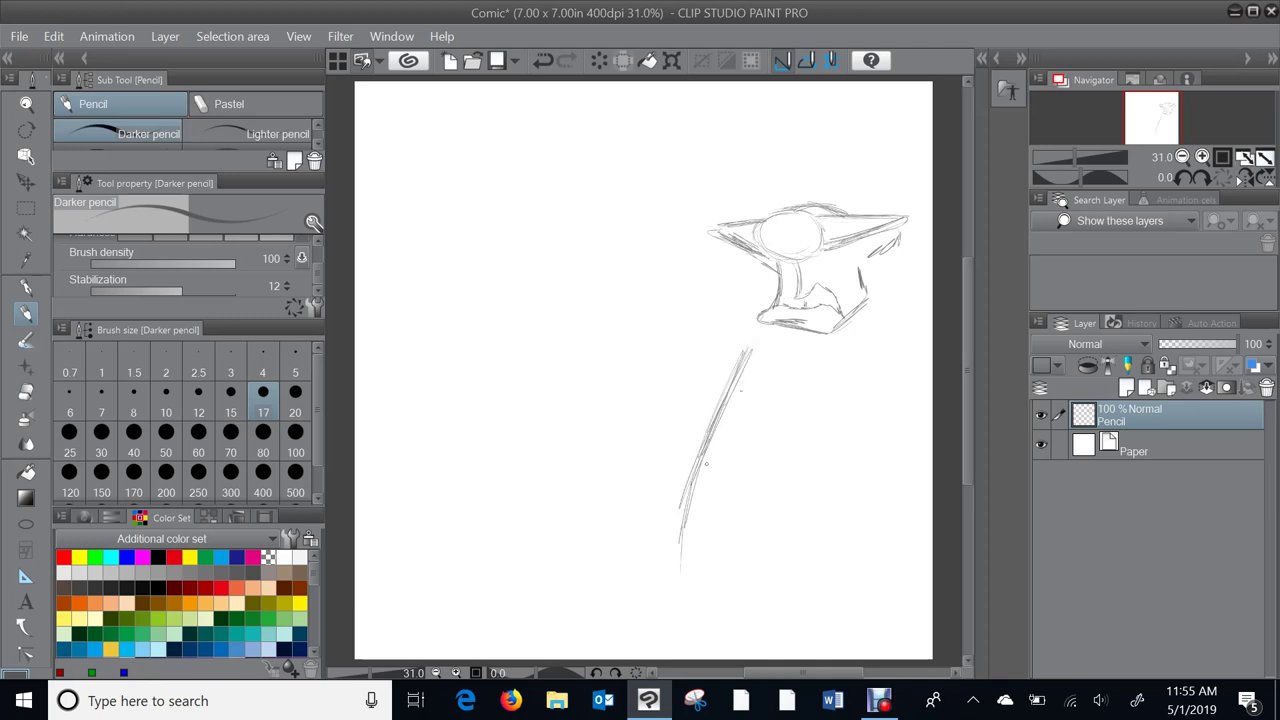
left_click_drag(872, 264, 900, 330)
left_click_drag(882, 288, 908, 358)
left_click_drag(890, 314, 930, 410)
left_click_drag(912, 352, 934, 448)
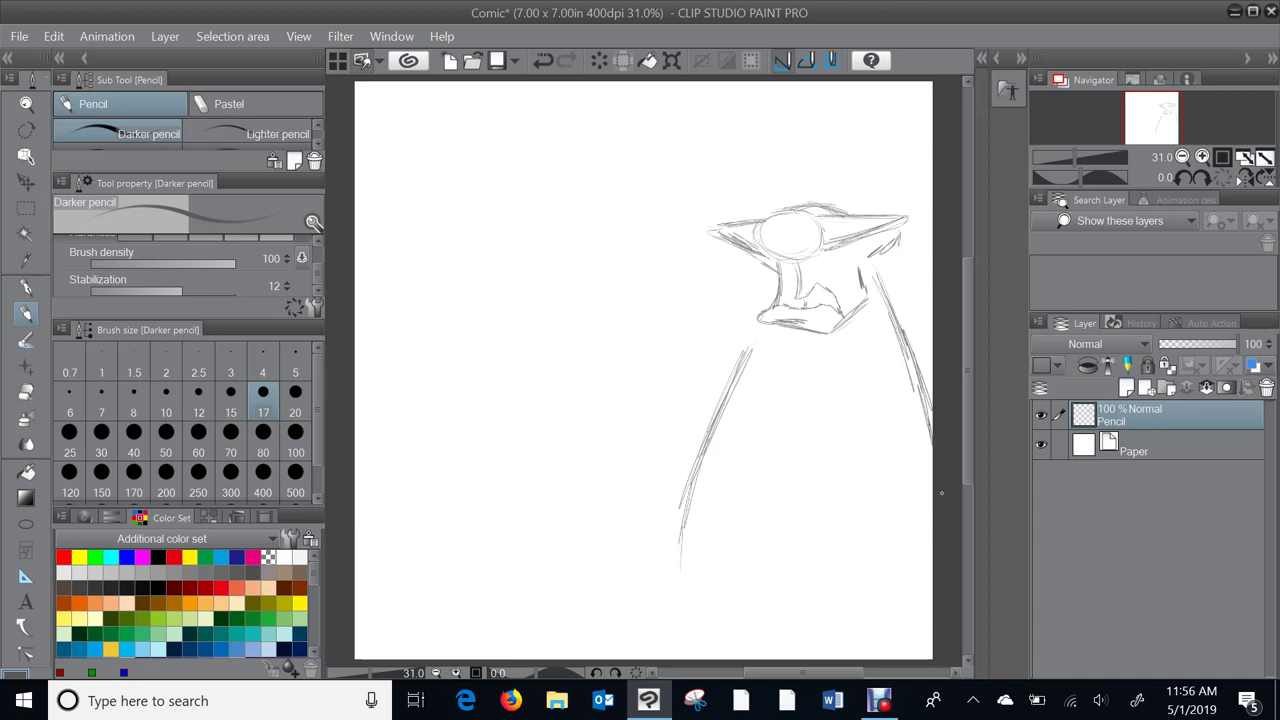
- Sketch the left figure's face with a central circle, rounded rectangles on both sides, a wavy mouth and an angular chin
mouse_move(485, 227)
left_mouse_down()
mouse_move(525, 242)
mouse_move(499, 268)
mouse_move(515, 268)
mouse_move(486, 225)
mouse_move(530, 258)
mouse_move(481, 266)
mouse_move(491, 231)
mouse_move(474, 231)
mouse_move(497, 266)
mouse_move(484, 221)
mouse_move(495, 231)
mouse_move(471, 249)
mouse_move(507, 226)
mouse_move(415, 231)
mouse_move(410, 266)
mouse_move(471, 270)
mouse_move(481, 242)
mouse_move(525, 232)
mouse_move(564, 233)
mouse_move(562, 264)
mouse_move(536, 270)
mouse_move(470, 219)
mouse_move(494, 216)
mouse_move(452, 218)
left_mouse_up()
mouse_move(500, 272)
left_mouse_down()
mouse_move(507, 299)
mouse_move(455, 305)
mouse_move(544, 298)
mouse_move(532, 312)
mouse_move(513, 312)
mouse_move(527, 296)
mouse_move(510, 322)
mouse_move(468, 330)
mouse_move(433, 309)
left_mouse_up()
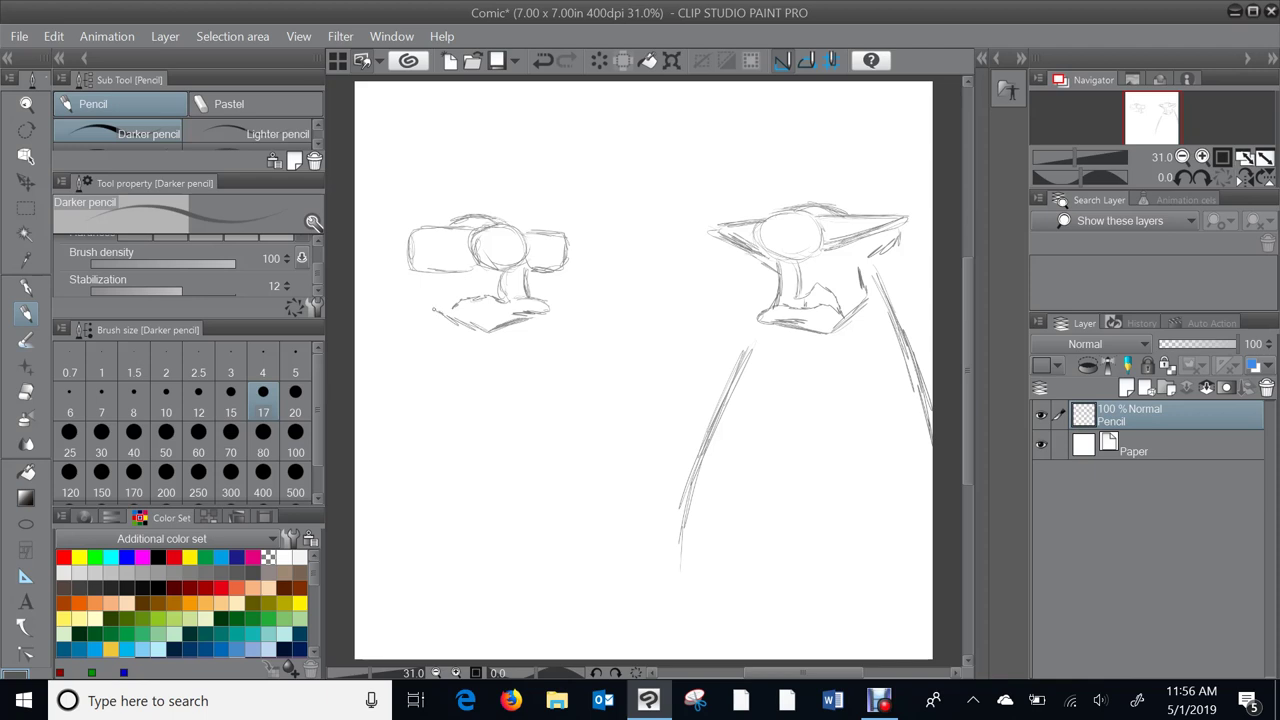
left_click_drag(405, 246, 424, 272)
- Select the left figure's face with a rectangular marquee, scale it up slightly towards the upper right, and deselect it
key("m")
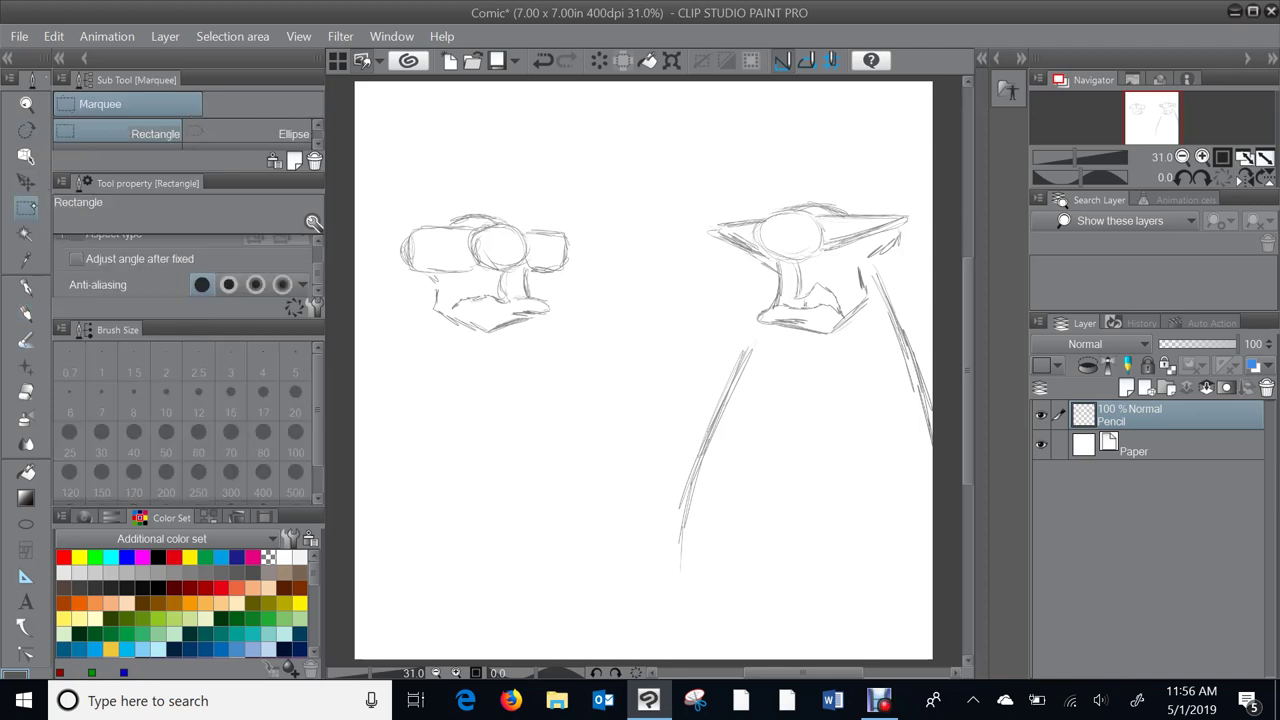
mouse_move(396, 167)
left_mouse_down()
mouse_move(478, 314)
mouse_move(576, 344)
left_mouse_up()
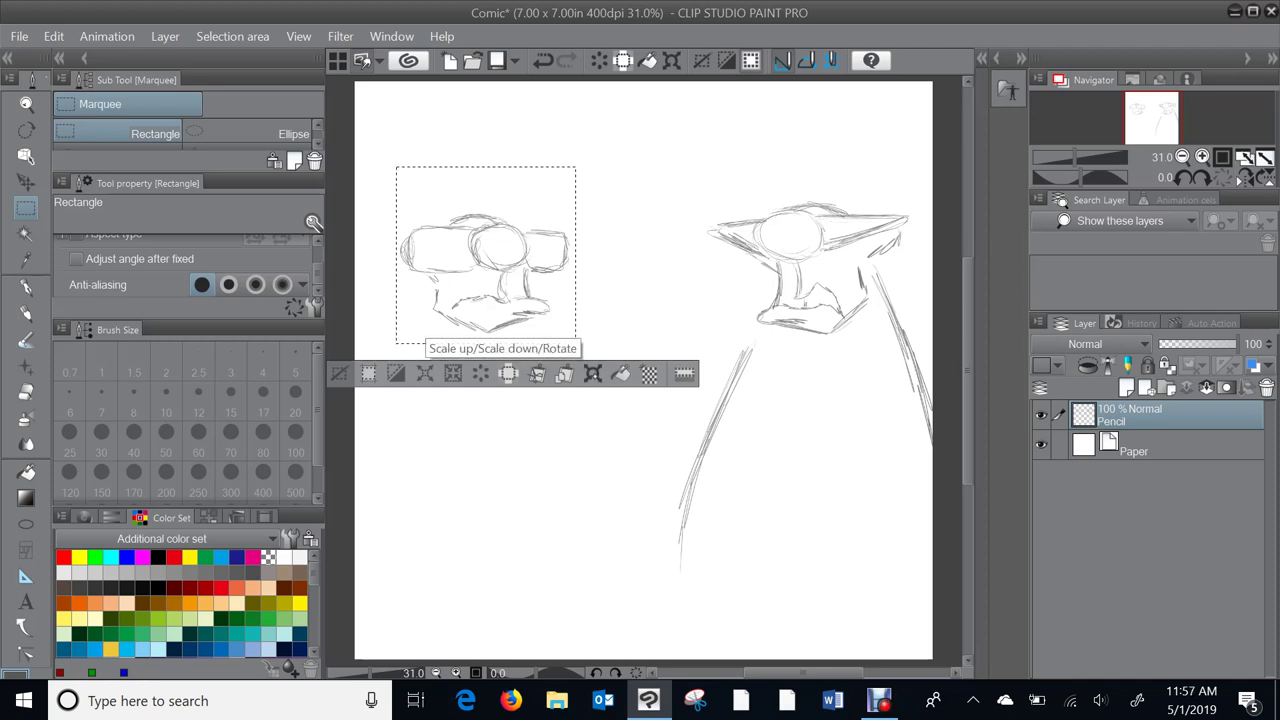
left_click(425, 373)
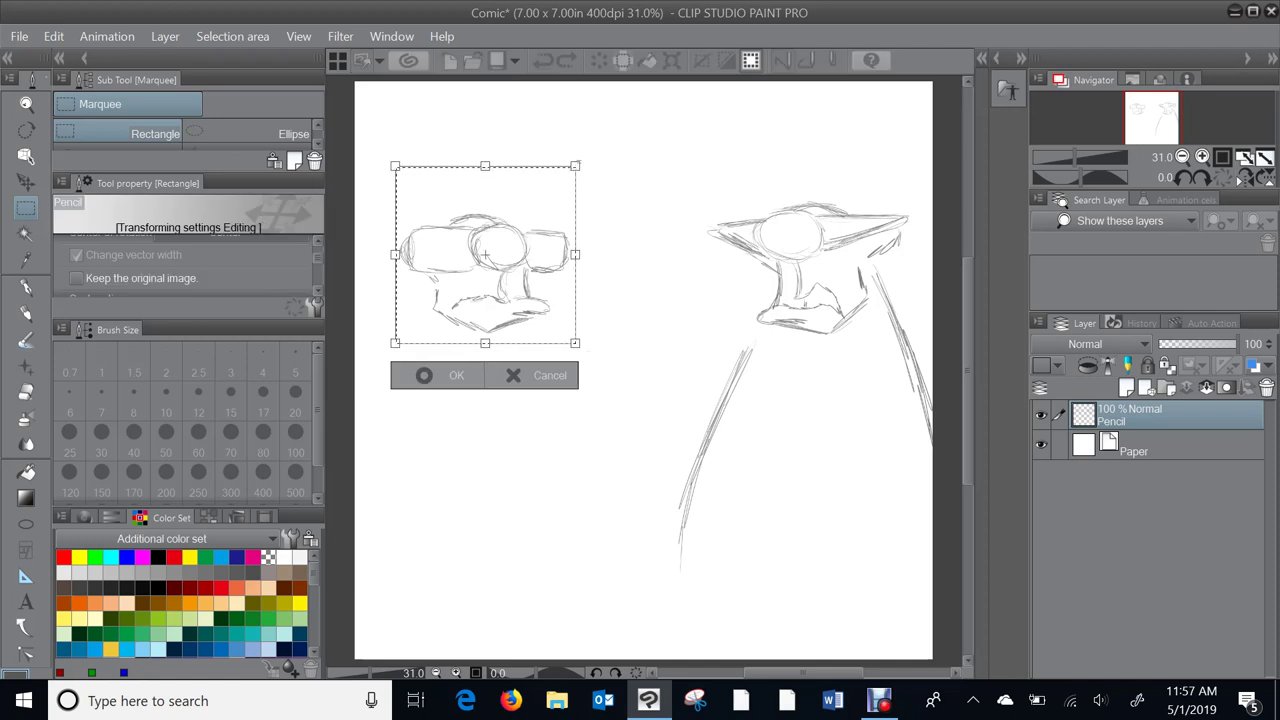
left_click_drag(575, 166, 588, 155)
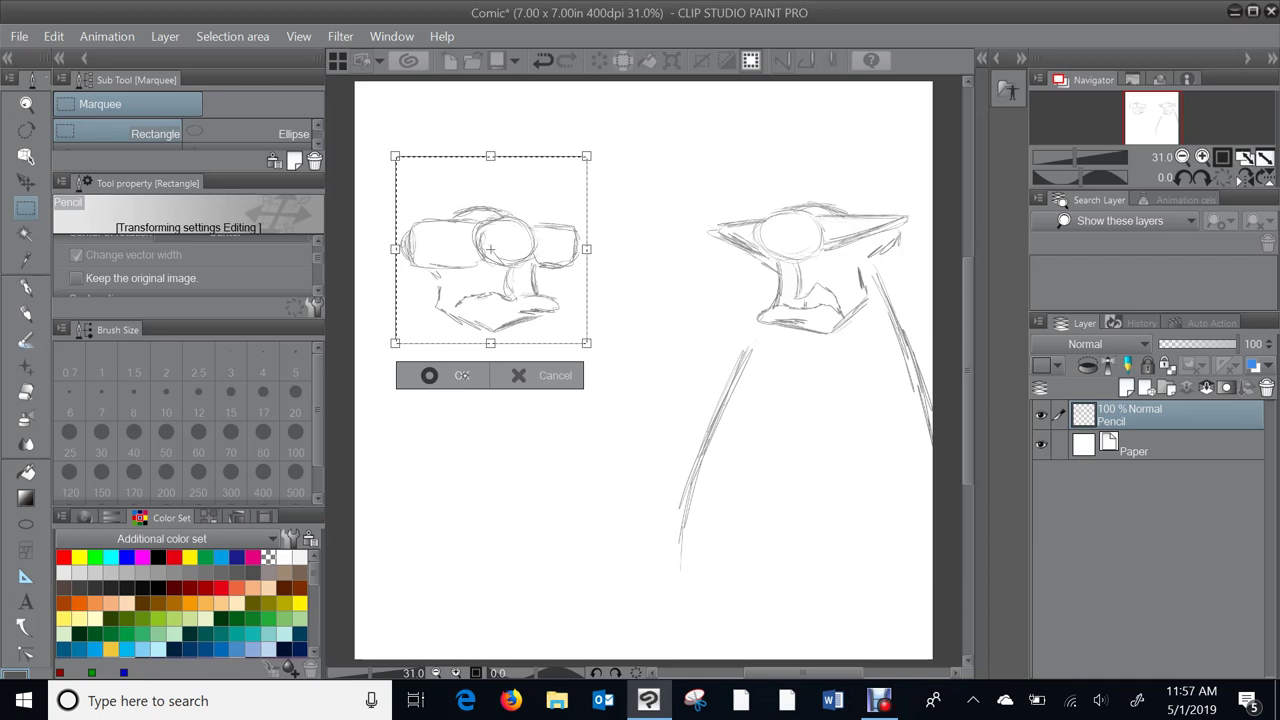
left_click(461, 375)
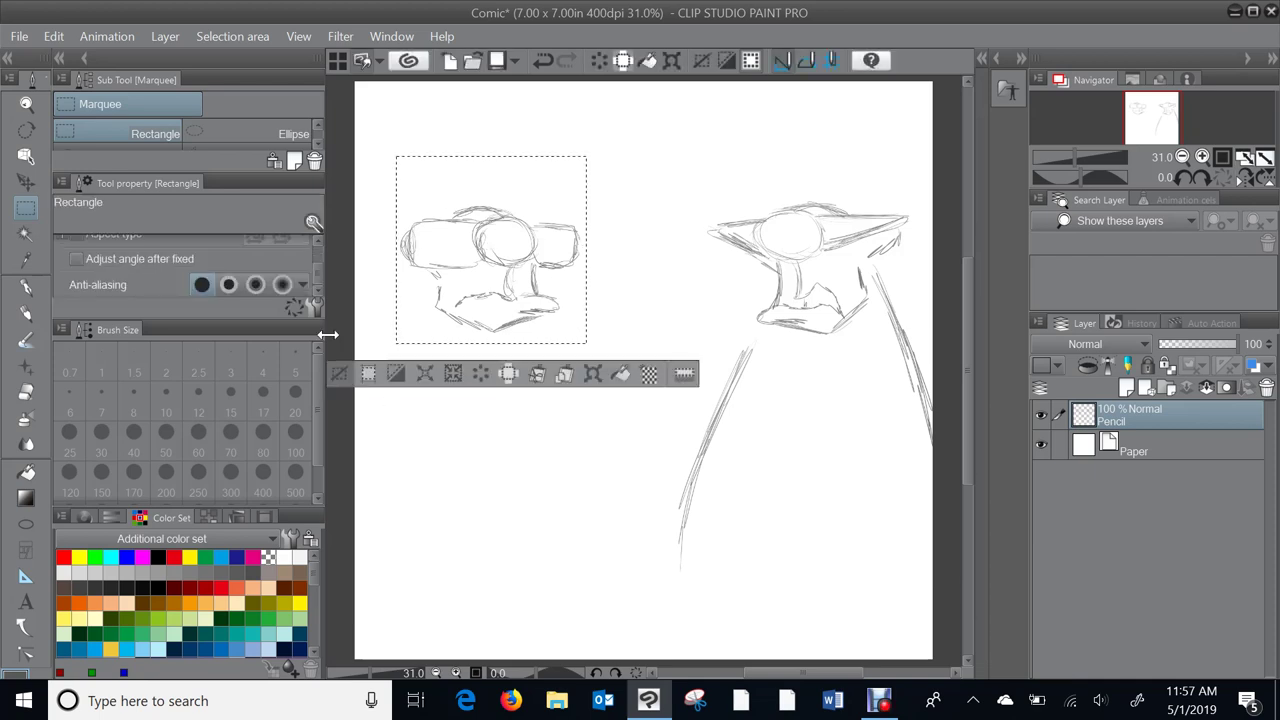
left_click(339, 374)
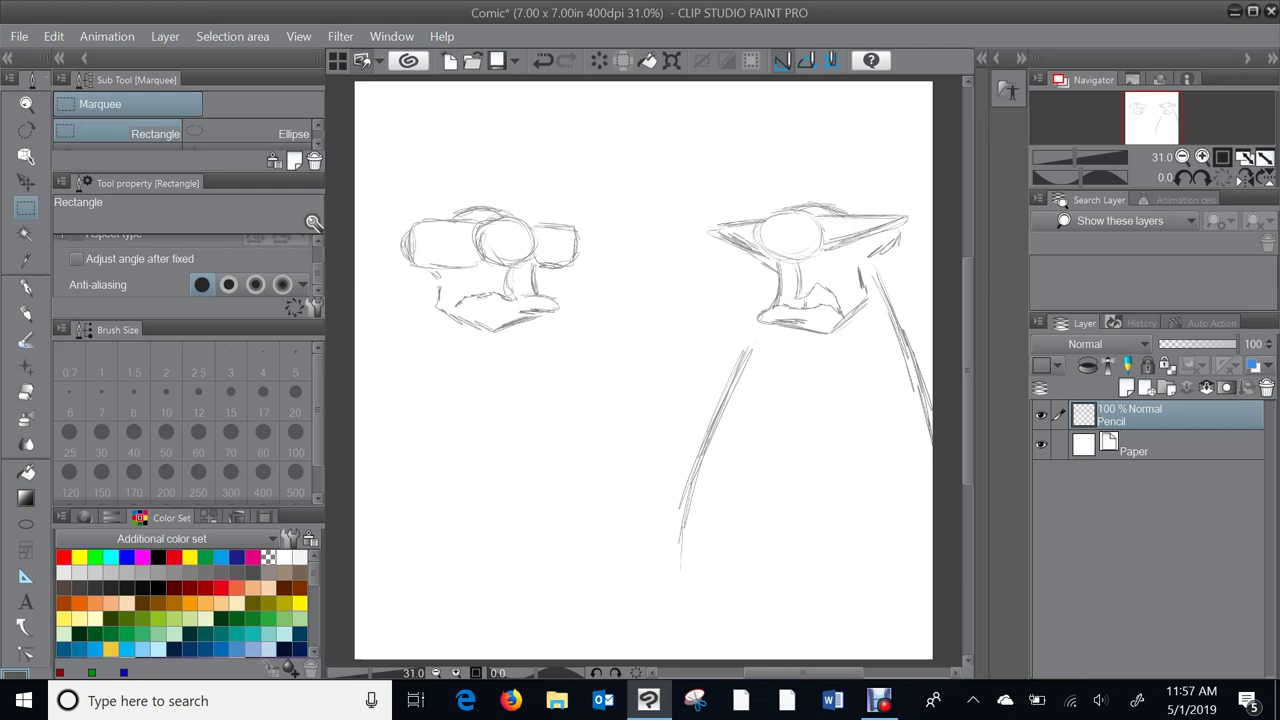
- Sketch the left figure's sloping shoulder and body outlines from the face down both sides with the darker pencil
key("p")
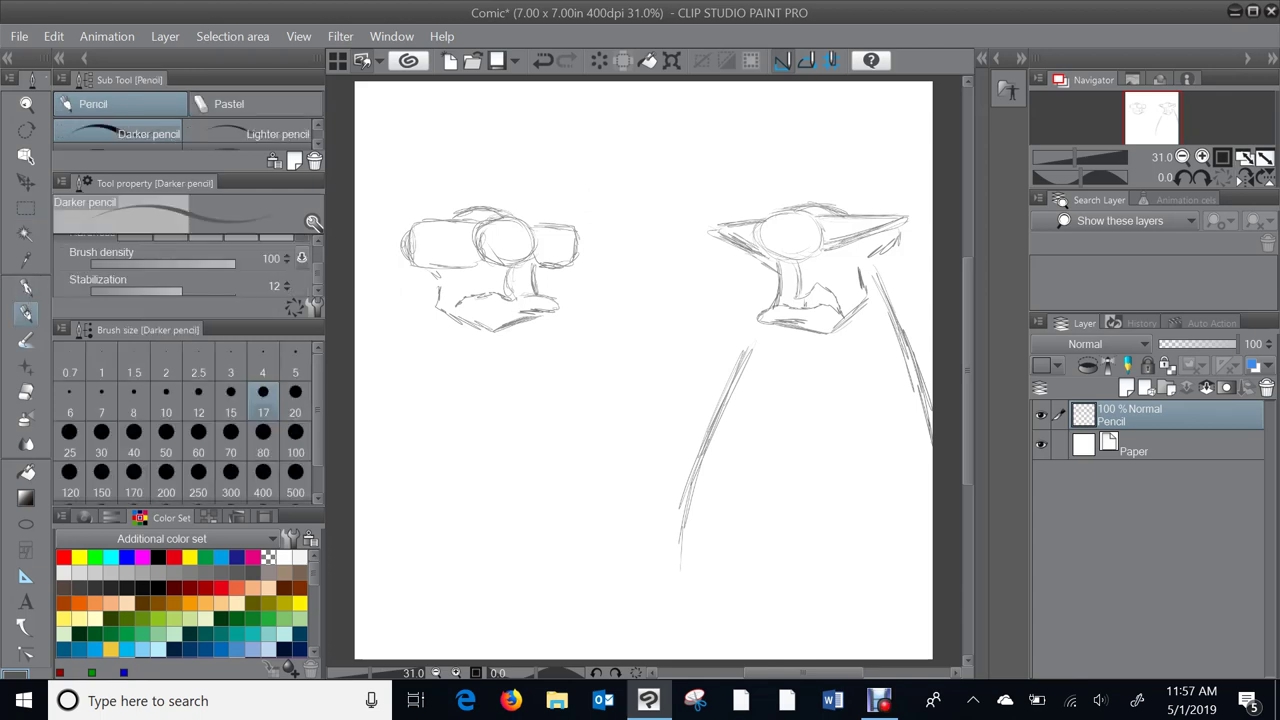
left_click_drag(430, 284, 370, 428)
left_click_drag(388, 360, 358, 465)
left_click_drag(380, 394, 366, 420)
left_click_drag(400, 336, 360, 450)
left_click_drag(560, 330, 622, 444)
left_click_drag(588, 380, 626, 462)
left_click_drag(598, 410, 640, 522)
left_click_drag(620, 470, 634, 578)
left_click_drag(622, 530, 628, 584)
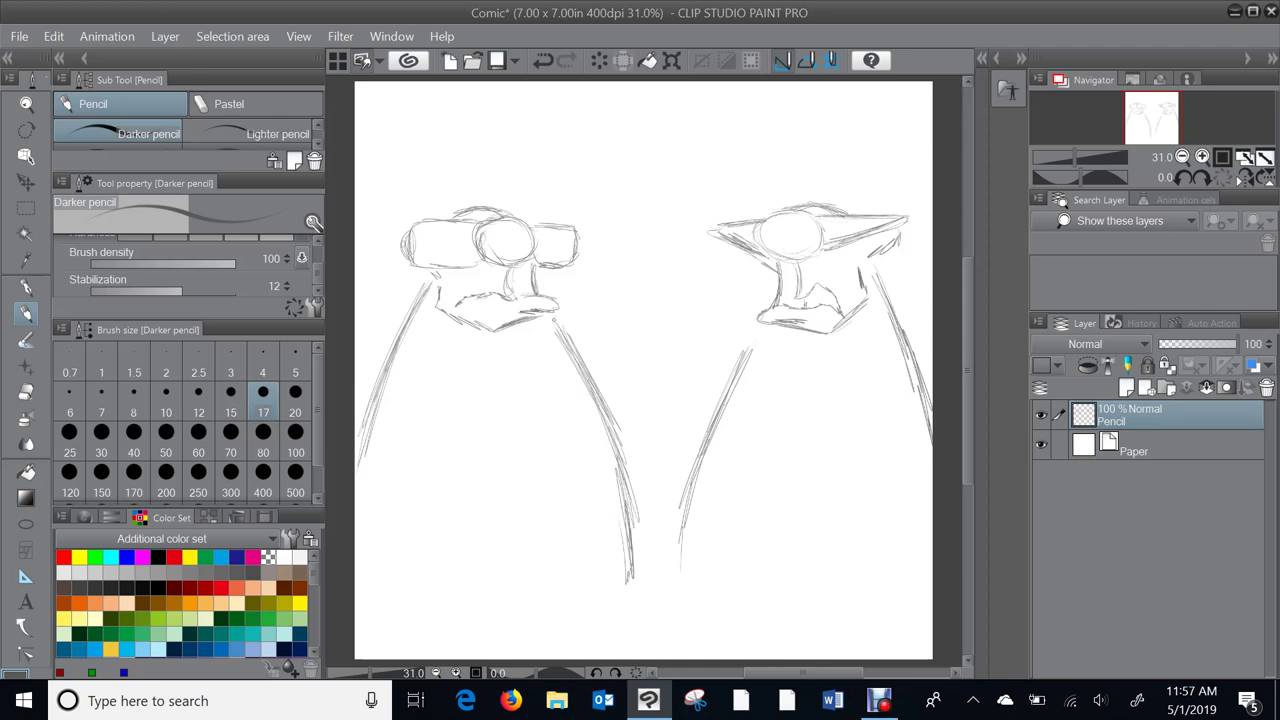
- Sketch the left figure's hanging sleeve with an outer edge and an inner edge creased at the elbow
left_click_drag(408, 332, 378, 468)
left_click_drag(388, 390, 378, 466)
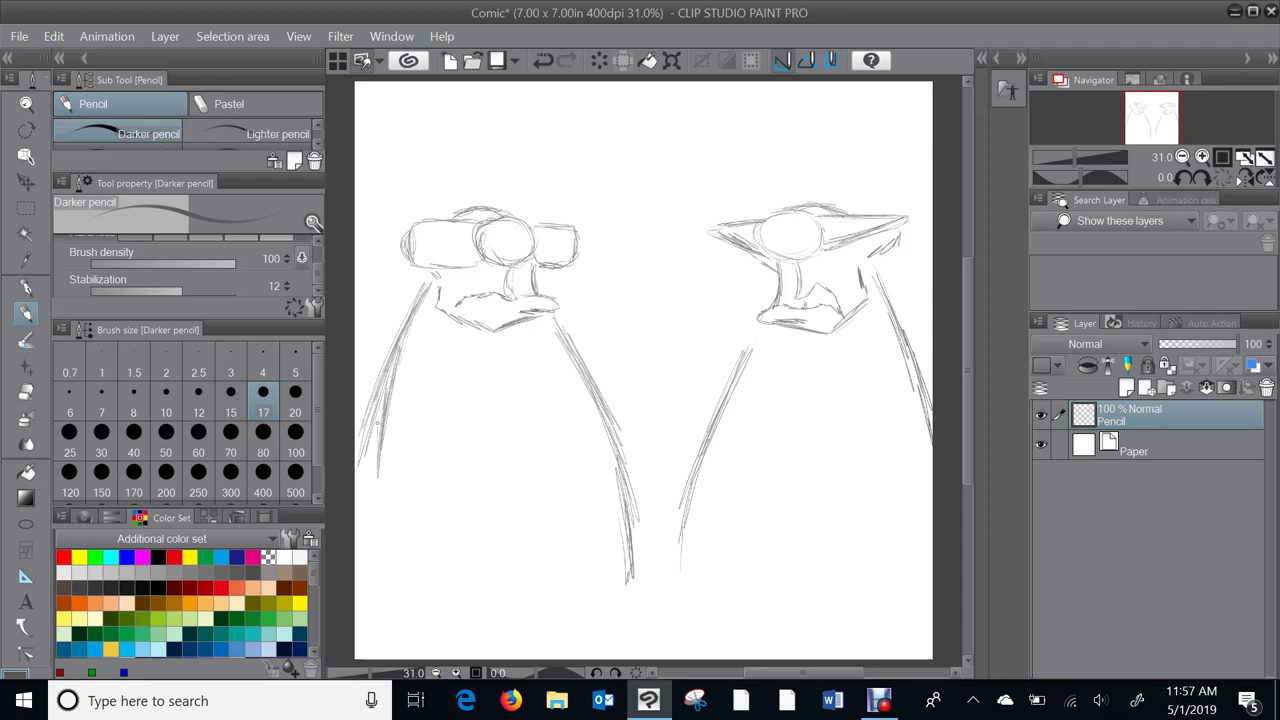
left_click_drag(384, 412, 380, 490)
mouse_move(386, 434)
left_mouse_down()
mouse_move(378, 524)
mouse_move(394, 588)
left_mouse_up()
left_click_drag(392, 532, 390, 558)
mouse_move(426, 418)
left_mouse_down()
mouse_move(421, 484)
mouse_move(440, 579)
left_mouse_up()
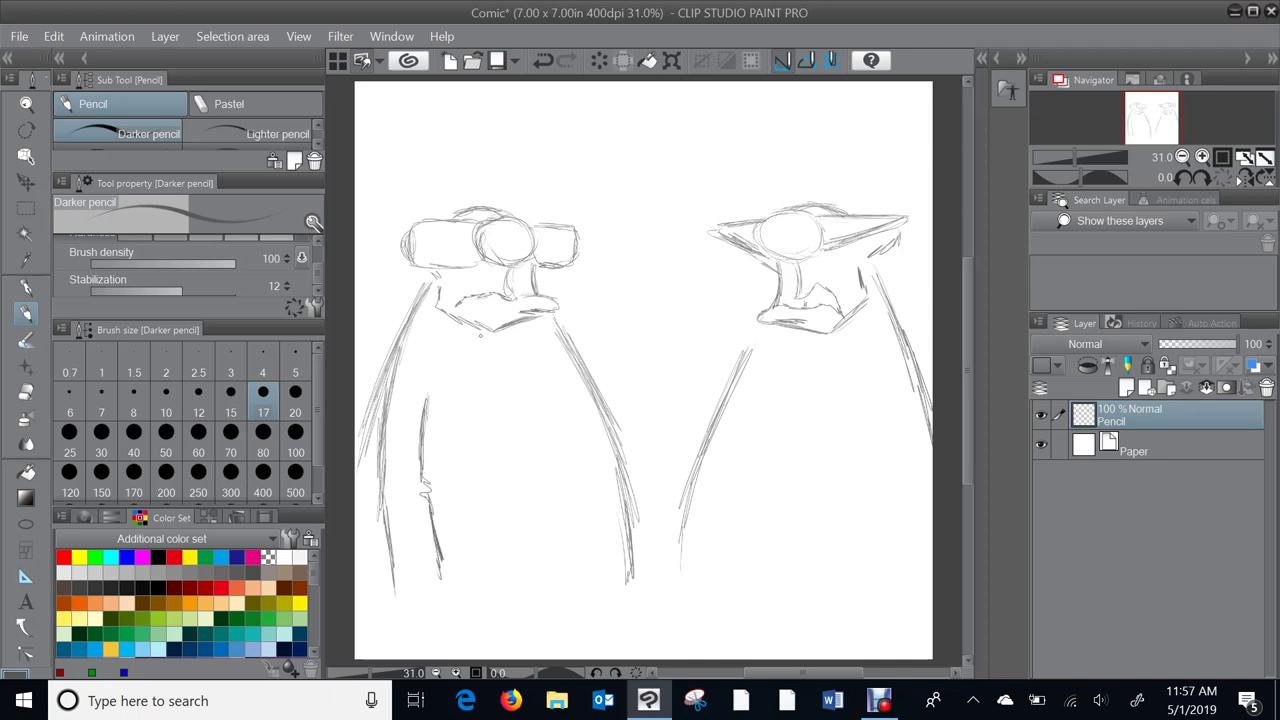
- Sketch the curved front edge of the left figure's coat from below the chin and darken the far shoulder line
left_click_drag(466, 325, 487, 369)
left_click_drag(460, 326, 508, 440)
left_click_drag(478, 364, 516, 490)
left_click_drag(490, 411, 516, 575)
left_click_drag(548, 318, 614, 452)
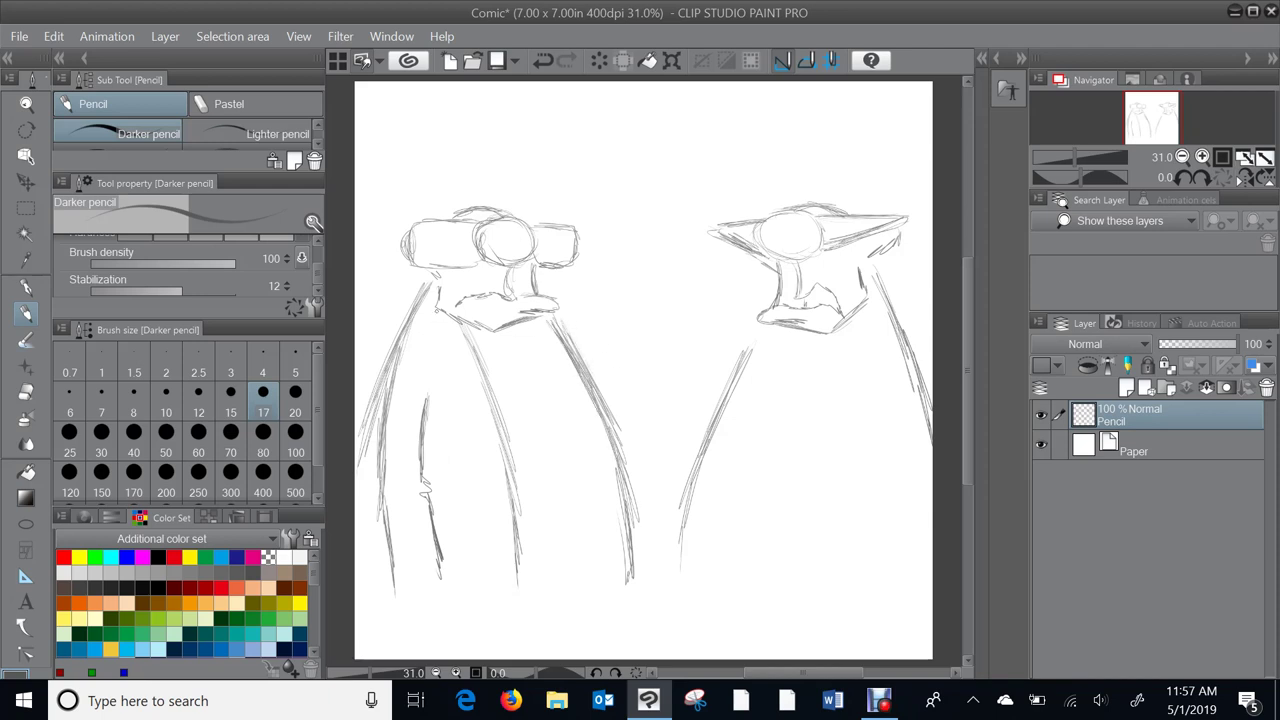
- Add a lapel, pocket, cuff and hand to the left figure, and extend the coat's front edge downward
mouse_move(434, 306)
left_mouse_down()
mouse_move(506, 464)
mouse_move(443, 493)
mouse_move(478, 512)
mouse_move(451, 520)
left_mouse_up()
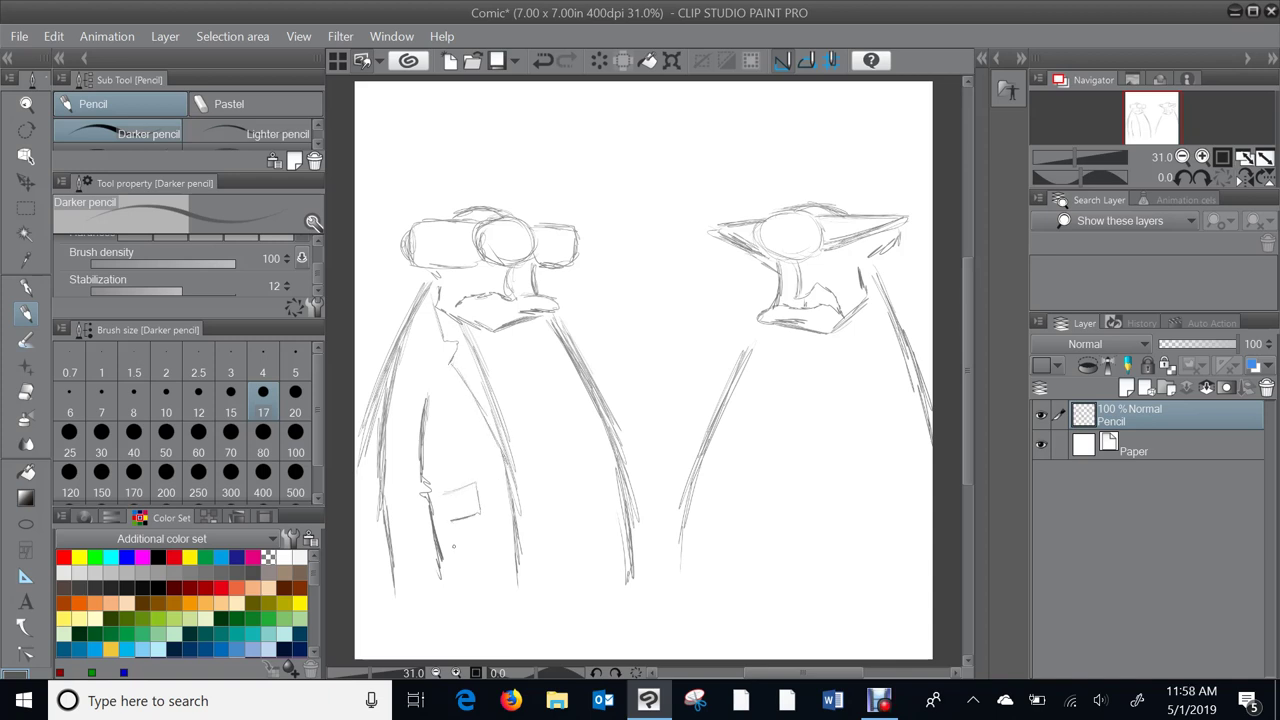
mouse_move(408, 587)
left_mouse_down()
mouse_move(442, 580)
mouse_move(398, 589)
mouse_move(400, 616)
mouse_move(458, 608)
mouse_move(418, 644)
mouse_move(456, 612)
mouse_move(476, 641)
mouse_move(442, 648)
mouse_move(466, 639)
mouse_move(454, 652)
left_mouse_up()
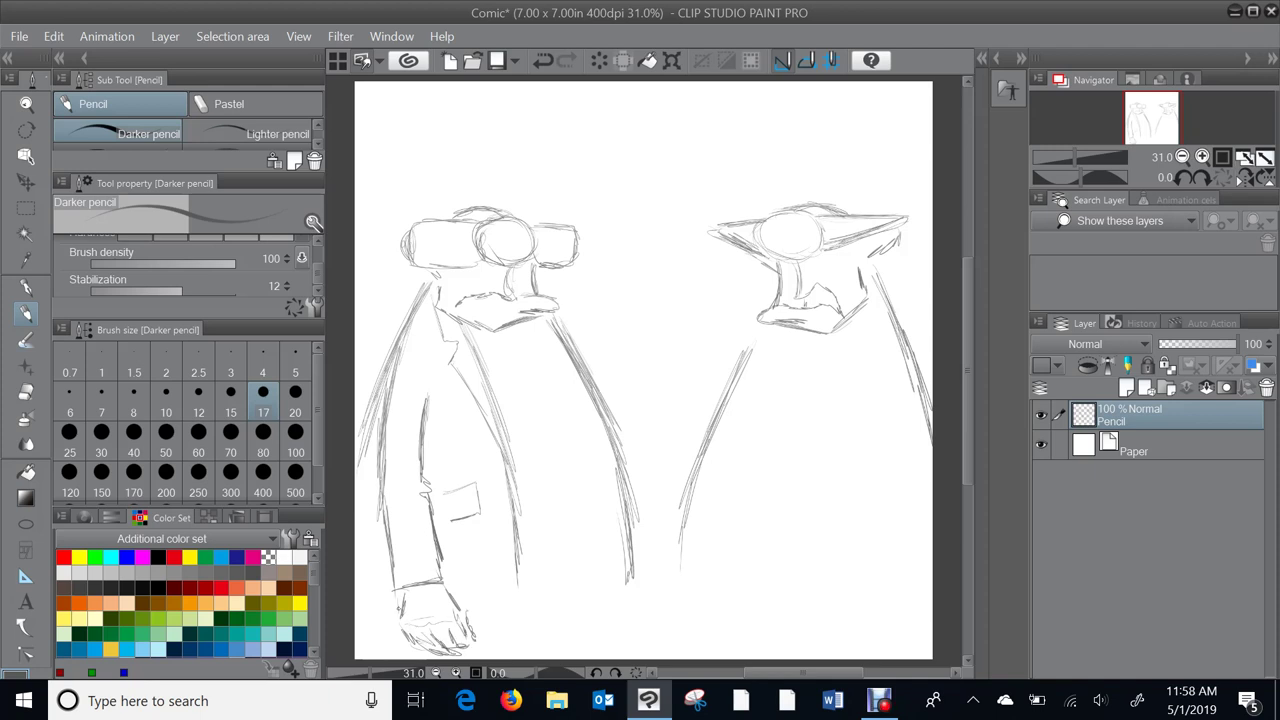
left_click_drag(518, 589, 514, 628)
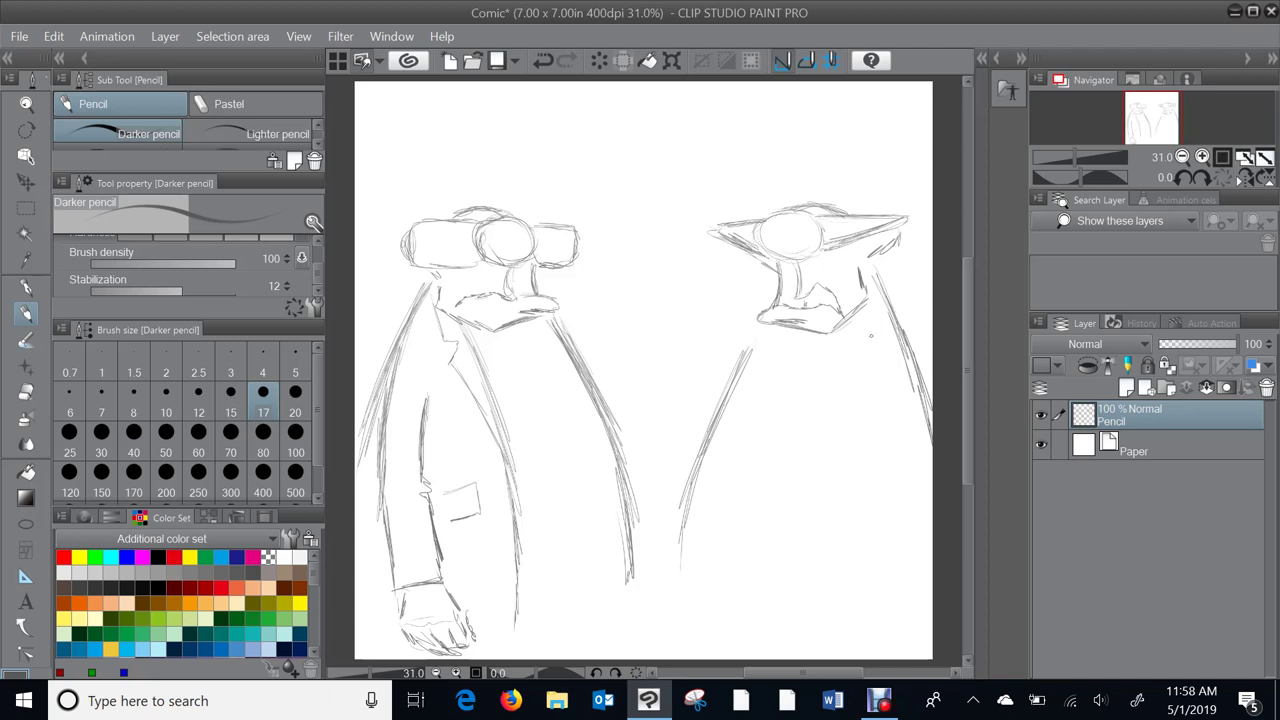
- Sketch the right figure's bent arm with elbow creases and a horizontal forearm ending in a cuff
mouse_move(864, 338)
left_mouse_down()
mouse_move(850, 468)
mouse_move(885, 504)
left_mouse_up()
left_click_drag(860, 470, 893, 487)
left_click_drag(912, 402, 900, 497)
left_click_drag(908, 452, 903, 522)
mouse_move(852, 474)
left_mouse_down()
mouse_move(794, 478)
mouse_move(805, 524)
left_mouse_up()
mouse_move(793, 483)
left_mouse_down()
mouse_move(804, 530)
mouse_move(884, 532)
left_mouse_up()
left_click_drag(792, 530, 913, 518)
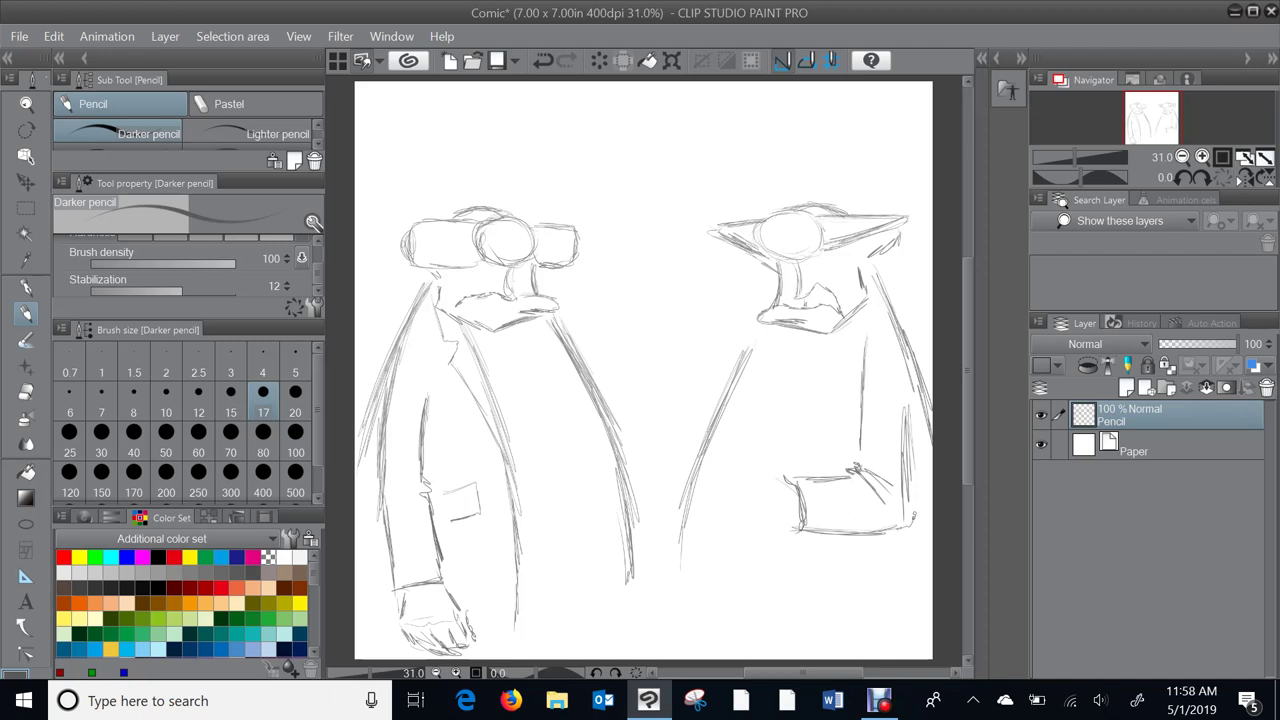
- Strengthen the right figure's inner sleeve line and extend the back outline down near the canvas edge
left_click_drag(856, 322, 865, 378)
left_click_drag(864, 324, 868, 380)
mouse_move(874, 268)
left_mouse_down()
mouse_move(926, 420)
mouse_move(921, 636)
left_mouse_up()
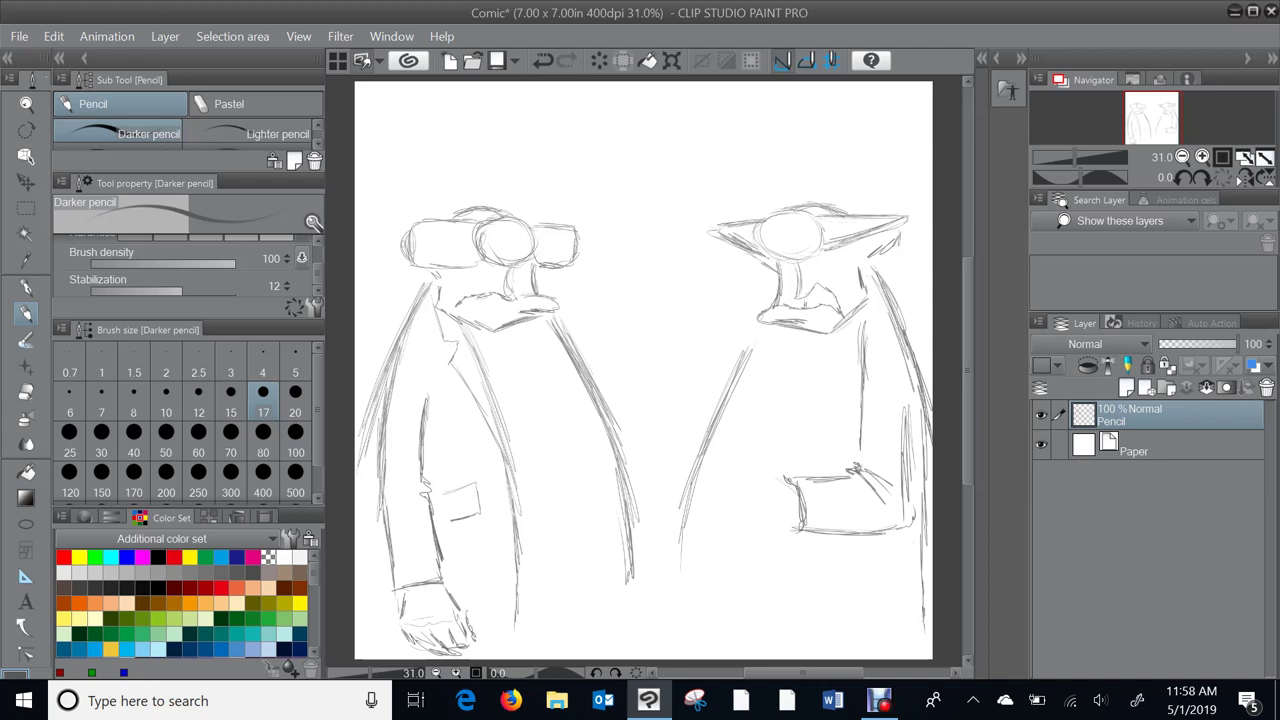
- Sketch the right figure's rounded hand at the end of the forearm, gripping a box-shaped container
left_click_drag(774, 470, 790, 478)
left_click_drag(765, 507, 769, 534)
mouse_move(760, 468)
left_mouse_down()
mouse_move(718, 490)
mouse_move(730, 483)
mouse_move(723, 514)
mouse_move(740, 531)
mouse_move(729, 526)
mouse_move(802, 535)
left_mouse_up()
mouse_move(757, 466)
left_mouse_down()
mouse_move(759, 455)
mouse_move(702, 448)
mouse_move(746, 447)
mouse_move(698, 449)
mouse_move(690, 500)
left_mouse_up()
mouse_move(694, 456)
left_mouse_down()
mouse_move(700, 538)
mouse_move(736, 546)
mouse_move(760, 534)
left_mouse_up()
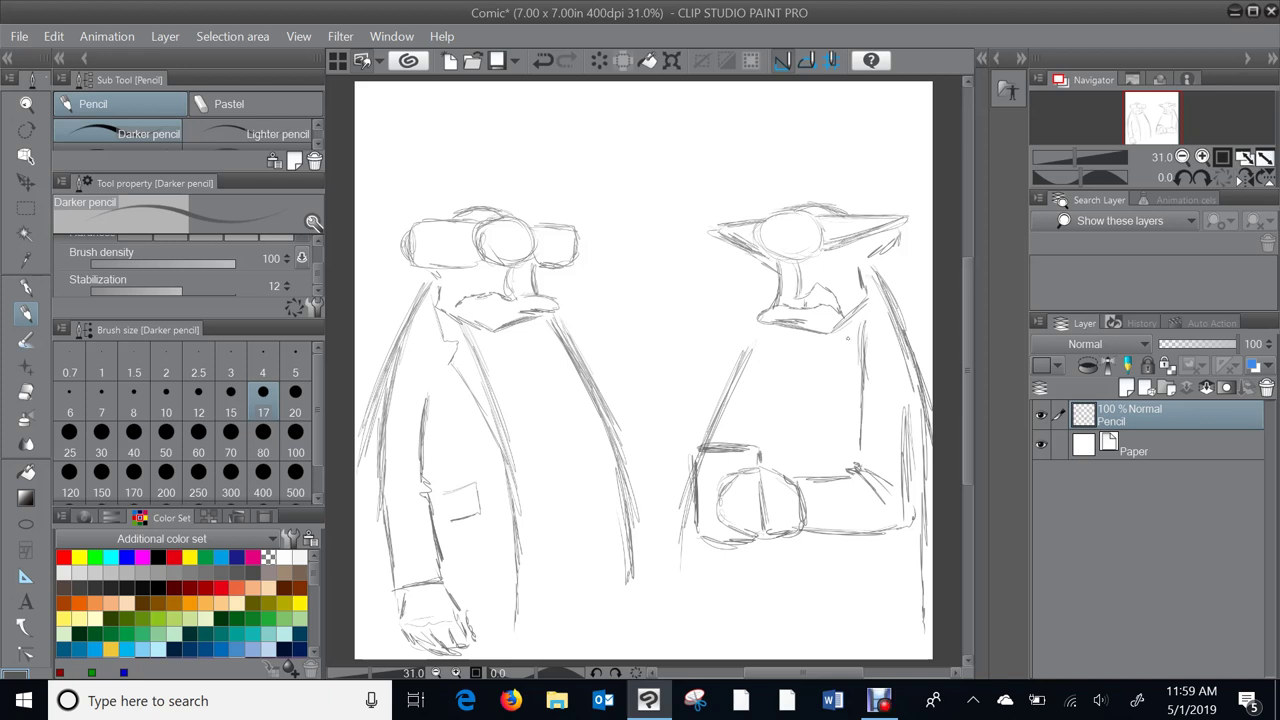
- Sketch a slanted four-sided sign across the right figure's chest, below the chin
left_click_drag(752, 351, 850, 352)
mouse_move(838, 354)
left_mouse_down()
mouse_move(854, 358)
mouse_move(850, 430)
left_mouse_up()
left_click_drag(851, 376, 839, 436)
mouse_move(738, 364)
left_mouse_down()
mouse_move(702, 425)
mouse_move(818, 443)
left_mouse_up()
left_click_drag(732, 440, 840, 445)
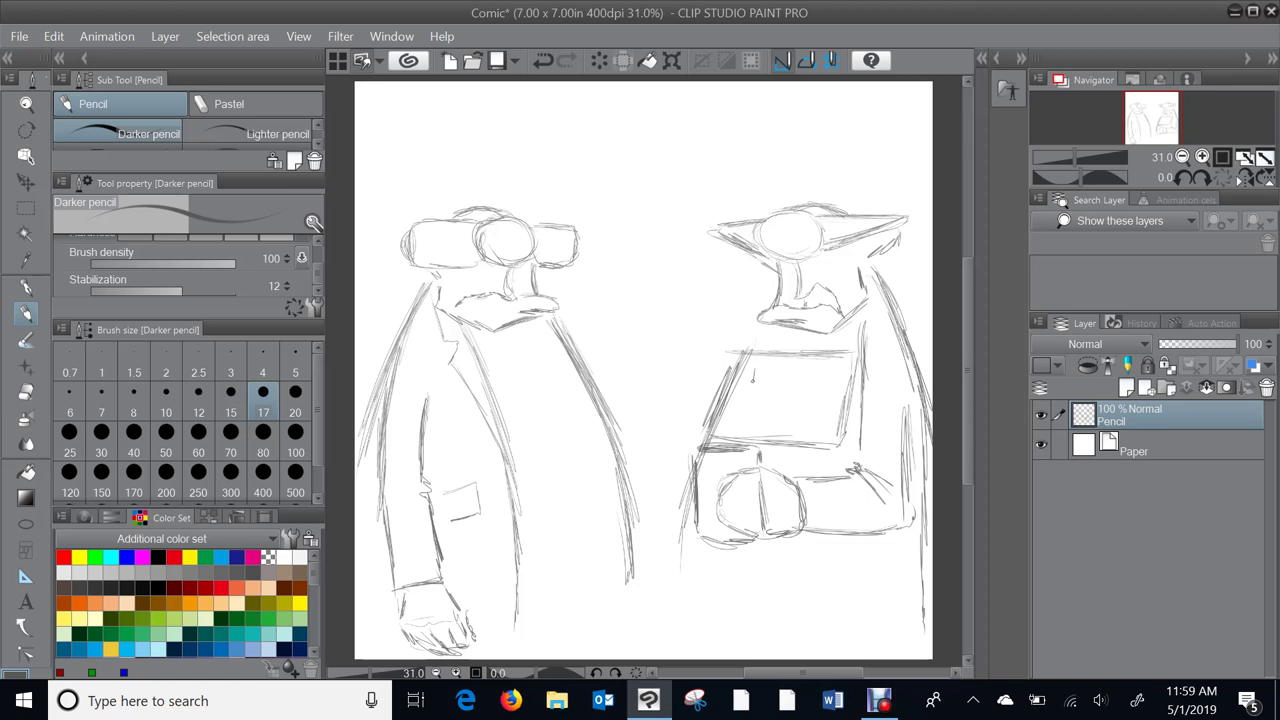
- Letter the chest sign with PLEASE GIVE on two lines
left_click_drag(757, 367, 759, 373)
left_click_drag(769, 368, 836, 388)
mouse_move(752, 401)
left_mouse_down()
mouse_move(750, 426)
mouse_move(791, 405)
mouse_move(813, 427)
left_mouse_up()
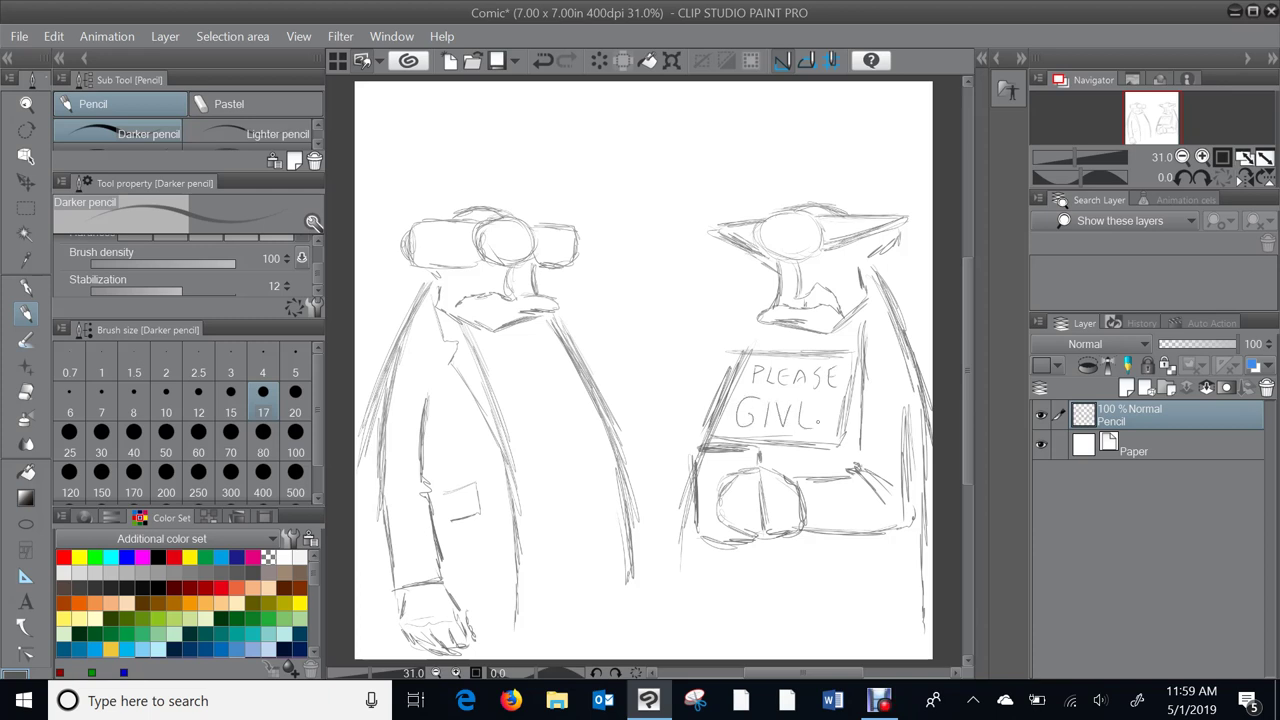
- Add the right figure's neck and shoulder lines, the coat's lower side and front edges, and a pocket line below the forearm
left_click_drag(860, 344, 869, 278)
left_click_drag(761, 333, 758, 338)
left_click_drag(691, 528, 677, 606)
left_click_drag(864, 308, 857, 334)
left_click_drag(836, 451, 838, 467)
left_click_drag(836, 542, 837, 615)
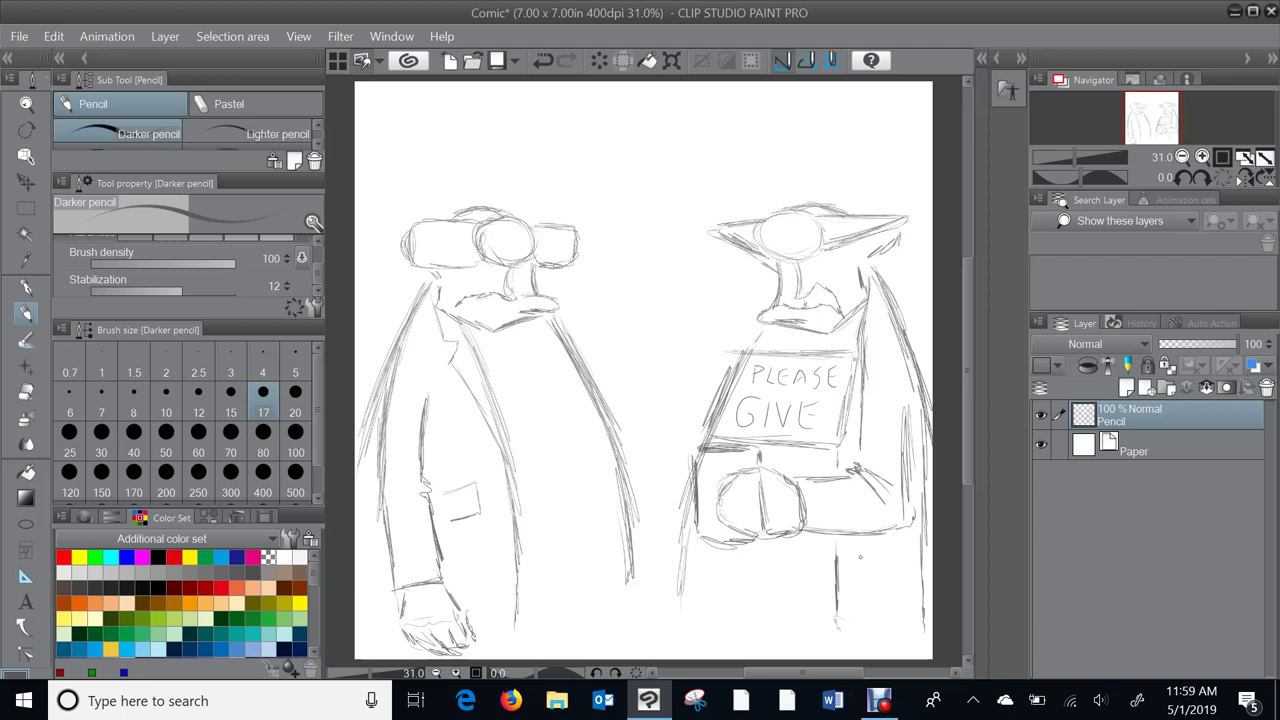
left_click_drag(864, 547, 902, 554)
left_click_drag(686, 560, 679, 612)
- Sketch a rounded sleeve and a hand between the two figures, reaching over the edge of the sign
mouse_move(686, 409)
left_mouse_down()
mouse_move(657, 440)
mouse_move(719, 446)
mouse_move(711, 432)
mouse_move(726, 410)
mouse_move(754, 416)
mouse_move(759, 428)
mouse_move(682, 452)
left_mouse_up()
left_click_drag(746, 354, 684, 406)
left_click_drag(748, 344, 704, 400)
mouse_move(652, 436)
left_mouse_down()
mouse_move(638, 458)
mouse_move(628, 452)
mouse_move(643, 490)
mouse_move(696, 484)
left_mouse_up()
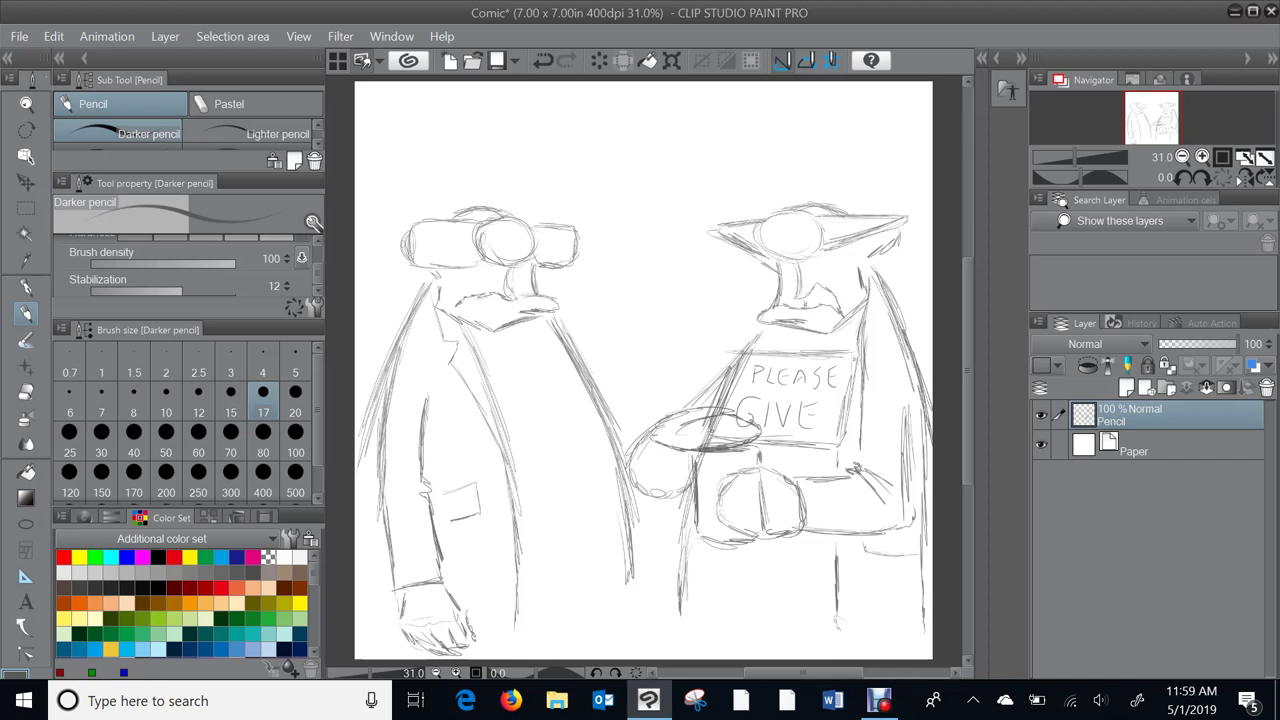
mouse_move(685, 432)
left_mouse_down()
mouse_move(732, 439)
mouse_move(750, 418)
mouse_move(762, 442)
mouse_move(774, 410)
mouse_move(756, 430)
left_mouse_up()
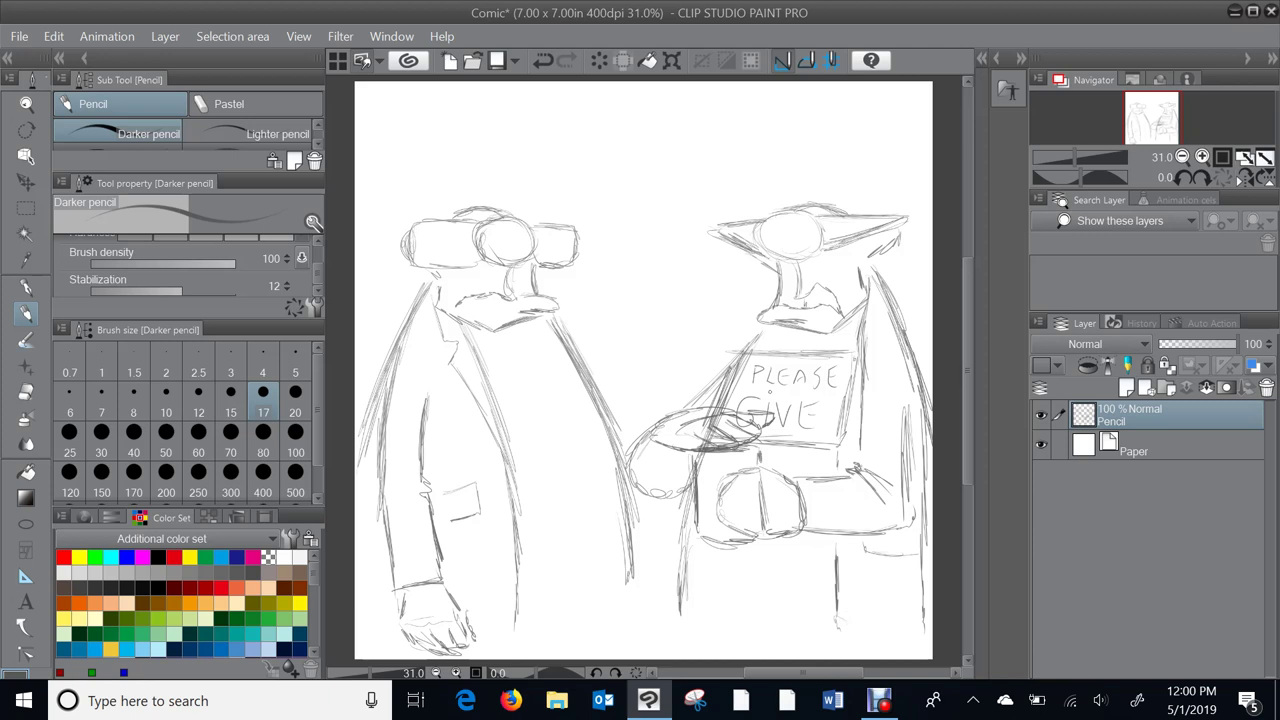
mouse_move(674, 458)
left_mouse_down()
mouse_move(656, 446)
mouse_move(688, 463)
mouse_move(696, 450)
mouse_move(674, 461)
left_mouse_up()
- Sketch the right figure's collar above the sign and shade the lower face with vertical hatching
mouse_move(712, 396)
left_mouse_down()
mouse_move(758, 334)
mouse_move(800, 342)
left_mouse_up()
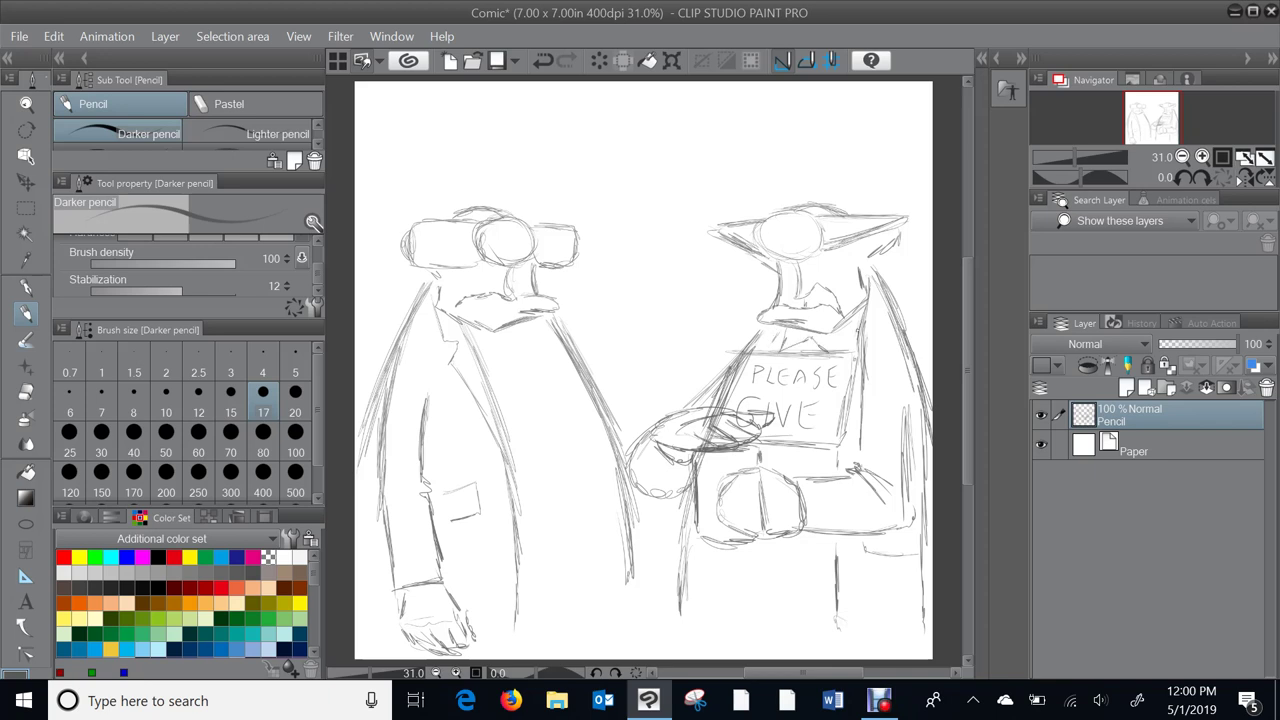
left_click_drag(853, 257, 854, 300)
left_click_drag(842, 253, 849, 302)
mouse_move(840, 260)
left_mouse_down()
mouse_move(844, 297)
mouse_move(833, 290)
left_mouse_up()
left_click_drag(830, 263, 819, 283)
left_click_drag(815, 261, 809, 287)
left_click_drag(801, 271, 789, 291)
left_click_drag(793, 275, 787, 295)
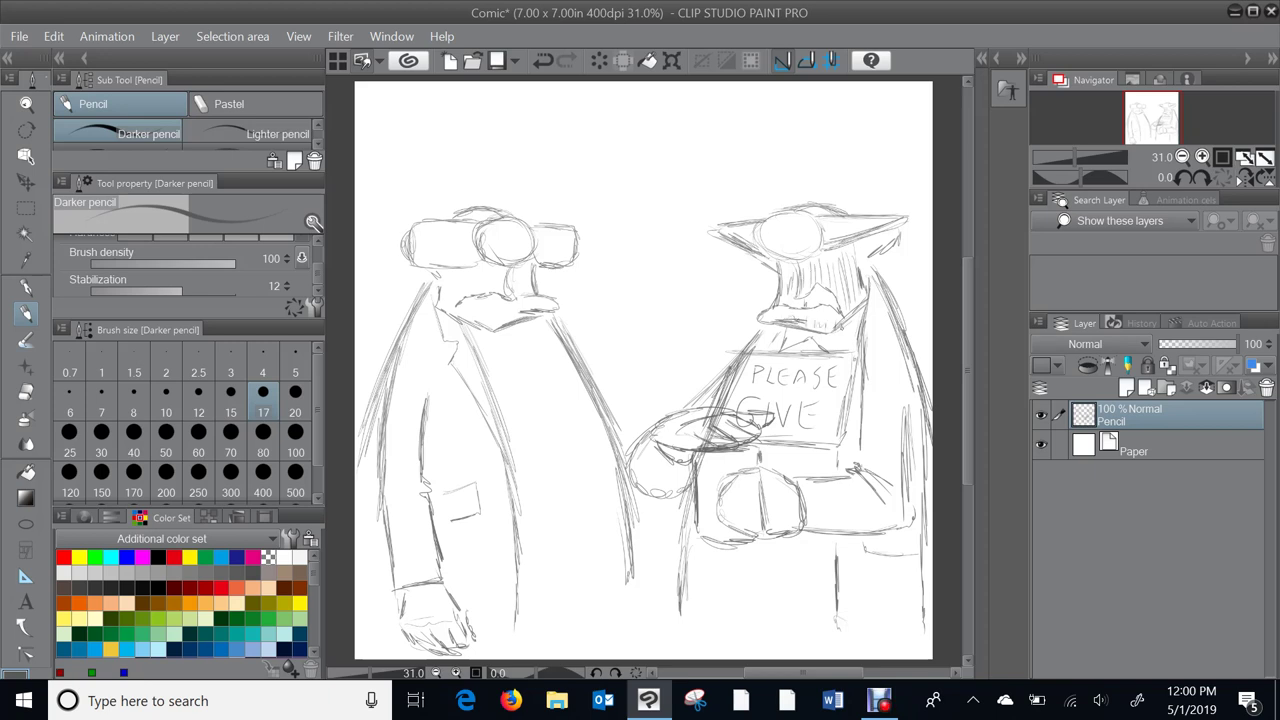
- Sketch finger lines on the right figure's fist and a raised hand with fingers and sleeve between the two figures
mouse_move(724, 491)
left_mouse_down()
mouse_move(748, 485)
mouse_move(754, 524)
left_mouse_up()
mouse_move(576, 332)
left_mouse_down()
mouse_move(601, 365)
mouse_move(651, 386)
mouse_move(650, 352)
mouse_move(671, 360)
mouse_move(664, 396)
mouse_move(624, 380)
mouse_move(618, 400)
mouse_move(658, 414)
left_mouse_up()
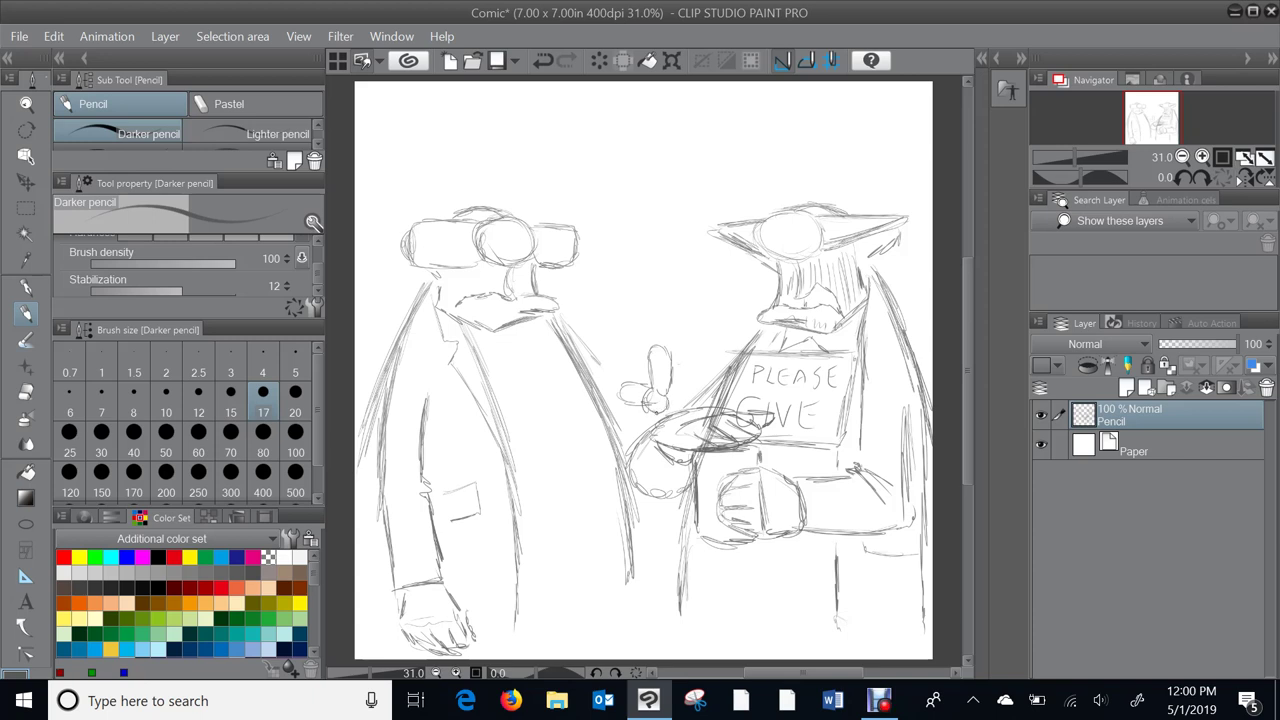
mouse_move(678, 364)
left_mouse_down()
mouse_move(697, 386)
mouse_move(680, 415)
mouse_move(651, 373)
mouse_move(642, 380)
left_mouse_up()
mouse_move(560, 322)
left_mouse_down()
mouse_move(622, 372)
mouse_move(622, 430)
mouse_move(640, 436)
left_mouse_up()
mouse_move(616, 394)
left_mouse_down()
mouse_move(628, 444)
mouse_move(648, 436)
left_mouse_up()
- Sketch the left figure's coat front, waistline, collar knot, long pointed tie and coat hem
mouse_move(538, 328)
left_mouse_down()
mouse_move(592, 400)
mouse_move(628, 480)
mouse_move(612, 492)
left_mouse_up()
left_click_drag(532, 496, 616, 491)
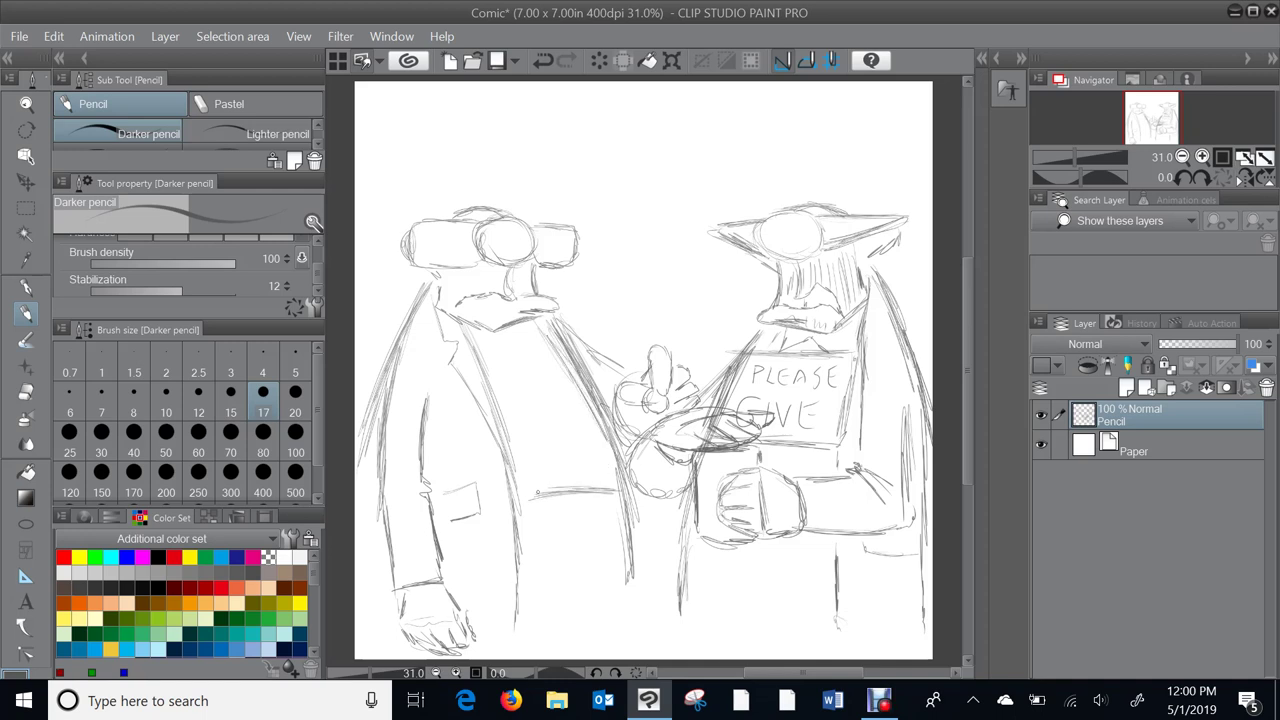
mouse_move(495, 345)
left_mouse_down()
mouse_move(486, 350)
mouse_move(520, 335)
mouse_move(548, 342)
mouse_move(518, 352)
mouse_move(548, 462)
mouse_move(584, 488)
left_mouse_up()
left_click_drag(530, 358, 576, 432)
mouse_move(552, 390)
left_mouse_down()
mouse_move(592, 472)
mouse_move(542, 500)
mouse_move(608, 490)
mouse_move(641, 563)
mouse_move(635, 620)
mouse_move(602, 656)
left_mouse_up()
left_click_drag(515, 620, 407, 651)
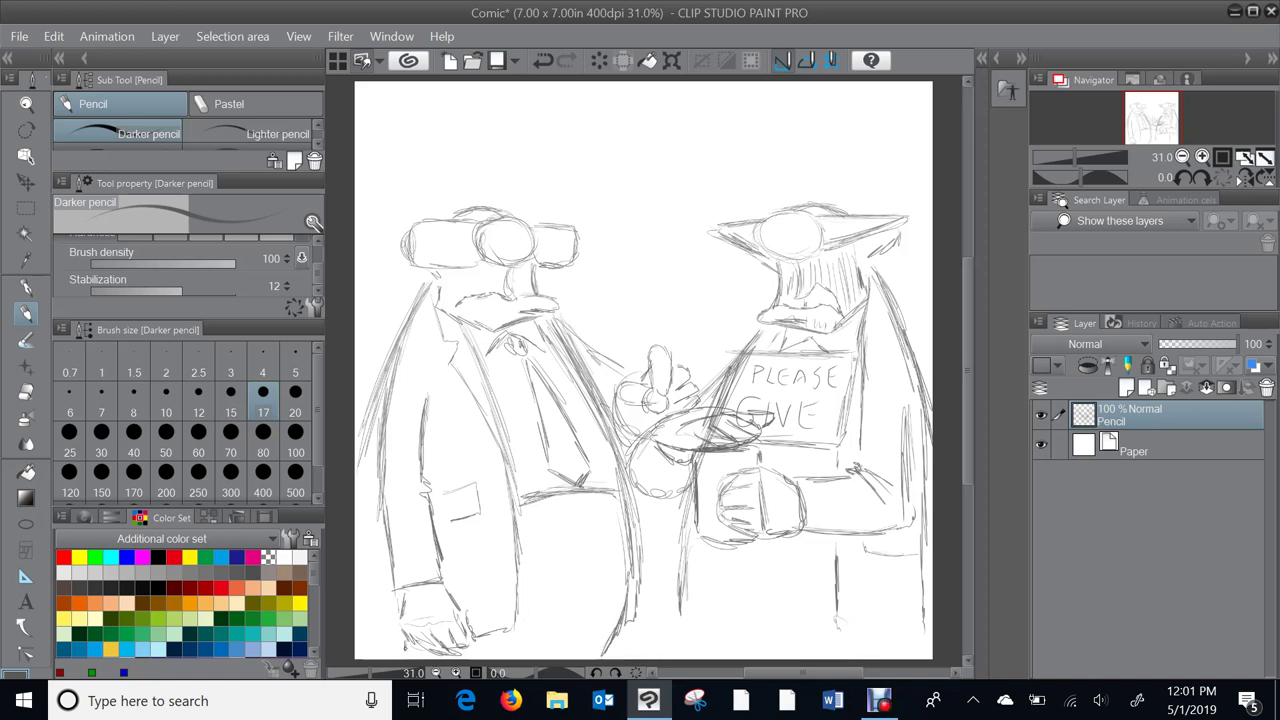
- Add the left figure's lower trouser line, the right figure's leg line and the hem of the right coat
left_click_drag(555, 630, 536, 657)
left_click_drag(697, 571, 714, 656)
left_click_drag(699, 596, 720, 656)
left_click_drag(842, 630, 918, 628)
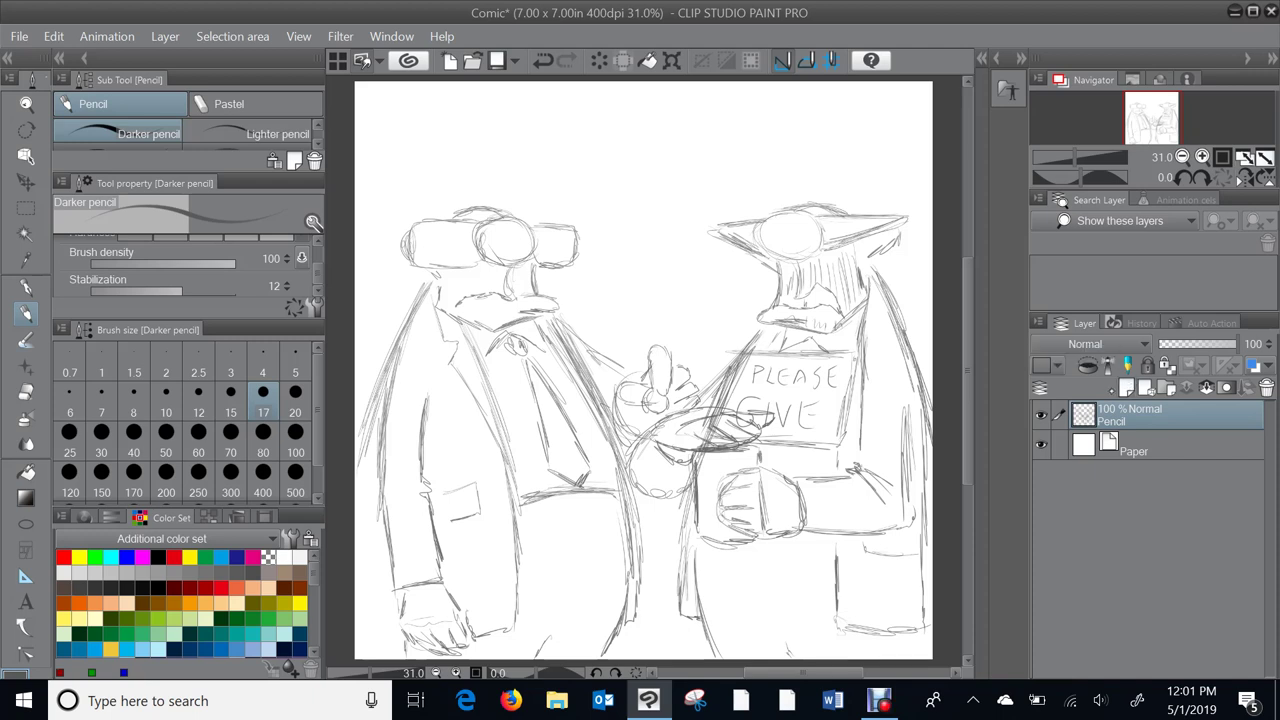
- Add a new layer above the Pencil layer and name it ink
left_click(1128, 388)
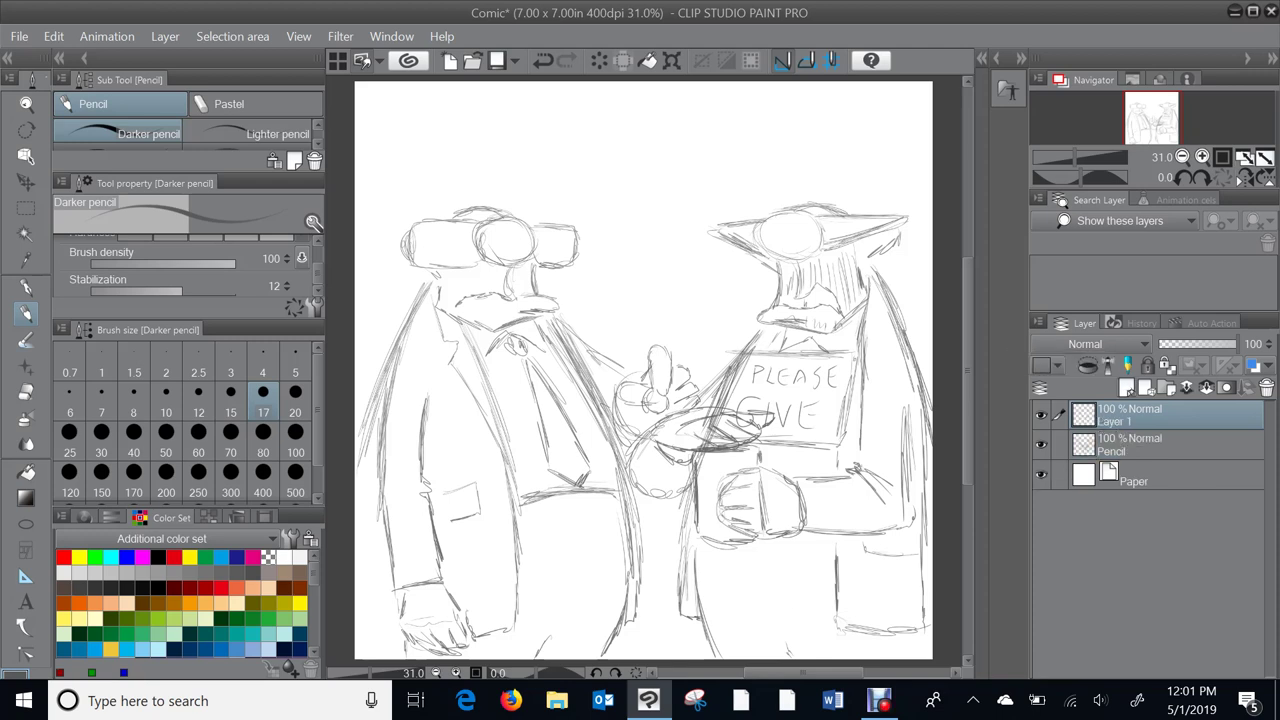
double_click(1120, 421)
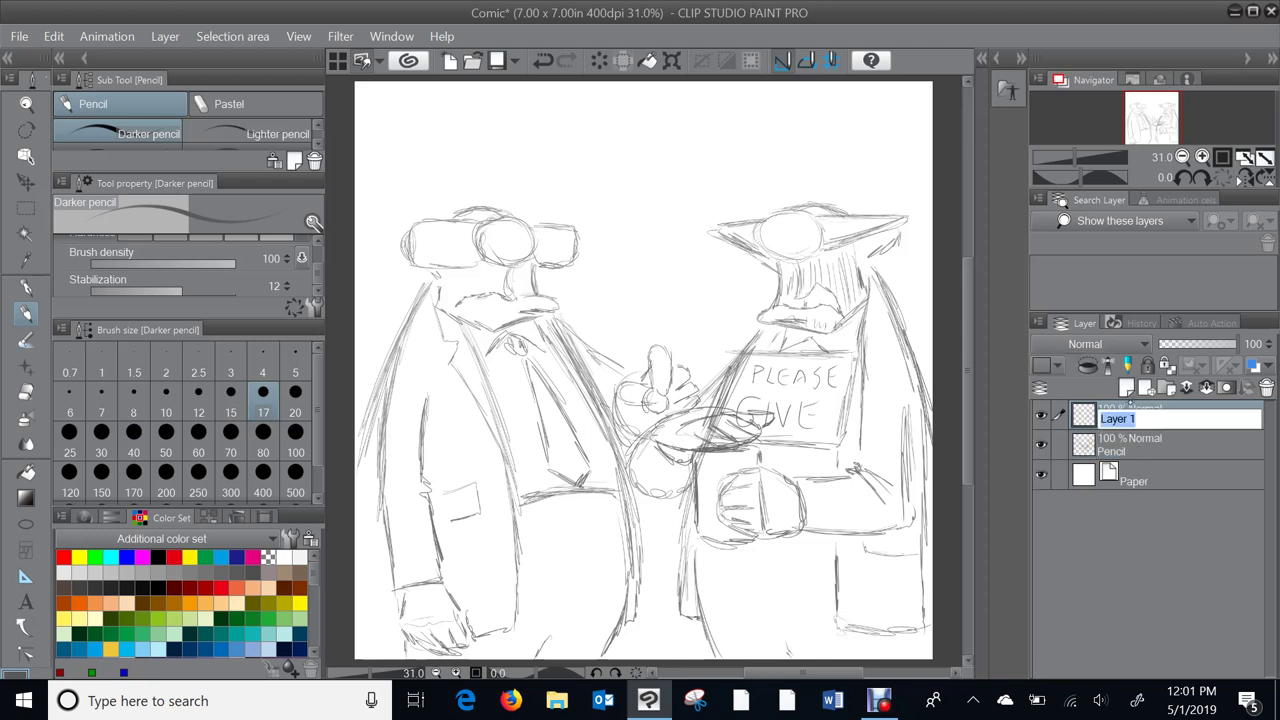
type("in")
key("Return")
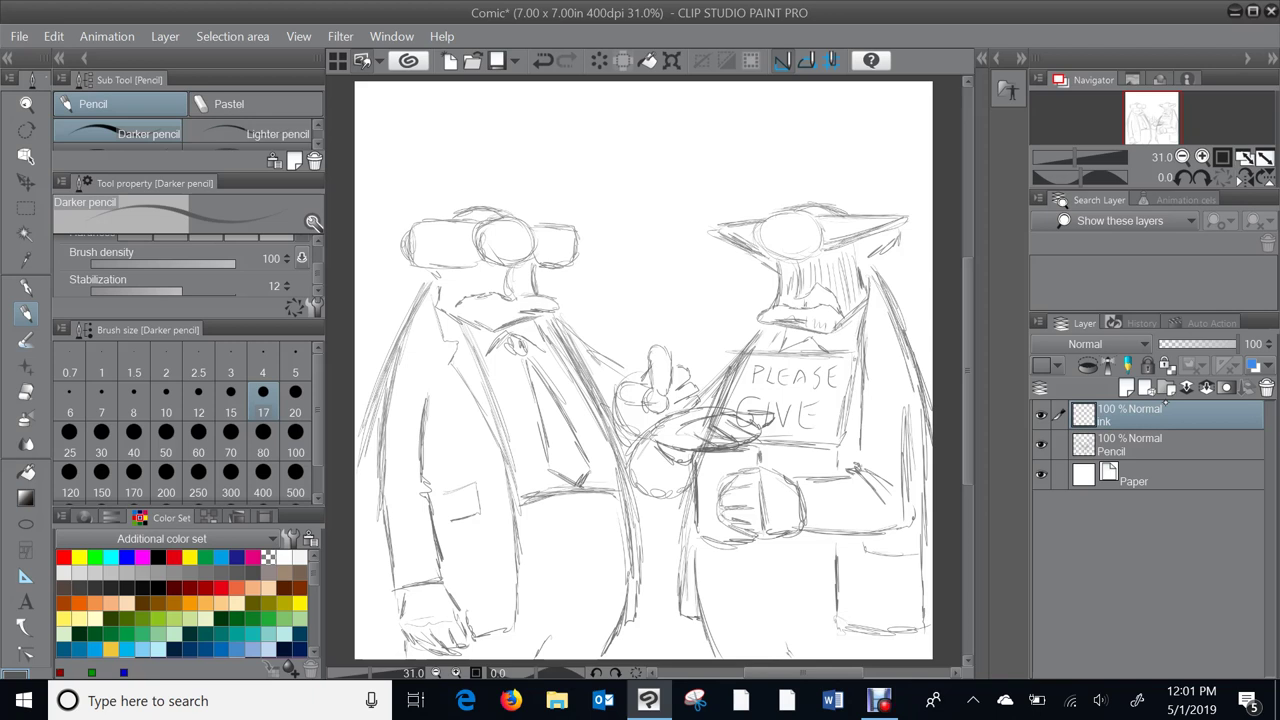
- Ink the right figure's round lens and the outline of its right-hand pointed wing with the G-pen
left_click(30, 287)
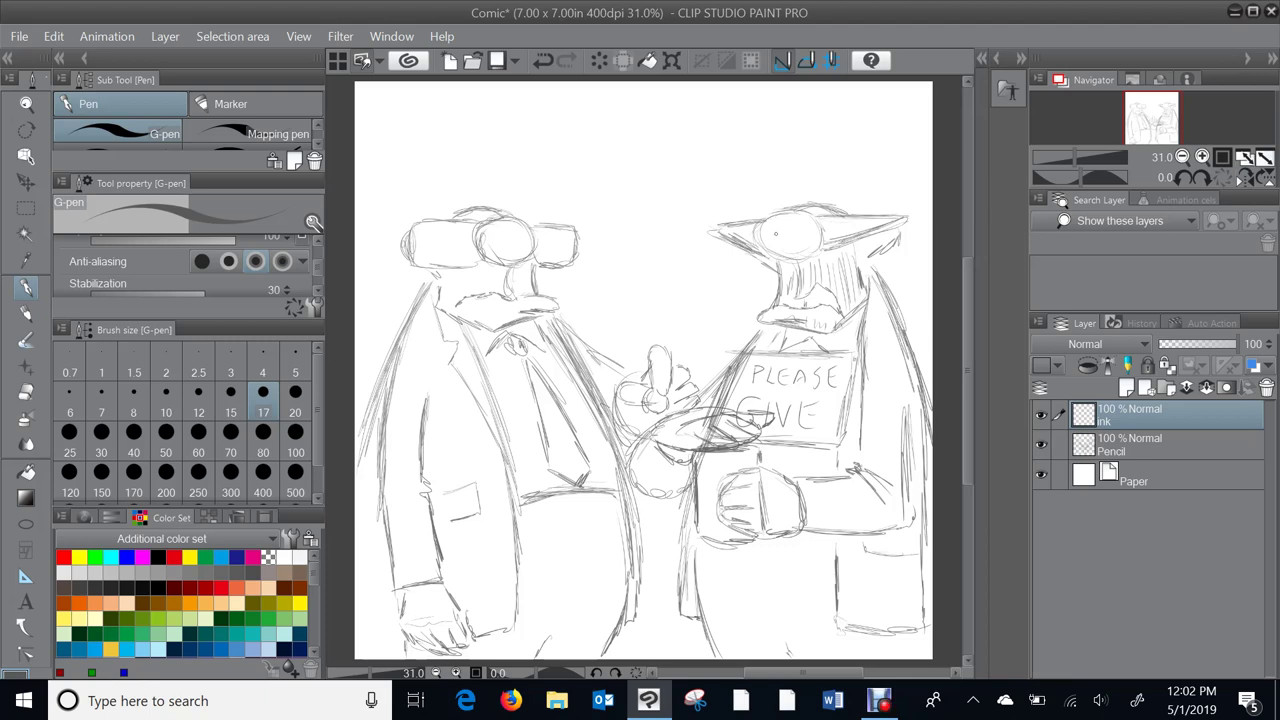
scroll(830, 200, "up", 5)
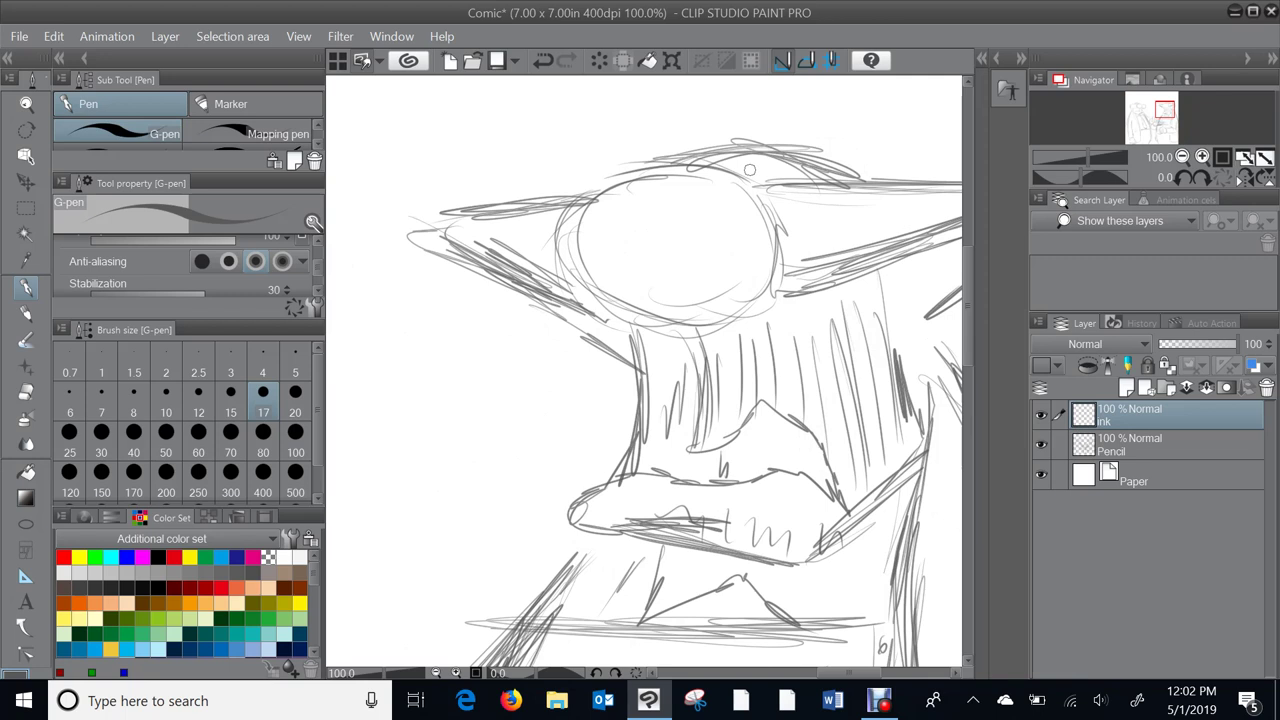
mouse_move(752, 187)
left_mouse_down()
mouse_move(690, 161)
mouse_move(600, 188)
mouse_move(577, 222)
mouse_move(576, 264)
mouse_move(600, 297)
mouse_move(676, 321)
mouse_move(752, 302)
mouse_move(778, 238)
mouse_move(726, 171)
left_mouse_up()
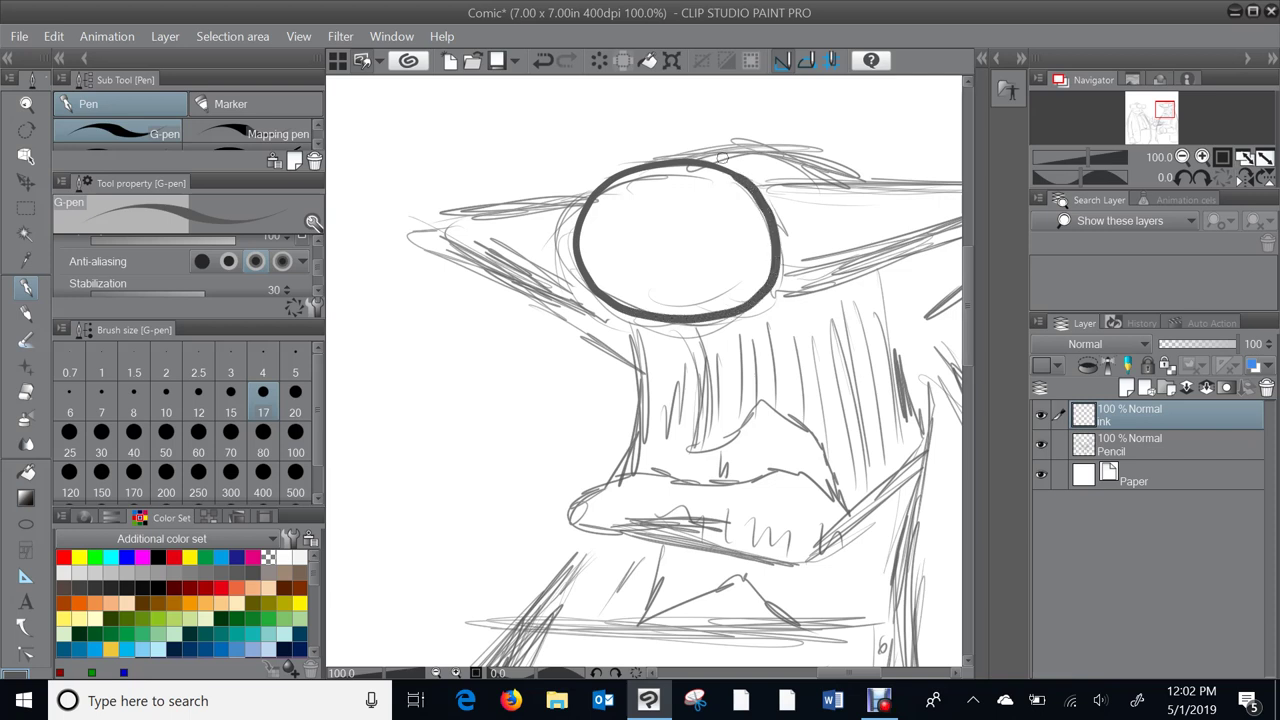
left_click_drag(722, 158, 480, 174)
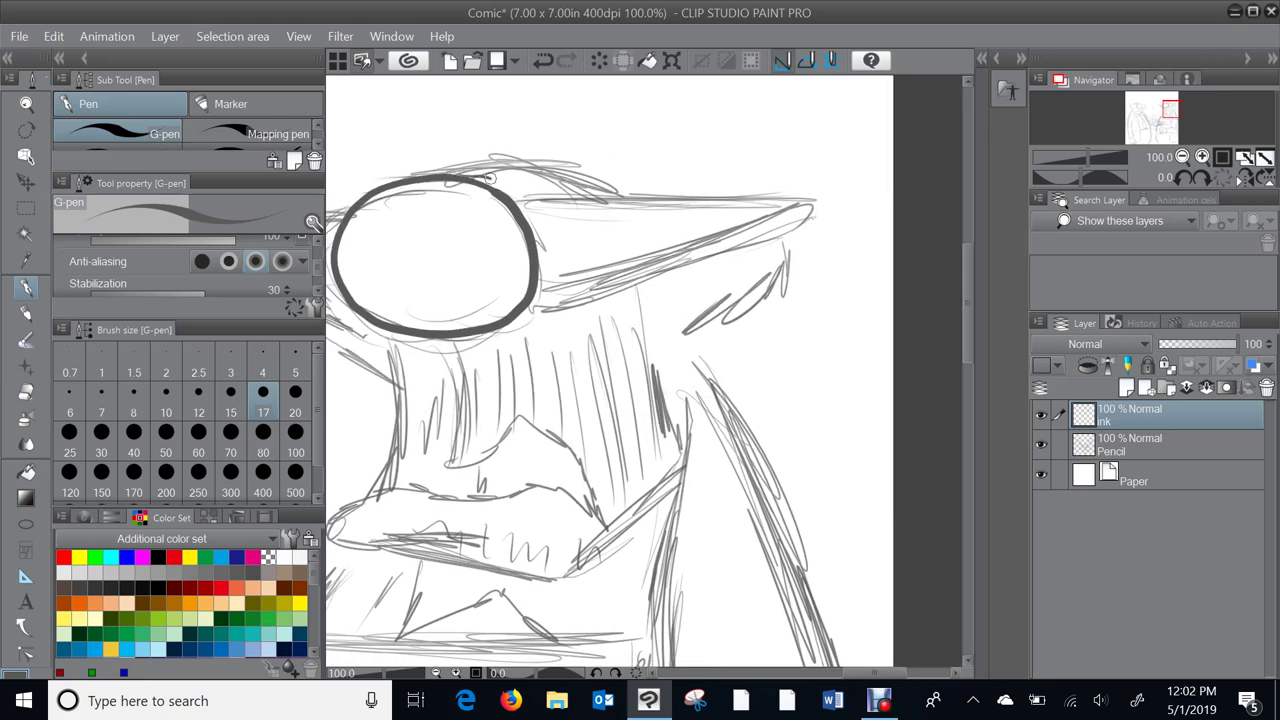
mouse_move(505, 186)
left_mouse_down()
mouse_move(550, 200)
mouse_move(806, 204)
left_mouse_up()
mouse_move(533, 306)
left_mouse_down()
mouse_move(638, 285)
mouse_move(806, 210)
left_mouse_up()
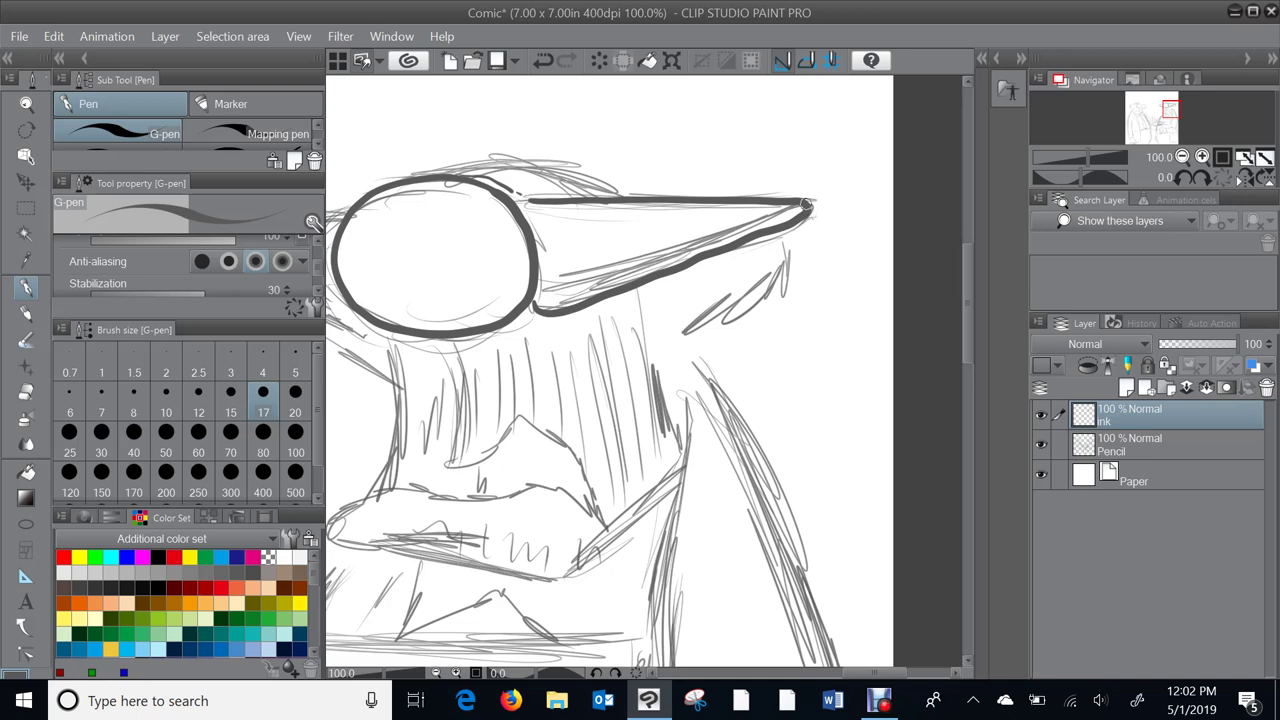
- Set the drawing color to black, retrace the right-hand wing and round lens, and add an inner line along the wing's lower edge
left_click(158, 557)
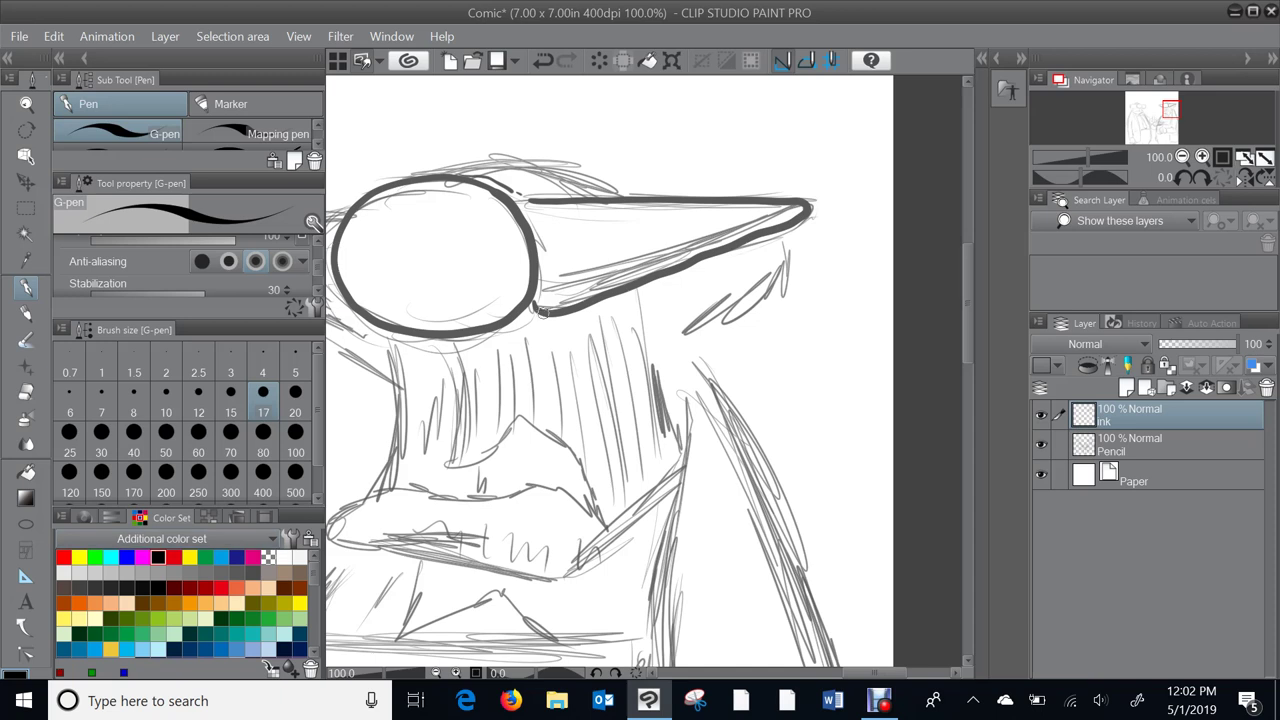
mouse_move(531, 303)
left_mouse_down()
mouse_move(561, 312)
mouse_move(805, 210)
left_mouse_up()
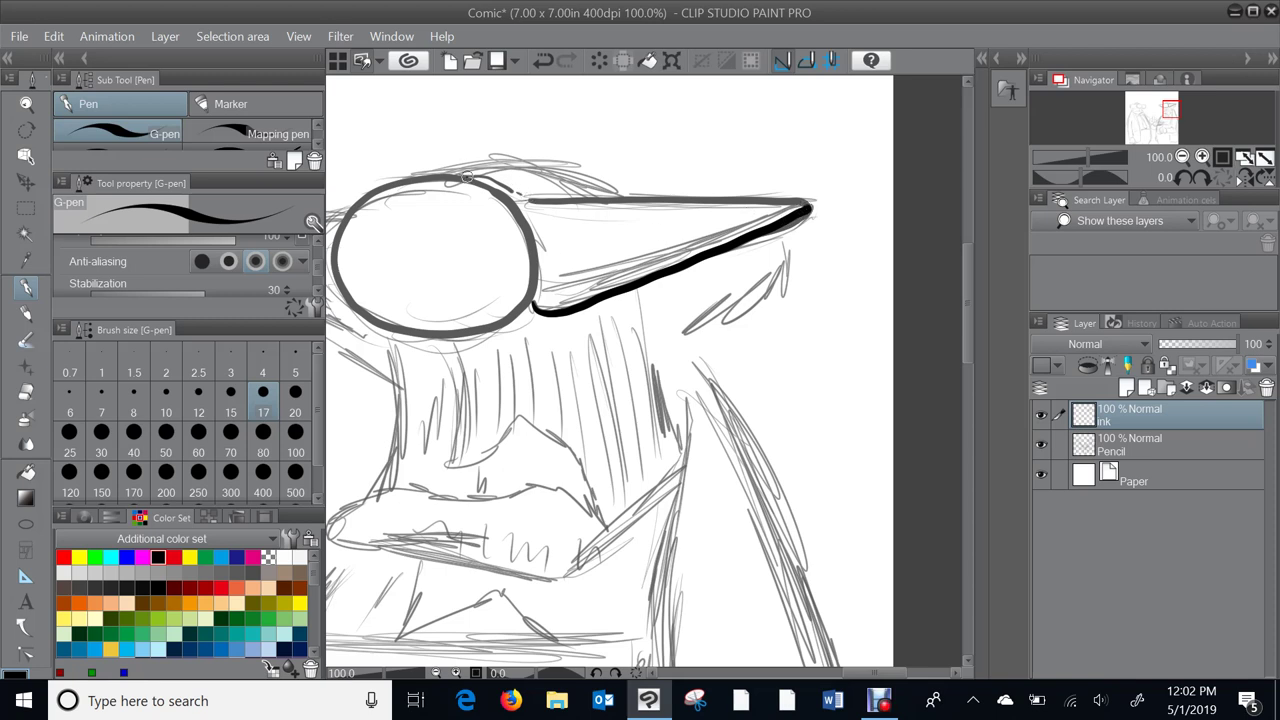
mouse_move(477, 175)
left_mouse_down()
mouse_move(533, 212)
mouse_move(555, 294)
mouse_move(792, 203)
left_mouse_up()
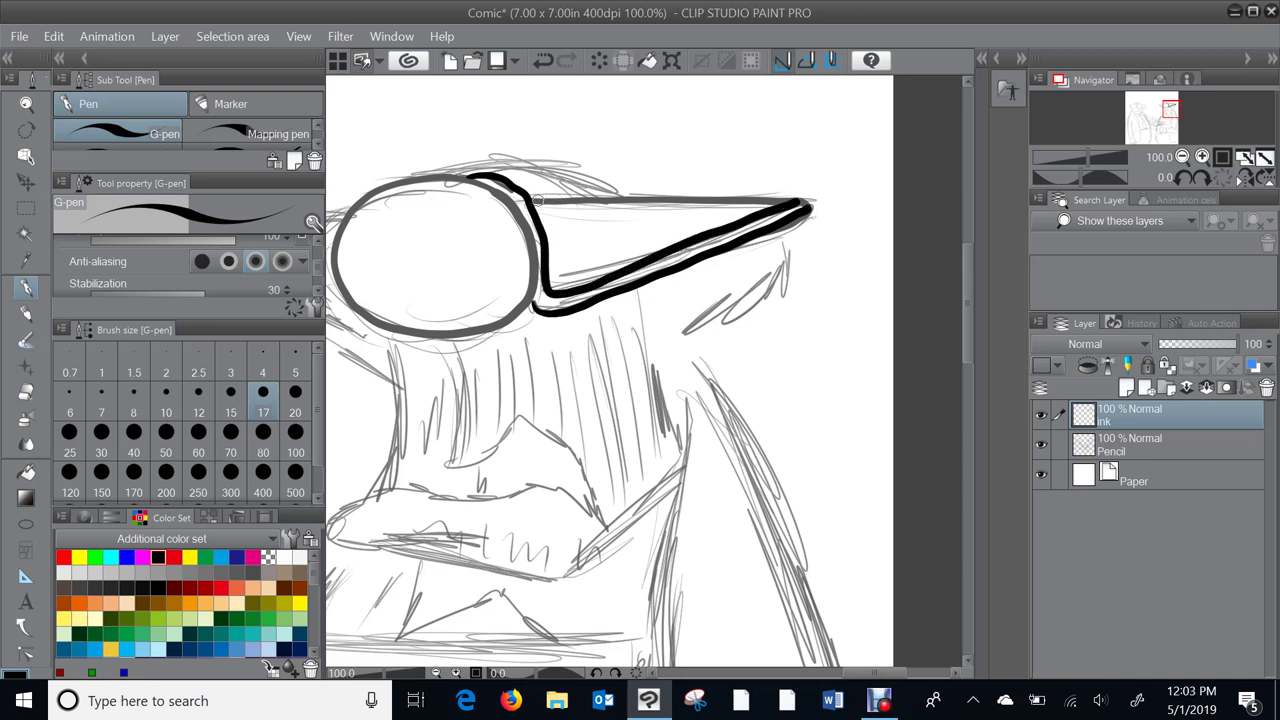
left_click_drag(535, 203, 791, 203)
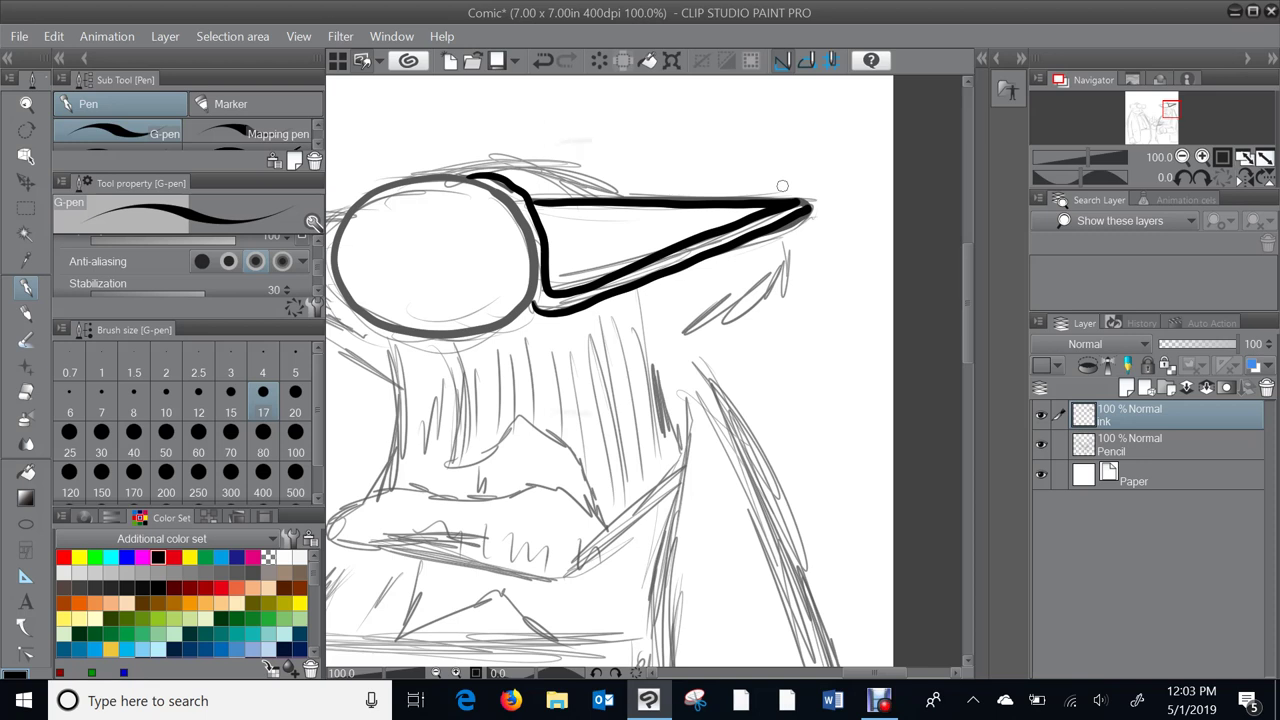
scroll(782, 186, "left", 3)
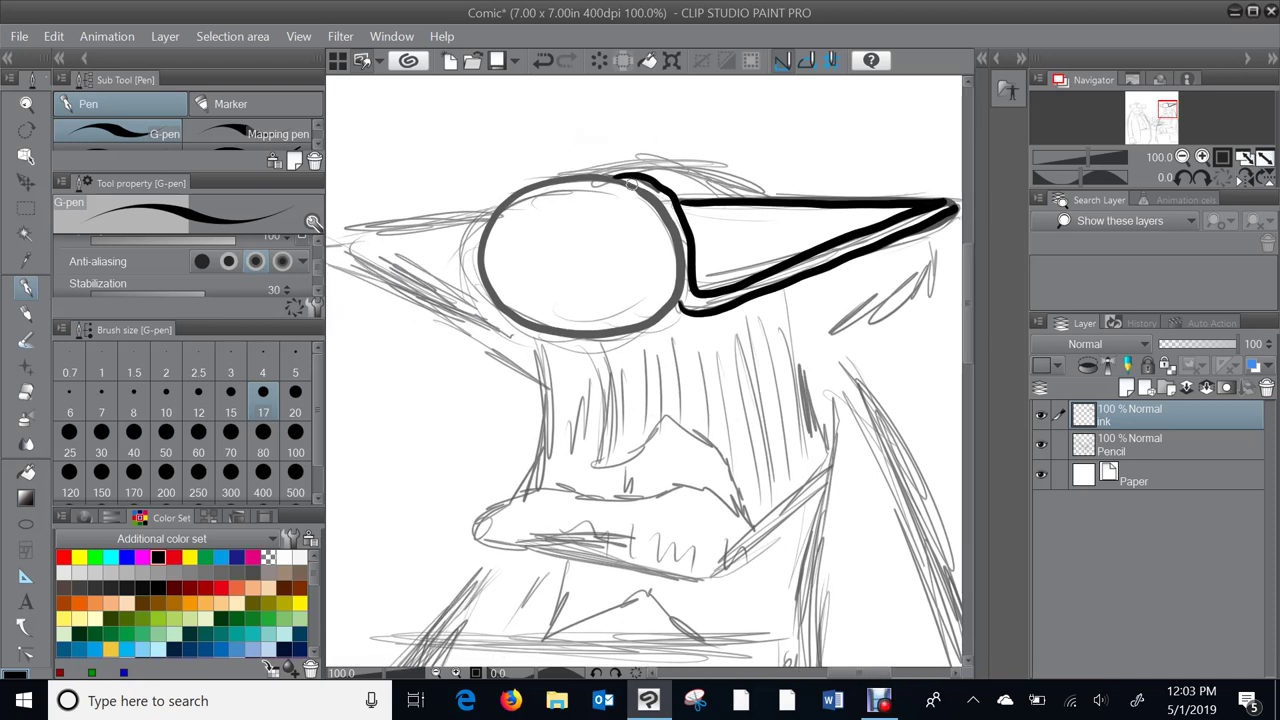
mouse_move(603, 176)
left_mouse_down()
mouse_move(541, 186)
mouse_move(484, 238)
mouse_move(490, 298)
mouse_move(545, 333)
mouse_move(607, 336)
mouse_move(670, 309)
mouse_move(686, 290)
mouse_move(684, 234)
mouse_move(632, 184)
mouse_move(670, 198)
left_mouse_up()
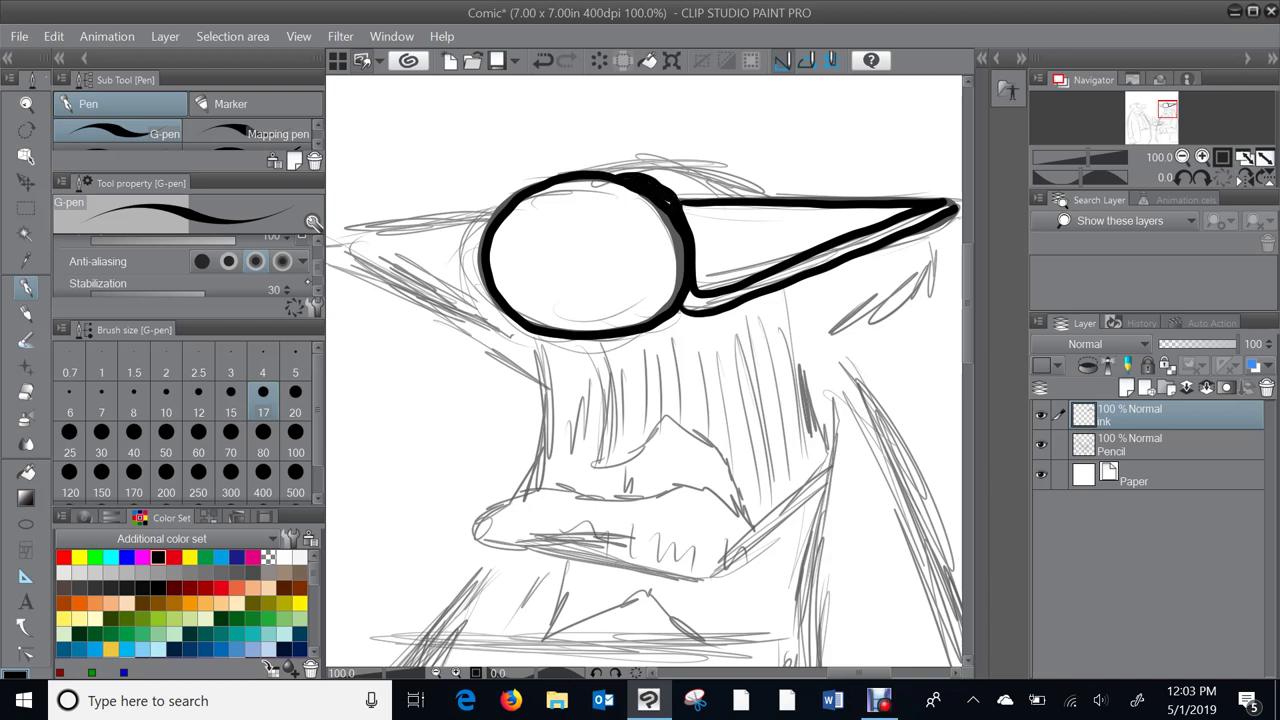
- Lower the G-pen's stabilization to 17 and ink the curved crown of the head above the lens
scroll(188, 265, "down", 1)
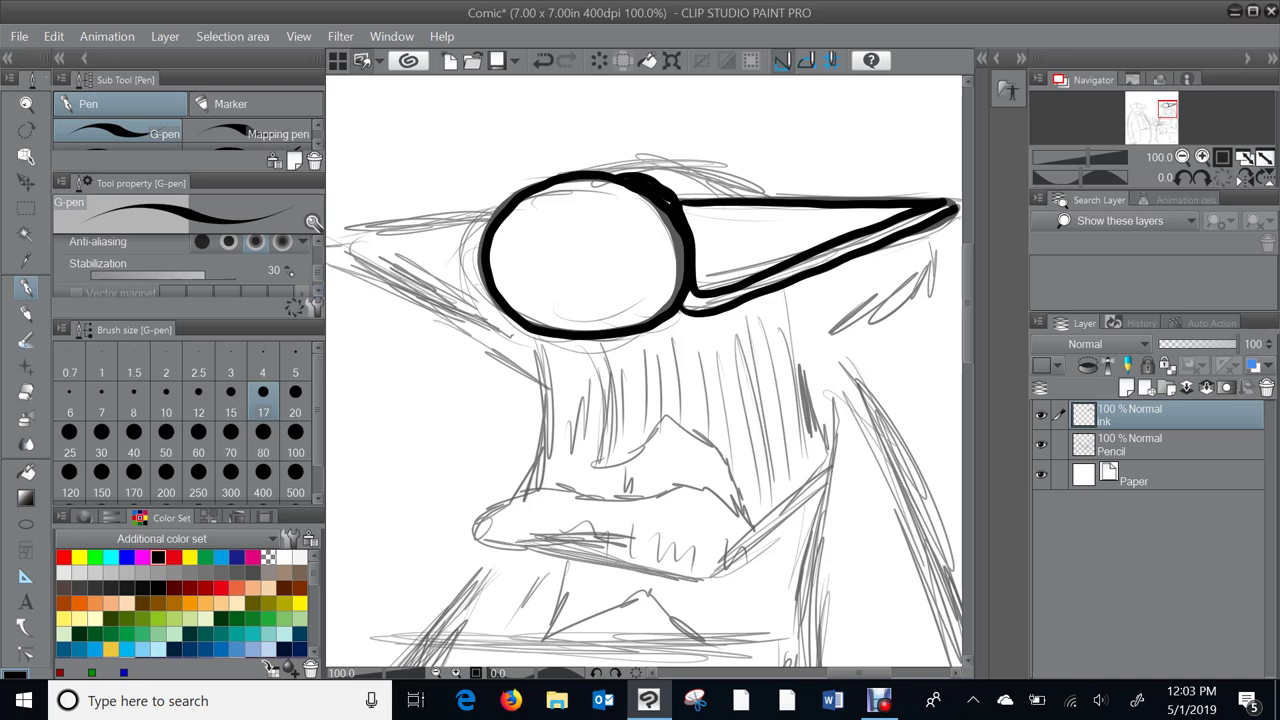
left_click(289, 281)
left_click(289, 281)
left_click(288, 268)
mouse_move(600, 170)
left_mouse_down()
mouse_move(664, 161)
mouse_move(743, 198)
left_mouse_up()
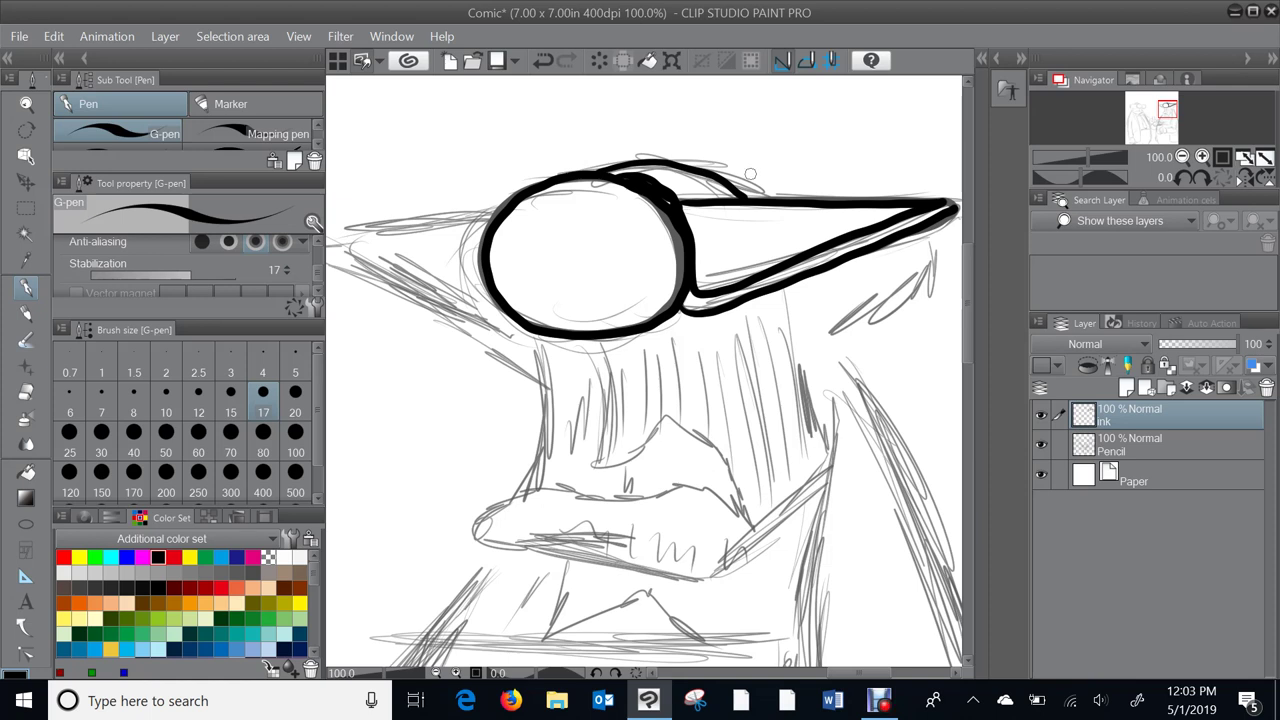
- Ink the left-hand pointed wing with its double lower edge, the line beneath it and the left side of the face
left_click_drag(750, 174, 844, 166)
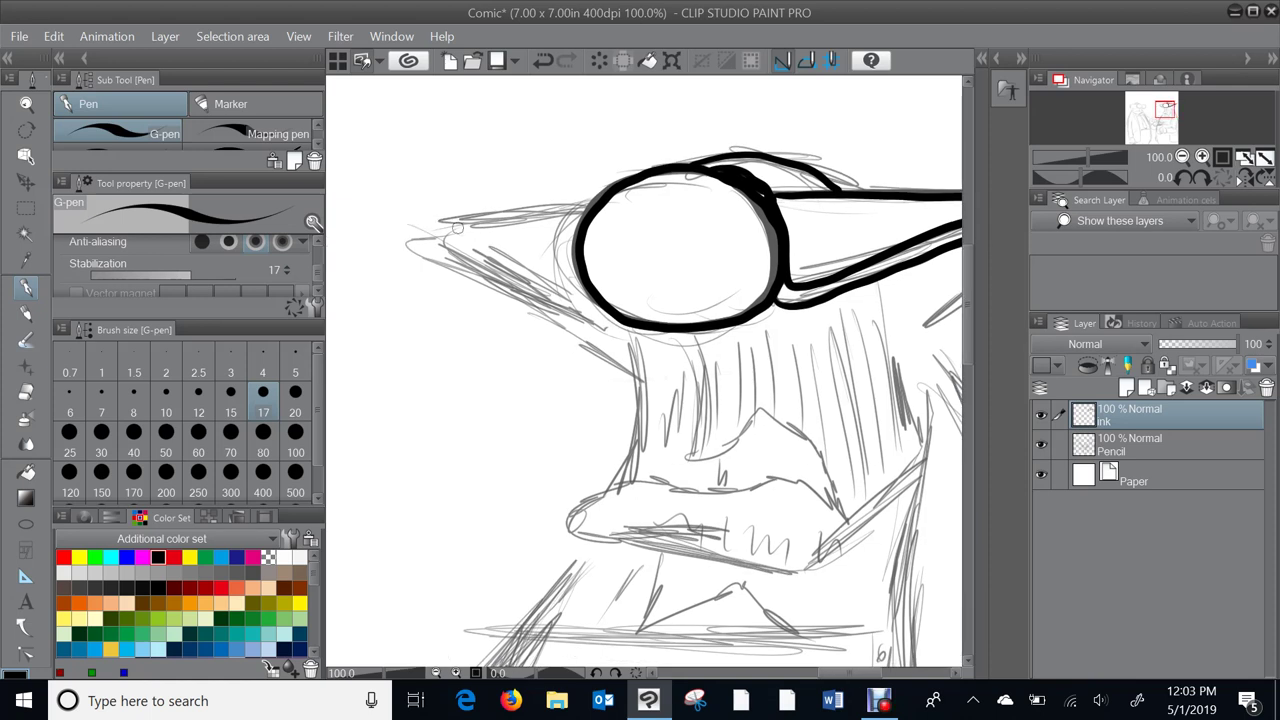
left_click_drag(441, 222, 587, 207)
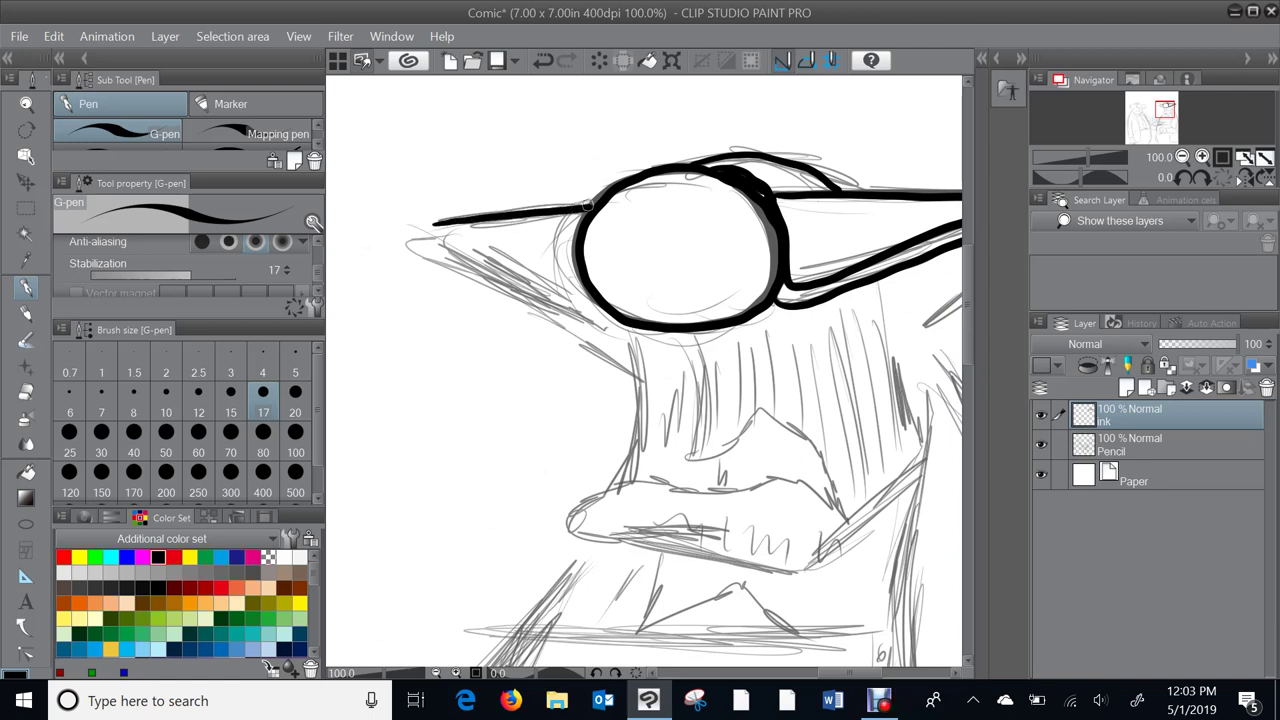
mouse_move(438, 227)
left_mouse_down()
mouse_move(450, 247)
mouse_move(604, 312)
left_mouse_up()
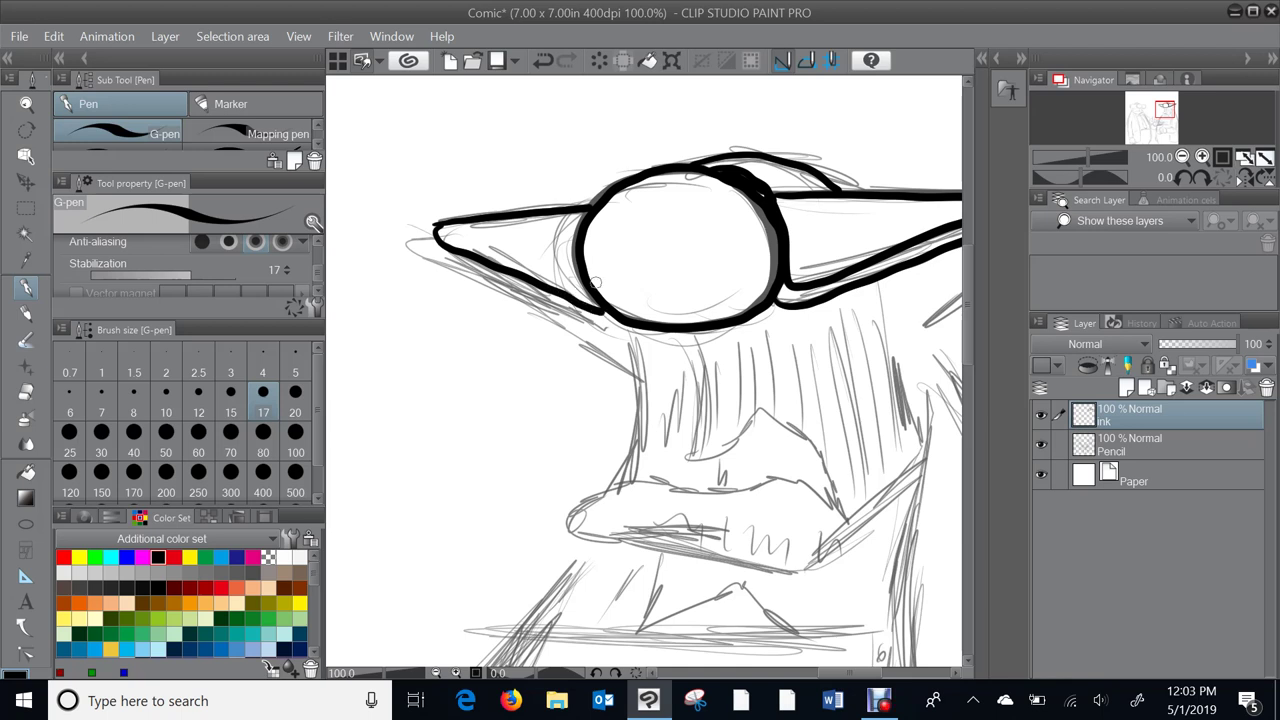
left_click_drag(450, 225, 586, 288)
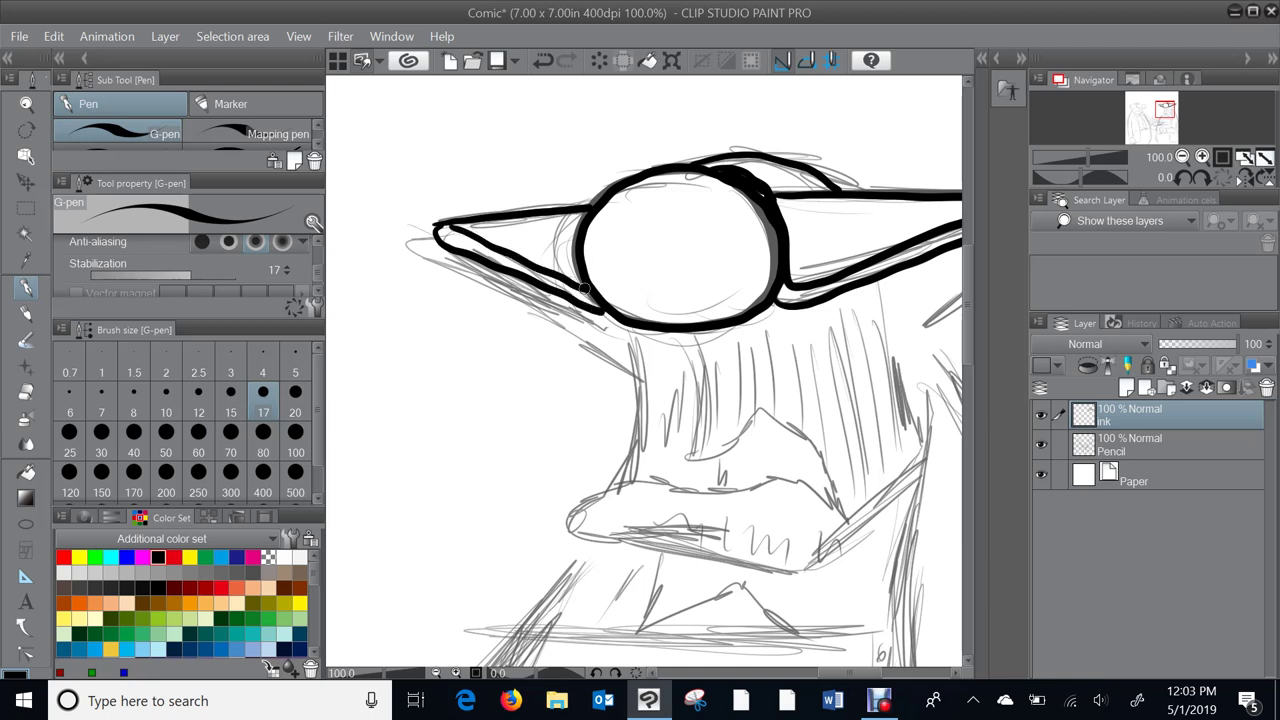
mouse_move(529, 284)
left_mouse_down()
mouse_move(632, 366)
mouse_move(634, 340)
mouse_move(650, 396)
mouse_move(631, 474)
left_mouse_up()
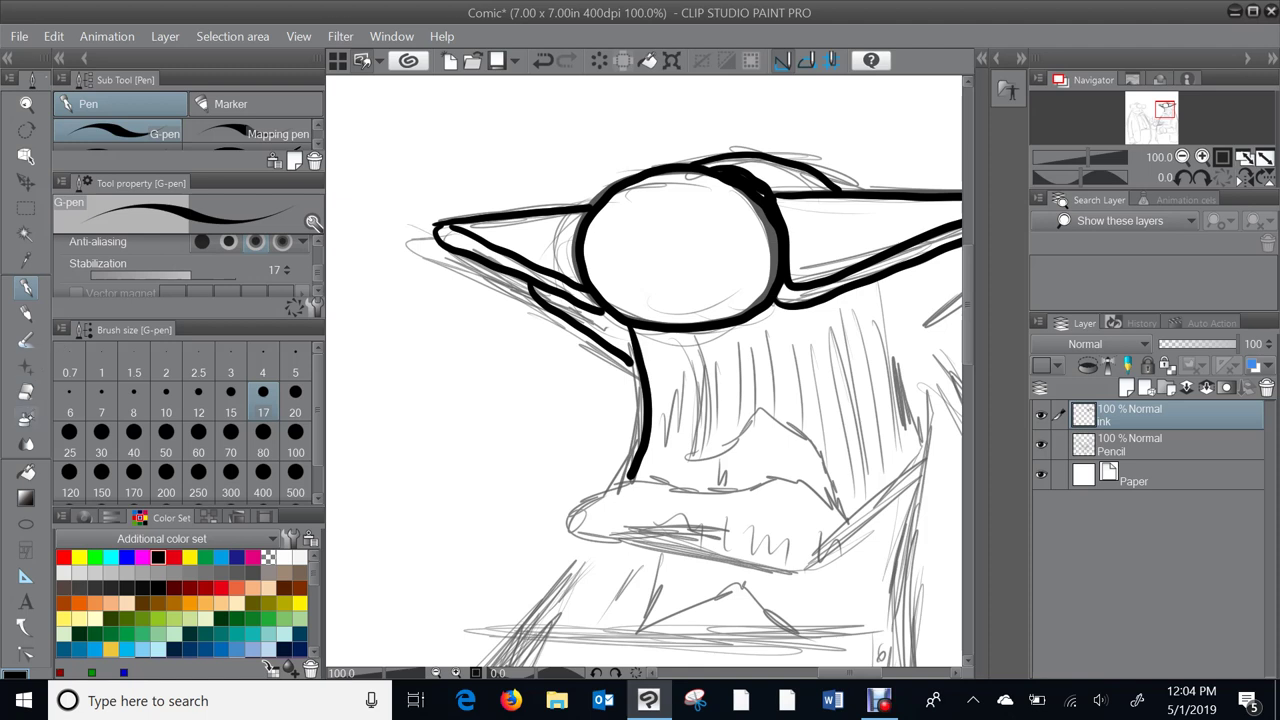
- Fill the narrow strips along the lower edges of both pointed wings with black
left_click(26, 472)
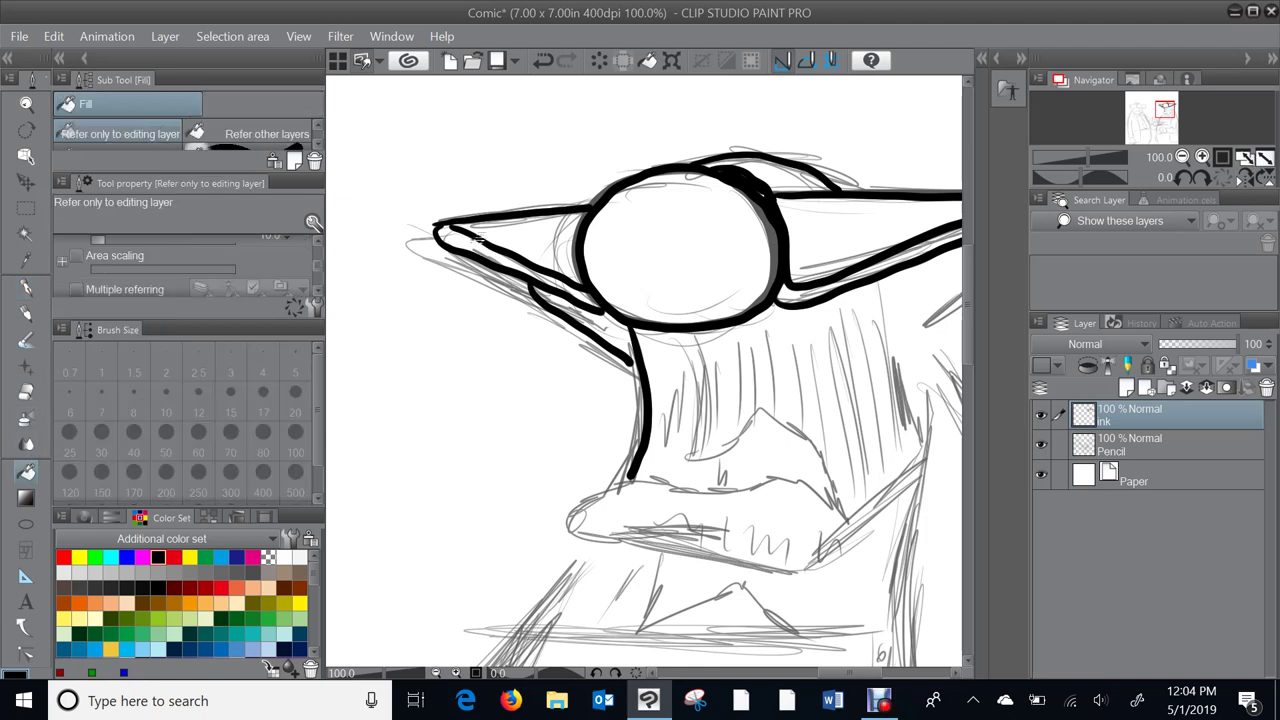
left_click(478, 240)
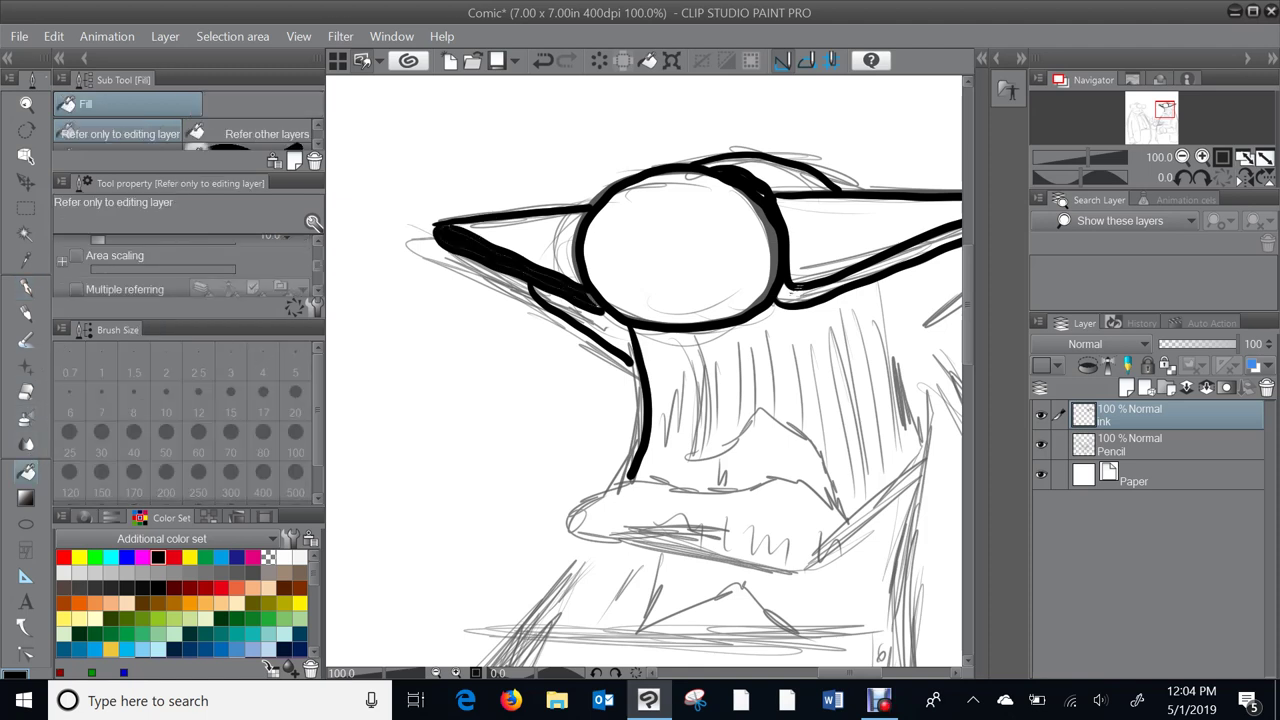
left_click(797, 293)
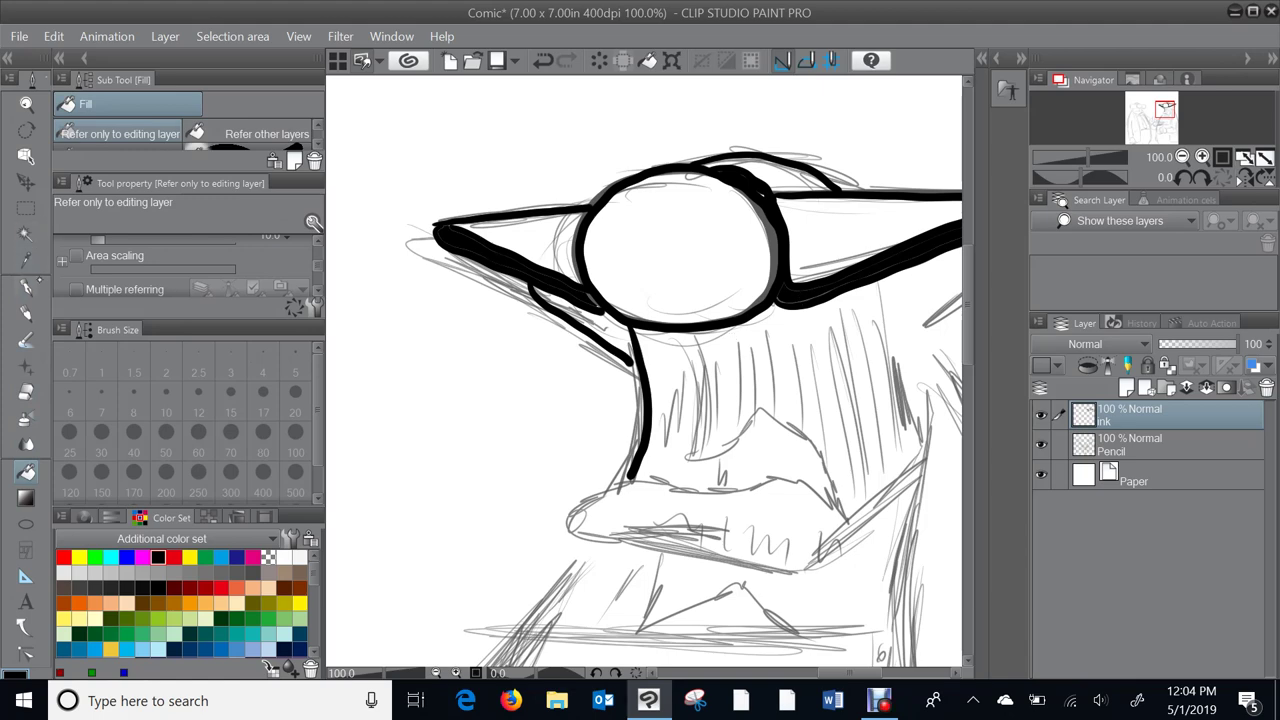
- Ink the nose line and large lip with the G-pen, then fill the closed shape between nose and lip with black
left_click(28, 286)
left_click_drag(800, 400, 567, 290)
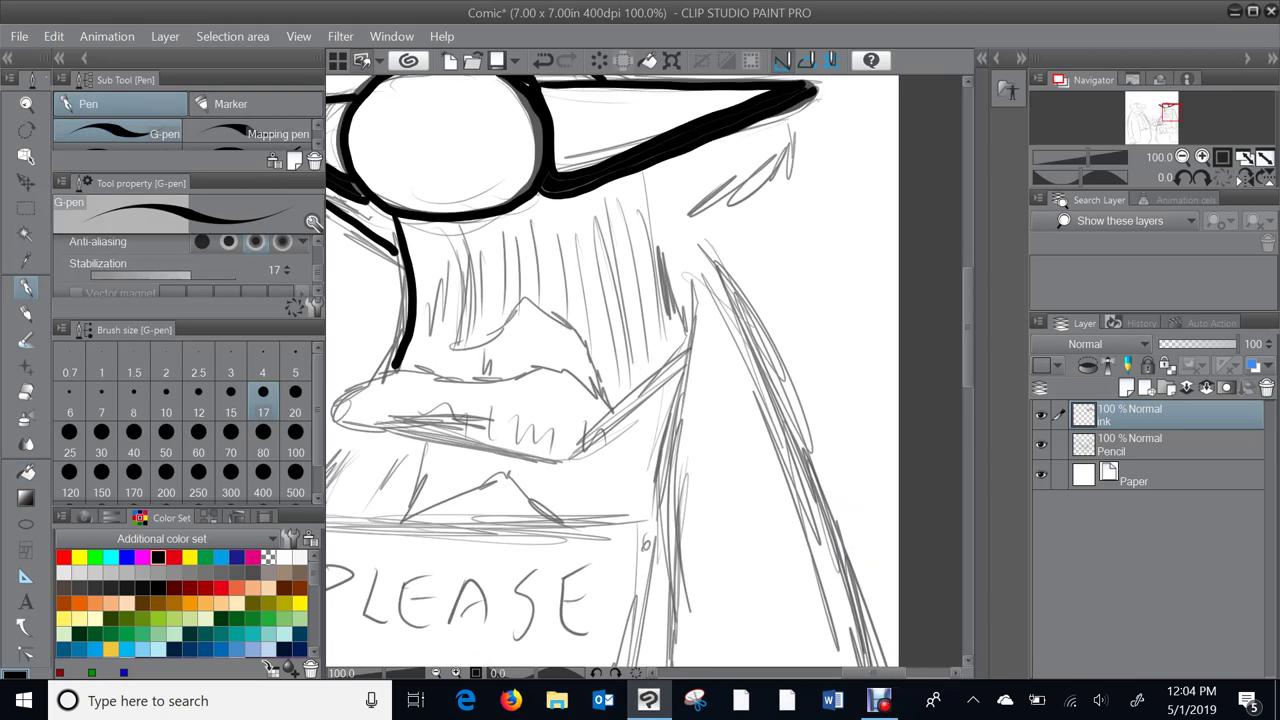
mouse_move(465, 217)
left_mouse_down()
mouse_move(464, 342)
mouse_move(527, 302)
mouse_move(587, 349)
mouse_move(606, 404)
mouse_move(550, 367)
mouse_move(475, 381)
mouse_move(390, 371)
mouse_move(350, 388)
mouse_move(333, 420)
mouse_move(517, 427)
left_mouse_up()
left_click_drag(484, 342, 488, 370)
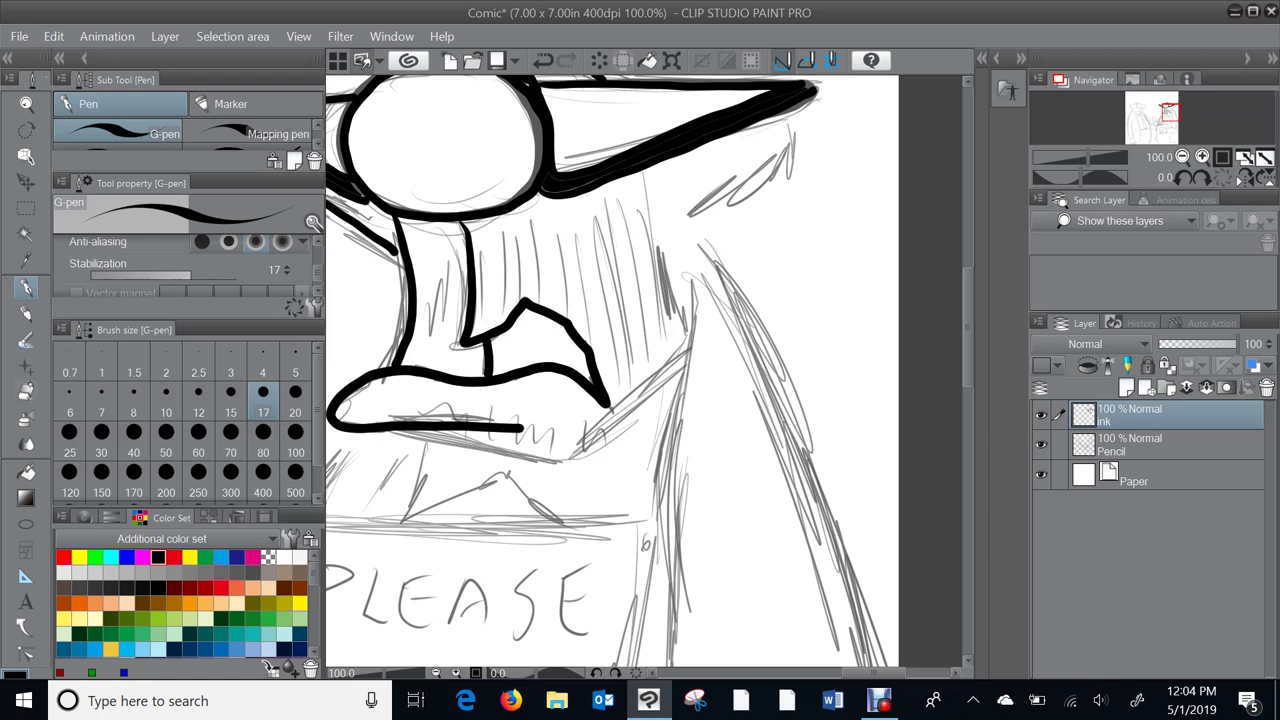
key("g")
left_click(531, 327)
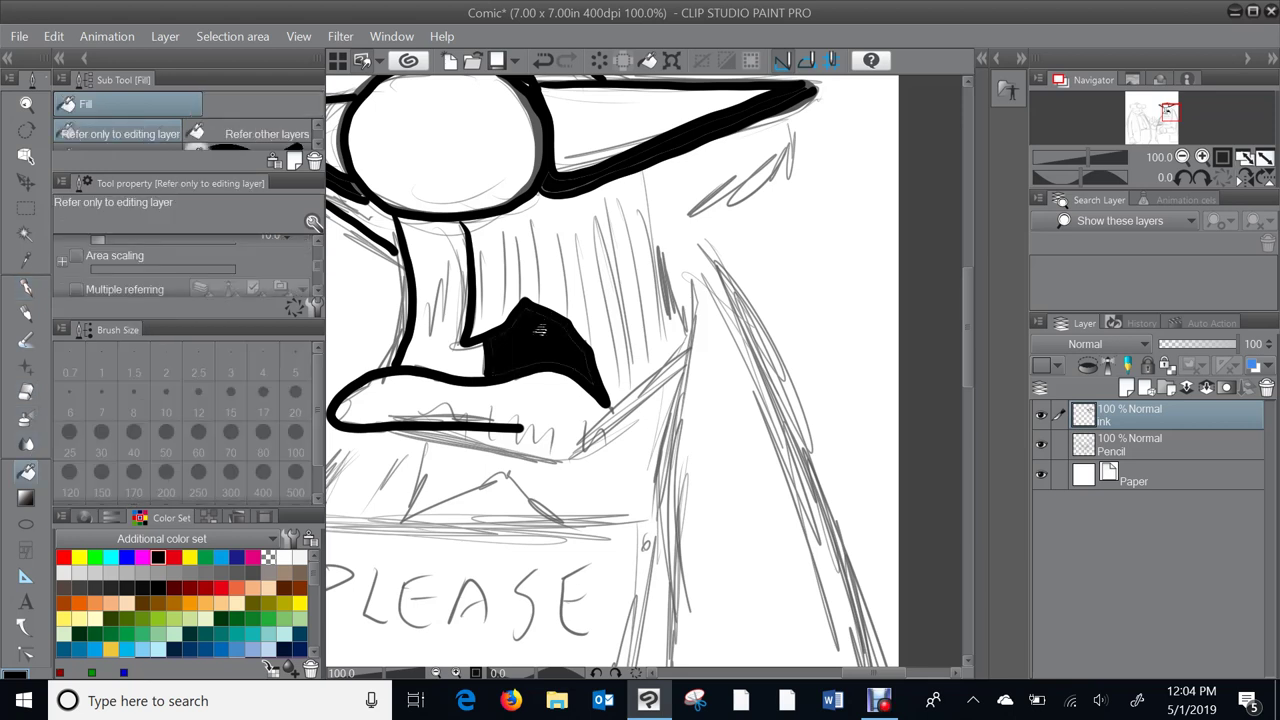
- Ink the line beneath the right-hand wing, the back of the face and the jaw from the lip up to the neck
left_click(26, 287)
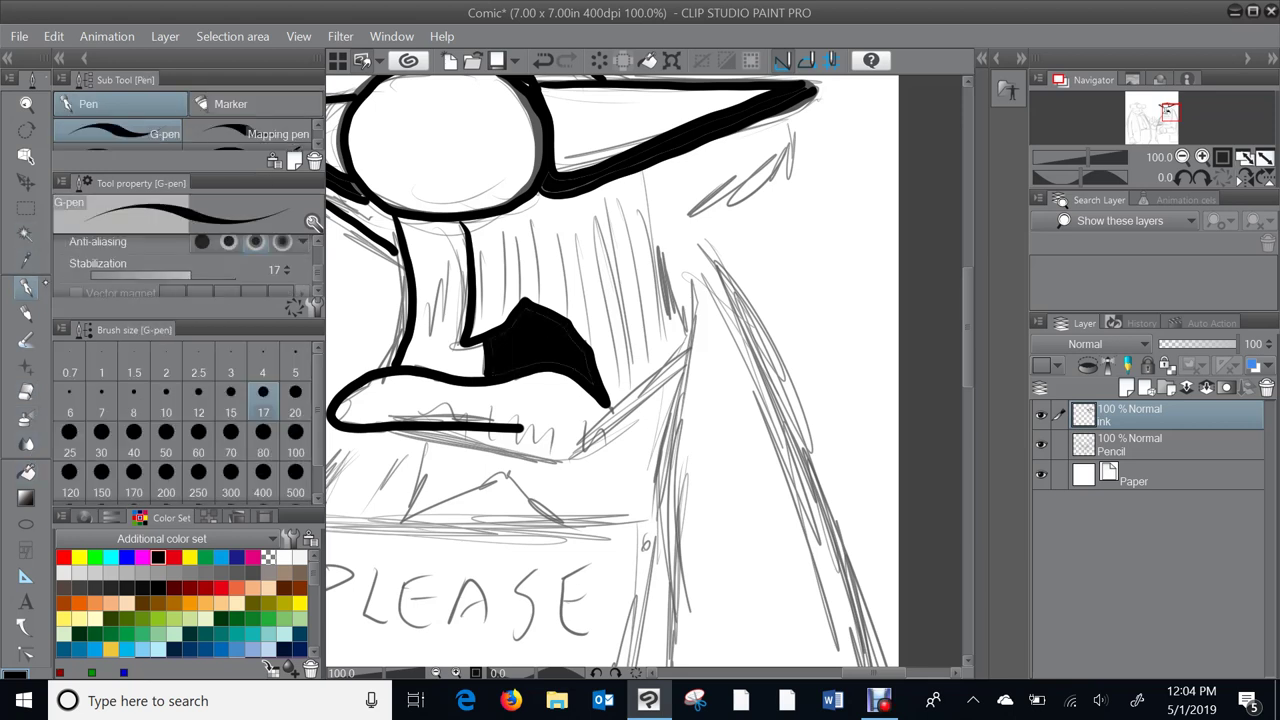
mouse_move(758, 112)
left_mouse_down()
mouse_move(664, 122)
mouse_move(705, 152)
mouse_move(688, 176)
mouse_move(573, 246)
mouse_move(567, 274)
mouse_move(590, 343)
mouse_move(734, 250)
left_mouse_up()
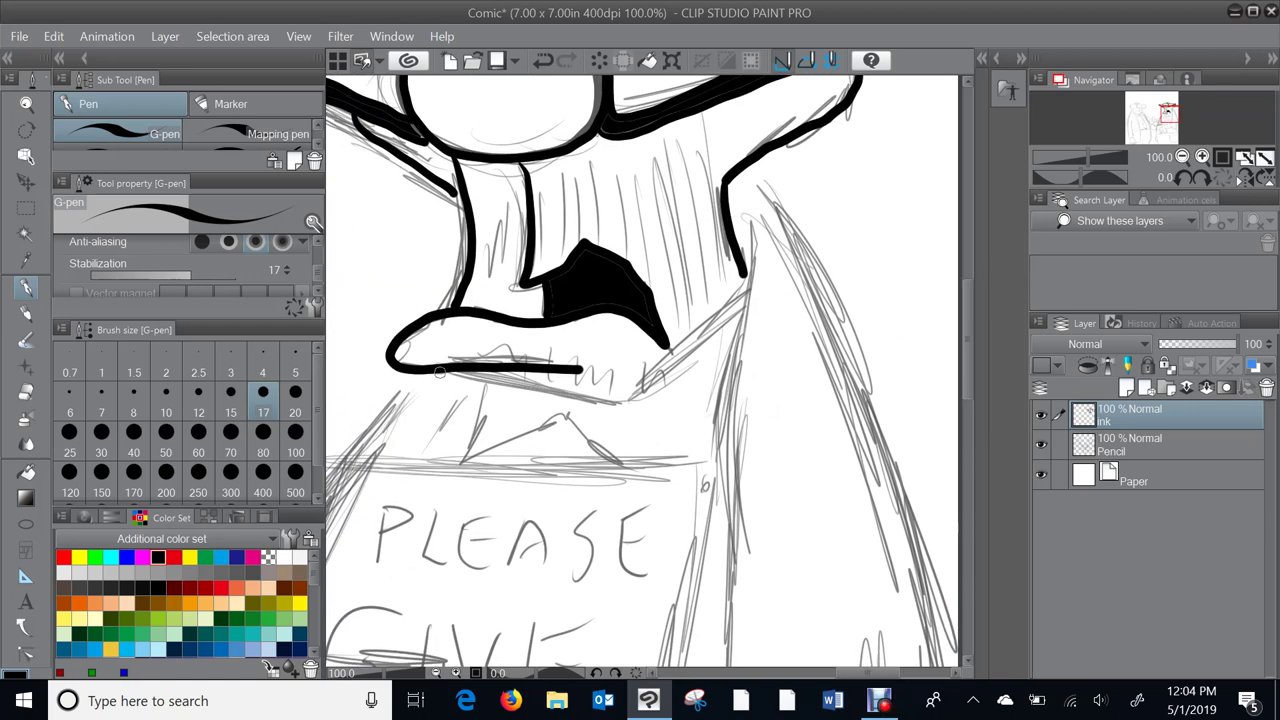
mouse_move(436, 370)
left_mouse_down()
mouse_move(582, 408)
mouse_move(711, 331)
mouse_move(744, 294)
mouse_move(736, 268)
left_mouse_up()
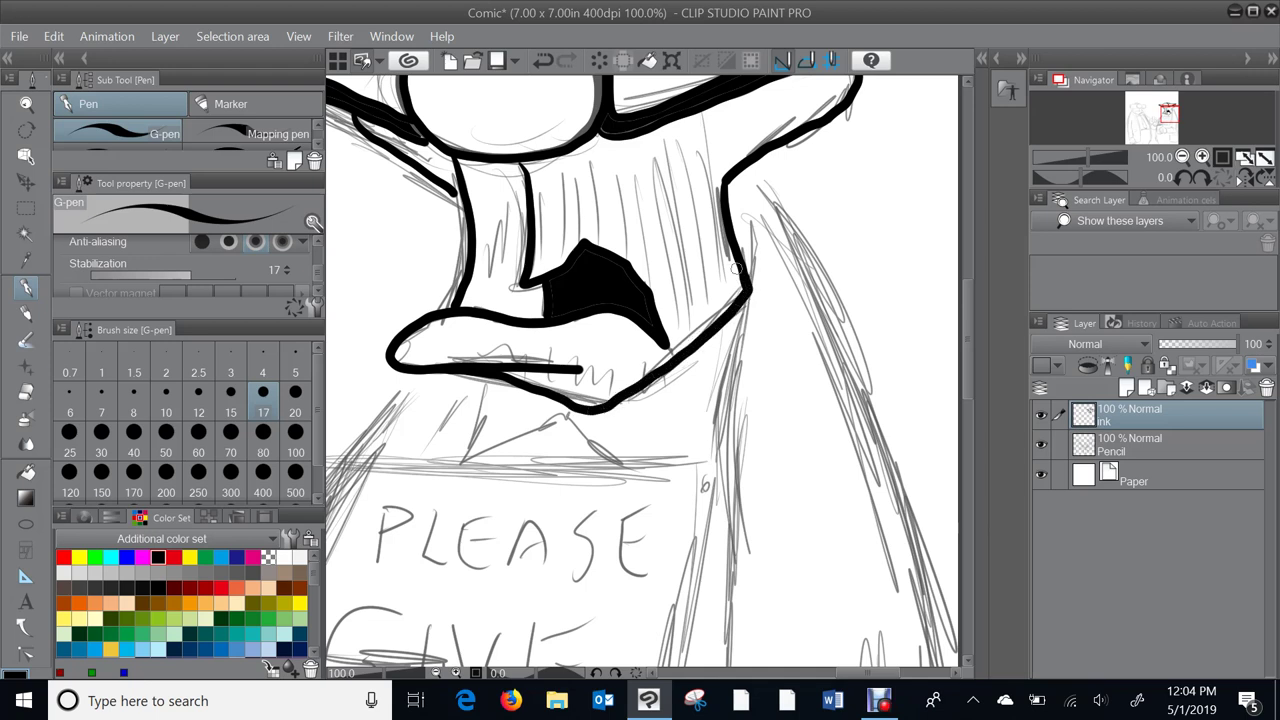
- Shade the right figure's face below the lens with closely spaced, thin vertical hatching strokes
mouse_move(479, 198)
left_mouse_down()
mouse_move(480, 287)
mouse_move(488, 193)
mouse_move(489, 243)
mouse_move(501, 181)
mouse_move(503, 302)
left_mouse_up()
left_click_drag(512, 183, 517, 300)
left_click_drag(527, 288, 535, 313)
left_click_drag(522, 191, 527, 232)
left_click_drag(532, 168, 540, 260)
left_click_drag(542, 172, 556, 254)
left_click_drag(564, 158, 580, 248)
left_click_drag(584, 158, 598, 252)
left_click_drag(603, 160, 606, 248)
left_click_drag(612, 158, 626, 258)
left_click_drag(630, 154, 643, 278)
left_click_drag(648, 156, 662, 310)
left_click_drag(656, 150, 672, 318)
left_click_drag(662, 158, 680, 318)
mouse_move(682, 152)
left_mouse_down()
mouse_move(694, 322)
mouse_move(688, 178)
left_mouse_up()
mouse_move(690, 170)
left_mouse_down()
mouse_move(704, 312)
mouse_move(706, 246)
left_mouse_up()
left_click_drag(708, 248, 716, 308)
left_click_drag(697, 148, 718, 296)
left_click_drag(684, 126, 704, 194)
left_click_drag(702, 114, 710, 186)
left_click_drag(698, 108, 716, 174)
left_click_drag(716, 108, 720, 182)
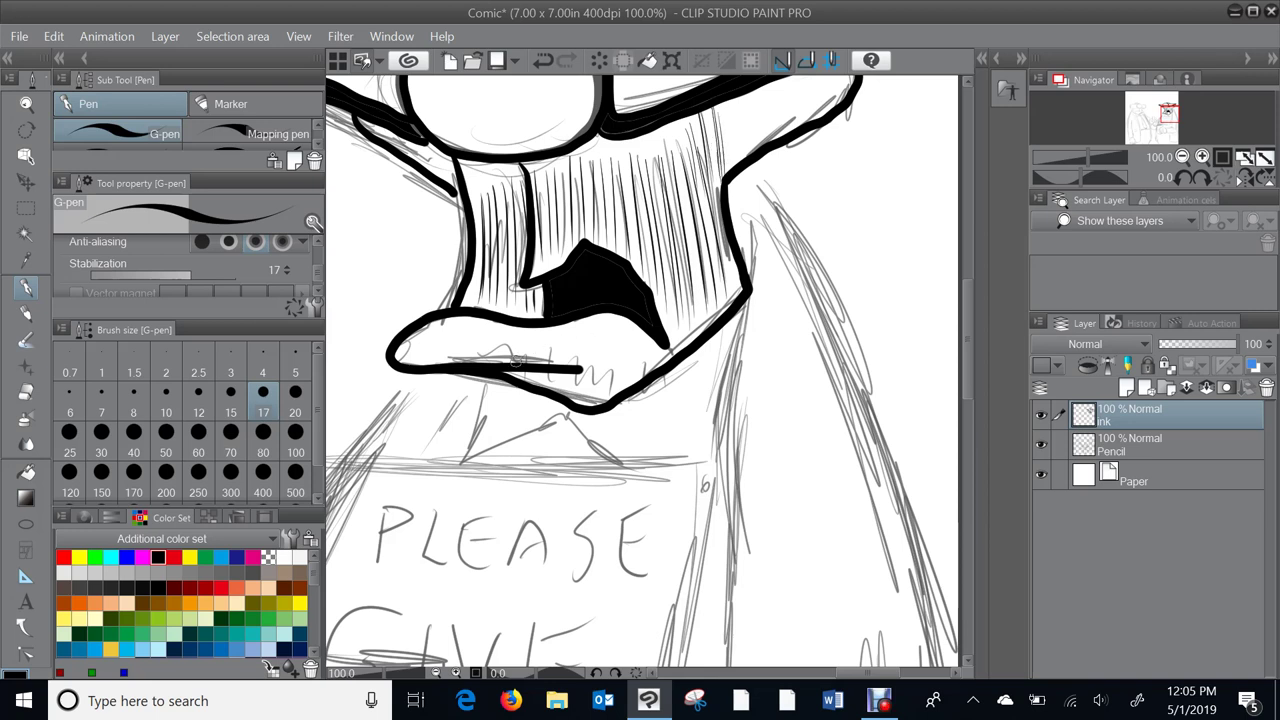
- Shade the chin beneath the lip line with a row of short, closely spaced hatching strokes
left_click_drag(514, 364, 528, 384)
left_click_drag(528, 370, 552, 396)
left_click_drag(548, 374, 566, 396)
left_click_drag(562, 374, 580, 402)
left_click_drag(576, 376, 592, 402)
left_click_drag(584, 370, 604, 398)
left_click_drag(600, 364, 620, 394)
left_click_drag(614, 358, 640, 390)
left_click_drag(634, 356, 656, 378)
left_click_drag(650, 354, 662, 374)
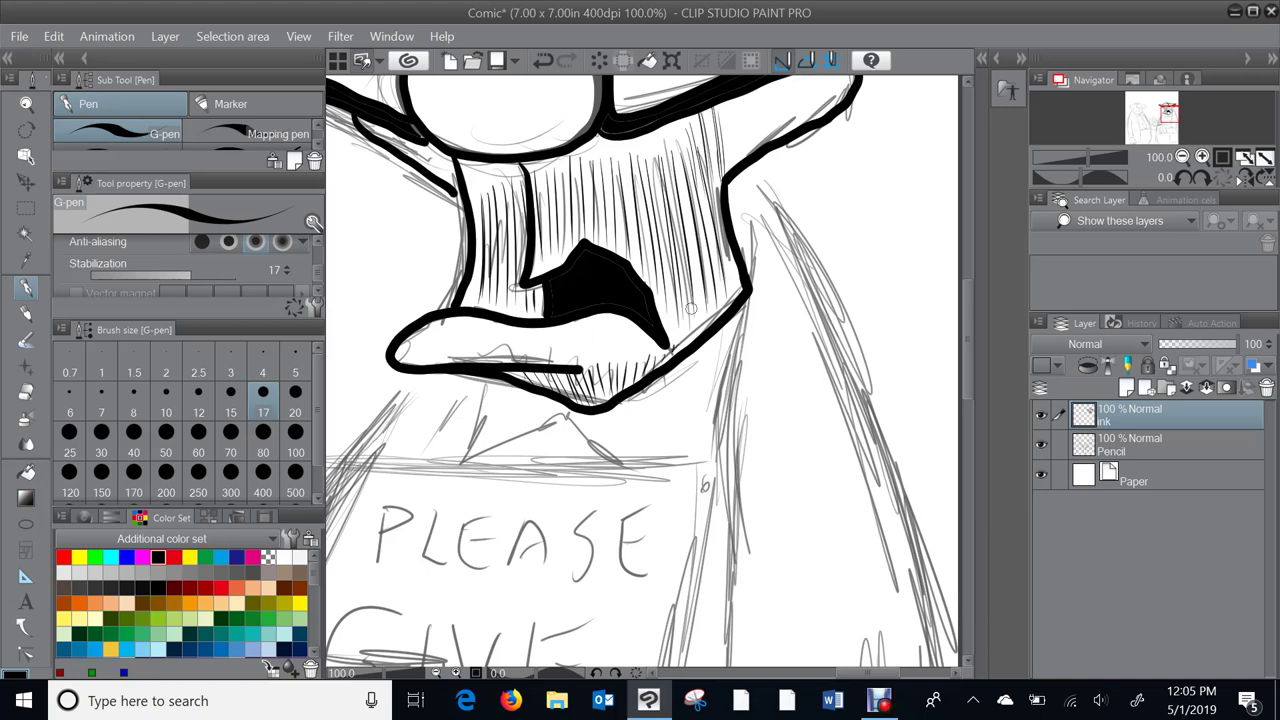
- Ink the collar behind the right figure's neck down to the sign and the crossed collar flaps below the chin
left_click_drag(691, 308, 632, 262)
left_click_drag(691, 127, 694, 214)
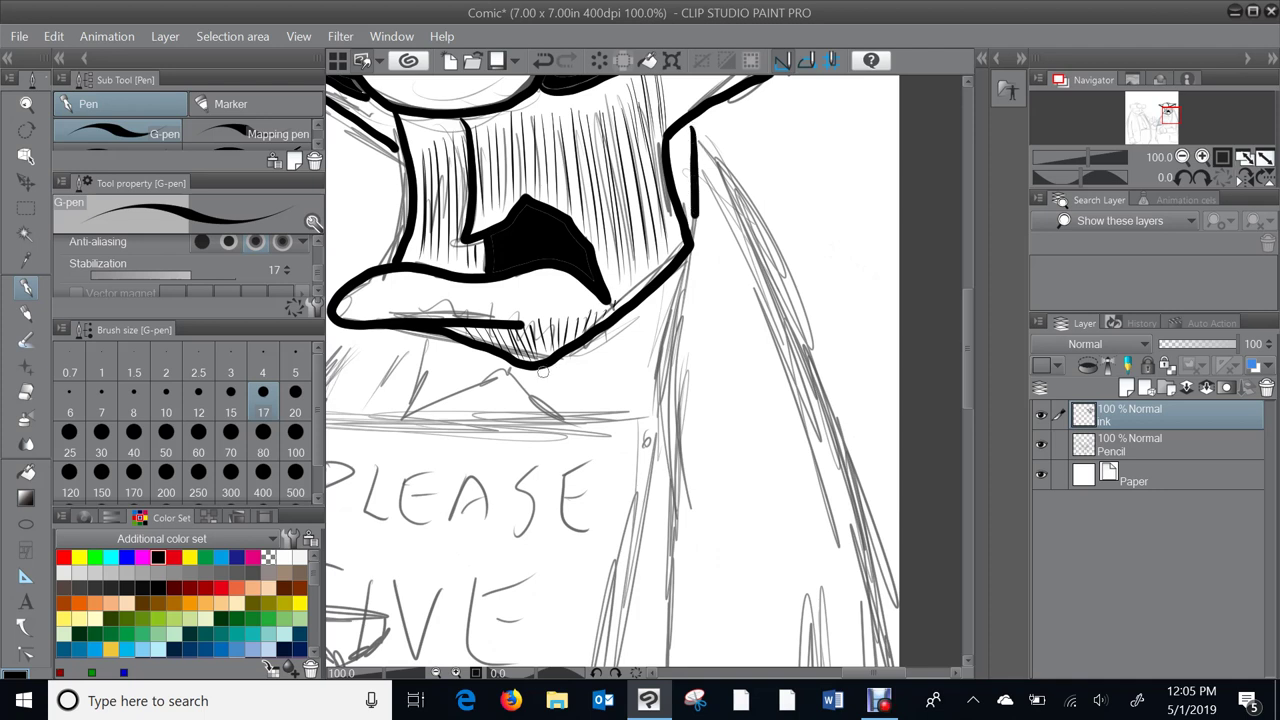
left_click_drag(529, 367, 562, 389)
mouse_move(534, 365)
left_mouse_down()
mouse_move(415, 412)
mouse_move(430, 330)
left_mouse_up()
left_click_drag(533, 370, 523, 407)
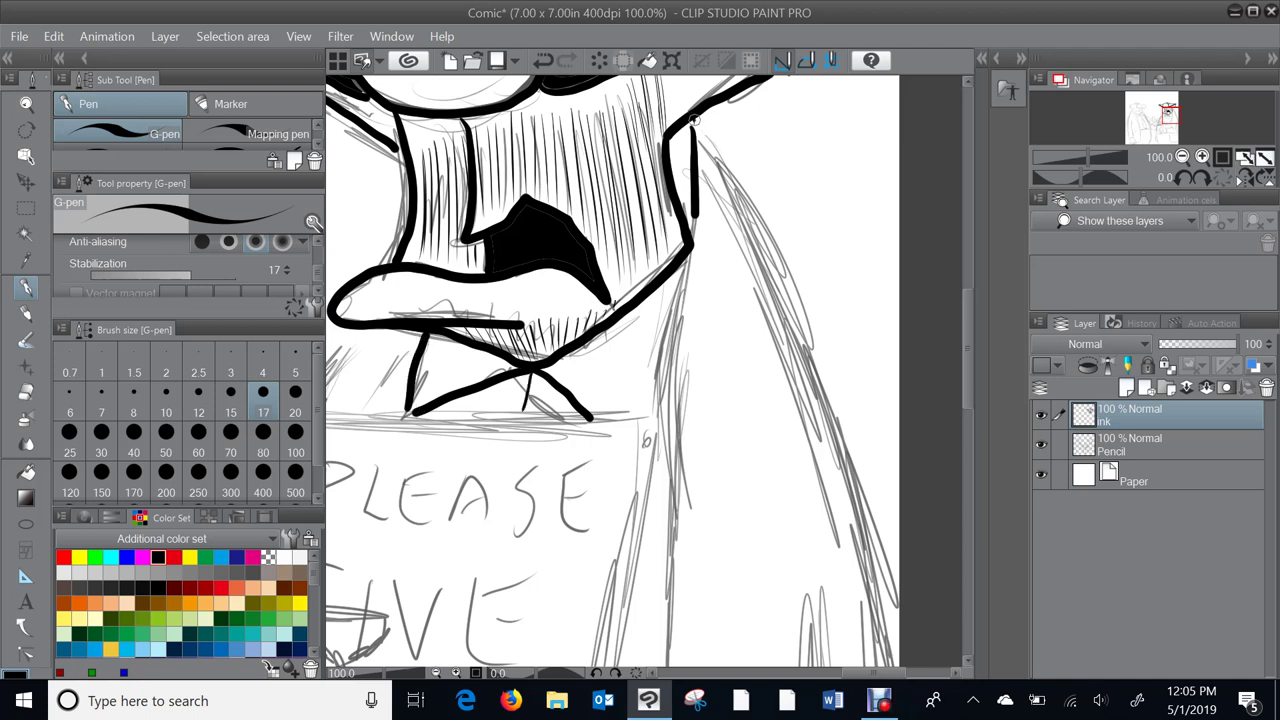
mouse_move(697, 125)
left_mouse_down()
mouse_move(702, 272)
mouse_move(652, 412)
left_mouse_up()
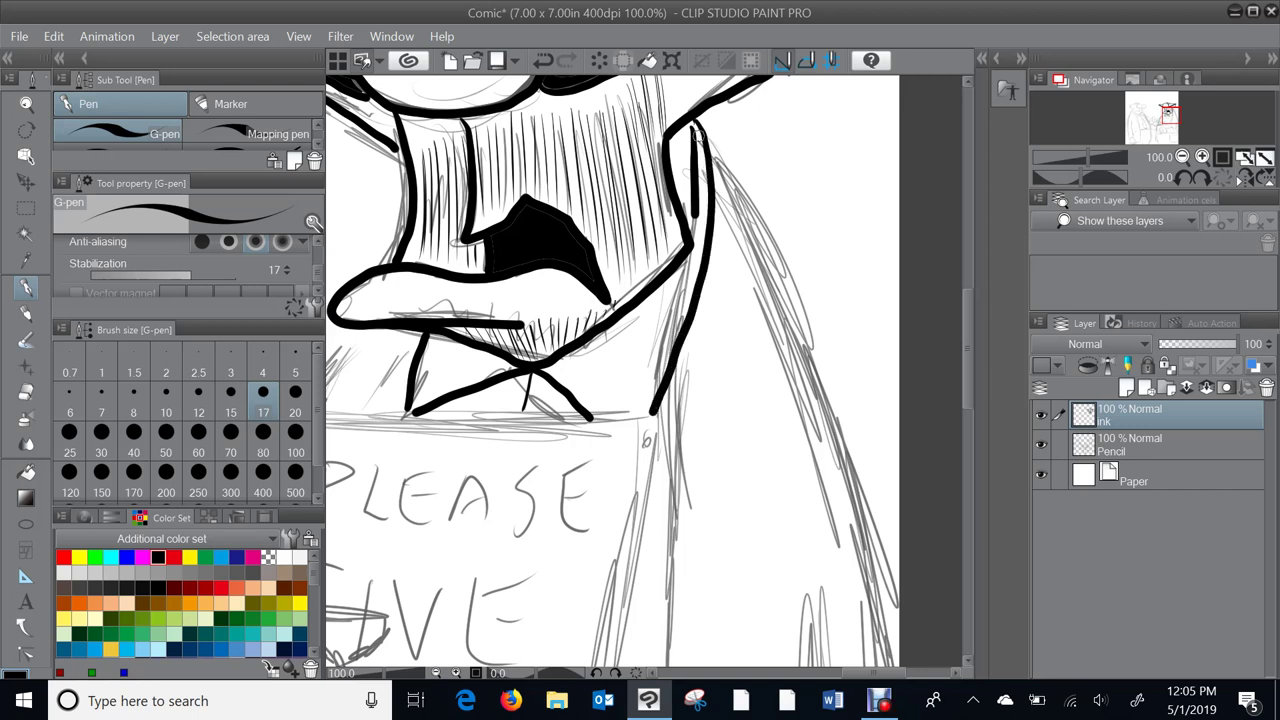
- Thicken the curved collar line behind the neck and ink a small tied knot at each upper corner of the sign
mouse_move(704, 170)
left_mouse_down()
mouse_move(703, 250)
mouse_move(636, 435)
mouse_move(635, 460)
mouse_move(654, 467)
left_mouse_up()
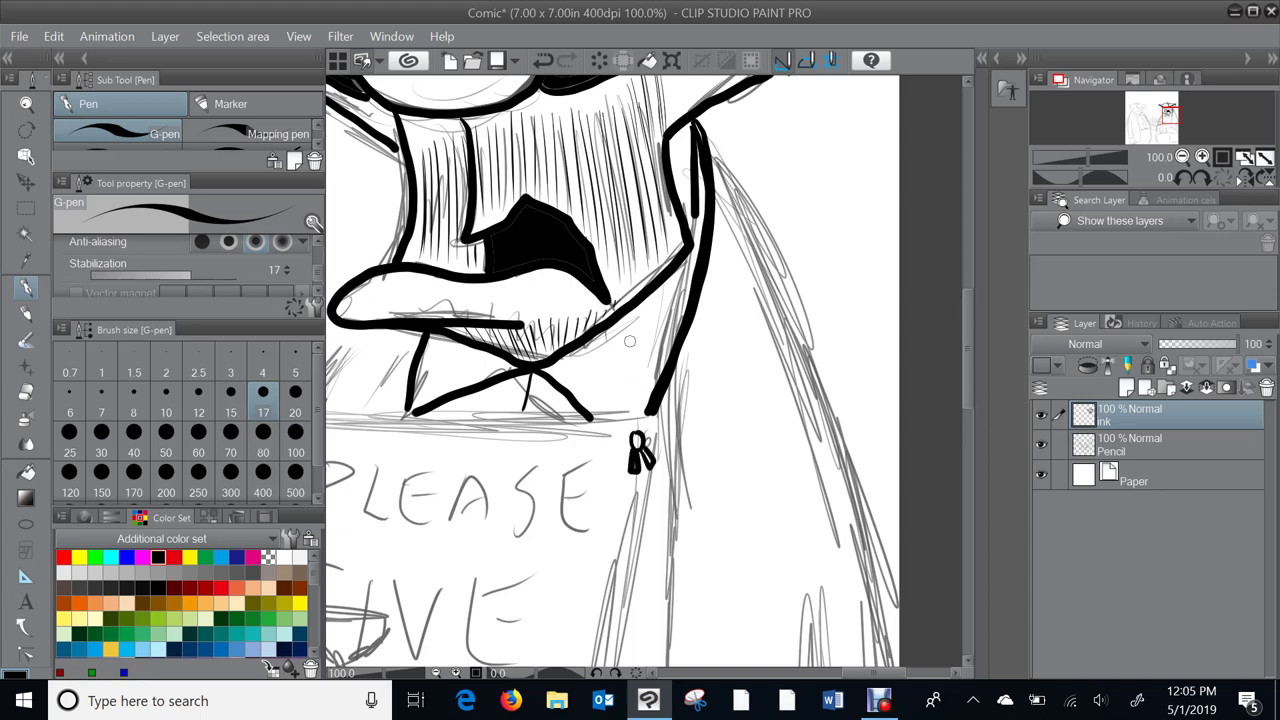
left_click_drag(564, 238, 802, 182)
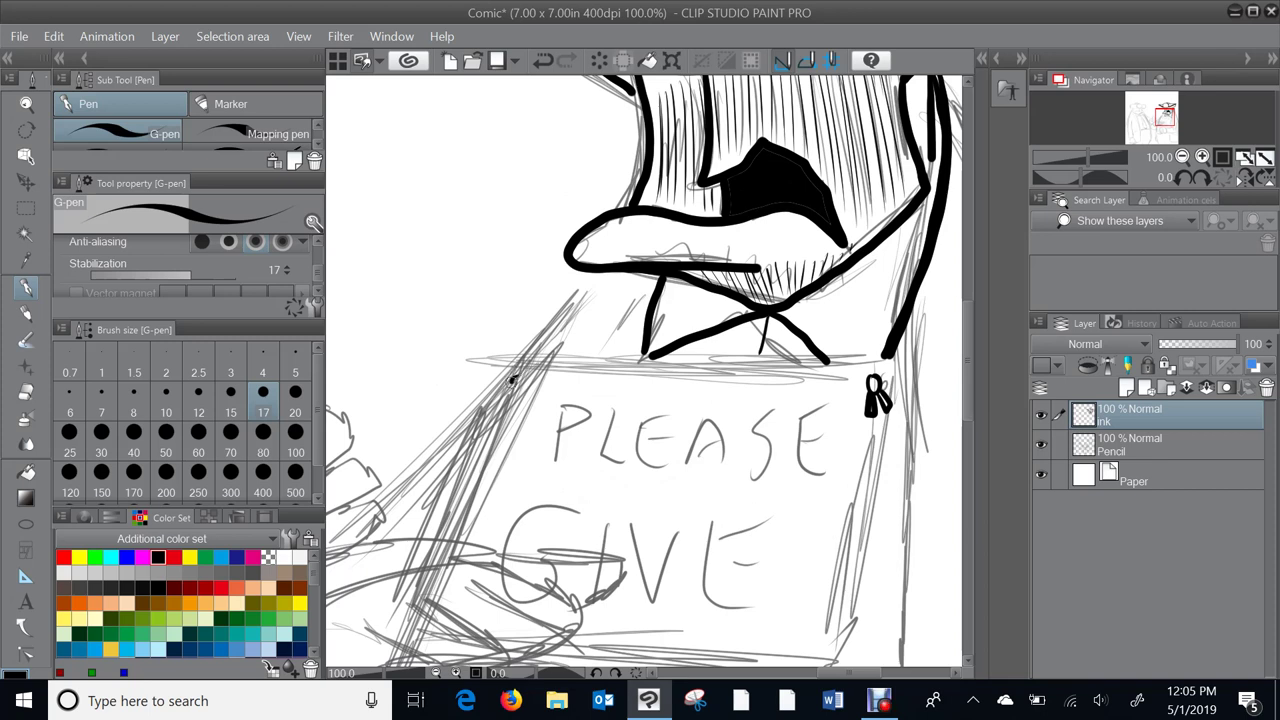
mouse_move(516, 387)
left_mouse_down()
mouse_move(501, 409)
mouse_move(539, 419)
left_mouse_up()
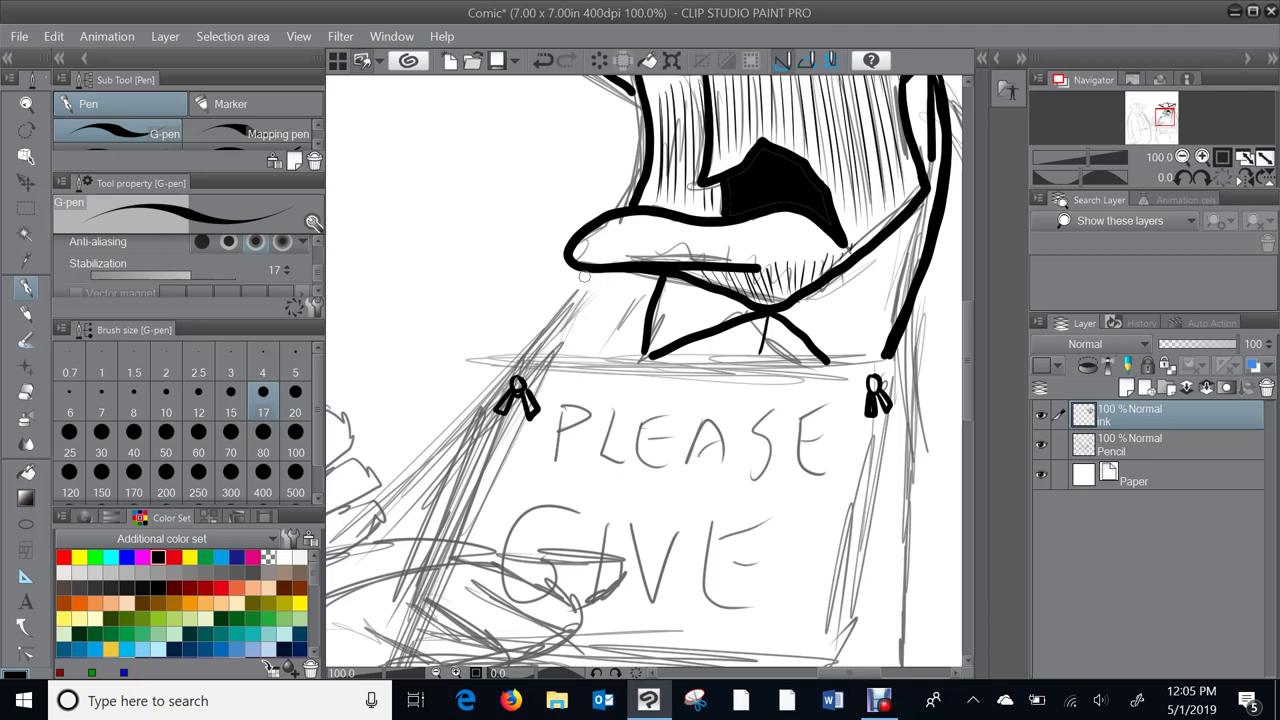
- Ink the lines from the lip to the sign and the sign's top and side edges, then letter PLEASE in outlined block capitals
left_click_drag(587, 272, 516, 352)
mouse_move(591, 299)
left_mouse_down()
mouse_move(549, 351)
mouse_move(449, 236)
mouse_move(432, 263)
mouse_move(802, 265)
mouse_move(749, 571)
mouse_move(914, 523)
left_mouse_up()
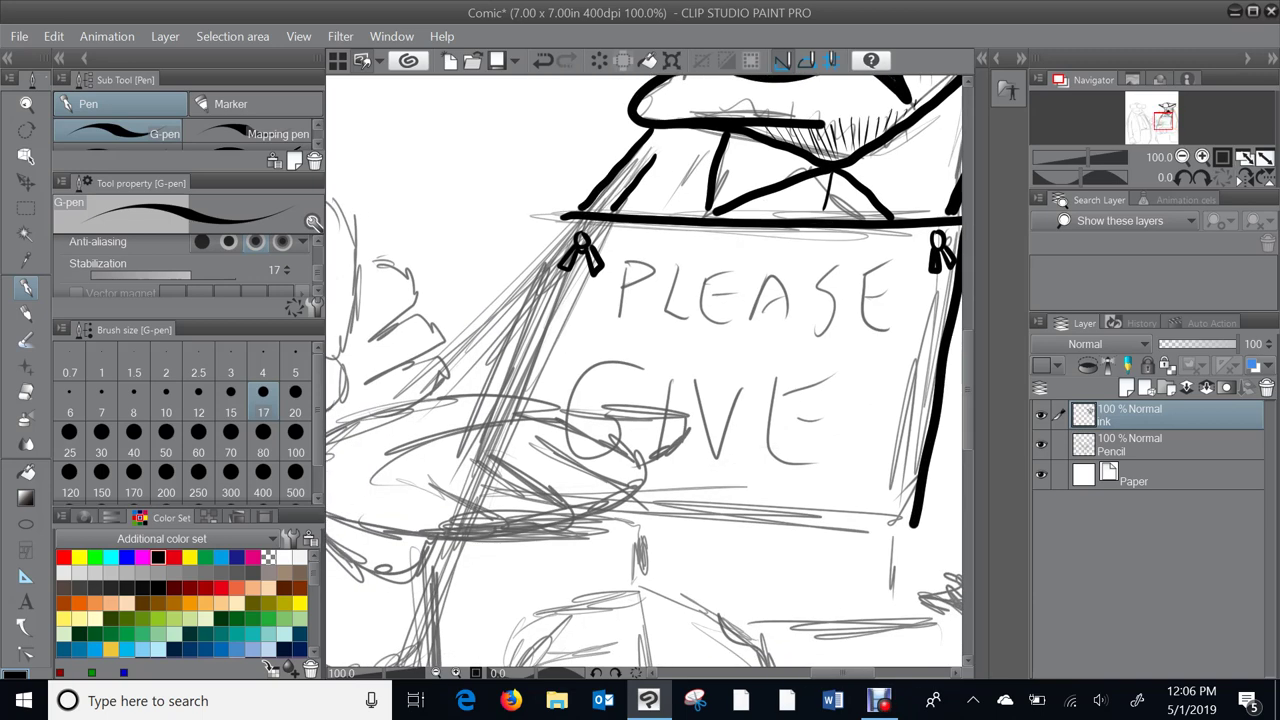
mouse_move(573, 217)
left_mouse_down()
mouse_move(506, 392)
mouse_move(391, 360)
left_mouse_up()
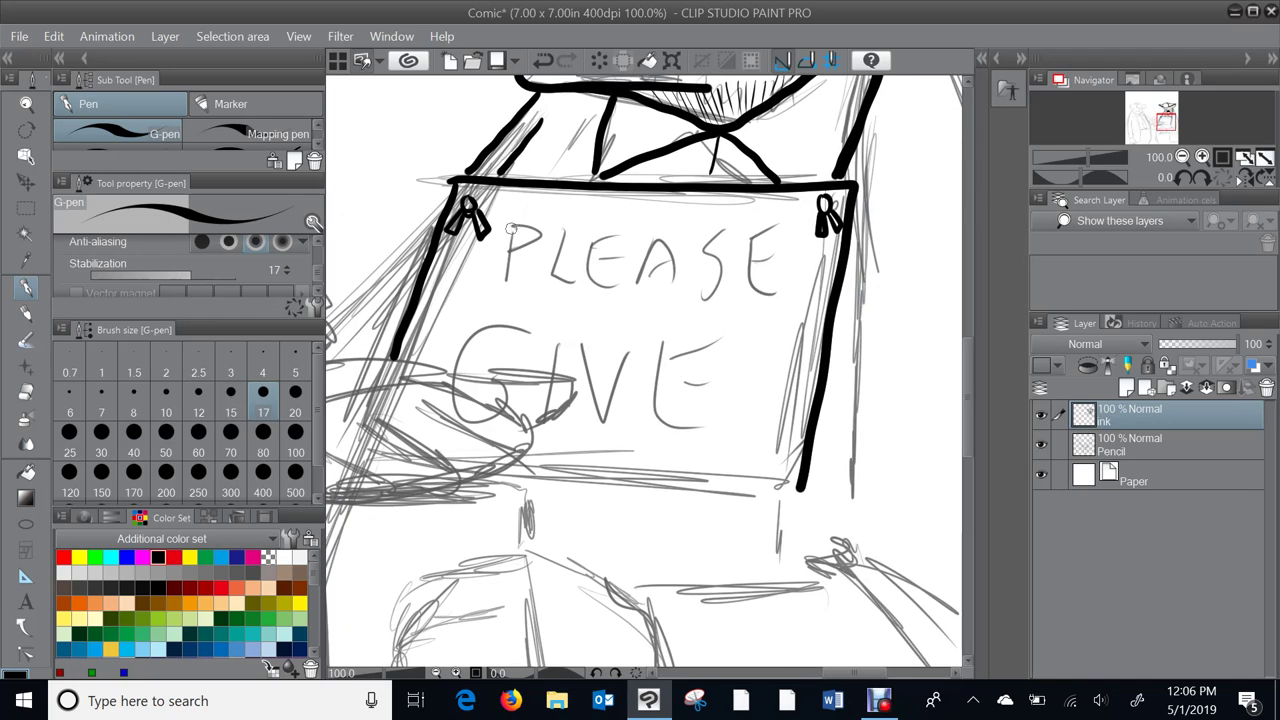
mouse_move(508, 222)
left_mouse_down()
mouse_move(502, 282)
mouse_move(544, 236)
mouse_move(518, 220)
mouse_move(514, 252)
mouse_move(534, 238)
mouse_move(512, 226)
mouse_move(556, 236)
mouse_move(548, 276)
mouse_move(564, 284)
mouse_move(565, 231)
mouse_move(592, 258)
mouse_move(590, 282)
mouse_move(619, 287)
mouse_move(602, 268)
mouse_move(618, 250)
mouse_move(600, 241)
mouse_move(623, 240)
mouse_move(603, 231)
mouse_move(646, 255)
mouse_move(633, 279)
mouse_move(666, 276)
mouse_move(677, 290)
mouse_move(667, 237)
mouse_move(652, 267)
mouse_move(661, 247)
mouse_move(706, 227)
mouse_move(688, 255)
mouse_move(709, 270)
mouse_move(705, 293)
mouse_move(724, 276)
mouse_move(703, 252)
mouse_move(722, 243)
mouse_move(736, 296)
mouse_move(768, 293)
mouse_move(745, 258)
mouse_move(778, 246)
mouse_move(772, 232)
mouse_move(744, 233)
left_mouse_up()
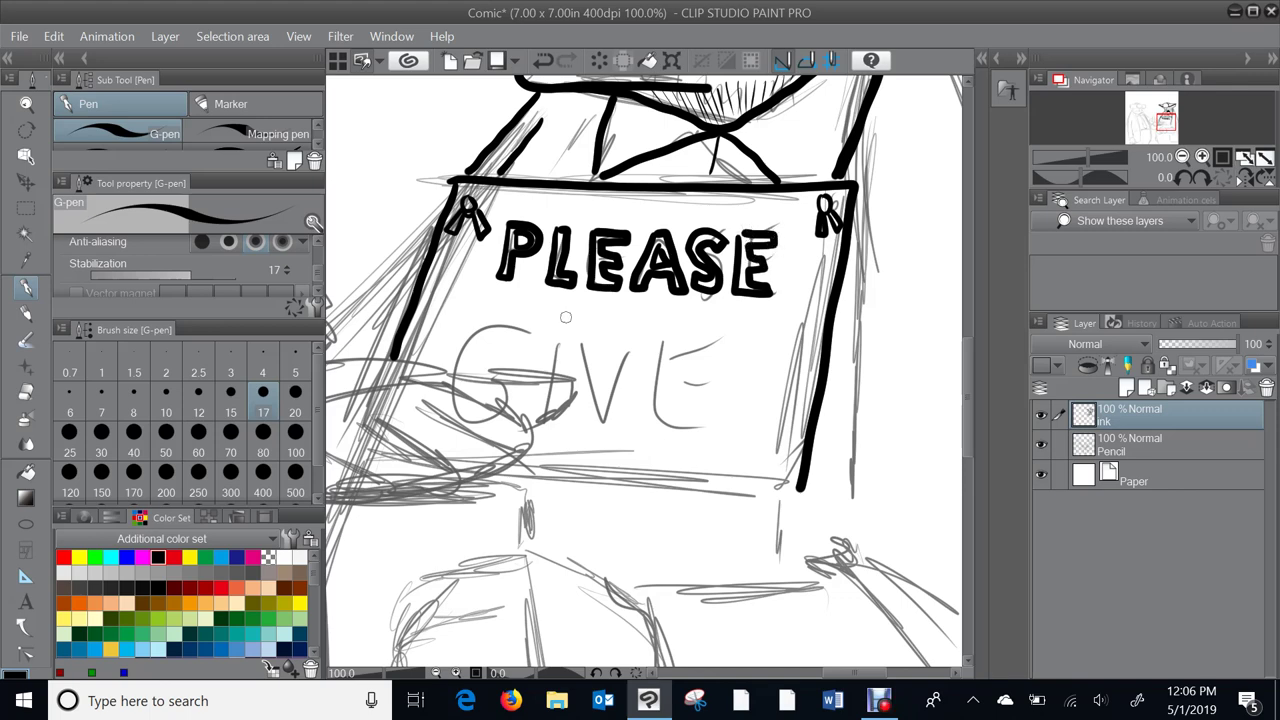
- Ink the outstretched hand overlapping the sign, with its fingers, wavy palm line, outer contour and rounded lower edge
left_click_drag(582, 302, 796, 209)
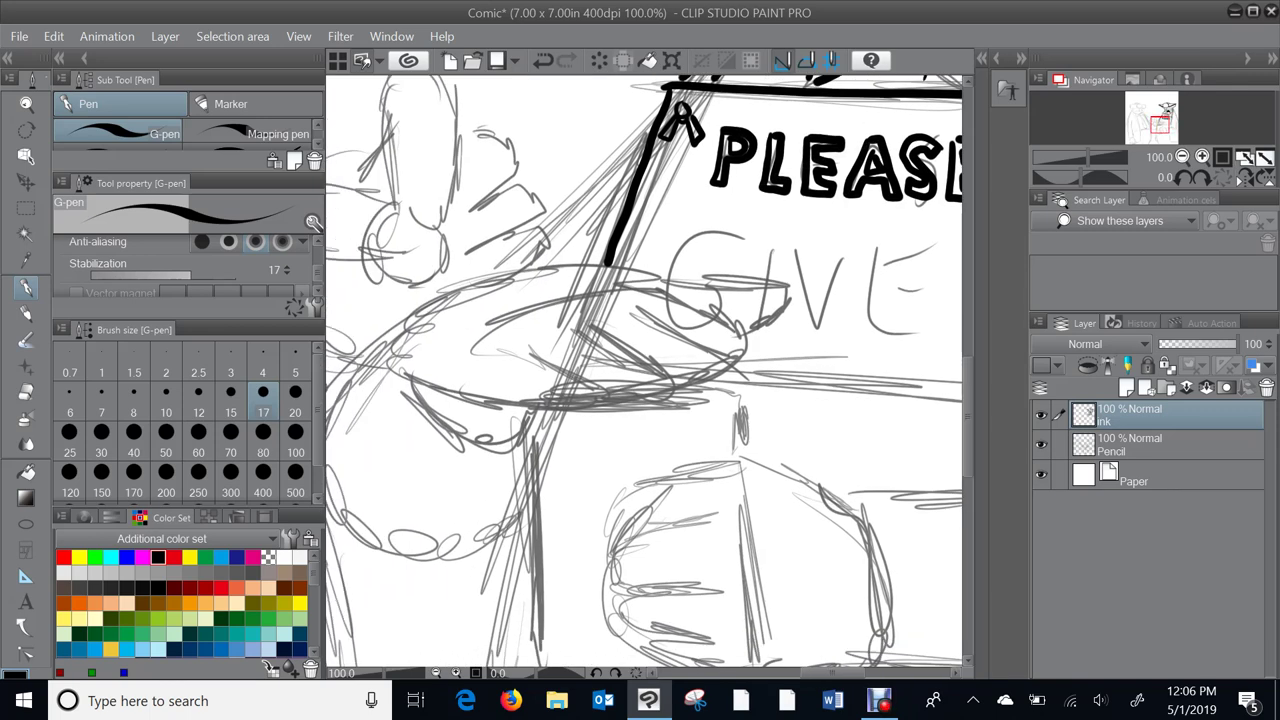
mouse_move(661, 280)
left_mouse_down()
mouse_move(584, 284)
mouse_move(508, 310)
mouse_move(478, 341)
left_mouse_up()
mouse_move(663, 283)
left_mouse_down()
mouse_move(750, 333)
mouse_move(738, 352)
mouse_move(647, 304)
mouse_move(731, 356)
mouse_move(687, 381)
left_mouse_up()
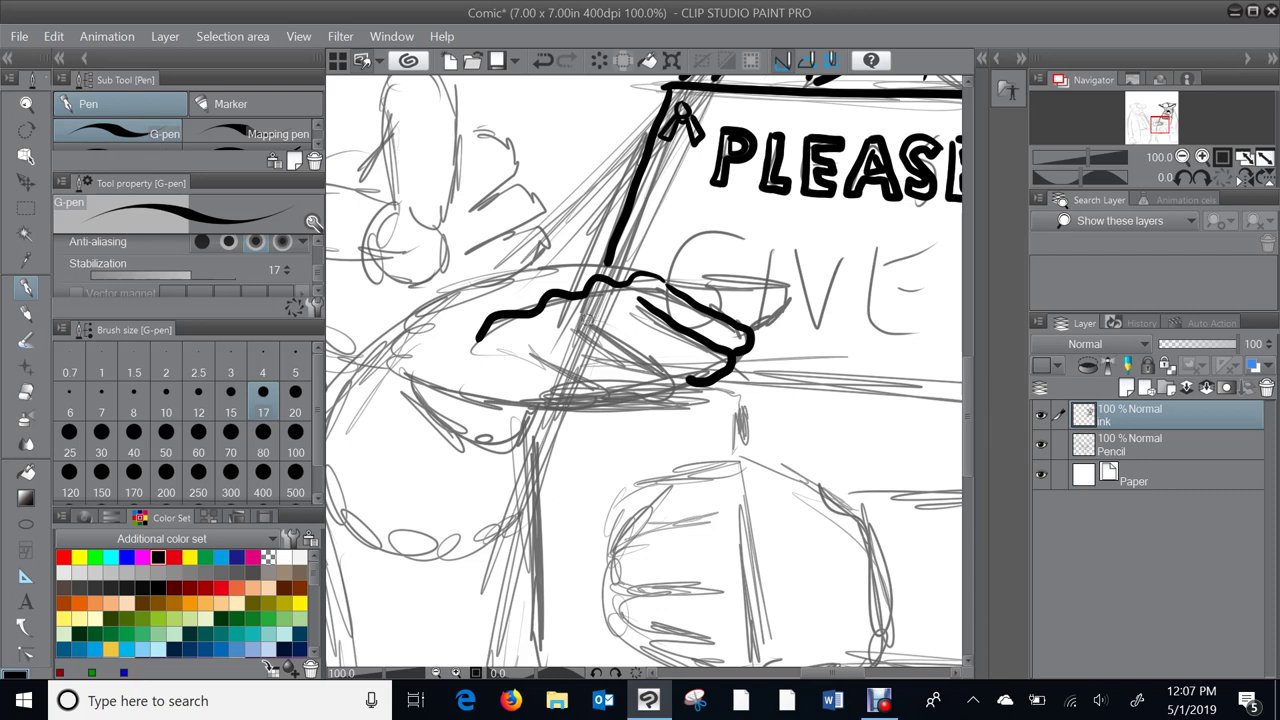
mouse_move(591, 322)
left_mouse_down()
mouse_move(667, 380)
mouse_move(655, 396)
mouse_move(619, 393)
left_mouse_up()
mouse_move(549, 342)
left_mouse_down()
mouse_move(602, 385)
mouse_move(590, 407)
mouse_move(515, 371)
mouse_move(536, 393)
mouse_move(480, 396)
mouse_move(460, 373)
left_mouse_up()
mouse_move(670, 288)
left_mouse_down()
mouse_move(790, 289)
mouse_move(757, 321)
left_mouse_up()
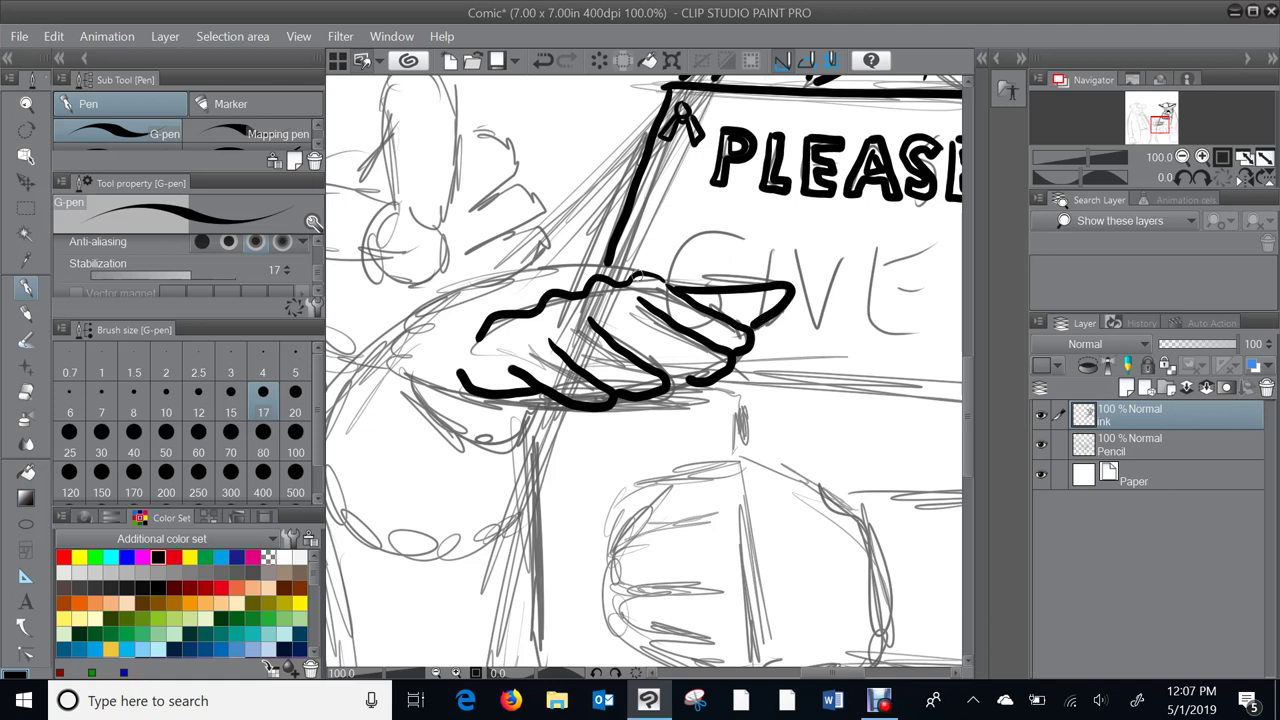
mouse_move(640, 276)
left_mouse_down()
mouse_move(508, 268)
mouse_move(462, 288)
mouse_move(403, 355)
left_mouse_up()
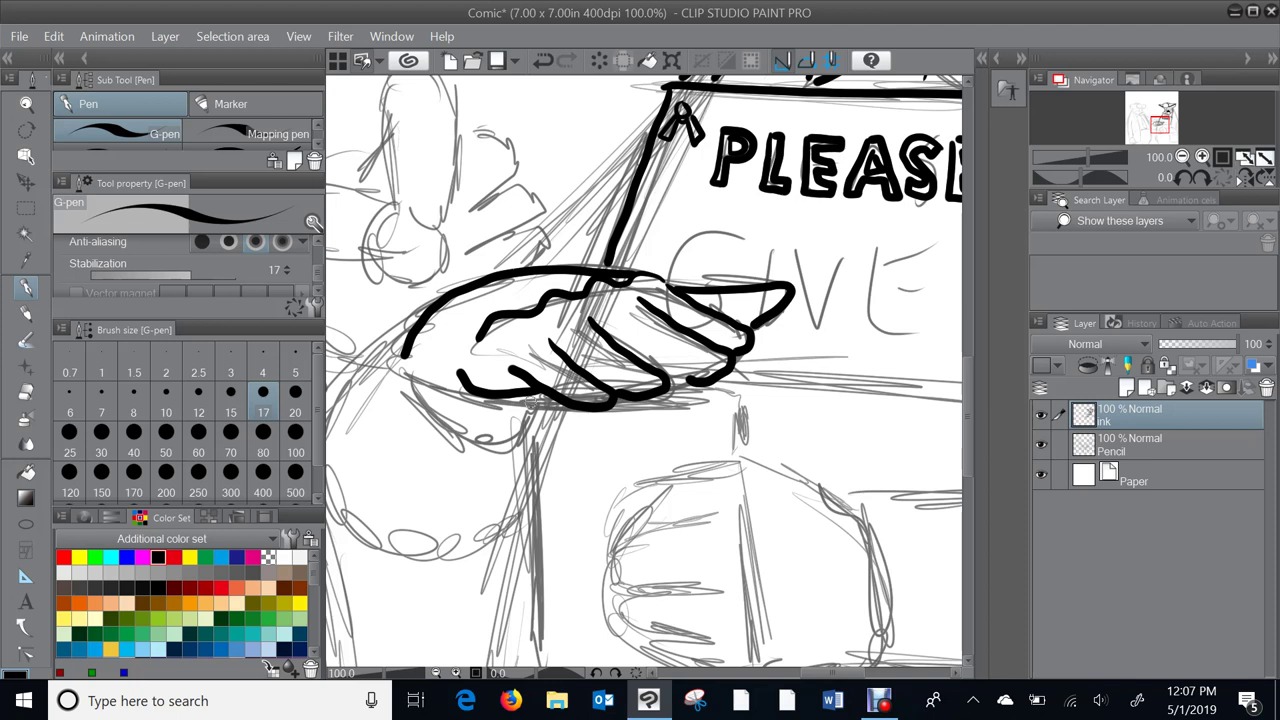
mouse_move(538, 394)
left_mouse_down()
mouse_move(528, 432)
mouse_move(482, 450)
mouse_move(430, 411)
mouse_move(414, 378)
left_mouse_up()
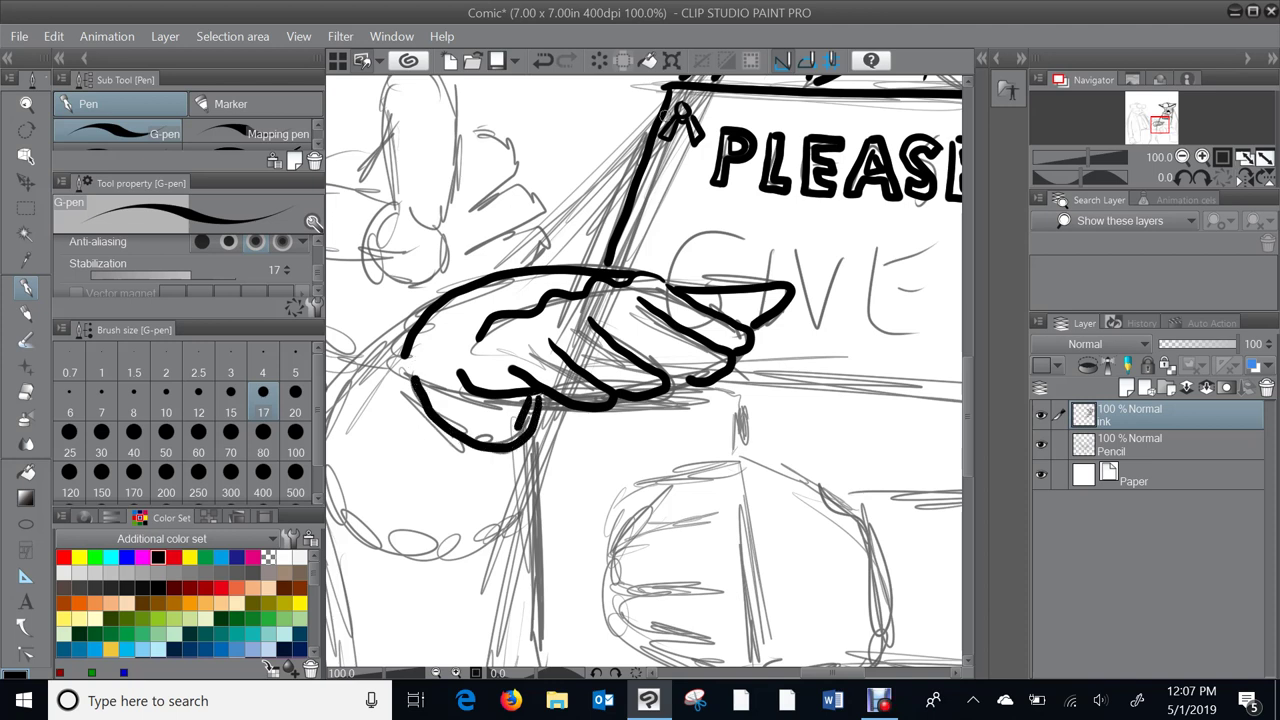
- Ink the slanted coat line from the sign's upper corner toward the hand and letter GIVE in outlined block capitals behind the fingertips
left_click_drag(665, 104, 548, 233)
left_click_drag(858, 224, 718, 213)
mouse_move(602, 235)
left_mouse_down()
mouse_move(590, 219)
mouse_move(548, 224)
mouse_move(532, 255)
left_mouse_up()
mouse_move(602, 233)
left_mouse_down()
mouse_move(597, 252)
mouse_move(590, 236)
mouse_move(562, 236)
mouse_move(554, 272)
mouse_move(629, 272)
mouse_move(646, 238)
mouse_move(636, 328)
mouse_move(624, 318)
left_mouse_up()
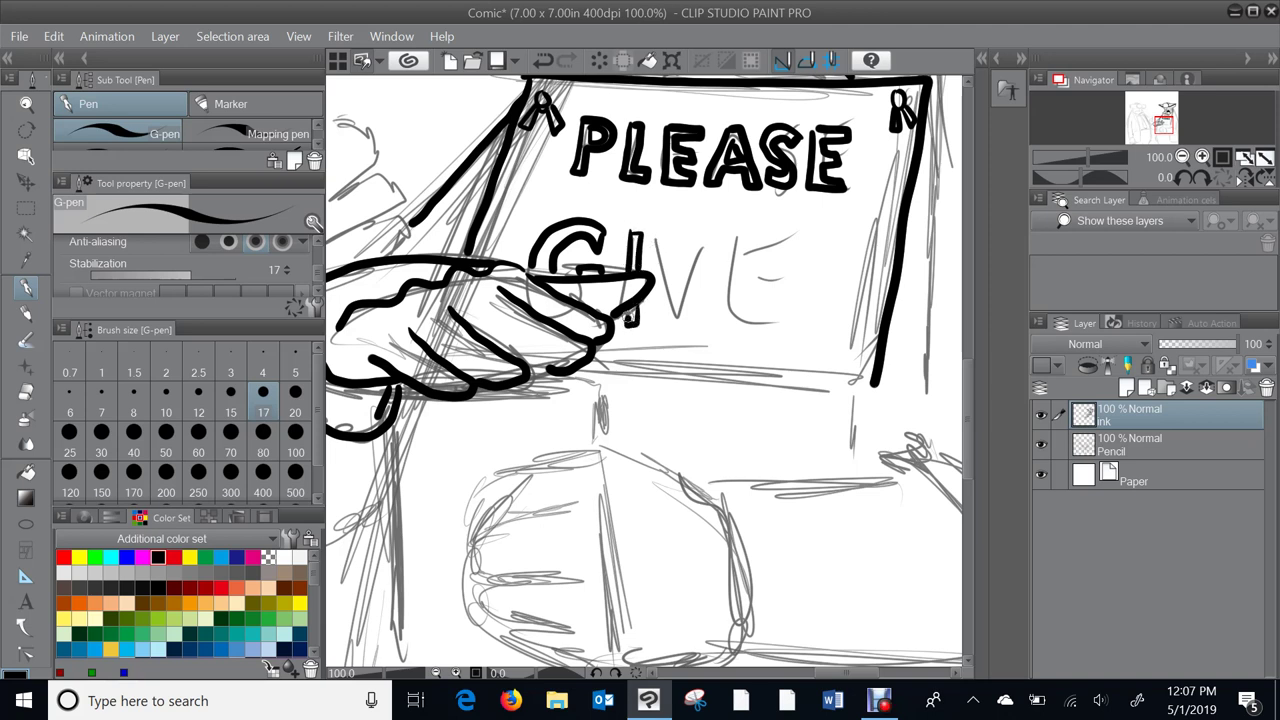
mouse_move(652, 238)
left_mouse_down()
mouse_move(674, 332)
mouse_move(713, 240)
mouse_move(678, 316)
mouse_move(671, 247)
mouse_move(729, 287)
mouse_move(724, 336)
mouse_move(789, 337)
mouse_move(738, 312)
mouse_move(765, 296)
mouse_move(747, 278)
mouse_move(784, 250)
mouse_move(811, 256)
mouse_move(749, 241)
left_mouse_up()
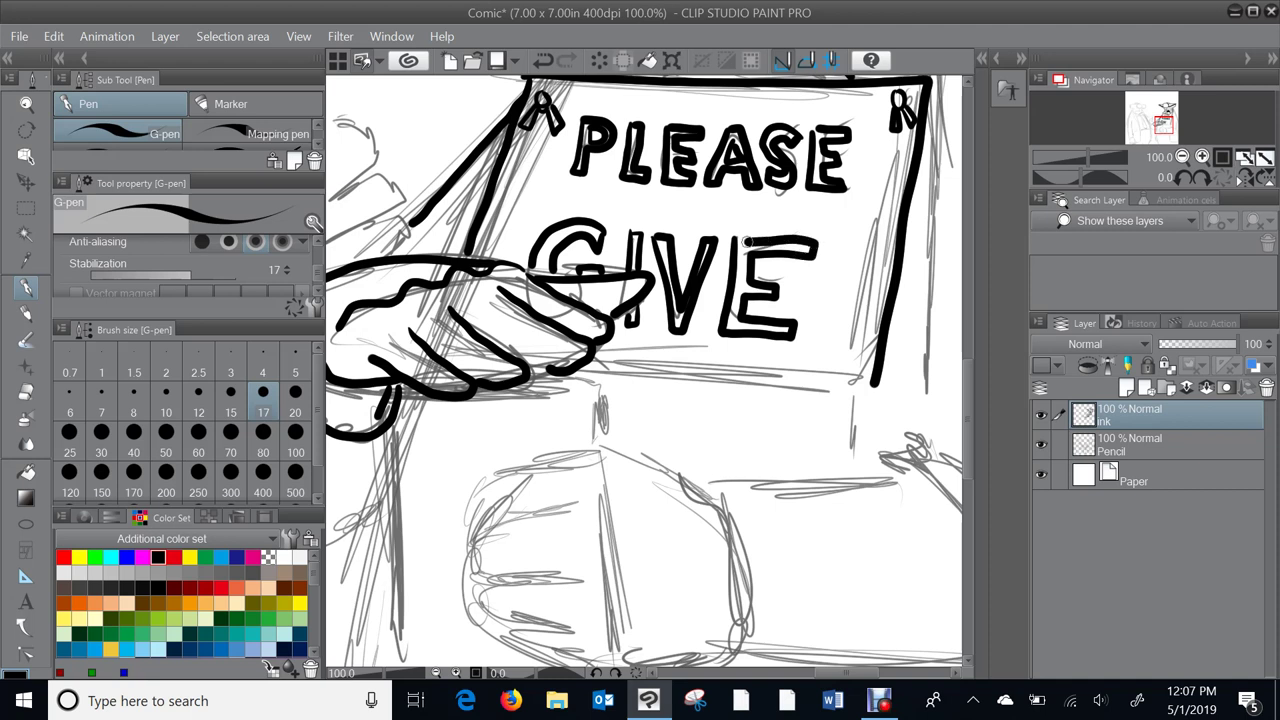
- Ink the sign's lower edge and the raised hand's rounded fingers around a coin with a small face and dotted rim
mouse_move(594, 370)
left_mouse_down()
mouse_move(864, 392)
mouse_move(1033, 363)
mouse_move(1060, 342)
mouse_move(842, 386)
mouse_move(782, 477)
left_mouse_up()
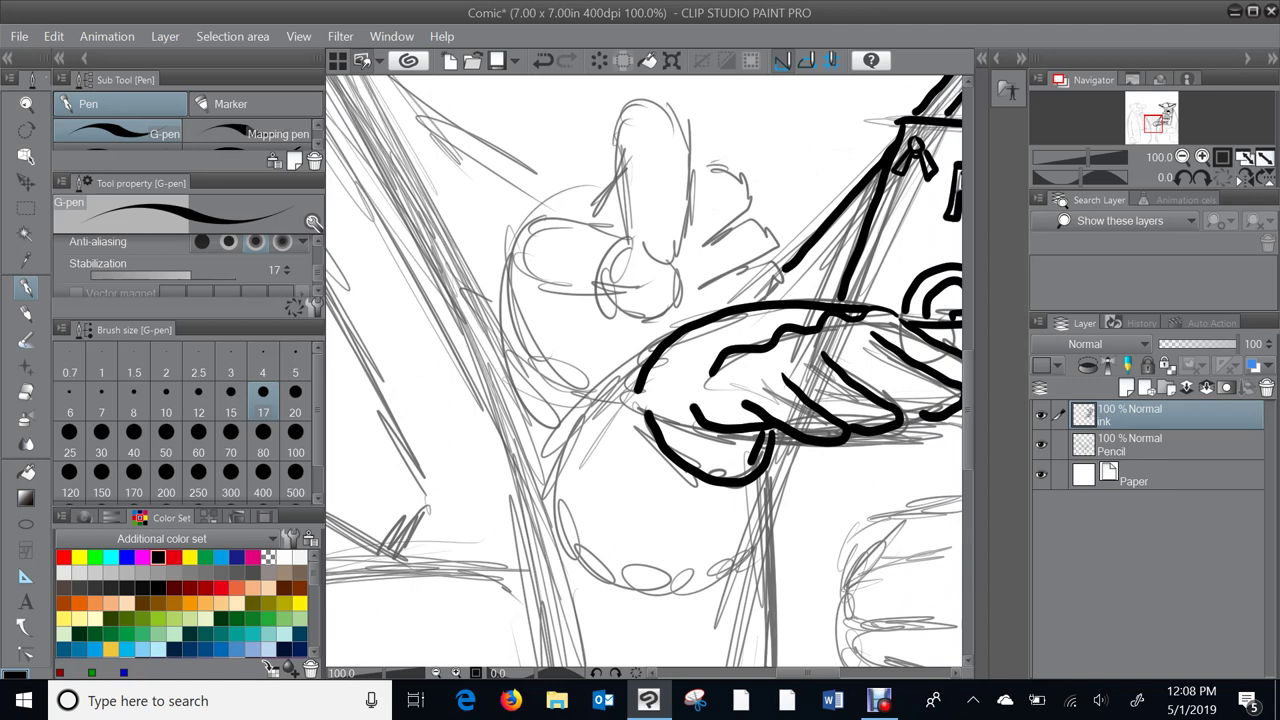
mouse_move(682, 120)
left_mouse_down()
mouse_move(624, 114)
mouse_move(645, 250)
mouse_move(680, 232)
mouse_move(688, 122)
left_mouse_up()
mouse_move(699, 165)
left_mouse_down()
mouse_move(742, 178)
mouse_move(748, 212)
mouse_move(680, 253)
mouse_move(768, 236)
mouse_move(750, 268)
mouse_move(680, 291)
left_mouse_up()
mouse_move(764, 262)
left_mouse_down()
mouse_move(776, 290)
mouse_move(758, 306)
mouse_move(692, 306)
left_mouse_up()
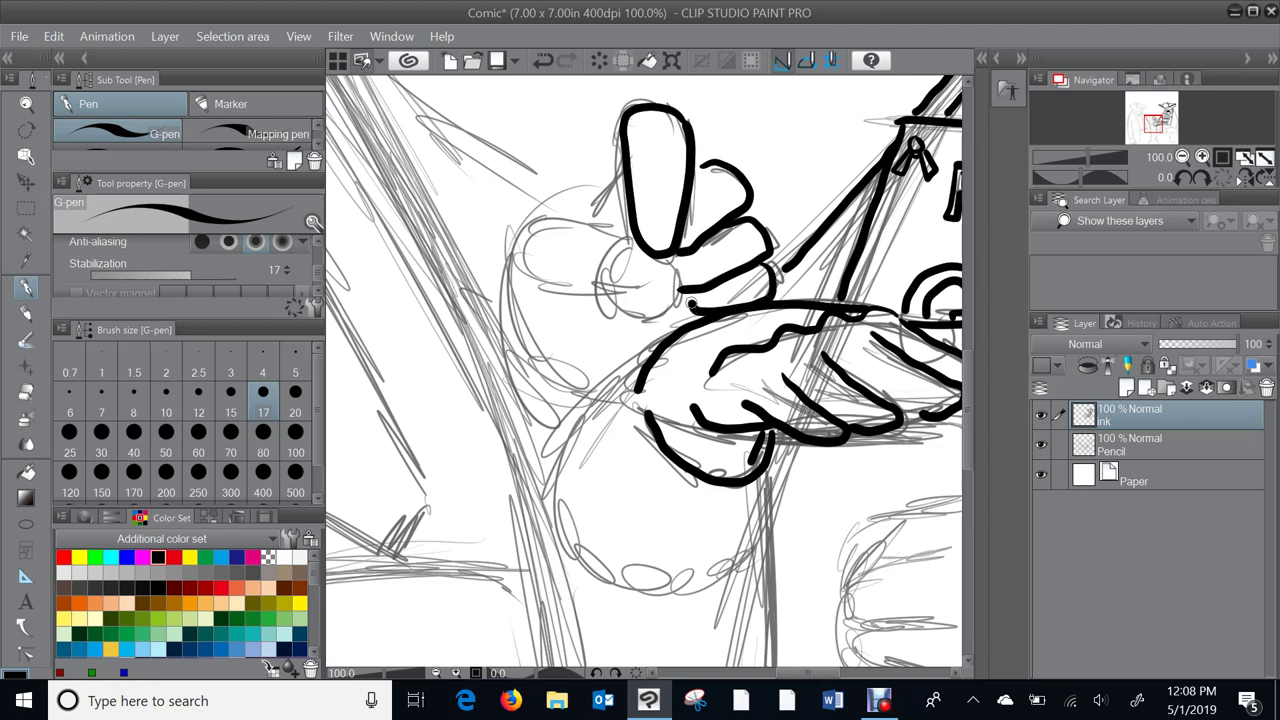
mouse_move(624, 244)
left_mouse_down()
mouse_move(608, 300)
mouse_move(650, 318)
mouse_move(680, 302)
mouse_move(683, 265)
mouse_move(636, 252)
mouse_move(631, 281)
mouse_move(654, 271)
left_mouse_up()
left_click_drag(665, 274, 660, 304)
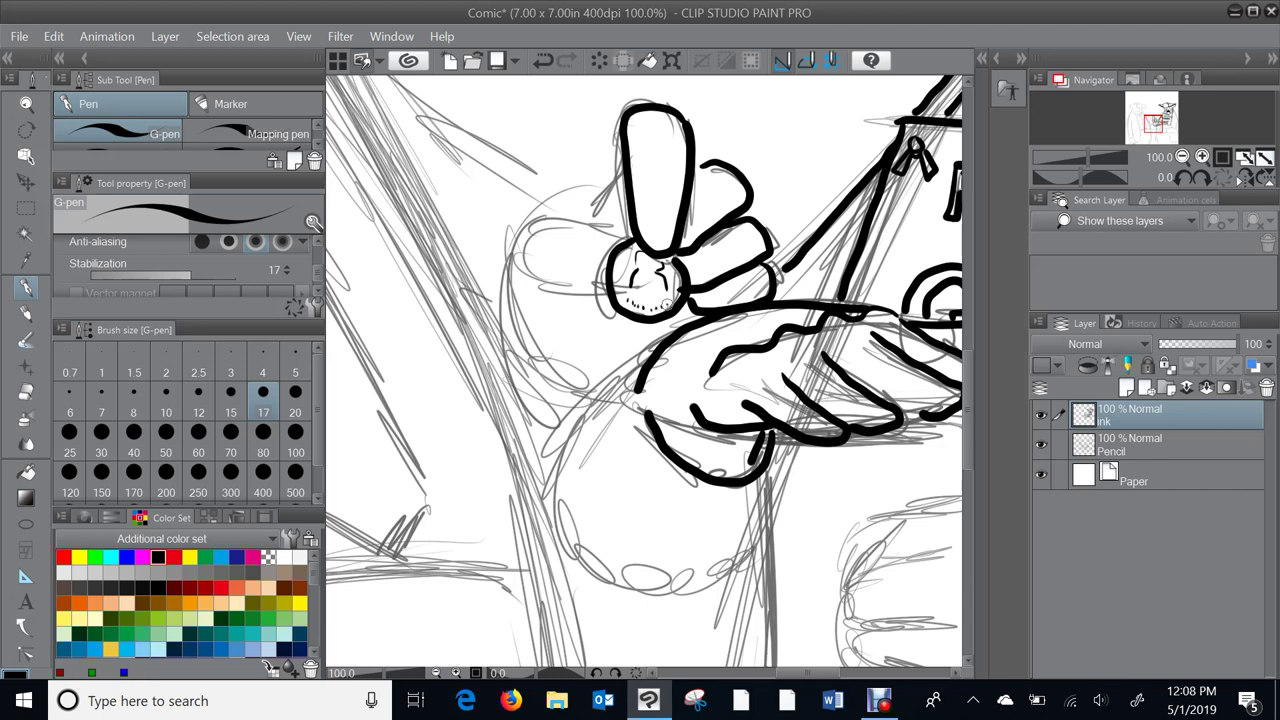
mouse_move(625, 243)
left_mouse_down()
mouse_move(568, 218)
mouse_move(527, 238)
mouse_move(538, 280)
mouse_move(604, 297)
left_mouse_up()
mouse_move(622, 157)
left_mouse_down()
mouse_move(601, 217)
mouse_move(558, 200)
mouse_move(547, 213)
left_mouse_up()
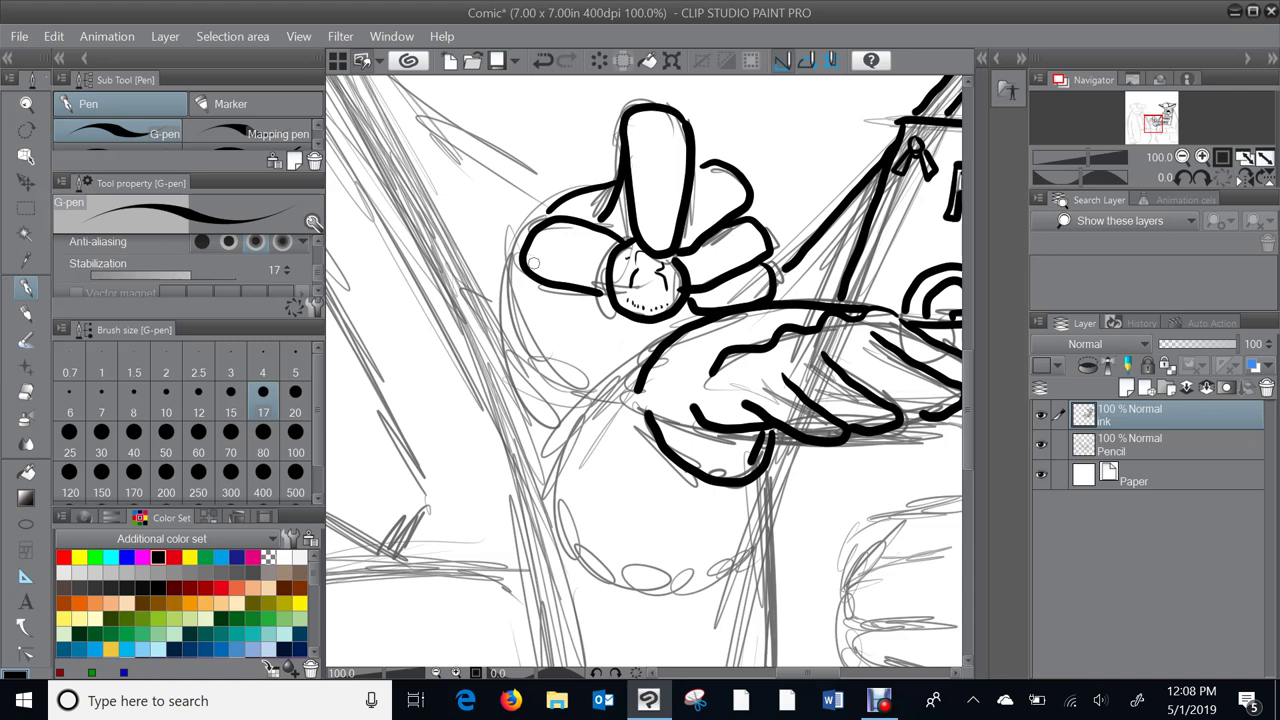
- Ink the rounded sleeve below the outstretched hand, the cup's rim, sides and base, and the top edge of the gripping hand
left_click_drag(534, 263, 464, 175)
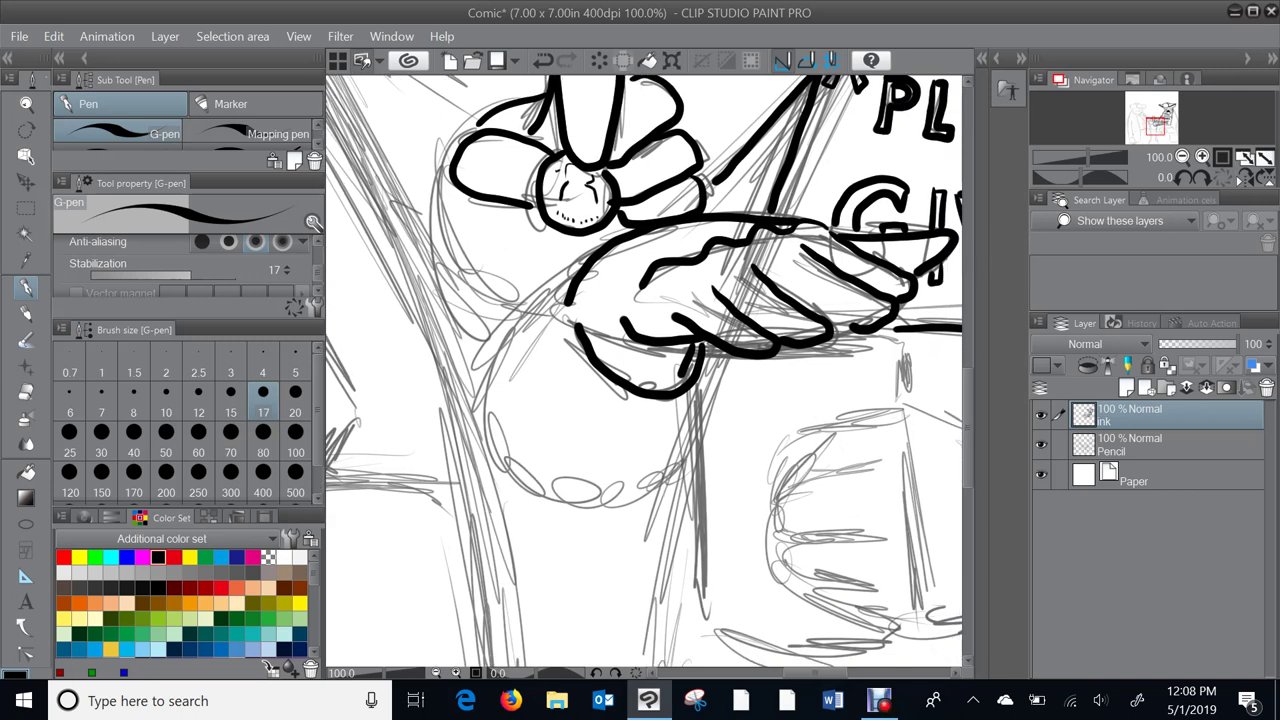
mouse_move(555, 303)
left_mouse_down()
mouse_move(506, 348)
mouse_move(482, 402)
mouse_move(522, 482)
mouse_move(588, 510)
mouse_move(650, 494)
mouse_move(674, 470)
mouse_move(527, 355)
mouse_move(509, 315)
left_mouse_up()
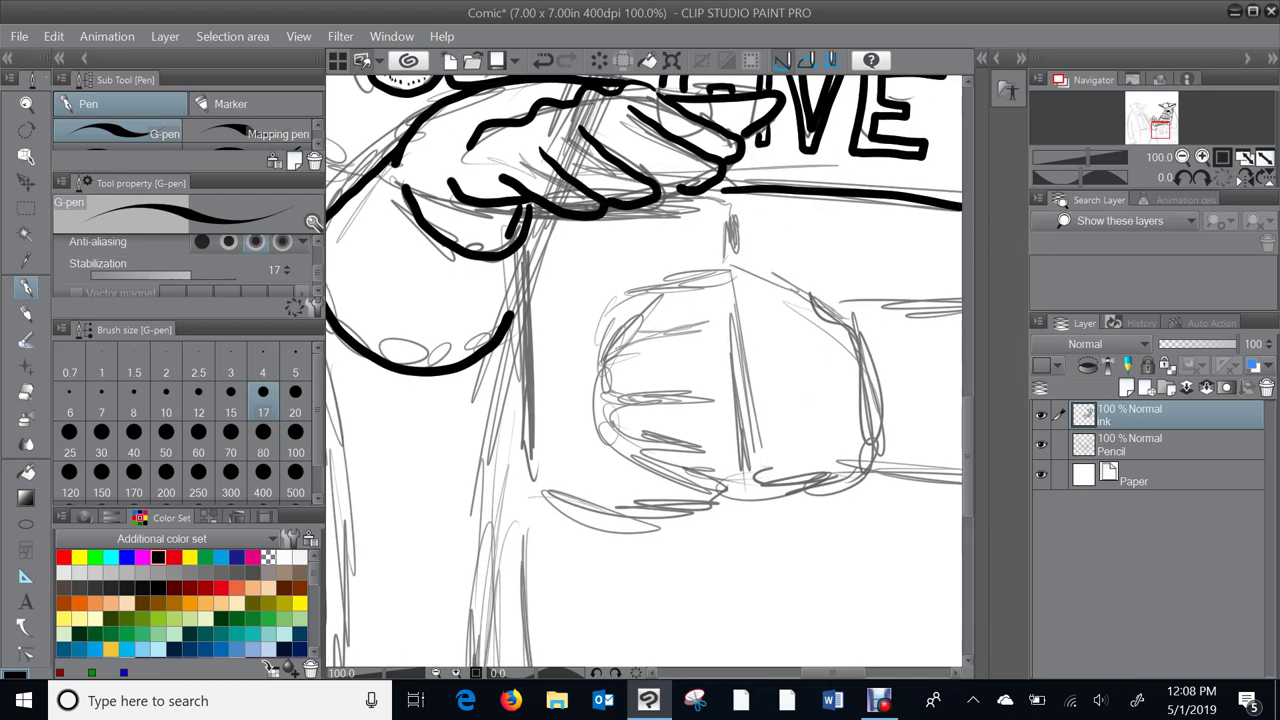
mouse_move(524, 212)
left_mouse_down()
mouse_move(544, 482)
mouse_move(597, 511)
mouse_move(713, 507)
left_mouse_up()
mouse_move(526, 212)
left_mouse_down()
mouse_move(640, 228)
mouse_move(723, 208)
mouse_move(698, 201)
mouse_move(724, 209)
mouse_move(723, 267)
mouse_move(653, 288)
mouse_move(596, 348)
left_mouse_up()
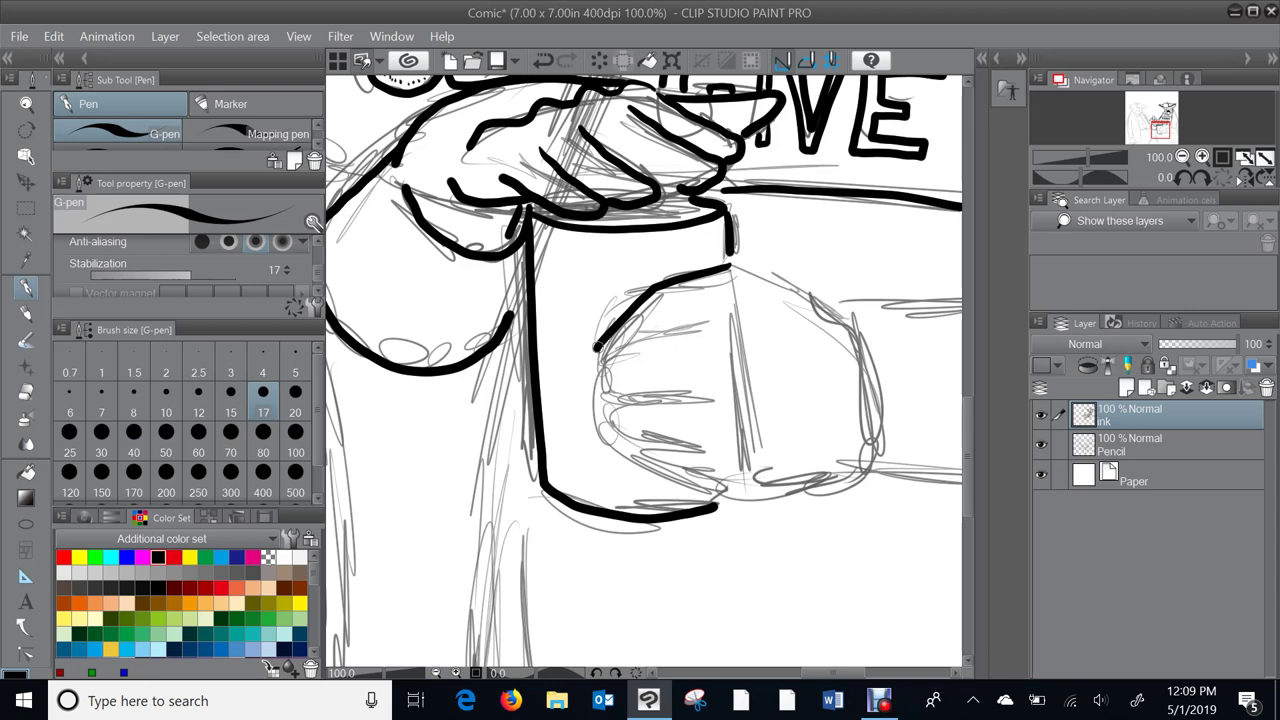
- Ink the hand gripping the cup, with its separated fingers, wavy line across the hand and rounded outer contour
mouse_move(708, 324)
left_mouse_down()
mouse_move(642, 335)
mouse_move(573, 379)
left_mouse_up()
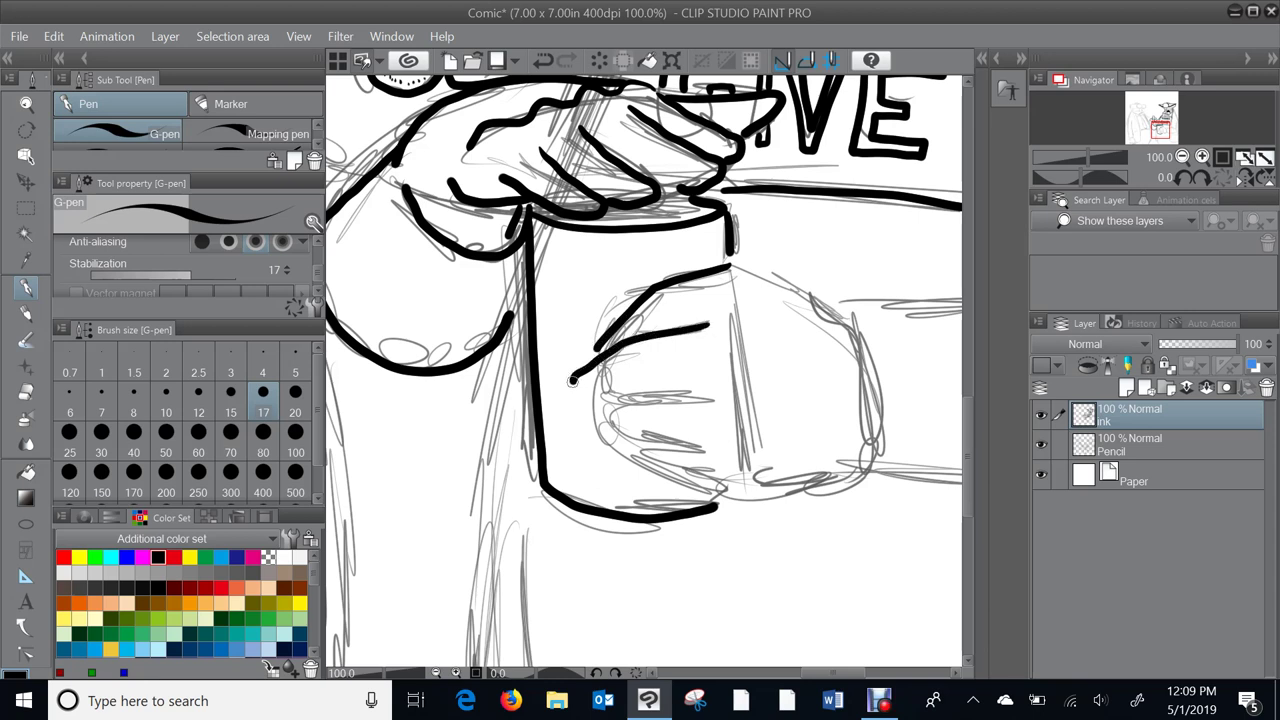
mouse_move(705, 394)
left_mouse_down()
mouse_move(585, 411)
mouse_move(609, 431)
left_mouse_up()
mouse_move(704, 445)
left_mouse_down()
mouse_move(612, 444)
mouse_move(628, 465)
mouse_move(734, 488)
mouse_move(855, 457)
left_mouse_up()
mouse_move(742, 281)
left_mouse_down()
mouse_move(736, 320)
mouse_move(750, 352)
mouse_move(735, 376)
mouse_move(735, 466)
left_mouse_up()
mouse_move(736, 268)
left_mouse_down()
mouse_move(866, 350)
mouse_move(880, 430)
mouse_move(858, 486)
mouse_move(845, 463)
left_mouse_up()
- Ink the hanging coat edge with its short hem and the long line beside the cup down to the page's lower edge
scroll(861, 302, "down", 3)
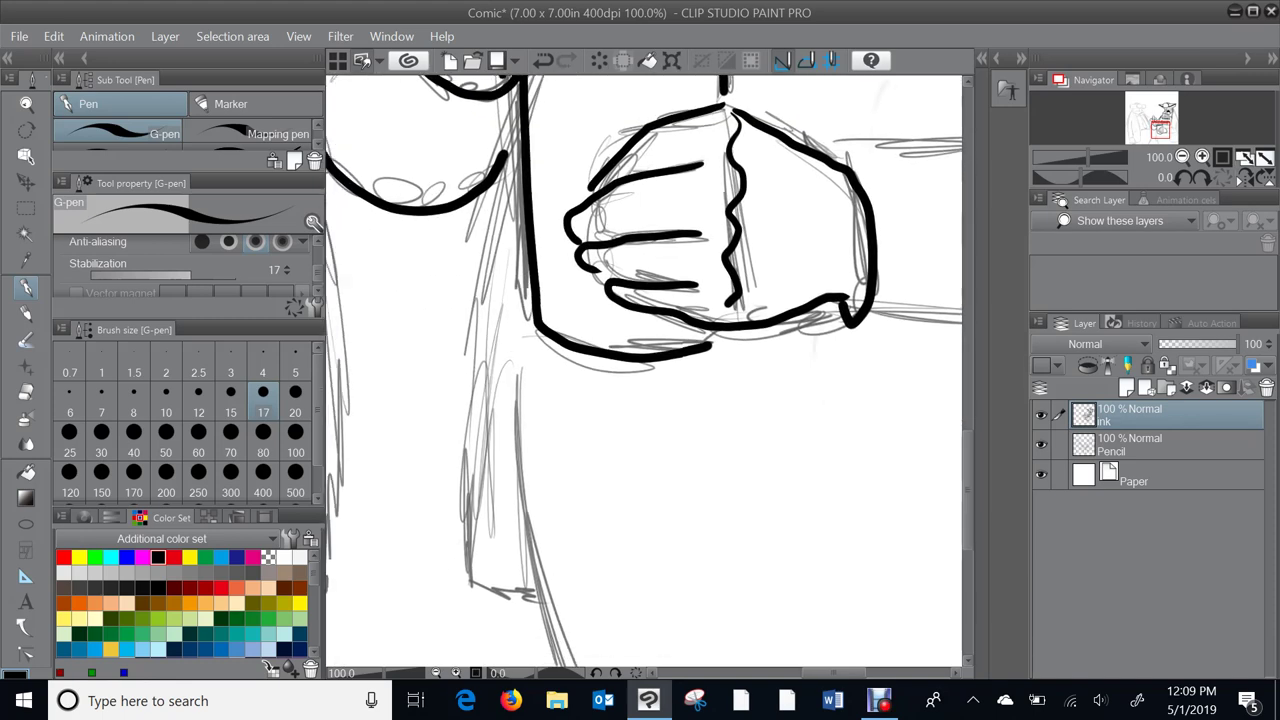
mouse_move(510, 140)
left_mouse_down()
mouse_move(469, 540)
mouse_move(475, 578)
mouse_move(512, 588)
left_mouse_up()
left_click_drag(489, 544, 401, 428)
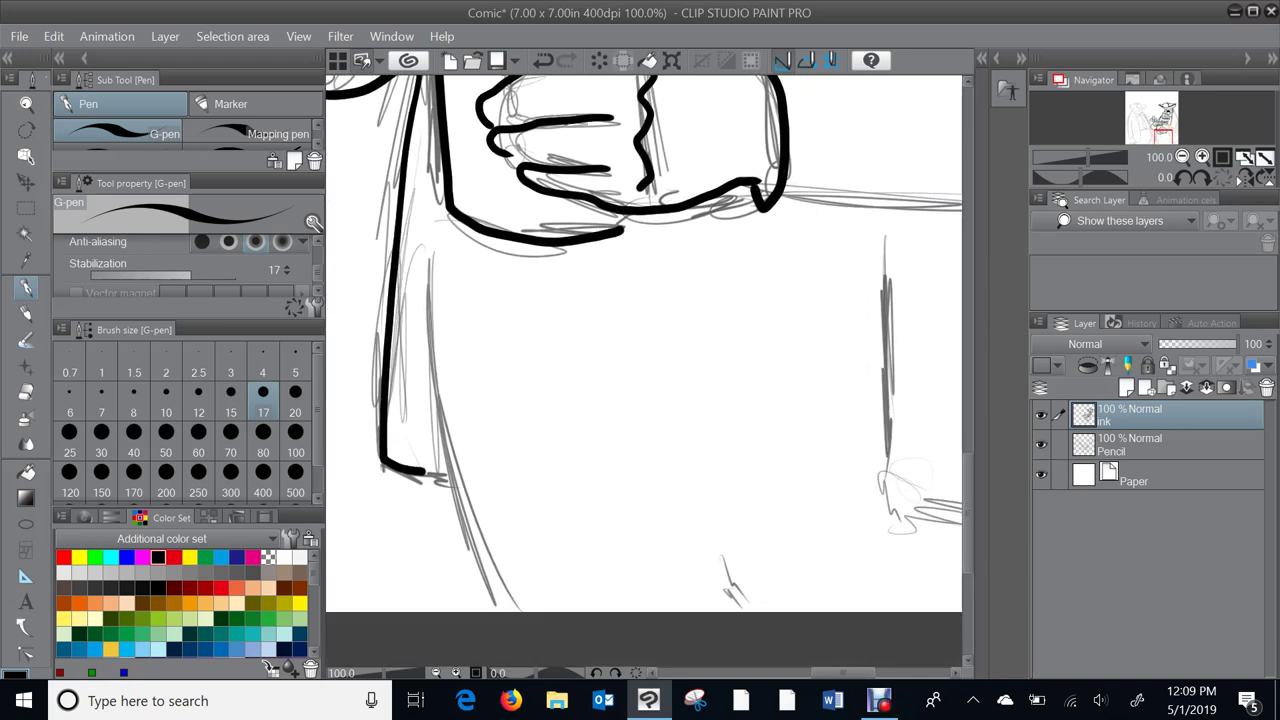
mouse_move(437, 100)
left_mouse_down()
mouse_move(437, 377)
mouse_move(459, 506)
mouse_move(505, 633)
left_mouse_up()
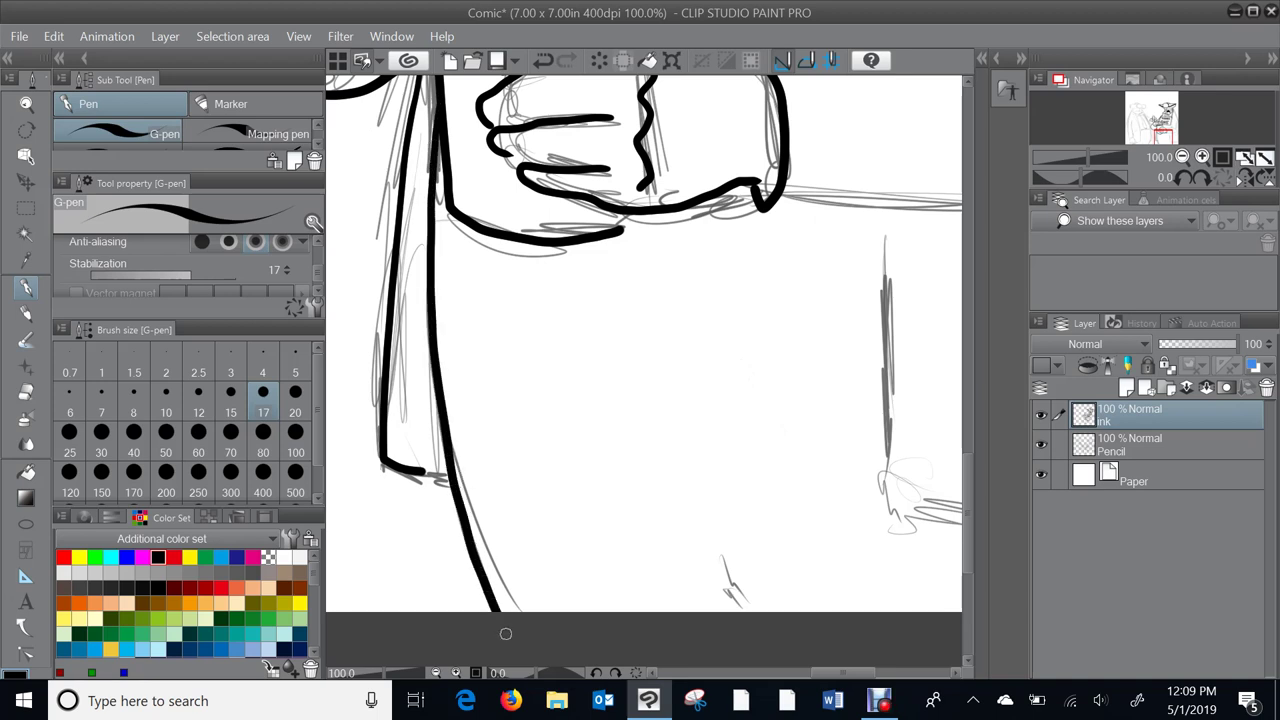
- Ink the upper and lower edges of the forearm behind the cup, the elbow creases and the vertical coat line below the arm
left_click_drag(928, 342, 708, 462)
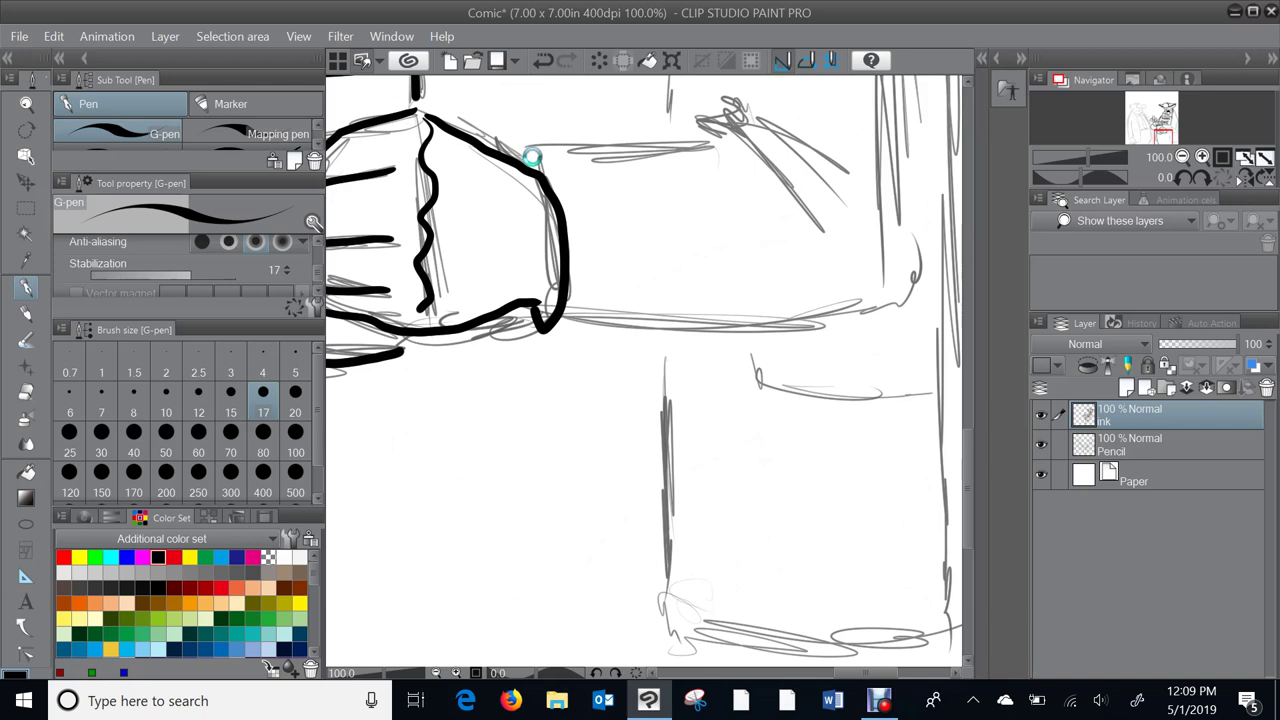
mouse_move(530, 158)
left_mouse_down()
mouse_move(756, 140)
mouse_move(818, 168)
left_mouse_up()
mouse_move(722, 134)
left_mouse_down()
mouse_move(811, 131)
mouse_move(748, 108)
left_mouse_up()
mouse_move(548, 325)
left_mouse_down()
mouse_move(744, 328)
mouse_move(882, 299)
mouse_move(704, 178)
left_mouse_up()
mouse_move(501, 240)
left_mouse_down()
mouse_move(508, 488)
mouse_move(535, 535)
mouse_move(645, 553)
mouse_move(760, 546)
mouse_move(776, 533)
left_mouse_up()
left_click_drag(700, 300, 573, 597)
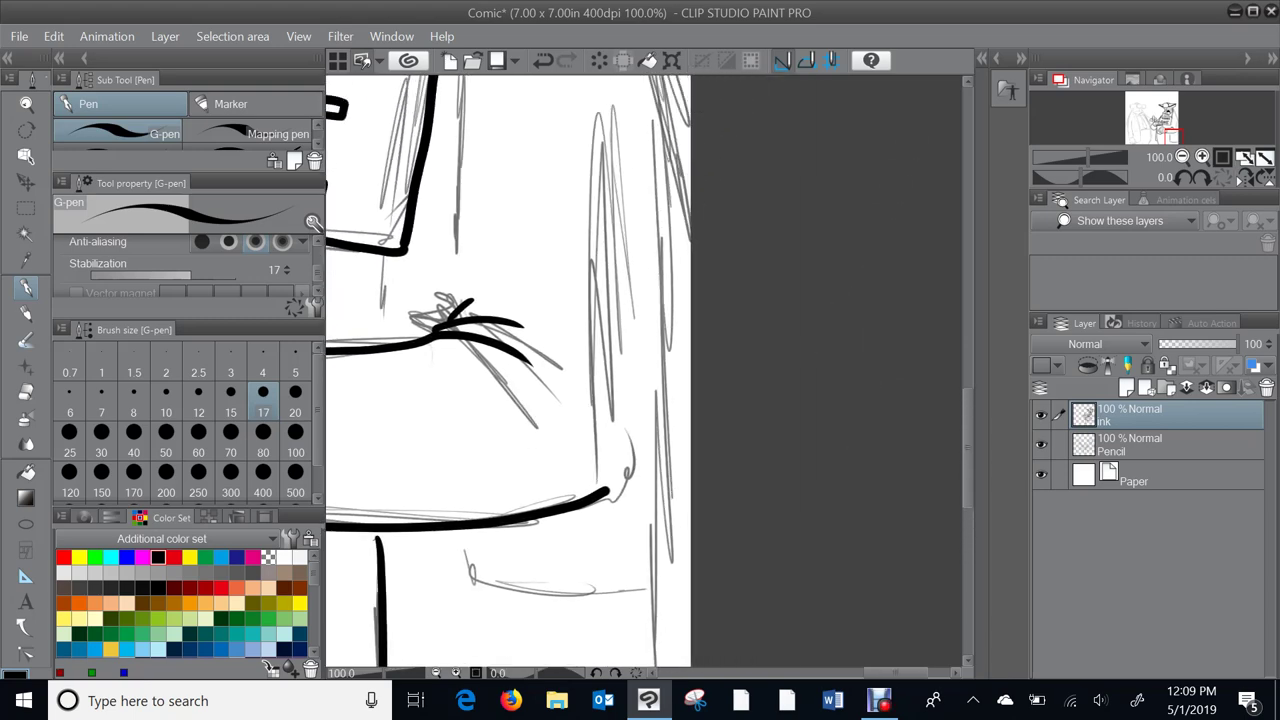
- Ink the vertical coat line from beside the sign to the elbow crease and the long sleeve line down to the elbow
mouse_move(600, 300)
left_mouse_down()
mouse_move(676, 400)
mouse_move(698, 464)
left_mouse_up()
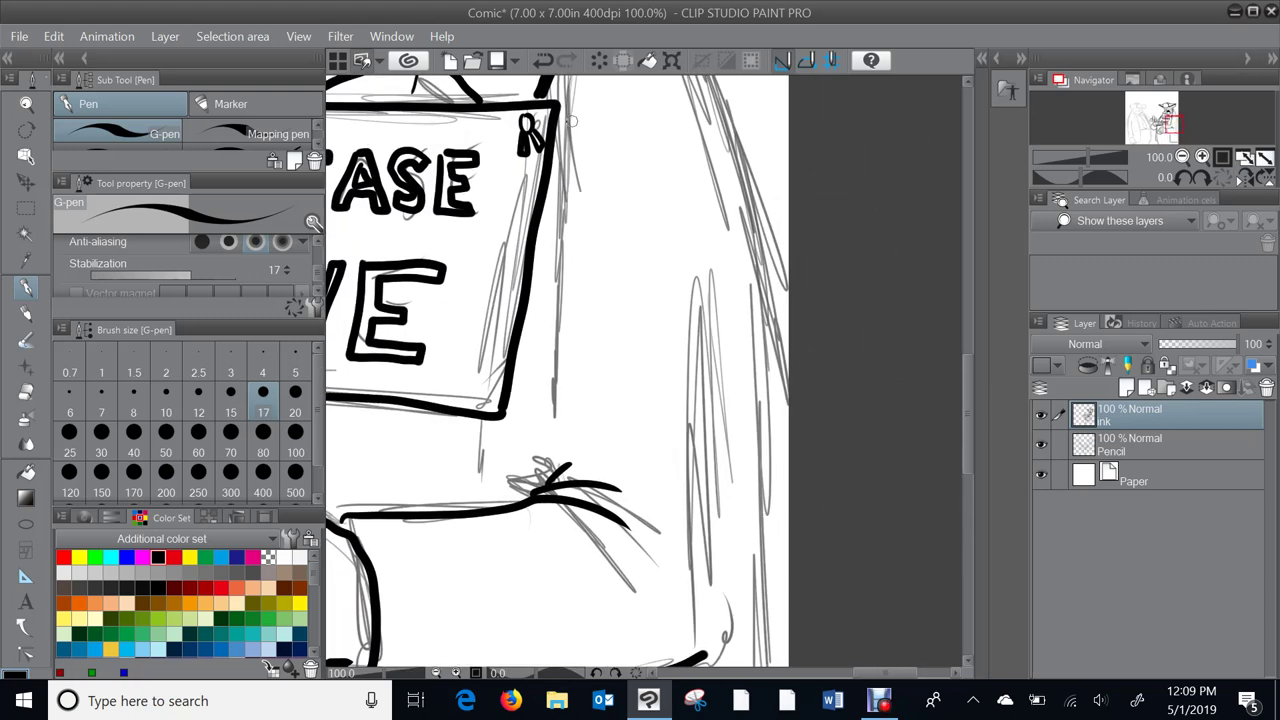
left_click_drag(566, 127, 564, 463)
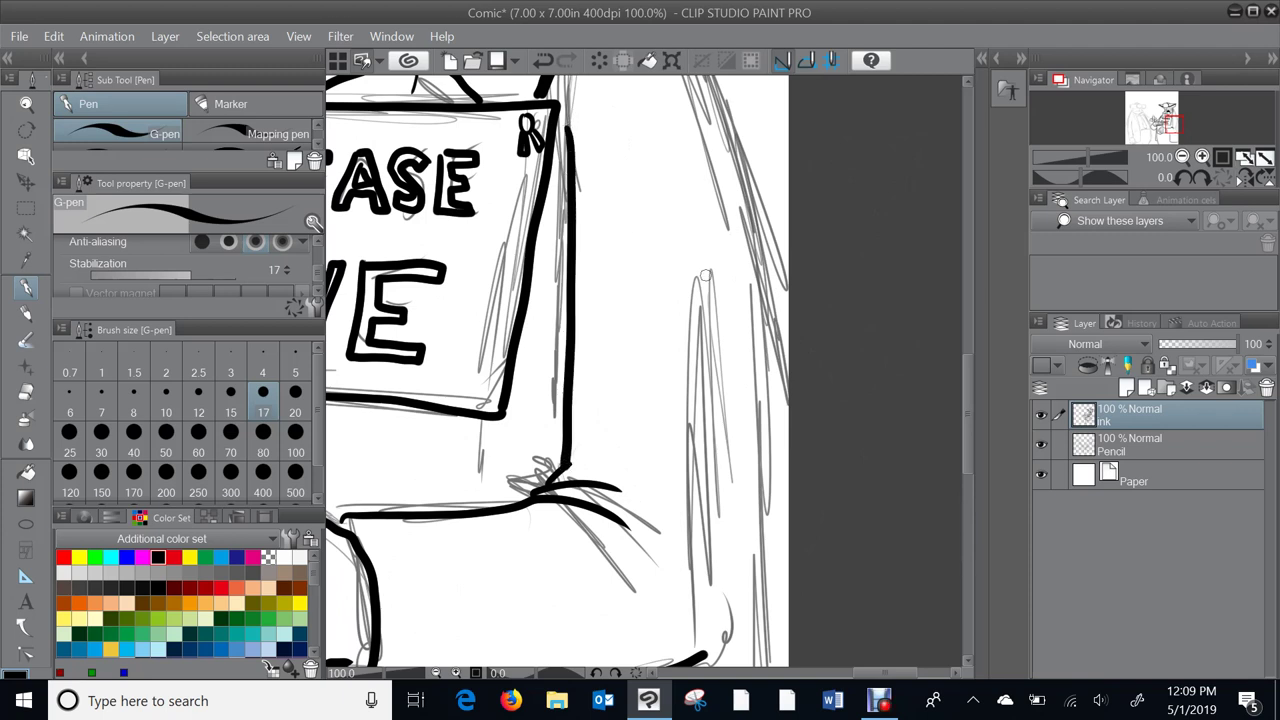
left_click_drag(712, 222, 646, 140)
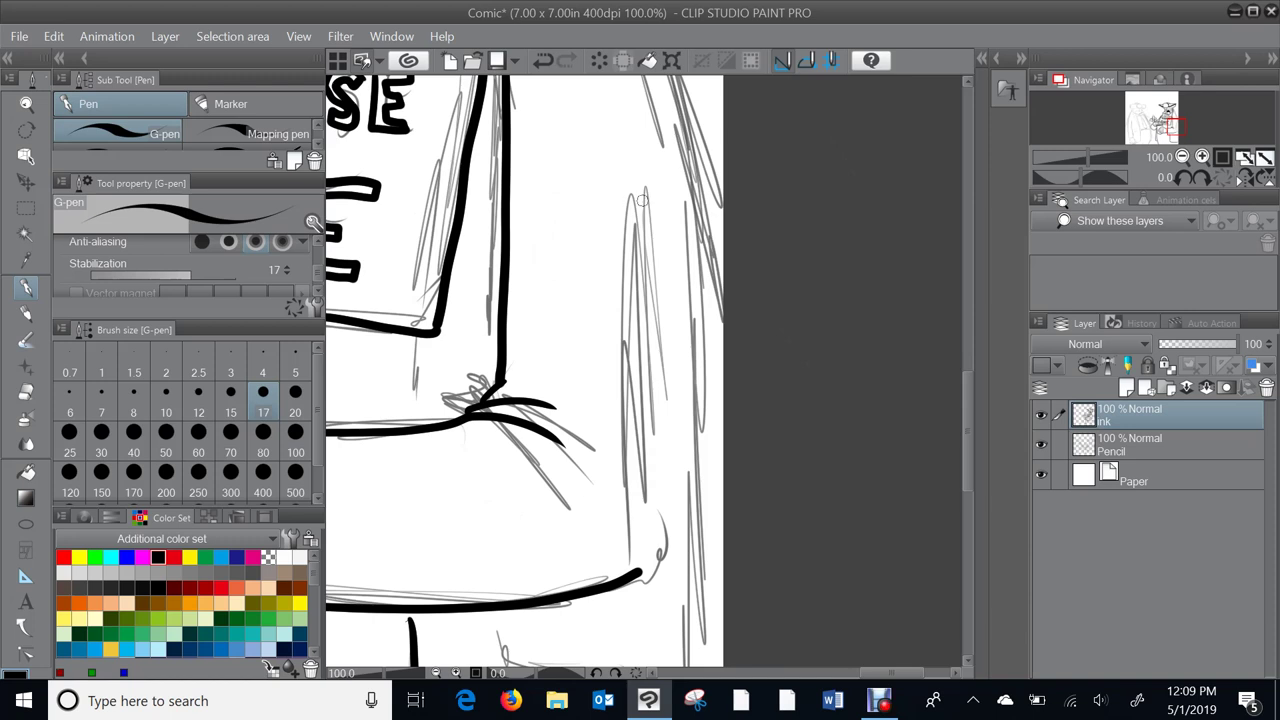
left_click_drag(638, 198, 648, 558)
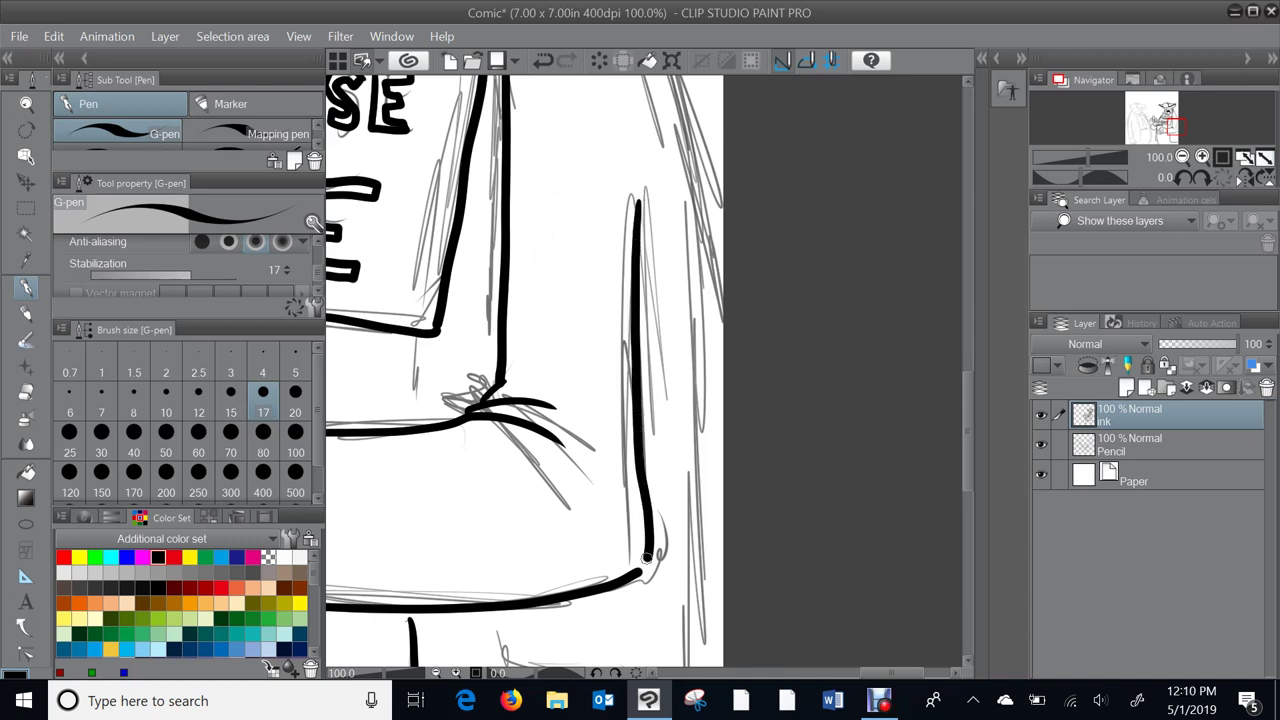
left_click_drag(638, 201, 617, 446)
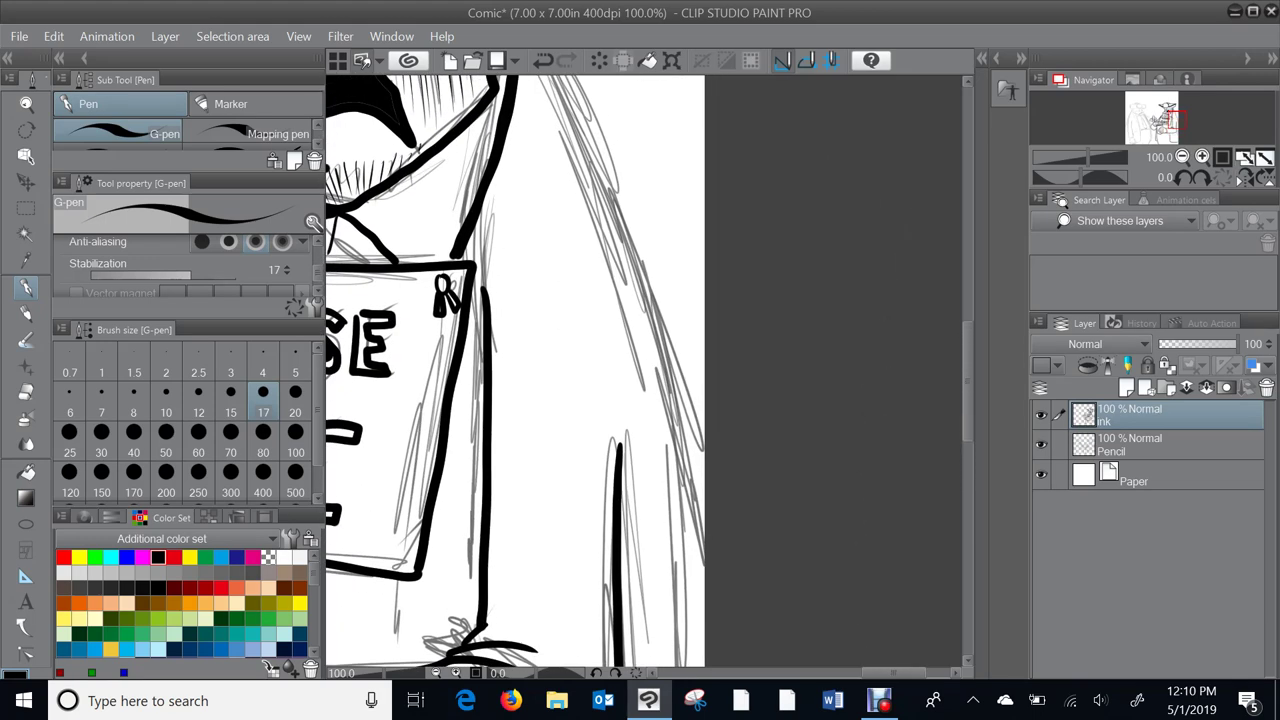
- Ink the outer coat edge of the figure with the sign, from the shoulder down past the elbow
scroll(840, 328, "down", 2)
left_click_drag(840, 329, 803, 355)
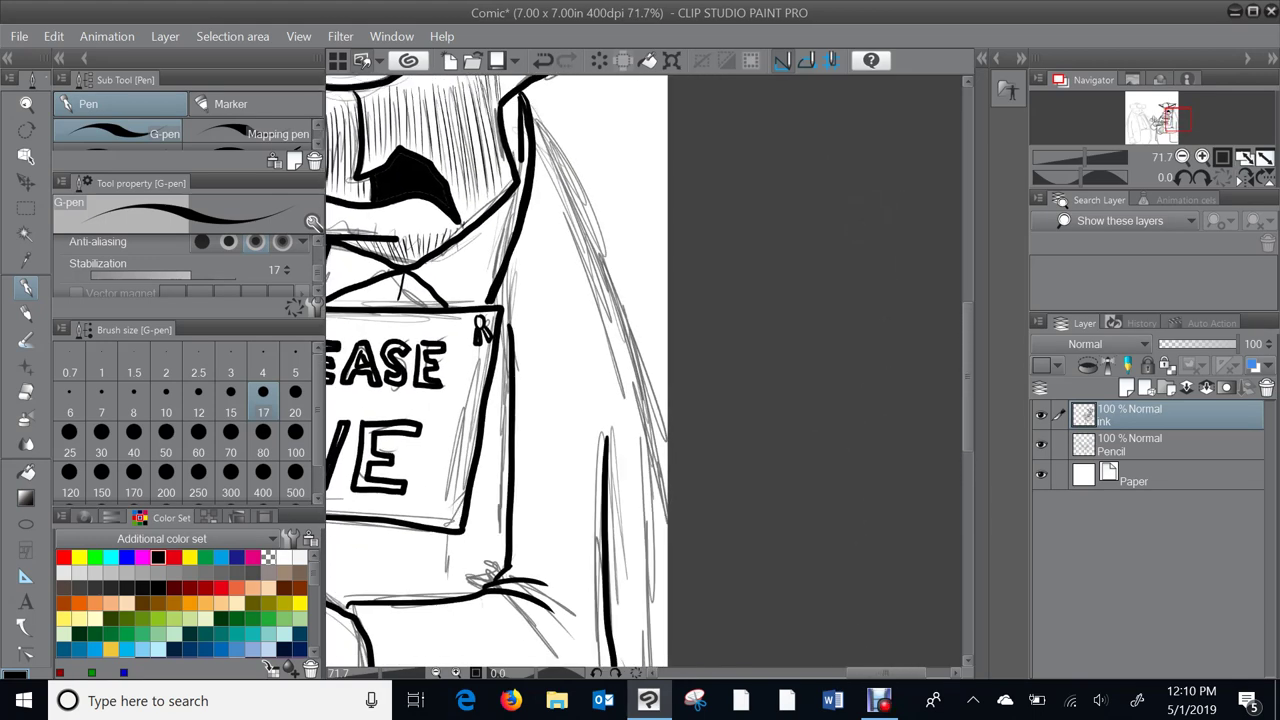
mouse_move(543, 128)
left_mouse_down()
mouse_move(633, 356)
mouse_move(652, 538)
left_mouse_up()
scroll(652, 538, "down", 5)
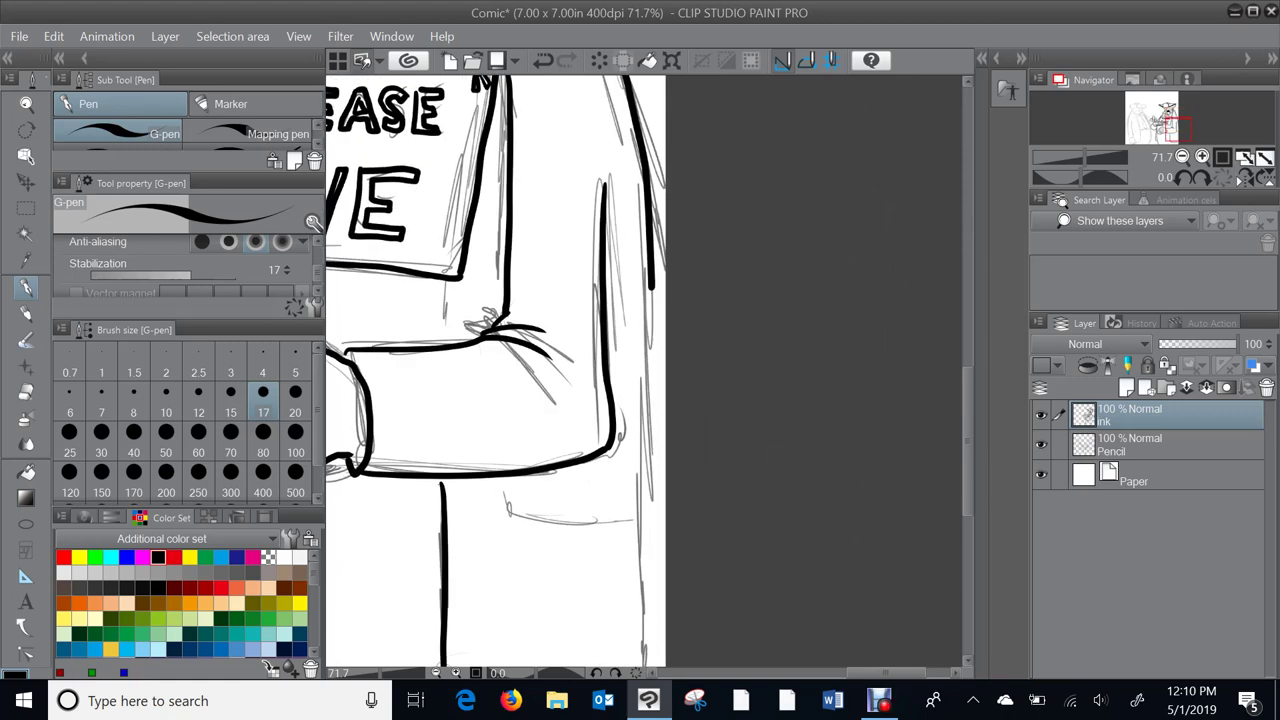
left_click_drag(651, 316, 648, 567)
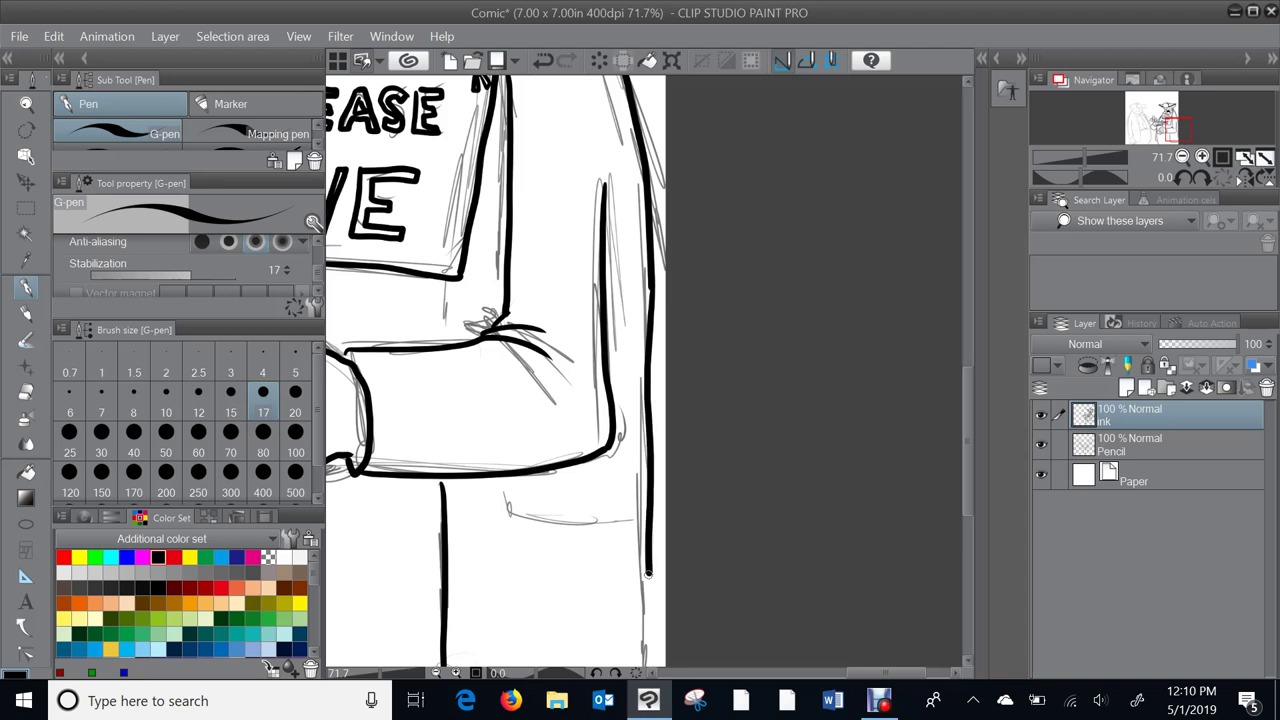
- Ink the coat's lower side with its rounded hem corner and short leg line, plus the curved pocket edge below the elbow
scroll(648, 573, "down", 5)
mouse_move(622, 322)
left_mouse_down()
mouse_move(623, 429)
mouse_move(593, 493)
left_mouse_up()
mouse_move(479, 234)
left_mouse_down()
mouse_move(520, 270)
mouse_move(612, 276)
left_mouse_up()
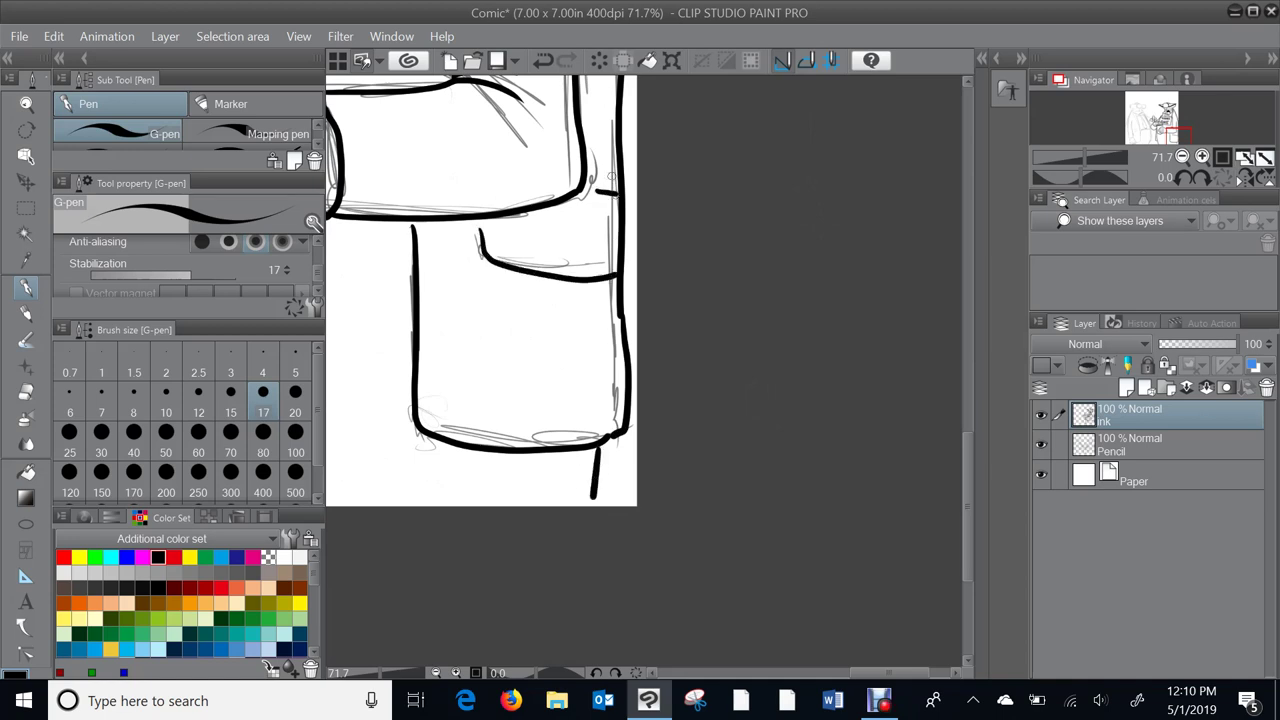
left_click_drag(612, 176, 888, 198)
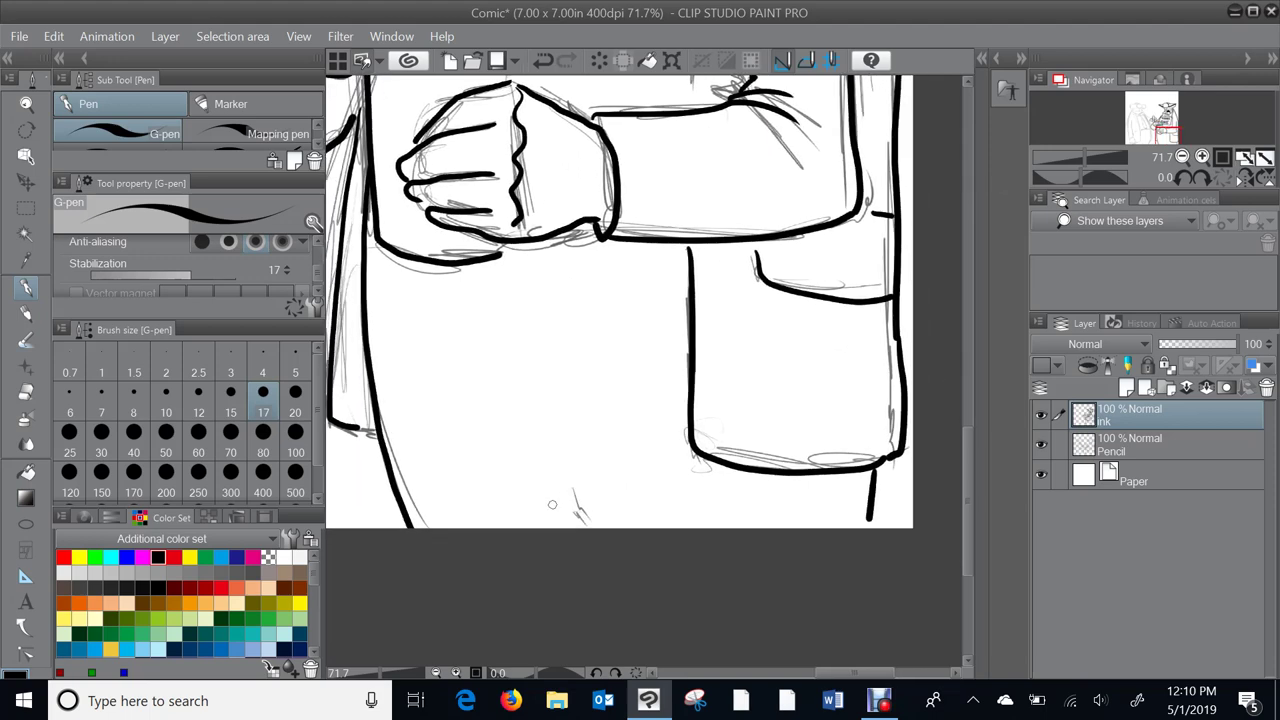
- Ink the circle between the other figure's lenses and the smaller lens frame beside it with its parallel inner outline
scroll(578, 534, "up", 5)
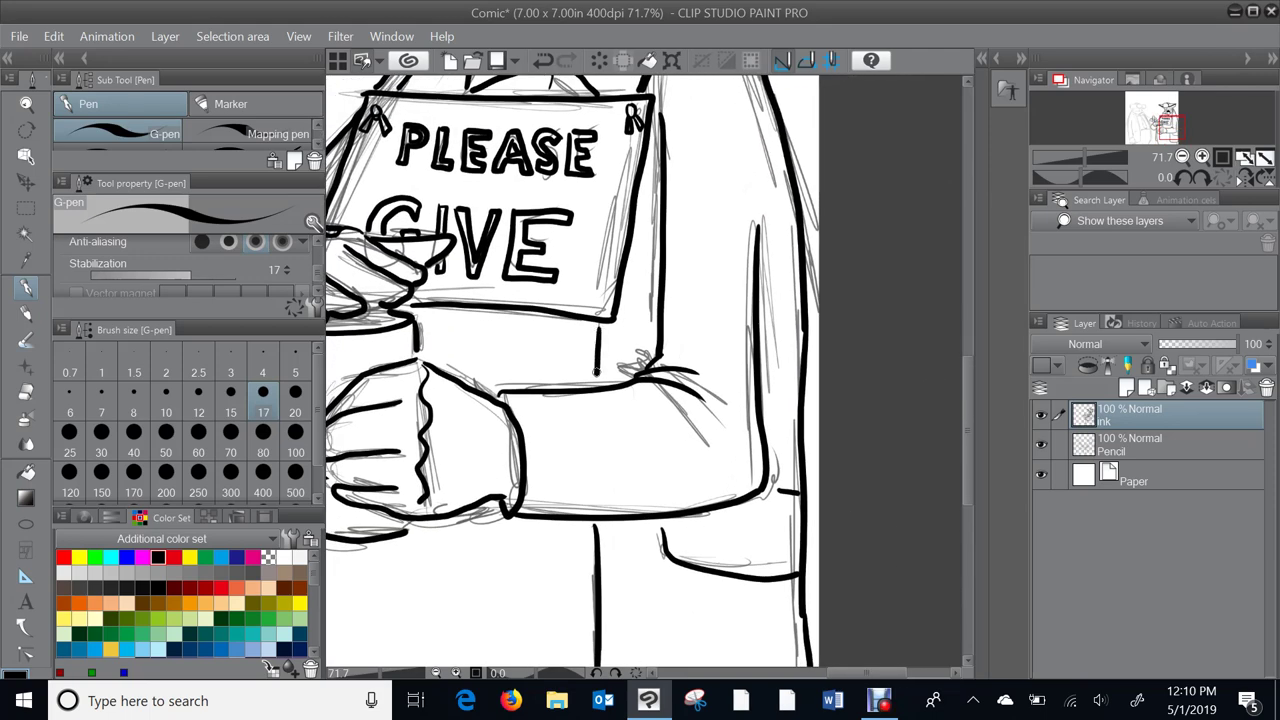
scroll(570, 370, "up", 4)
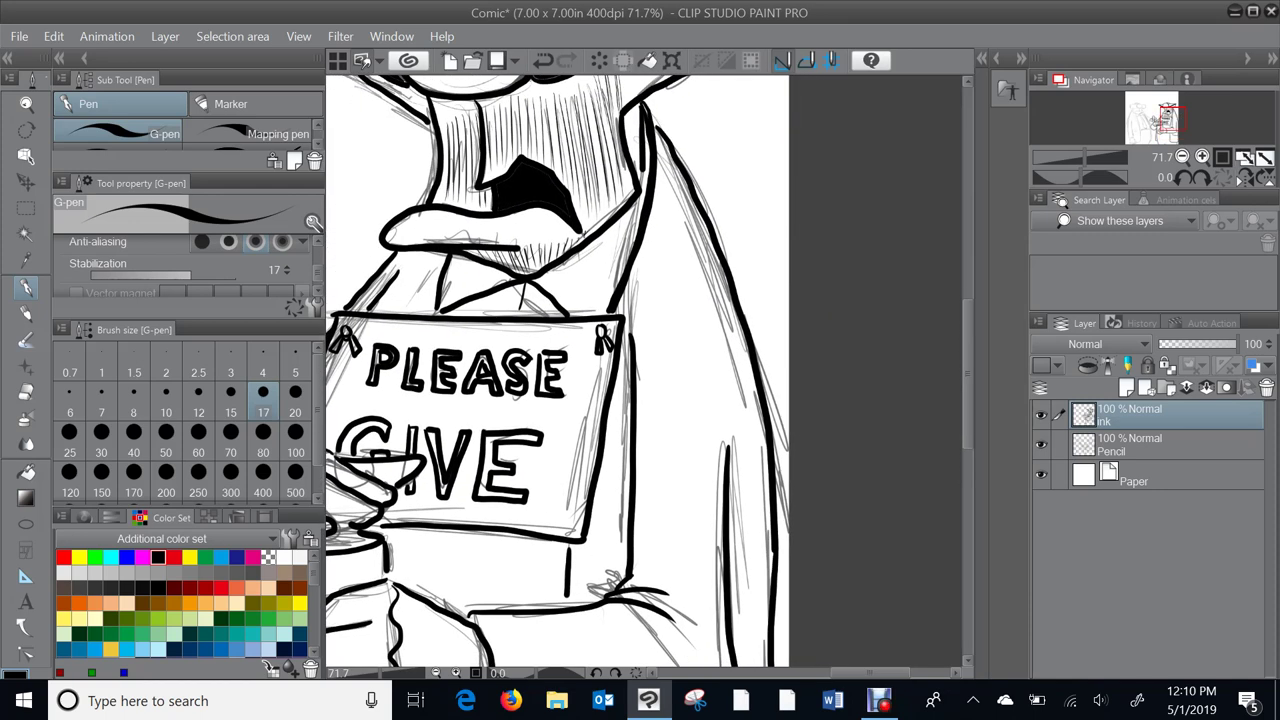
scroll(623, 375, "left", 3)
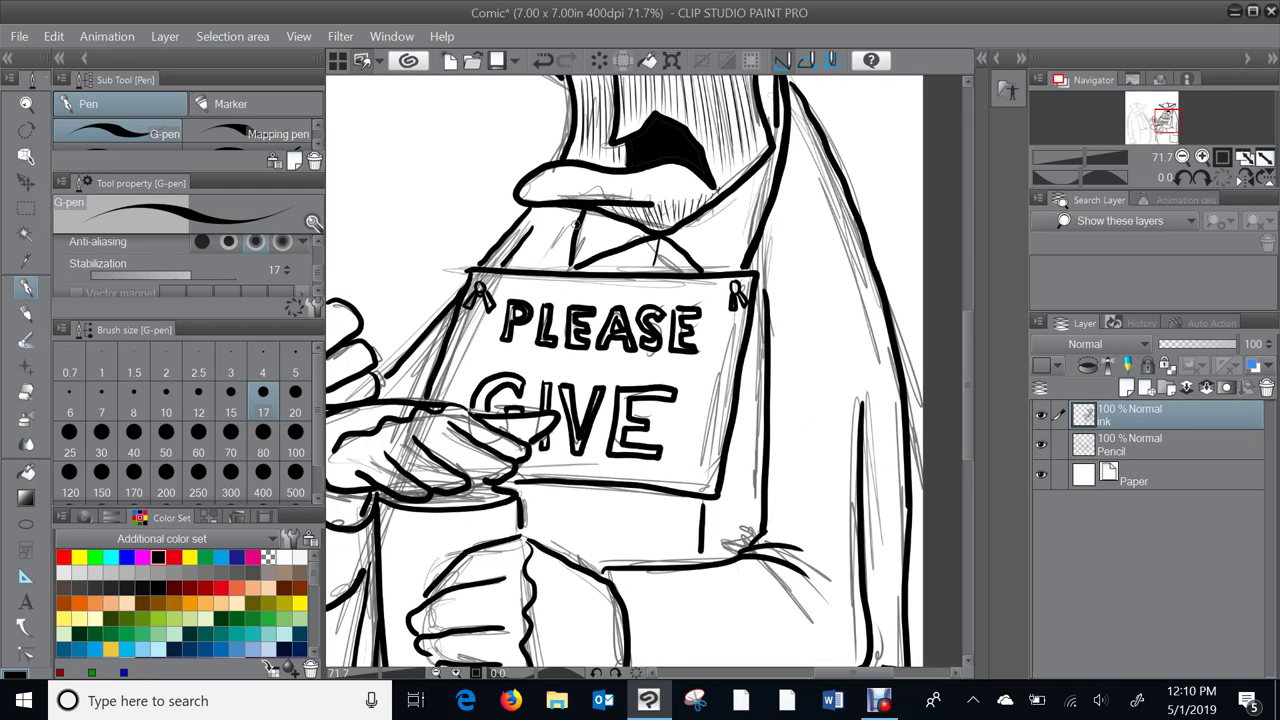
scroll(743, 375, "left", 7)
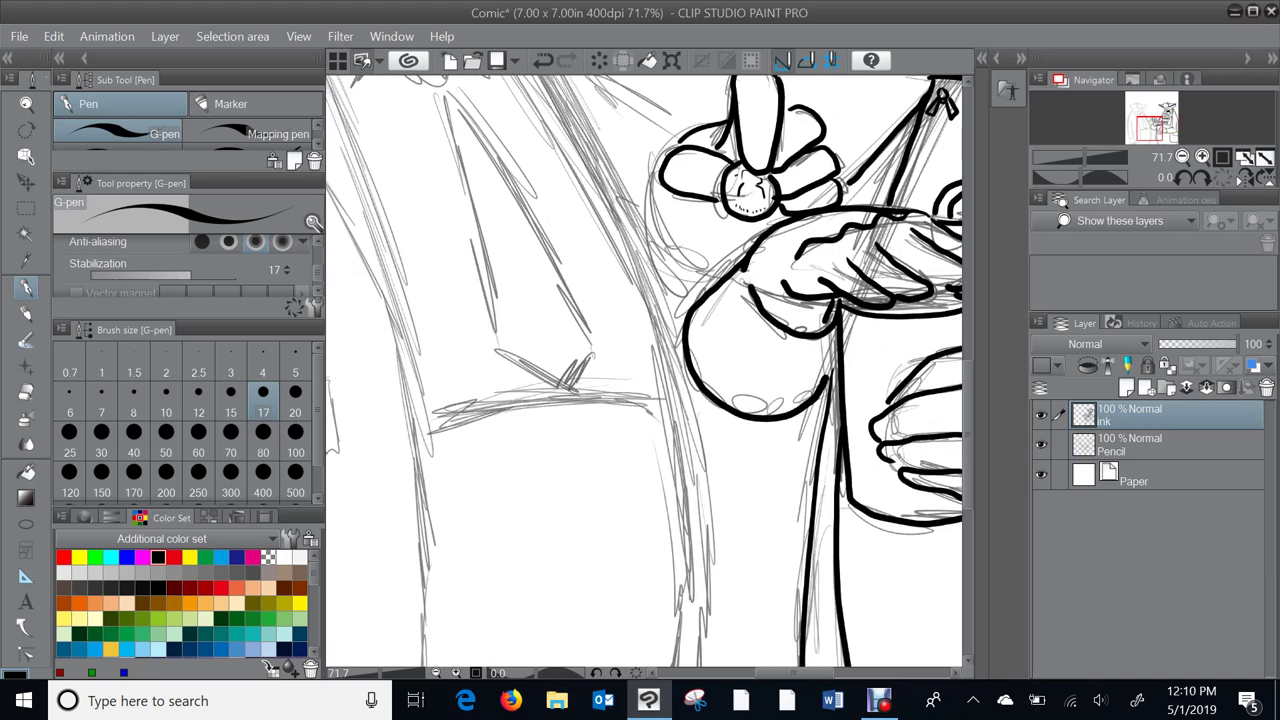
scroll(867, 330, "down", 3)
scroll(645, 375, "right", 4)
scroll(645, 375, "up", 1)
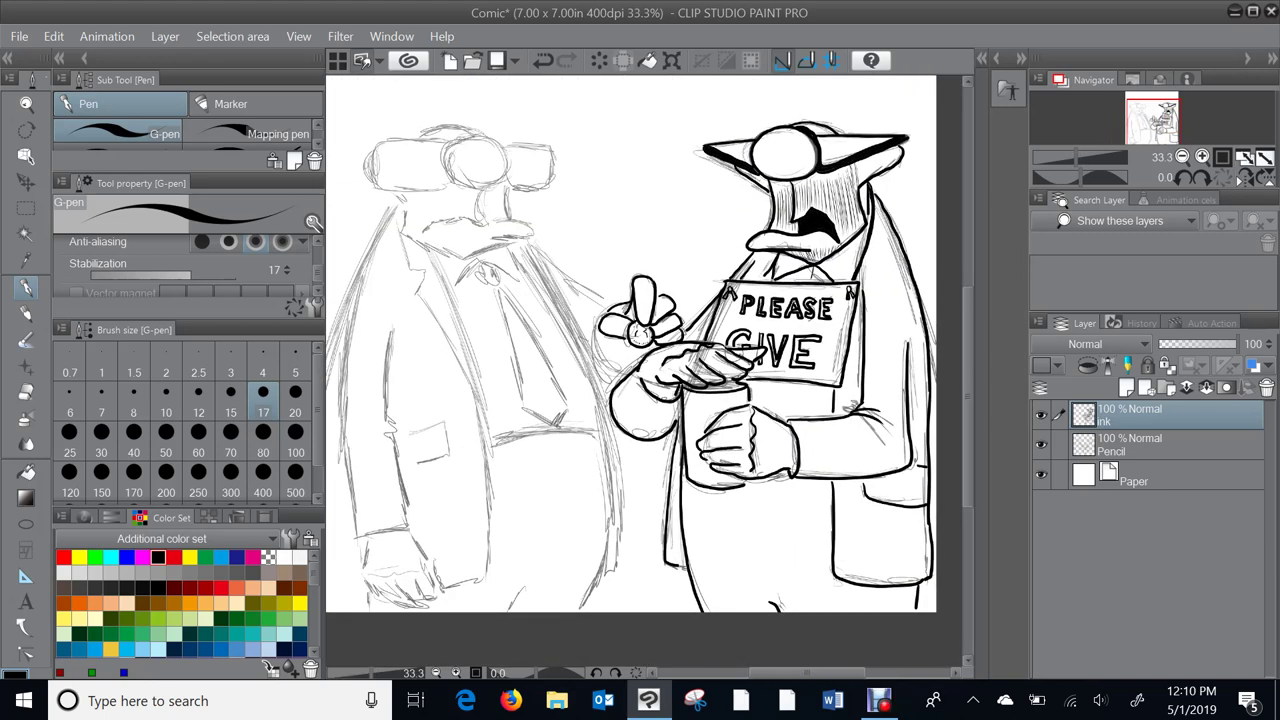
scroll(425, 135, "up", 4)
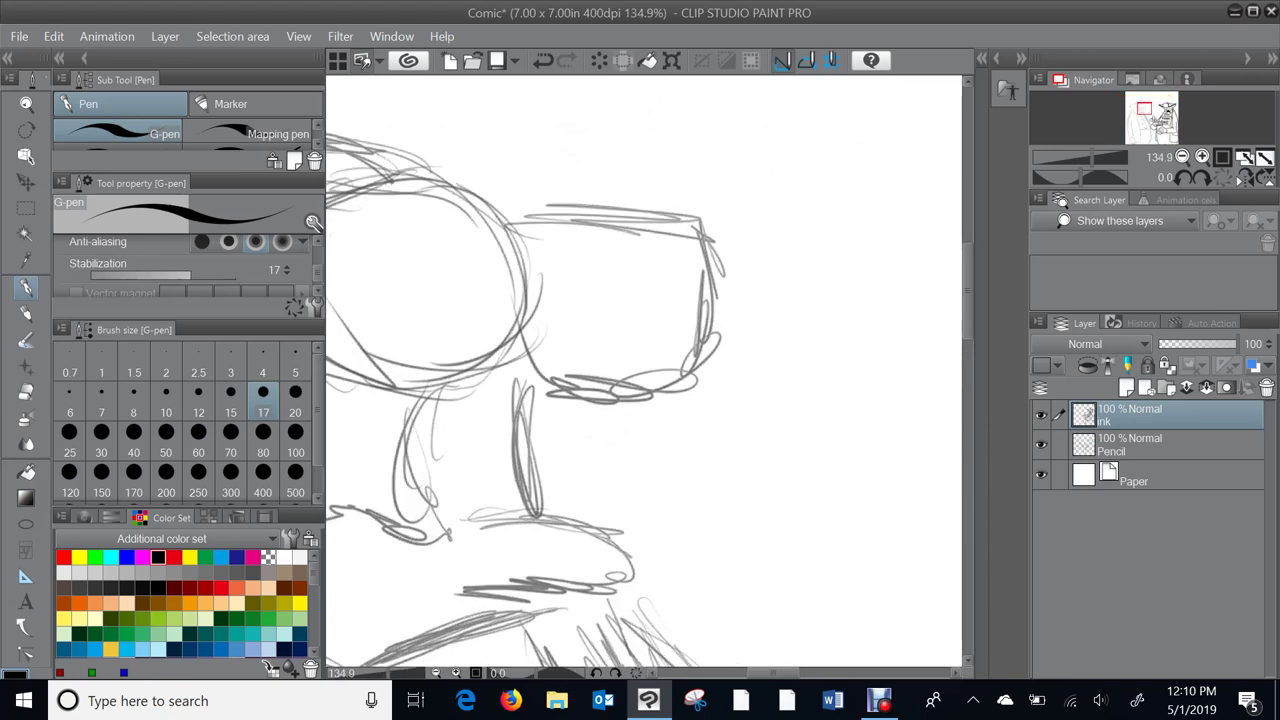
mouse_move(541, 310)
left_mouse_down()
mouse_move(531, 224)
mouse_move(580, 180)
mouse_move(665, 165)
mouse_move(722, 178)
mouse_move(774, 220)
mouse_move(783, 261)
mouse_move(763, 332)
mouse_move(703, 368)
mouse_move(628, 372)
mouse_move(565, 342)
mouse_move(536, 298)
left_mouse_up()
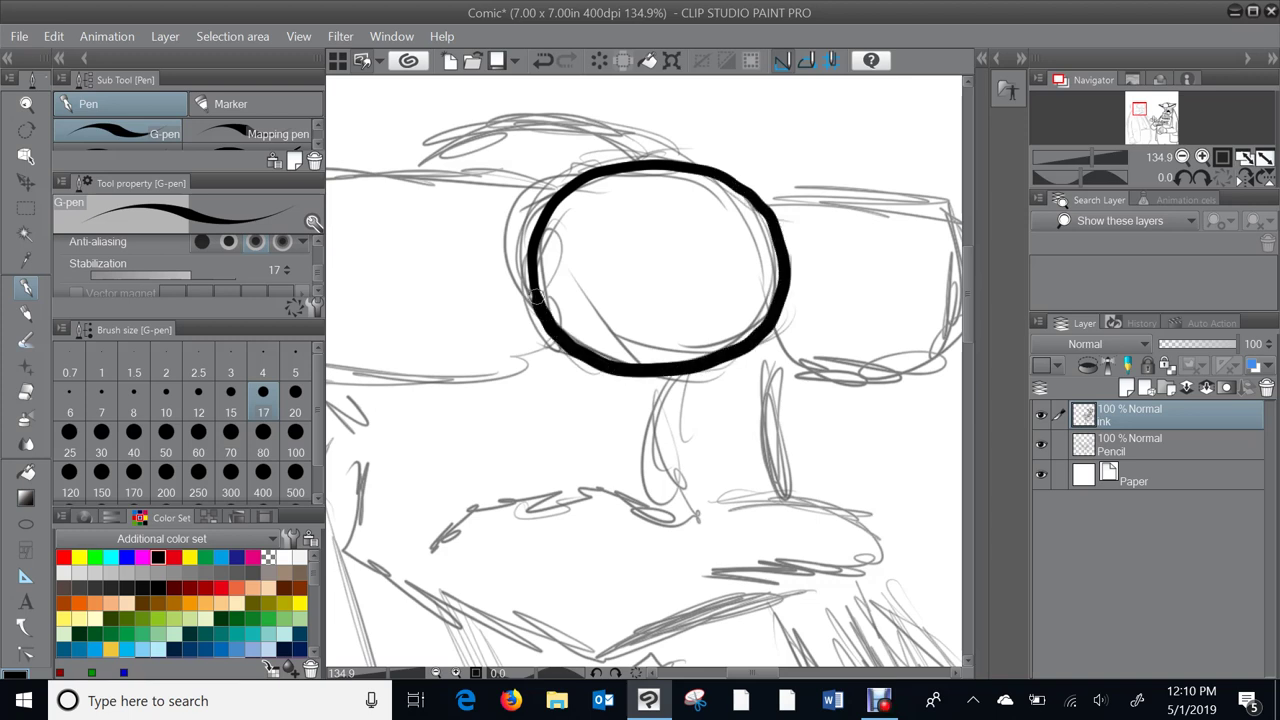
left_click_drag(536, 244, 266, 214)
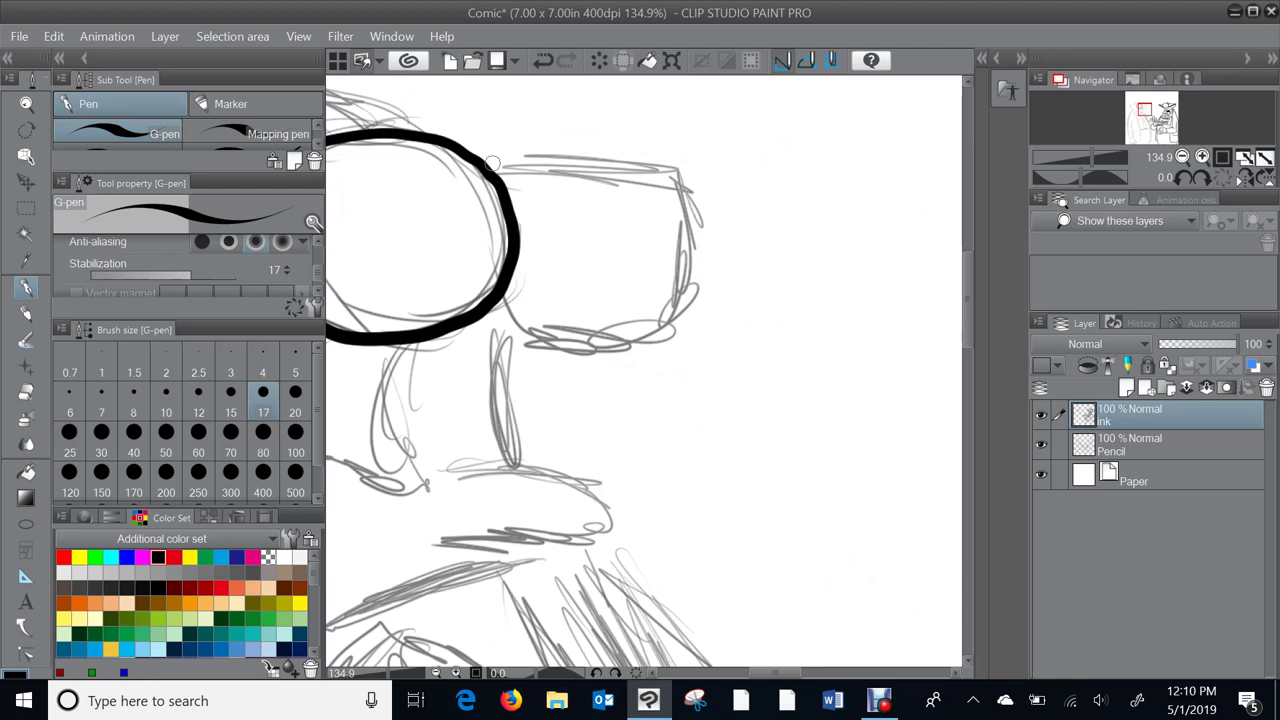
mouse_move(490, 160)
left_mouse_down()
mouse_move(654, 167)
mouse_move(671, 174)
mouse_move(692, 225)
mouse_move(689, 284)
mouse_move(664, 325)
mouse_move(488, 314)
left_mouse_up()
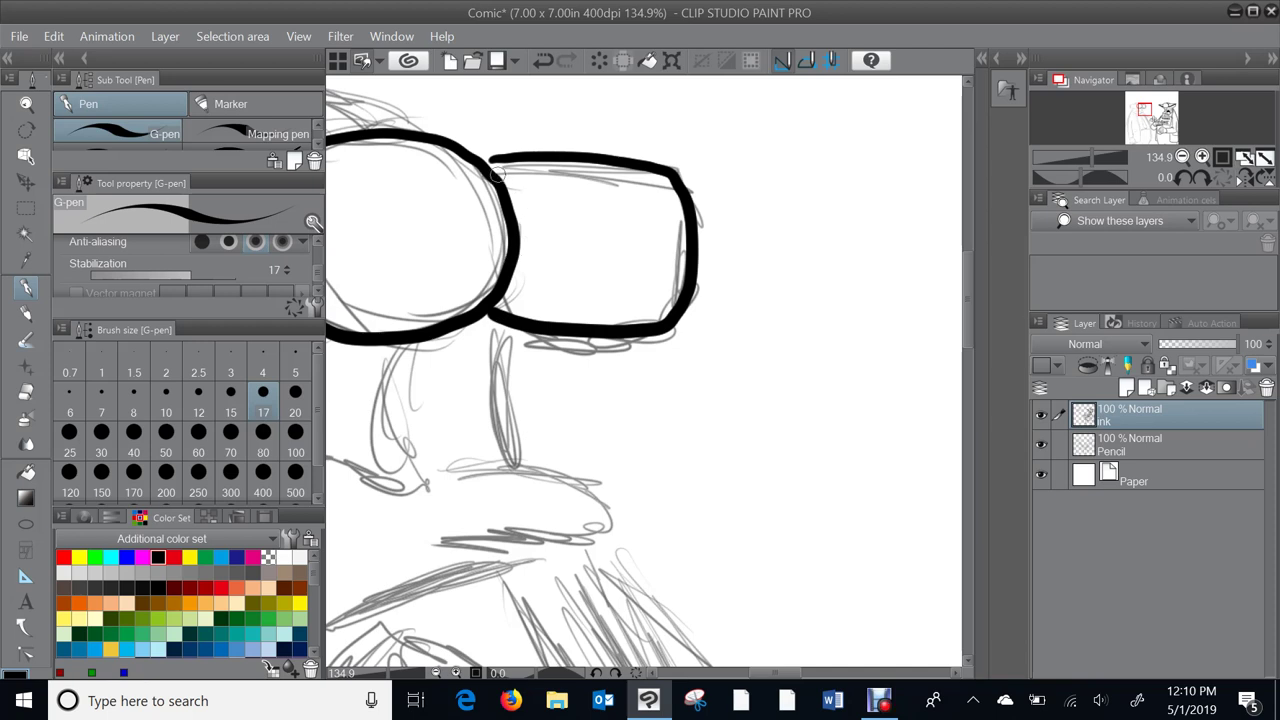
mouse_move(520, 174)
left_mouse_down()
mouse_move(592, 172)
mouse_move(668, 202)
mouse_move(660, 304)
mouse_move(540, 308)
mouse_move(506, 292)
mouse_move(868, 281)
left_mouse_up()
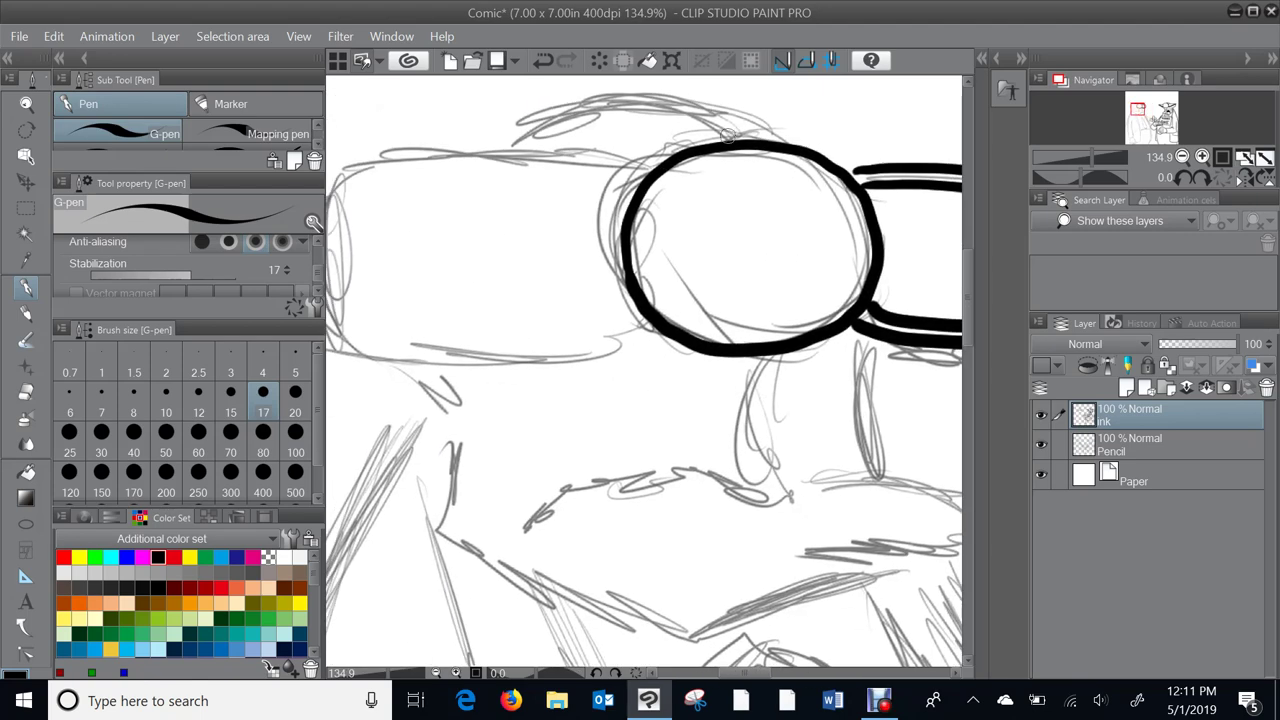
- Ink the curved bridge above the circle and the outline of the larger rectangular lens frame
mouse_move(748, 140)
left_mouse_down()
mouse_move(690, 132)
mouse_move(636, 158)
mouse_move(397, 154)
mouse_move(358, 163)
mouse_move(334, 196)
mouse_move(340, 332)
mouse_move(364, 352)
mouse_move(596, 356)
mouse_move(630, 345)
mouse_move(630, 314)
left_mouse_up()
scroll(822, 301, "down", 4)
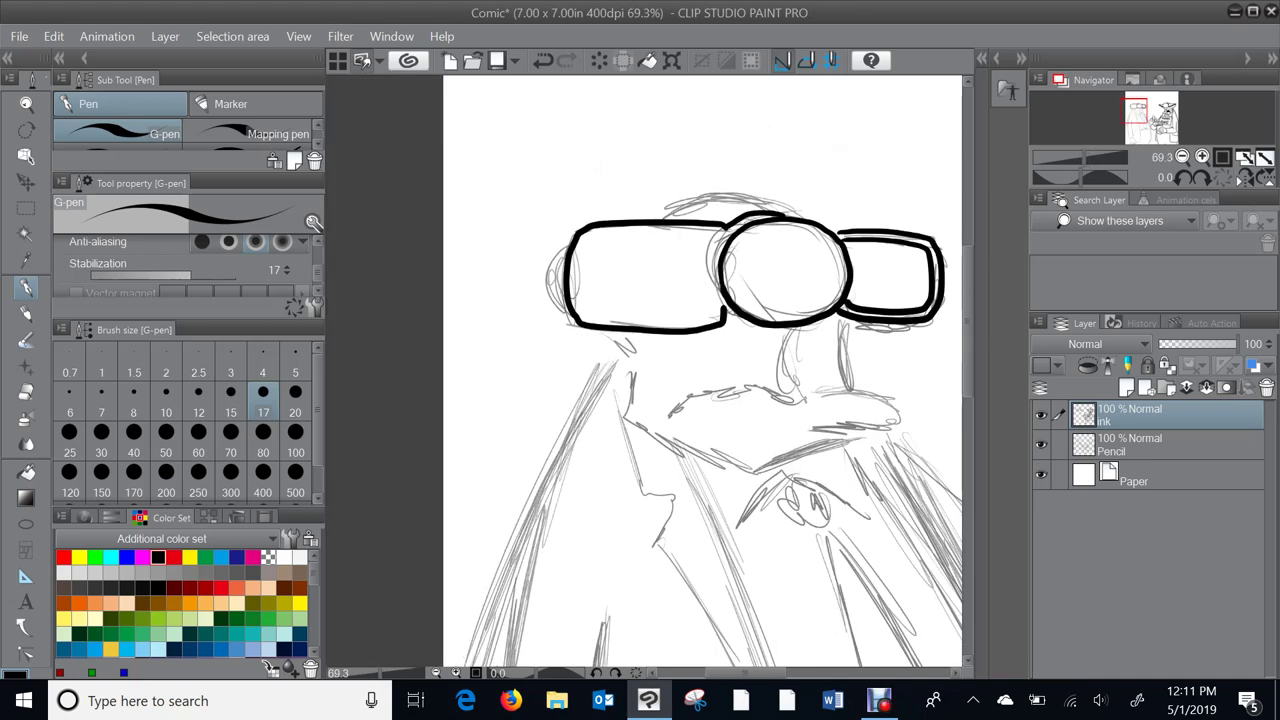
scroll(644, 371, "right", 3)
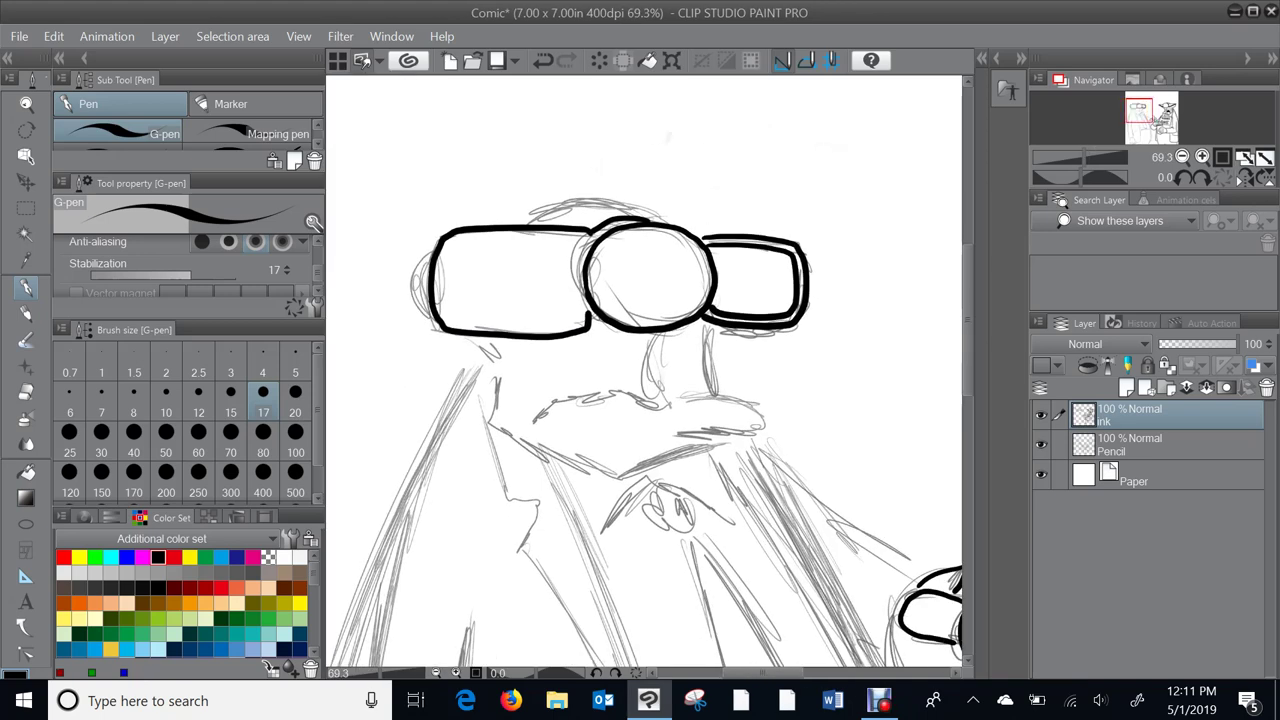
scroll(645, 370, "up", 3)
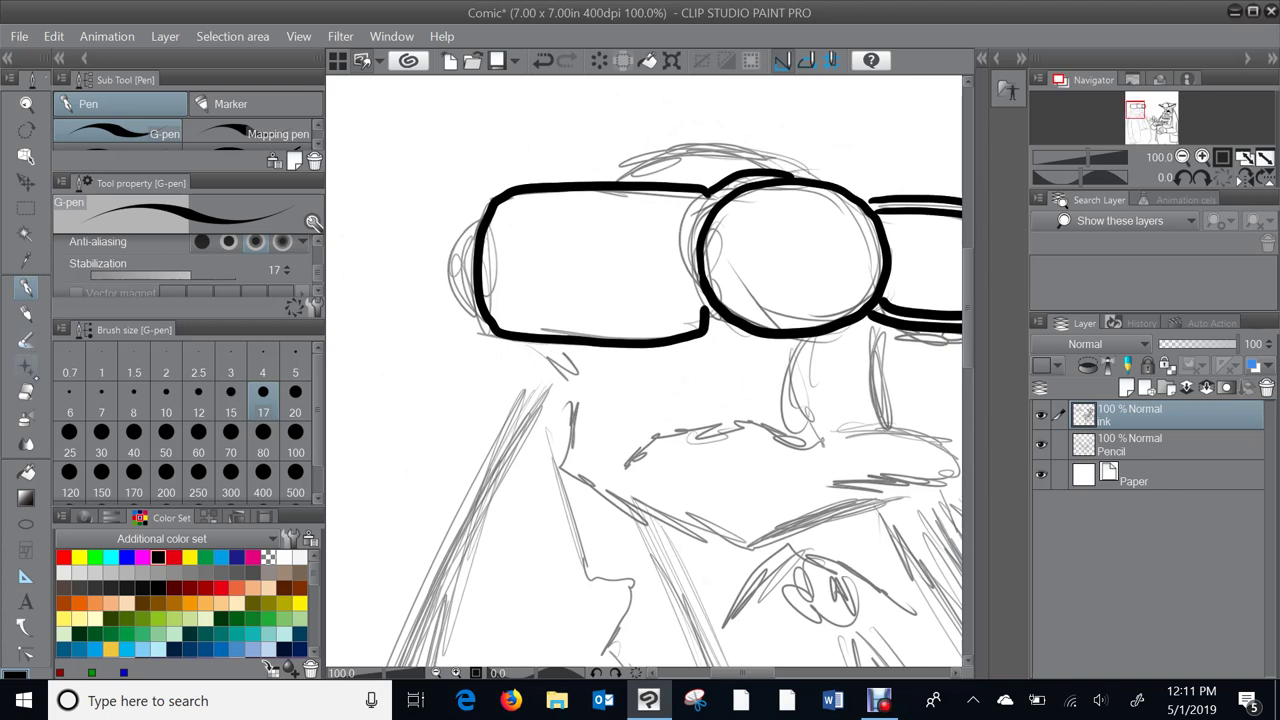
- Erase the larger lens frame's outer side and lower edge with the Hard eraser at size 100
left_click(30, 370)
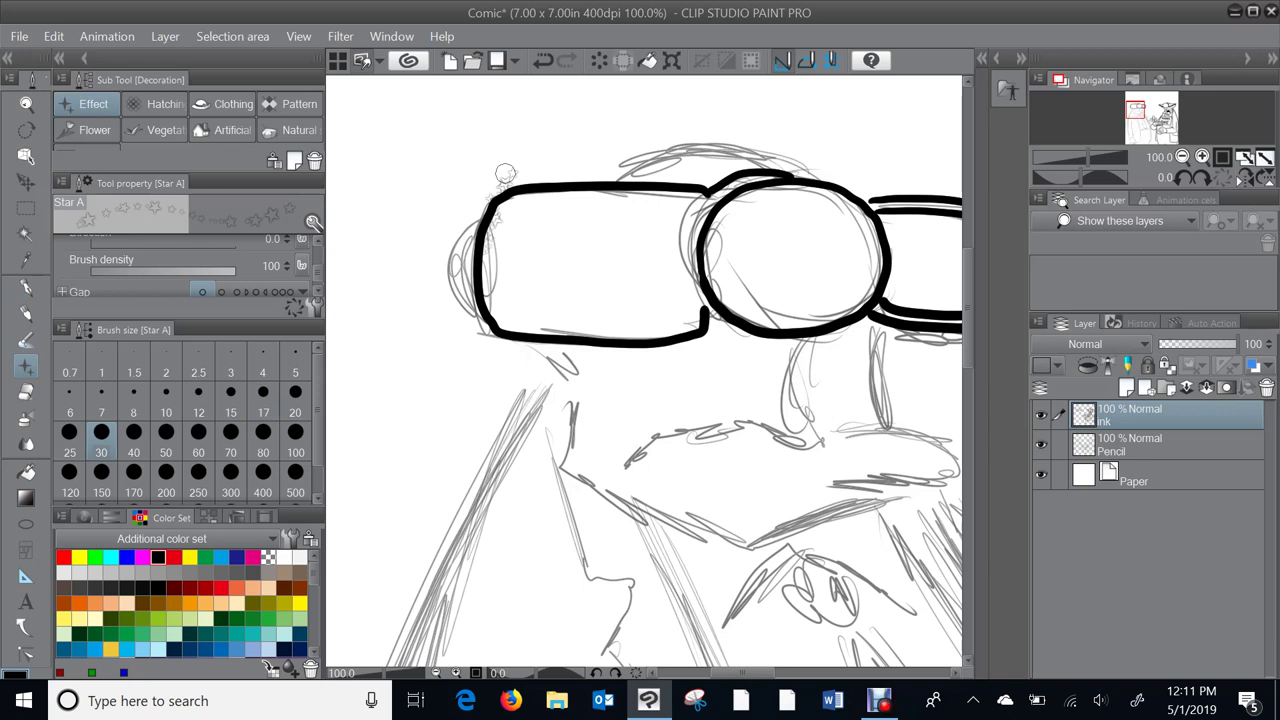
key("ctrl+z")
key("e")
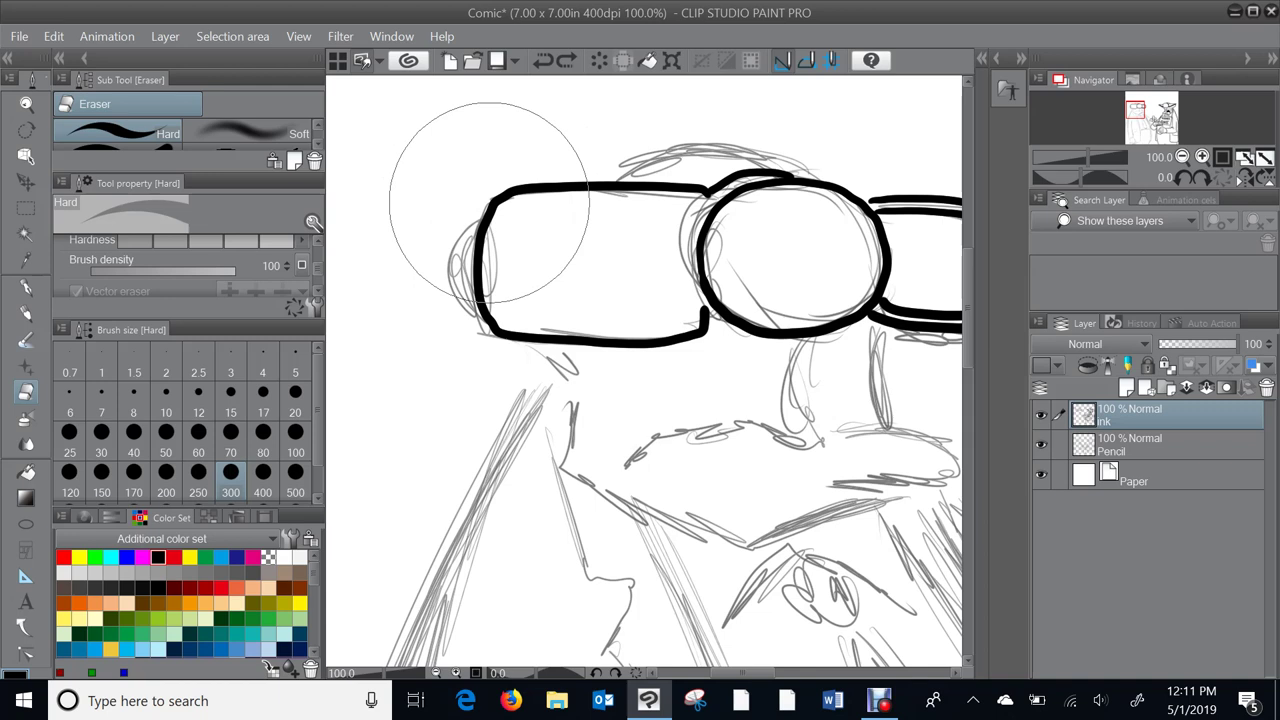
left_click(295, 440)
mouse_move(500, 190)
left_mouse_down()
mouse_move(472, 245)
mouse_move(502, 315)
mouse_move(552, 343)
mouse_move(432, 358)
mouse_move(539, 364)
mouse_move(585, 330)
left_mouse_up()
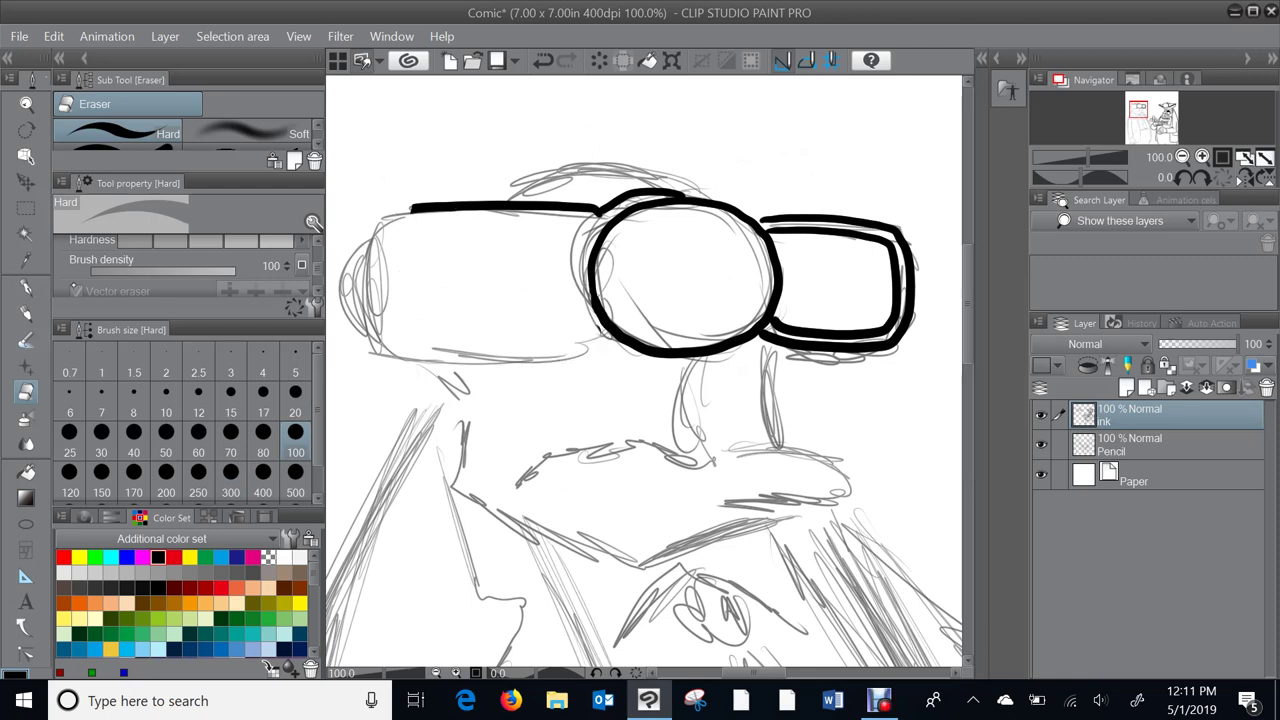
- Re-ink the larger lens frame's side and lower edge with the G-pen and add a parallel inner outline
key("p")
left_click_drag(417, 209, 404, 262)
left_click(542, 60)
mouse_move(414, 209)
left_mouse_down()
mouse_move(397, 265)
mouse_move(406, 321)
mouse_move(452, 350)
mouse_move(570, 348)
mouse_move(601, 322)
left_mouse_up()
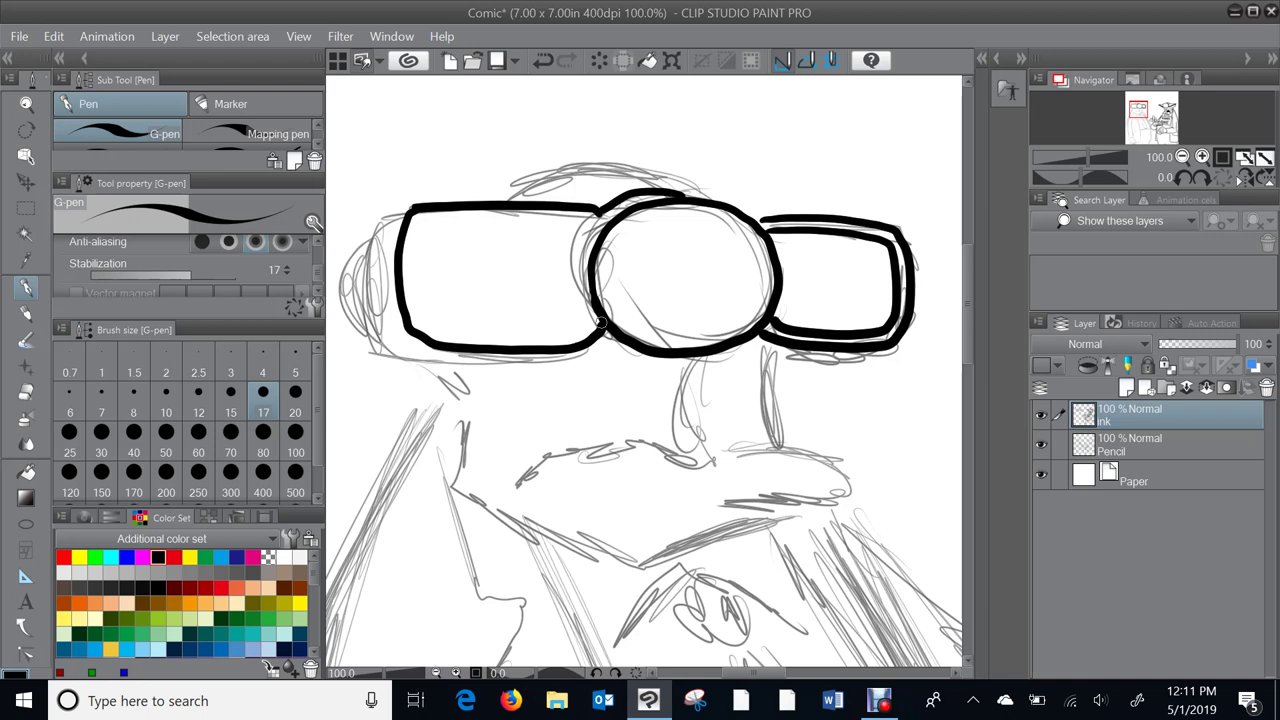
left_click_drag(429, 224, 422, 251)
key("ctrl+z")
mouse_move(421, 239)
left_mouse_down()
mouse_move(426, 315)
mouse_move(549, 333)
mouse_move(588, 315)
mouse_move(592, 295)
left_mouse_up()
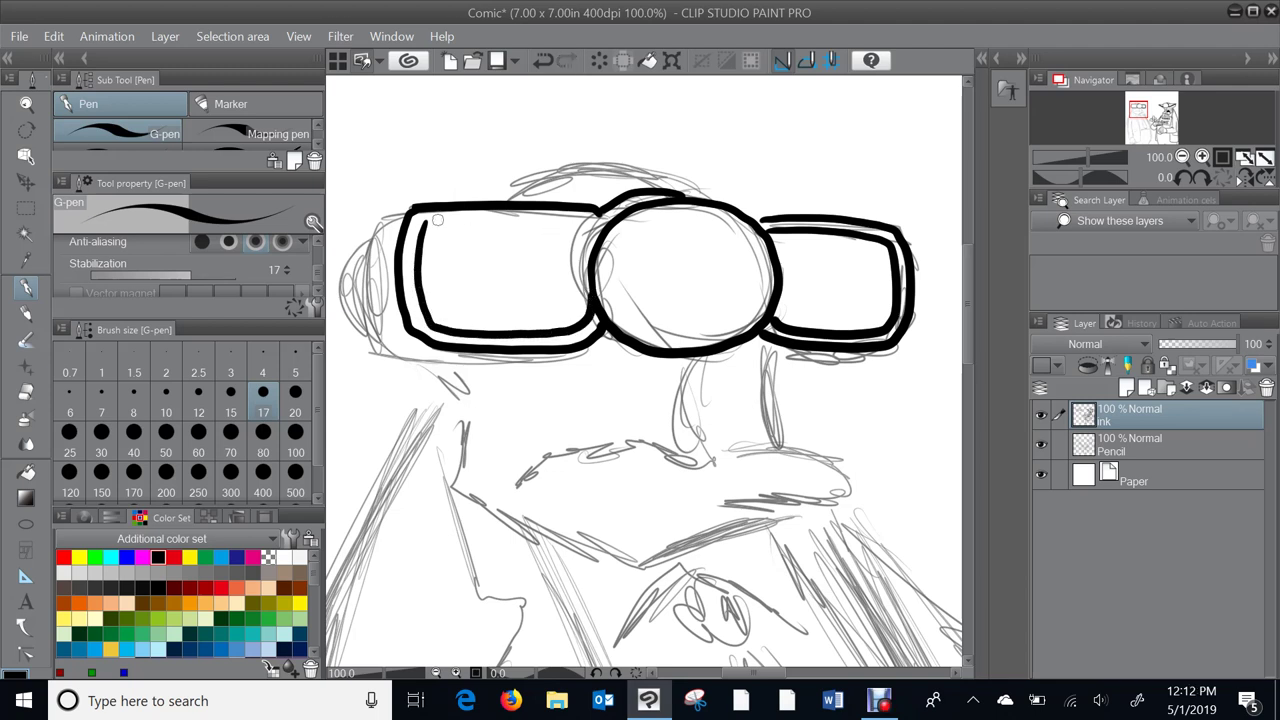
left_click_drag(430, 224, 572, 220)
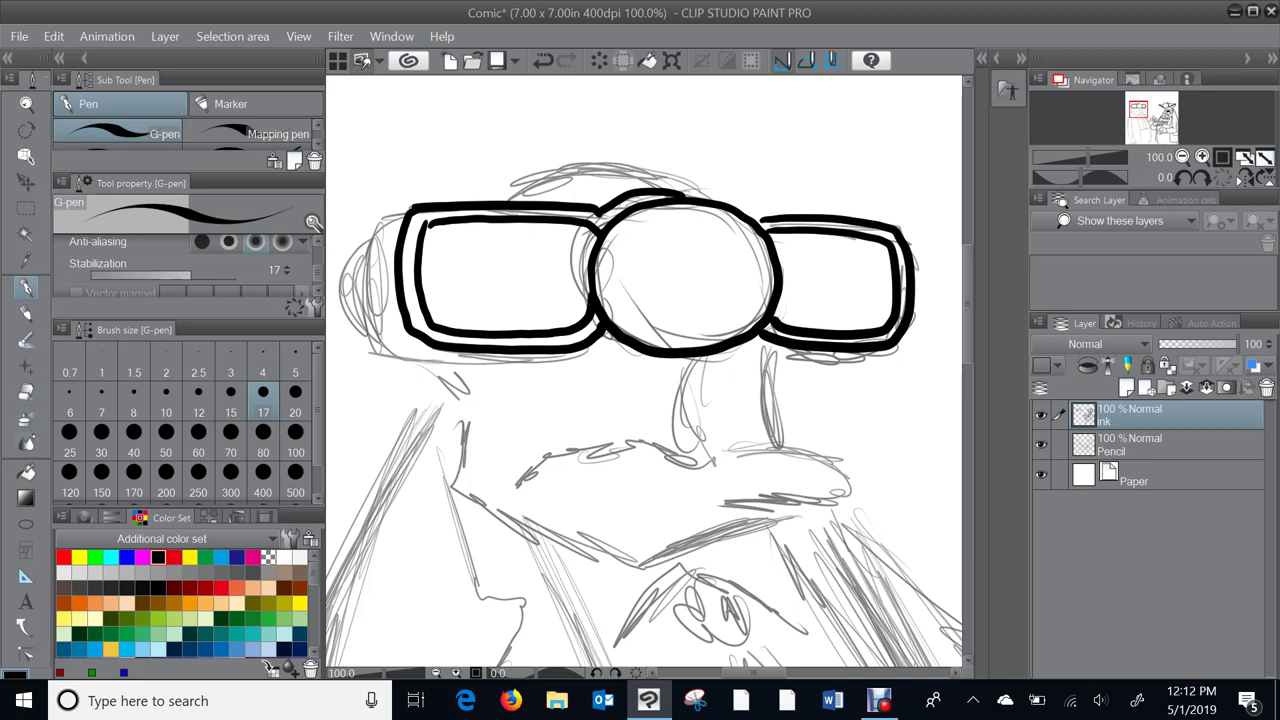
- Fill the rims of both lens frames with black
key("g")
left_click(421, 250)
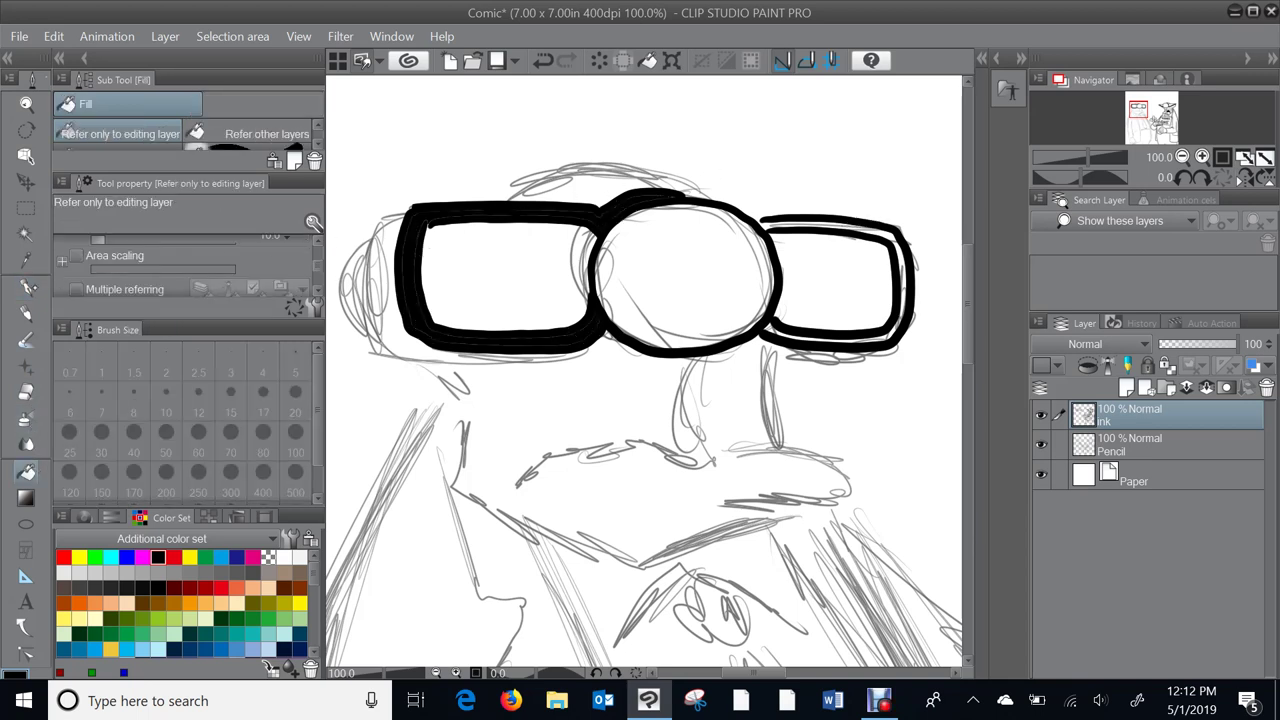
key("p")
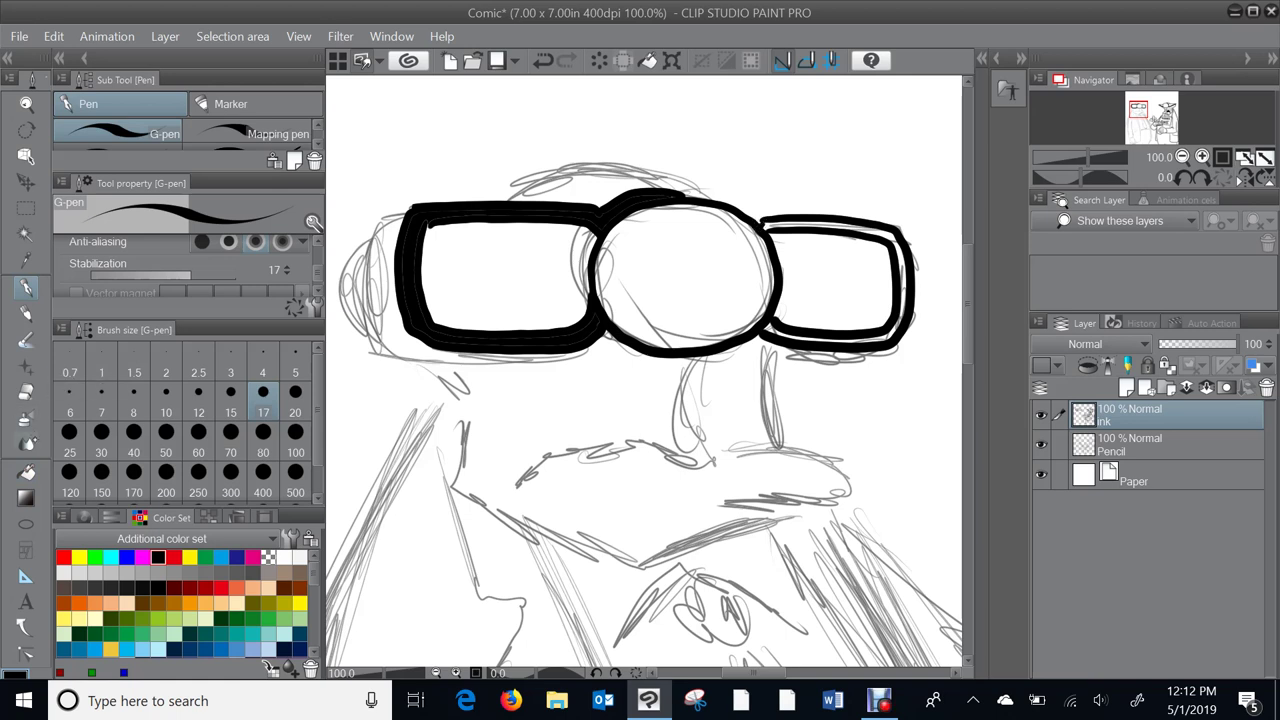
key("g")
left_click(897, 233)
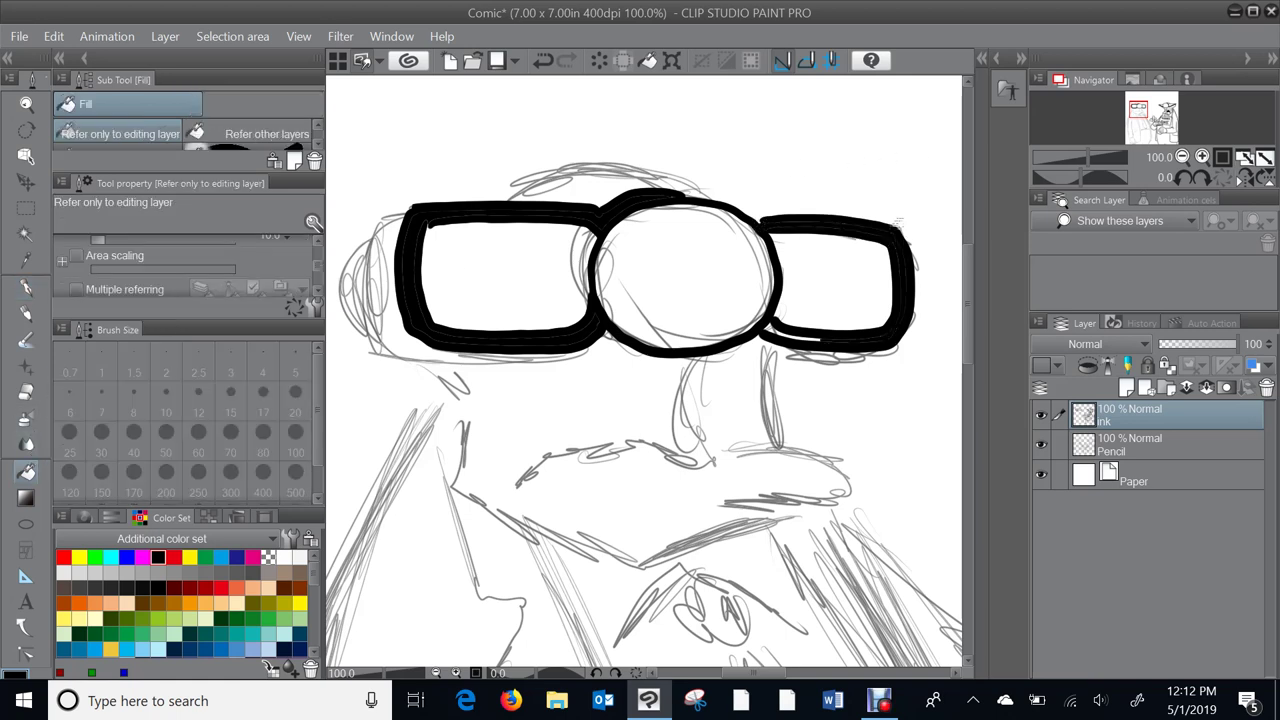
left_click(790, 331)
key("p")
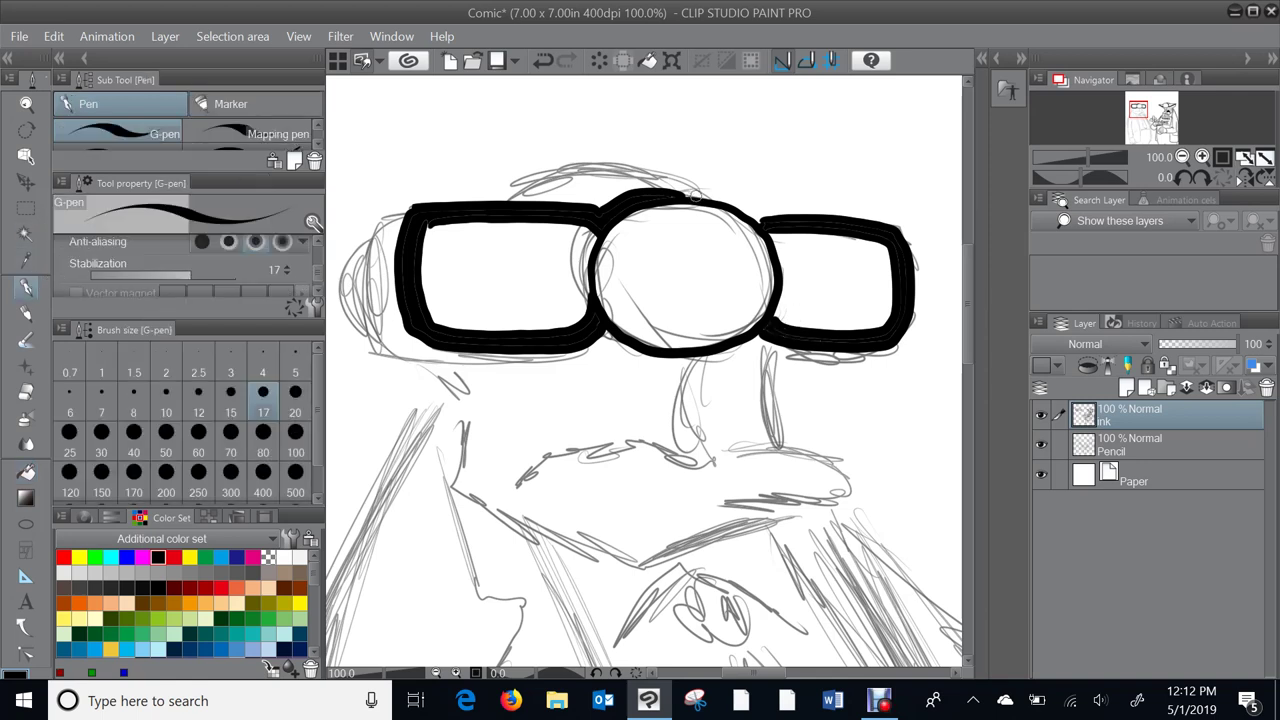
- Ink the arc of the head's crown above the glasses
mouse_move(690, 192)
left_mouse_down()
mouse_move(609, 175)
mouse_move(520, 199)
left_mouse_up()
key("ctrl+z")
mouse_move(682, 191)
left_mouse_down()
mouse_move(605, 167)
mouse_move(508, 204)
left_mouse_up()
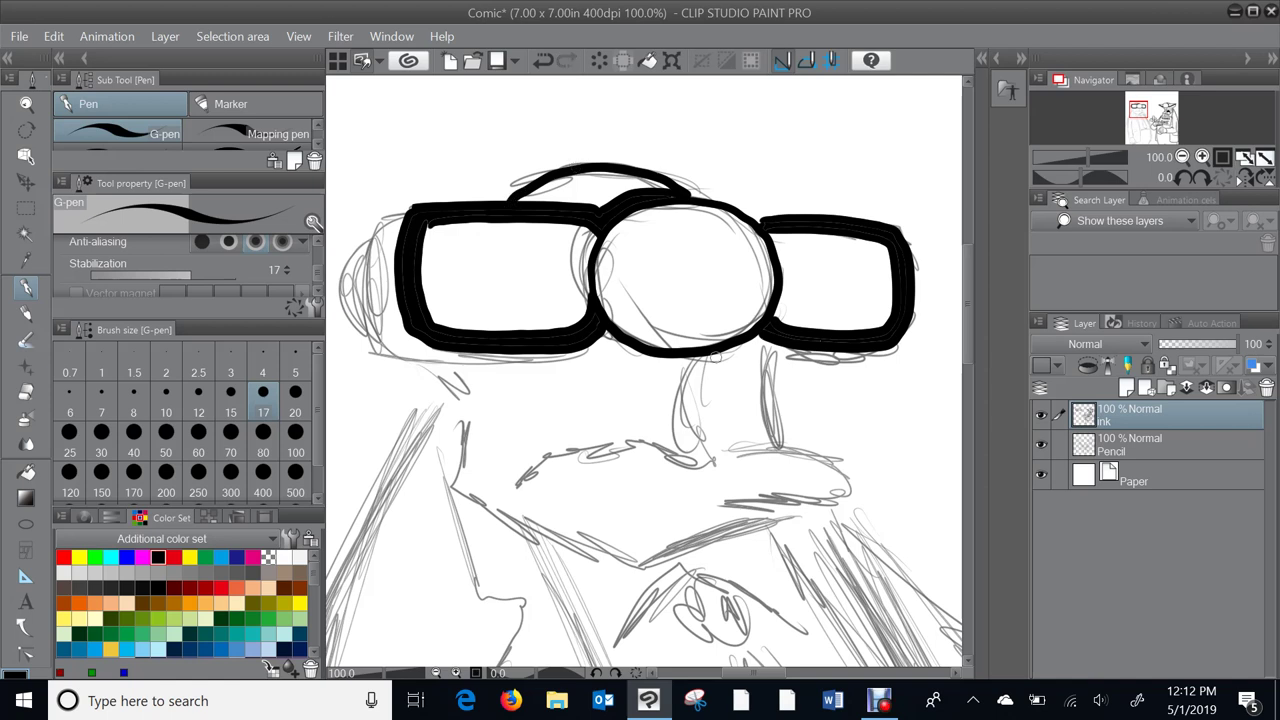
- Ink the two lines below the circle, the lips, and the jaw contour running up around the ear
mouse_move(695, 356)
left_mouse_down()
mouse_move(702, 464)
mouse_move(631, 445)
mouse_move(554, 455)
mouse_move(510, 485)
left_mouse_up()
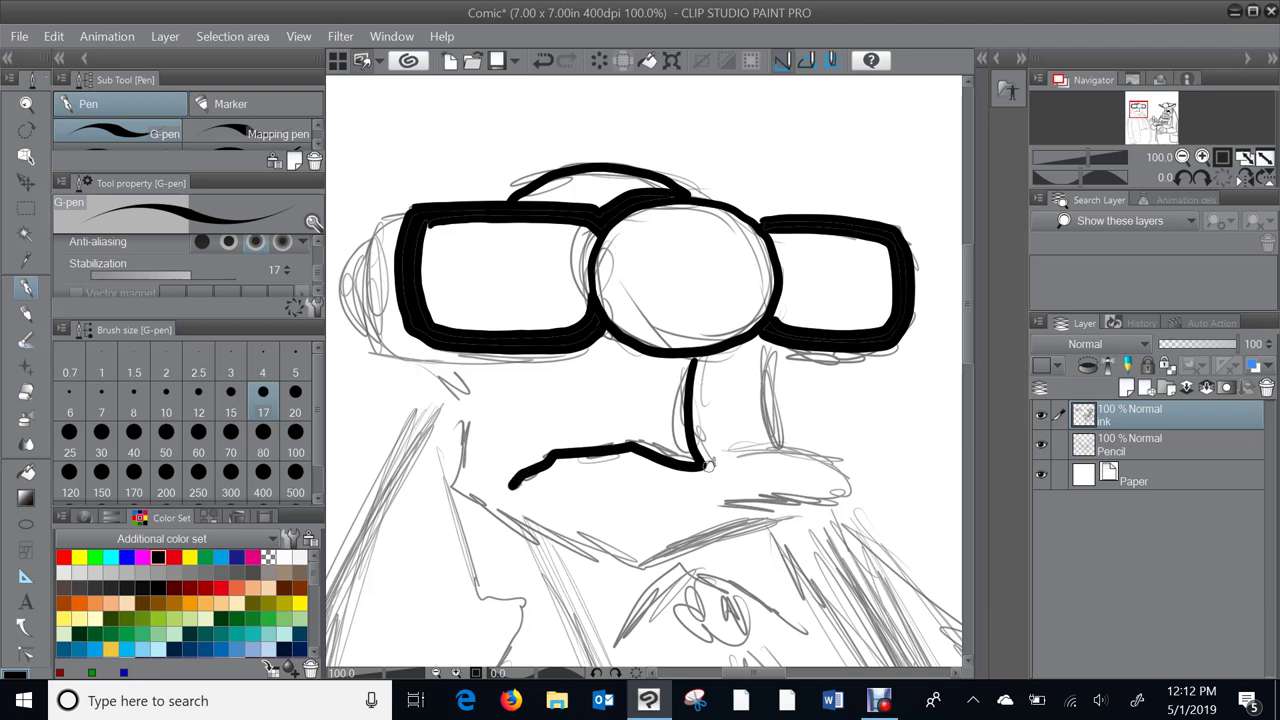
mouse_move(706, 465)
left_mouse_down()
mouse_move(799, 452)
mouse_move(859, 489)
mouse_move(829, 505)
mouse_move(707, 508)
left_mouse_up()
left_click_drag(766, 346, 774, 434)
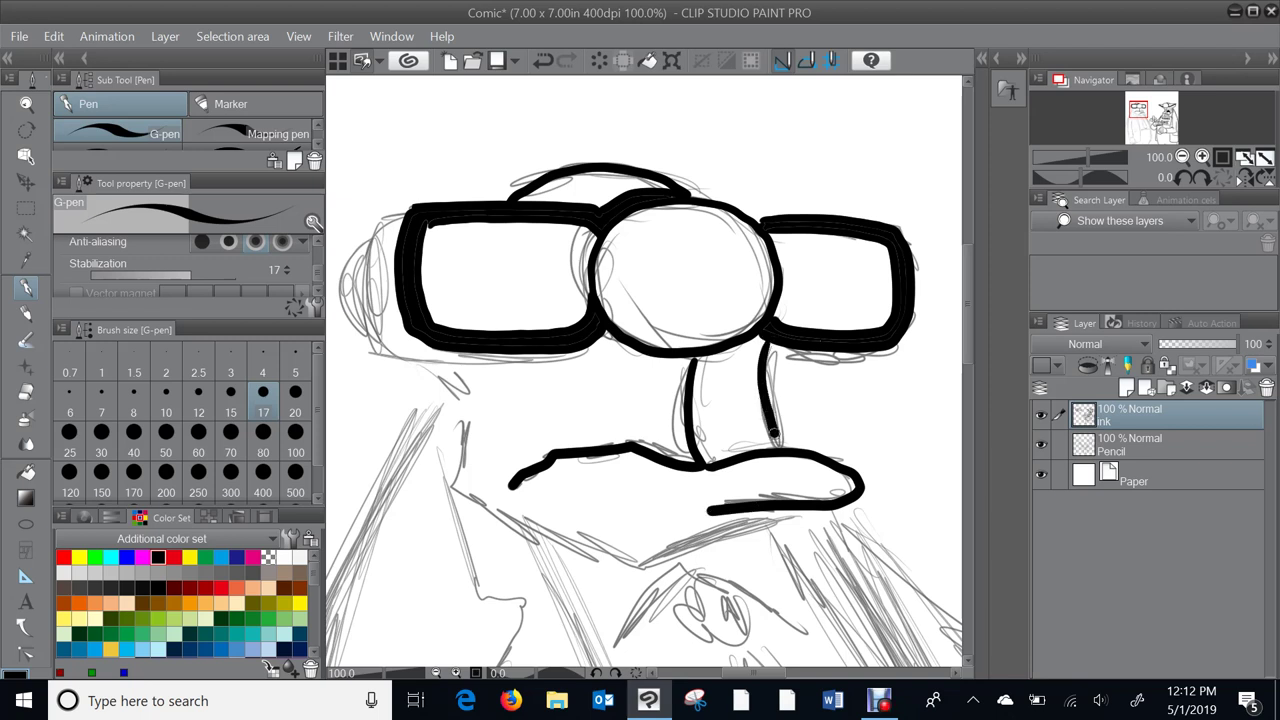
mouse_move(804, 509)
left_mouse_down()
mouse_move(640, 566)
mouse_move(458, 487)
mouse_move(461, 378)
mouse_move(354, 298)
mouse_move(345, 263)
mouse_move(389, 228)
left_mouse_up()
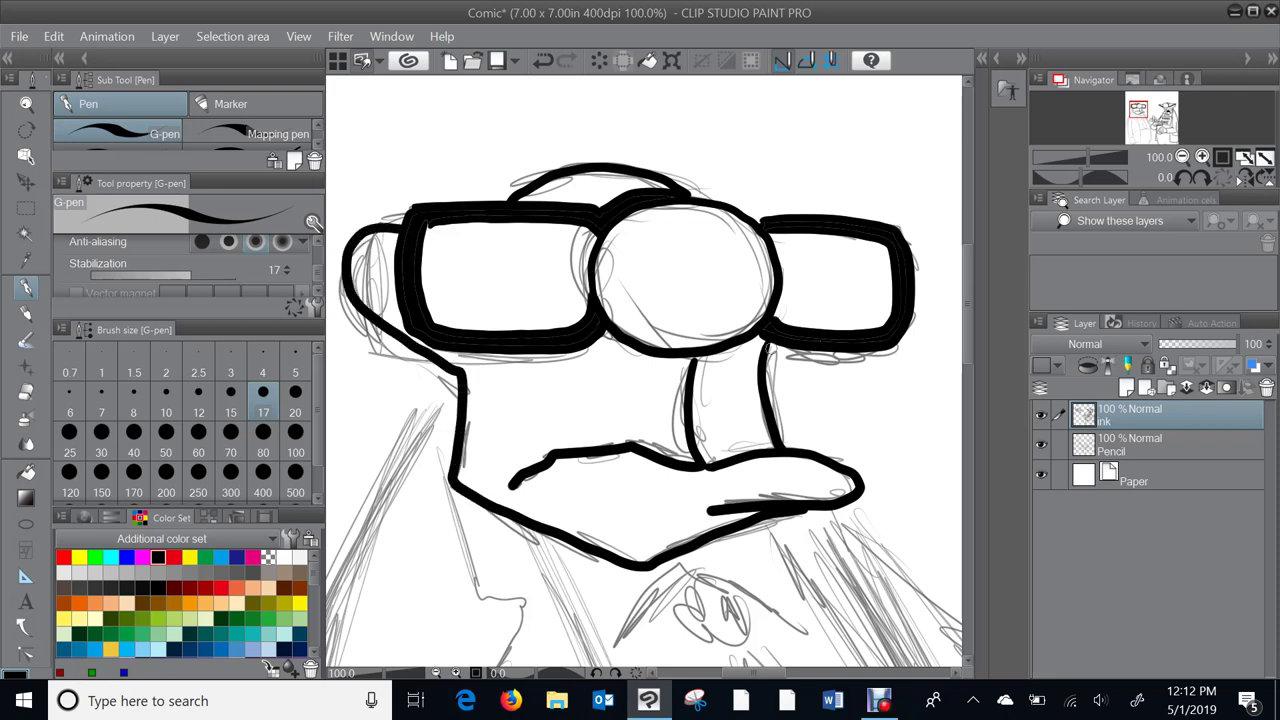
left_click_drag(803, 347, 770, 367)
- Ink the pointed shirt collar beneath the chin
scroll(790, 323, "down", 5)
left_click_drag(647, 304, 569, 383)
mouse_move(645, 307)
left_mouse_down()
mouse_move(767, 372)
mouse_move(757, 300)
left_mouse_up()
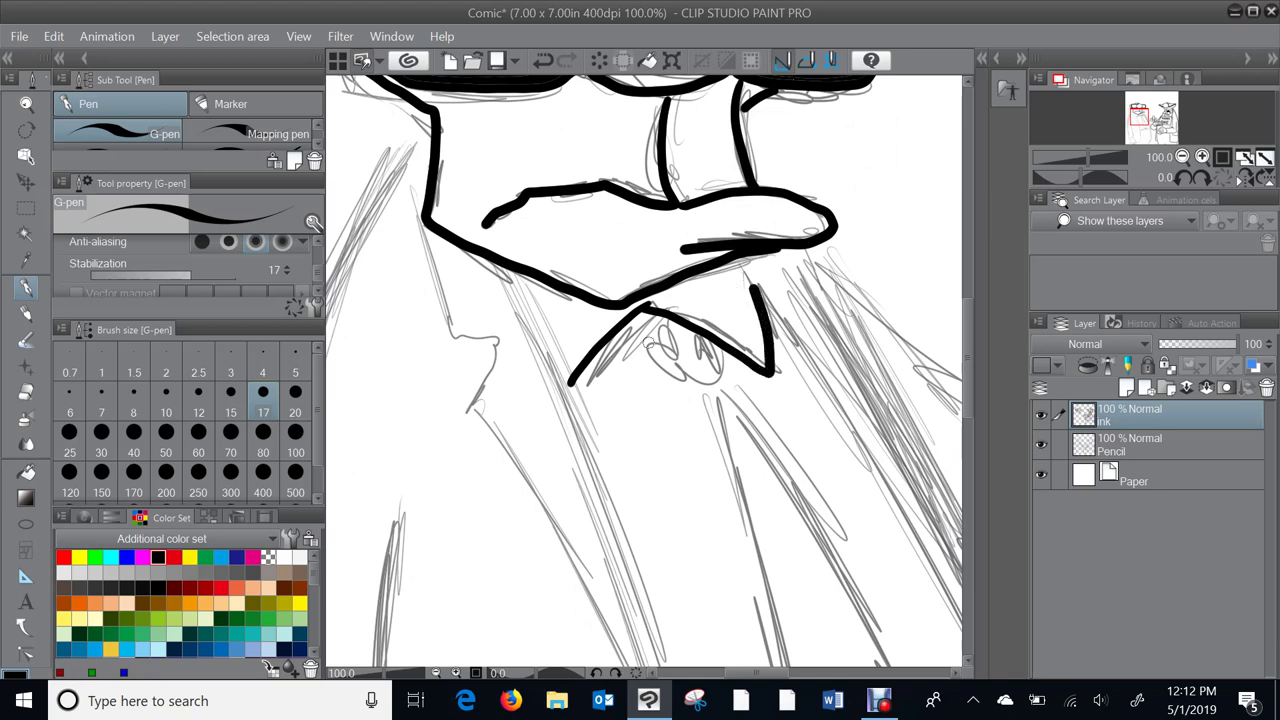
- Ink the coat's long outer sleeve edge from the neck downward and the inner sleeve line with its elbow creases
mouse_move(624, 325)
left_mouse_down()
mouse_move(755, 244)
mouse_move(672, 227)
left_mouse_up()
scroll(770, 272, "down", 3)
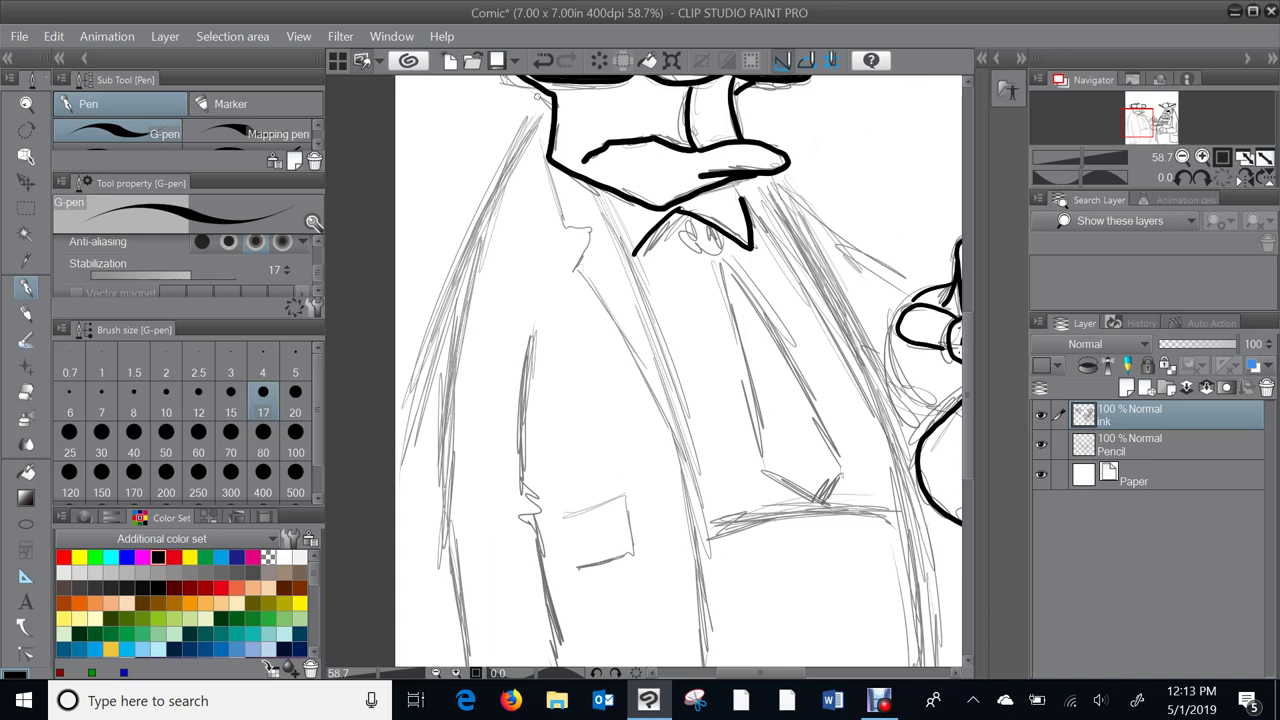
mouse_move(518, 137)
left_mouse_down()
mouse_move(445, 493)
mouse_move(459, 648)
left_mouse_up()
mouse_move(533, 338)
left_mouse_down()
mouse_move(523, 477)
mouse_move(534, 522)
left_mouse_up()
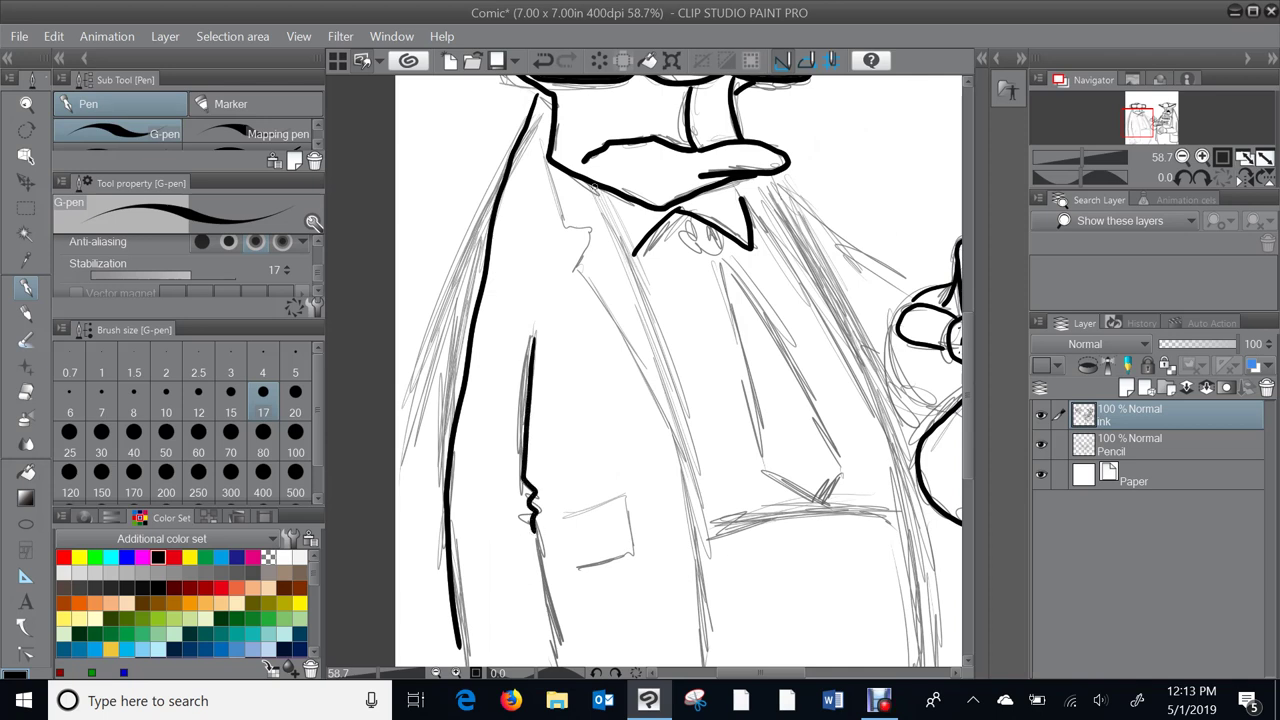
- Ink the near side of the coat's front opening, extend the outer sleeve edge to the cuff, and thicken its join
mouse_move(603, 196)
left_mouse_down()
mouse_move(669, 356)
mouse_move(706, 609)
left_mouse_up()
scroll(704, 610, "down", 5)
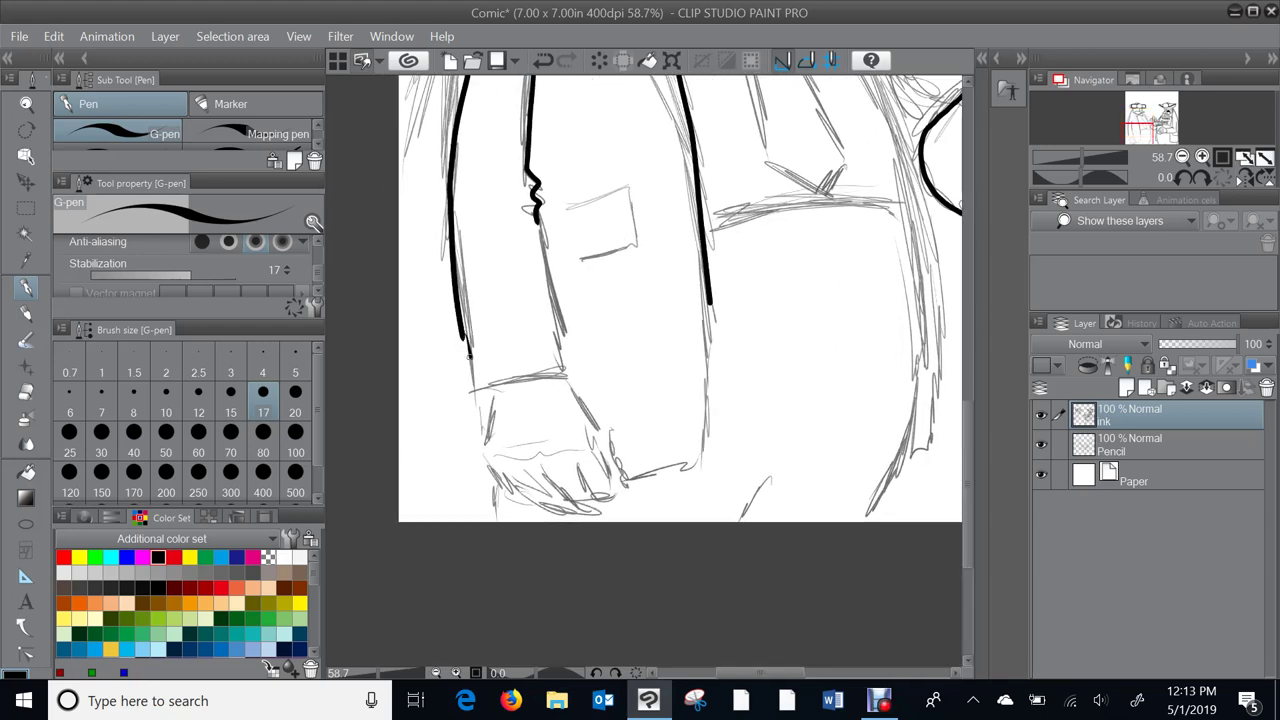
left_click_drag(465, 339, 477, 392)
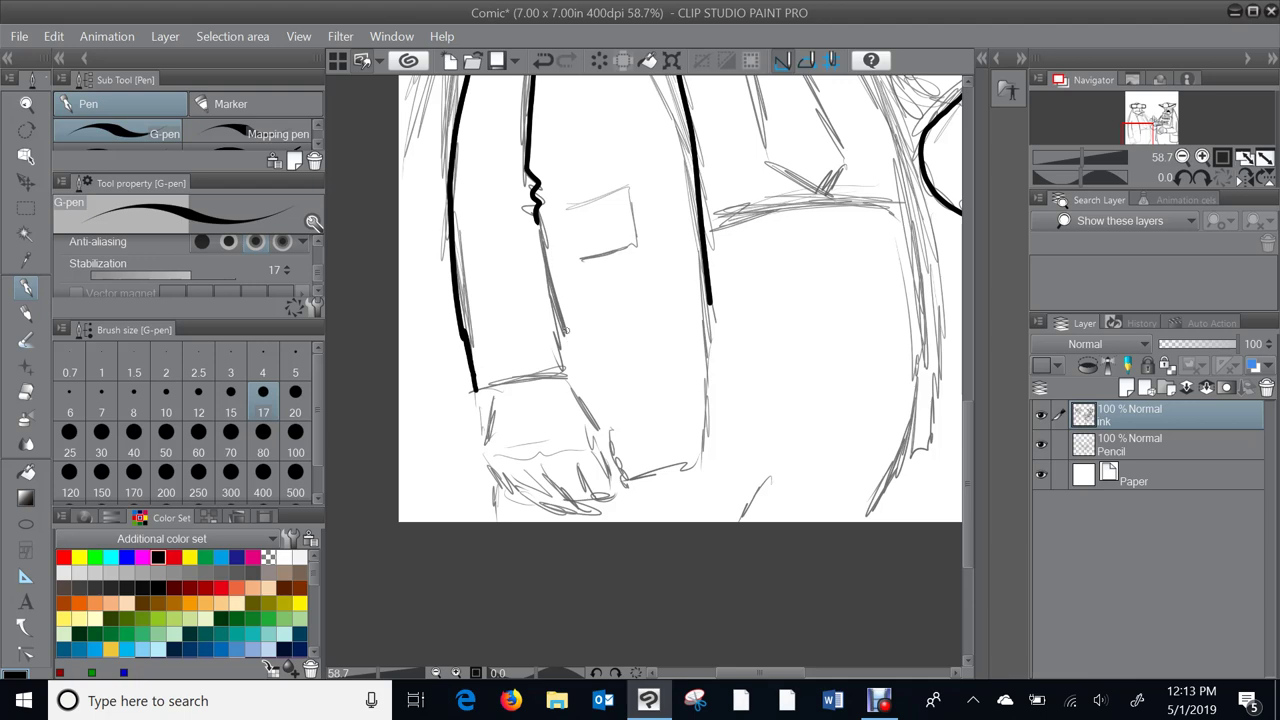
scroll(667, 266, "up", 2)
left_click_drag(540, 306, 760, 266)
scroll(750, 280, "up", 2)
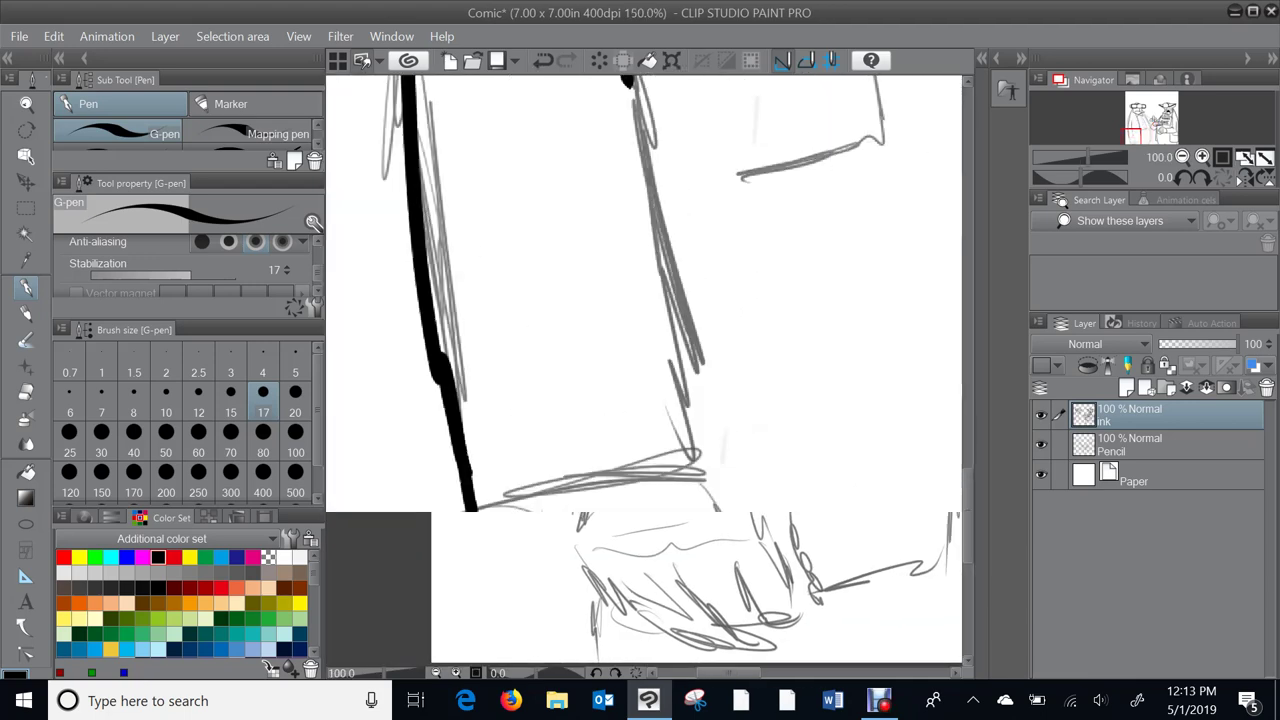
left_click_drag(366, 313, 381, 372)
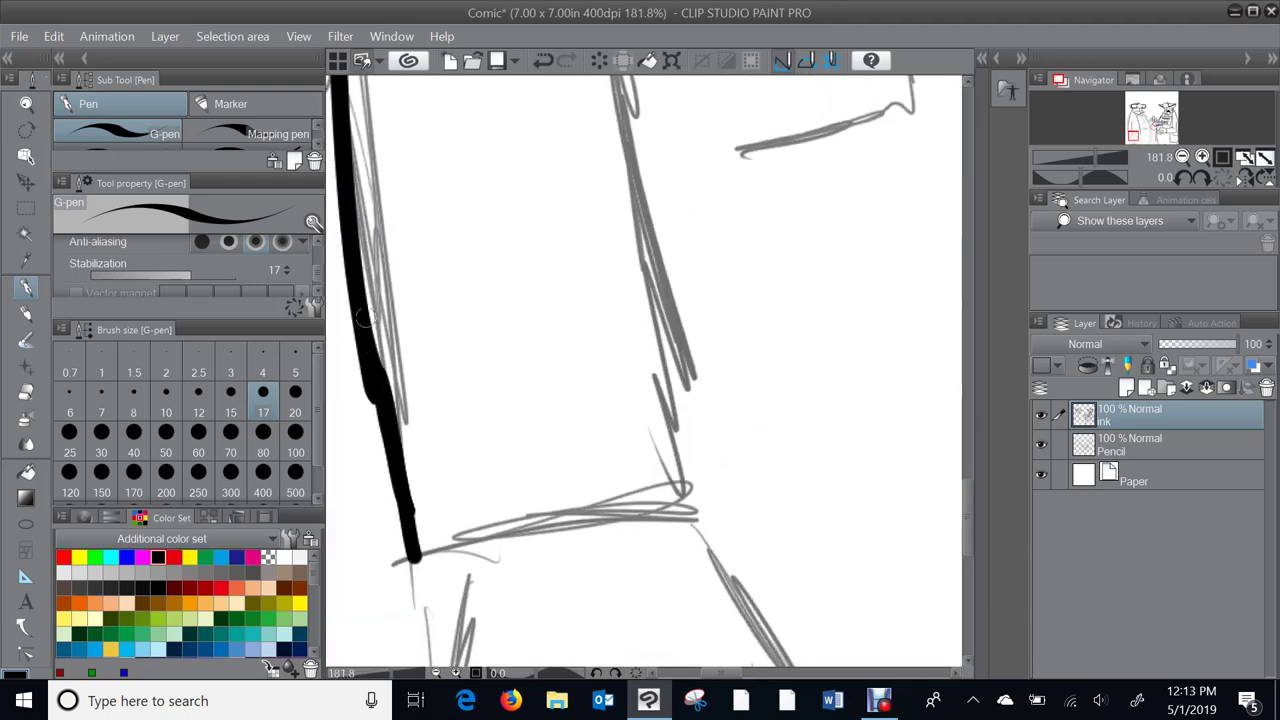
mouse_move(385, 433)
left_mouse_down()
mouse_move(390, 450)
mouse_move(381, 424)
left_mouse_up()
- Ink the inner sleeve edge from the elbow creases to the wrist and close it with the cuff line
left_click_drag(395, 366, 304, 491)
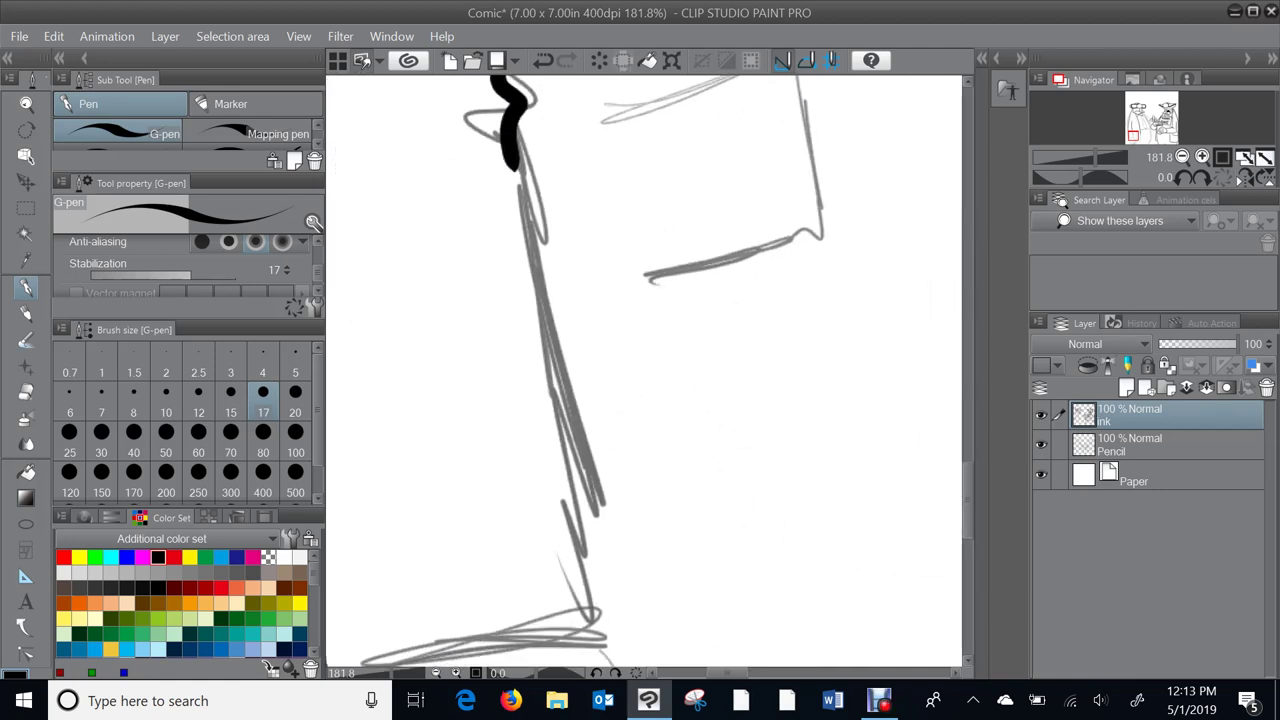
mouse_move(527, 177)
left_mouse_down()
mouse_move(516, 162)
mouse_move(532, 190)
mouse_move(597, 630)
mouse_move(723, 343)
mouse_move(452, 396)
mouse_move(454, 356)
left_mouse_up()
scroll(764, 345, "down", 1)
- Ink both sides of the hand below the cuff, including the bent thumb and its inner line
left_click_drag(764, 345, 656, 189)
left_click_drag(446, 228, 418, 392)
mouse_move(615, 205)
left_mouse_down()
mouse_move(671, 257)
mouse_move(739, 387)
mouse_move(784, 411)
mouse_move(745, 452)
left_mouse_up()
left_click_drag(694, 378, 720, 427)
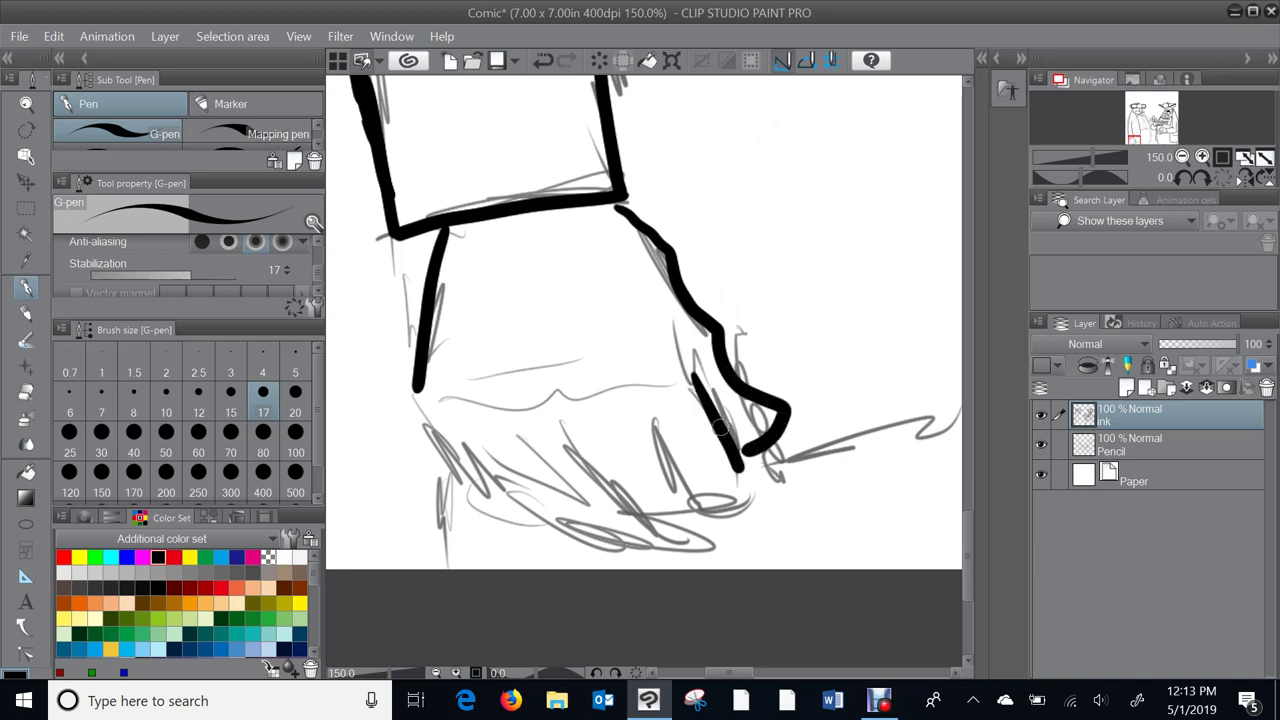
- Ink the curled fingers and wavy knuckle line, plus the short coat edge lines beside the wrist and below the hand
mouse_move(637, 443)
left_mouse_down()
mouse_move(712, 532)
mouse_move(751, 527)
mouse_move(745, 470)
left_mouse_up()
mouse_move(561, 454)
left_mouse_down()
mouse_move(654, 552)
mouse_move(676, 556)
mouse_move(712, 533)
left_mouse_up()
mouse_move(492, 447)
left_mouse_down()
mouse_move(595, 540)
mouse_move(628, 526)
left_mouse_up()
mouse_move(415, 395)
left_mouse_down()
mouse_move(523, 513)
mouse_move(538, 506)
mouse_move(439, 450)
mouse_move(453, 553)
left_mouse_up()
left_click_drag(410, 247, 415, 292)
mouse_move(448, 405)
left_mouse_down()
mouse_move(560, 416)
mouse_move(657, 383)
left_mouse_up()
scroll(654, 352, "down", 3)
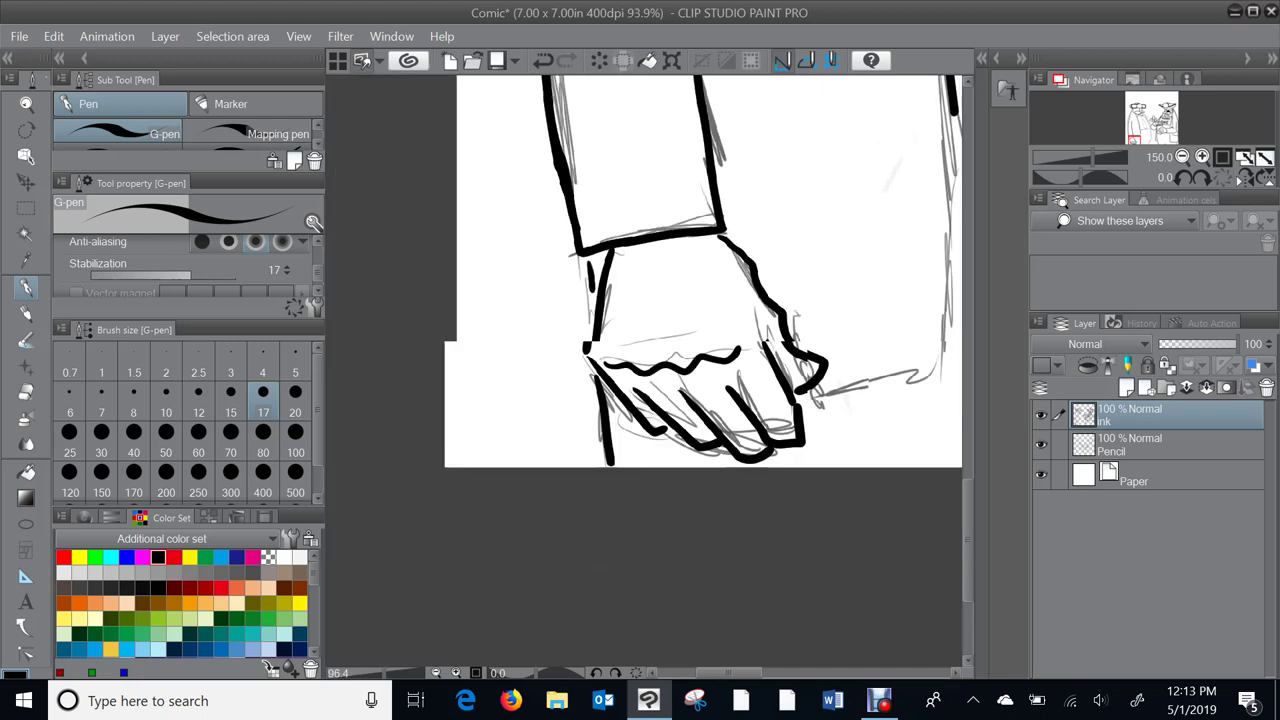
- Ink the coat's pocket flap and the lower front edge curving into the bottom hem toward the thumb
left_click_drag(752, 233, 681, 305)
mouse_move(414, 189)
left_mouse_down()
mouse_move(524, 151)
mouse_move(531, 210)
mouse_move(490, 247)
mouse_move(433, 259)
left_mouse_up()
mouse_move(635, 308)
left_mouse_down()
mouse_move(643, 457)
mouse_move(631, 518)
mouse_move(582, 553)
mouse_move(527, 565)
left_mouse_up()
- Ink the trousers' curved waistline, the short crease between the legs, and the outer leg edge
mouse_move(641, 202)
left_mouse_down()
mouse_move(761, 176)
mouse_move(916, 196)
left_mouse_up()
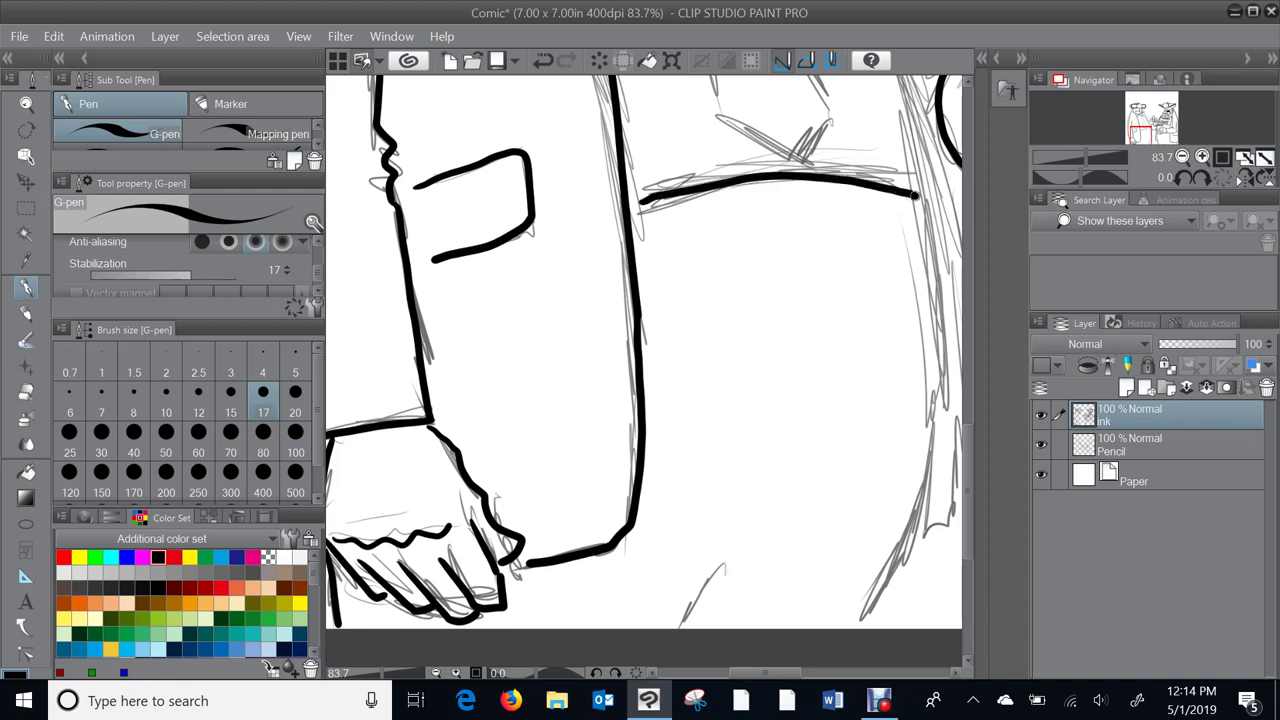
left_click_drag(877, 457, 784, 250)
left_click_drag(644, 361, 427, 587)
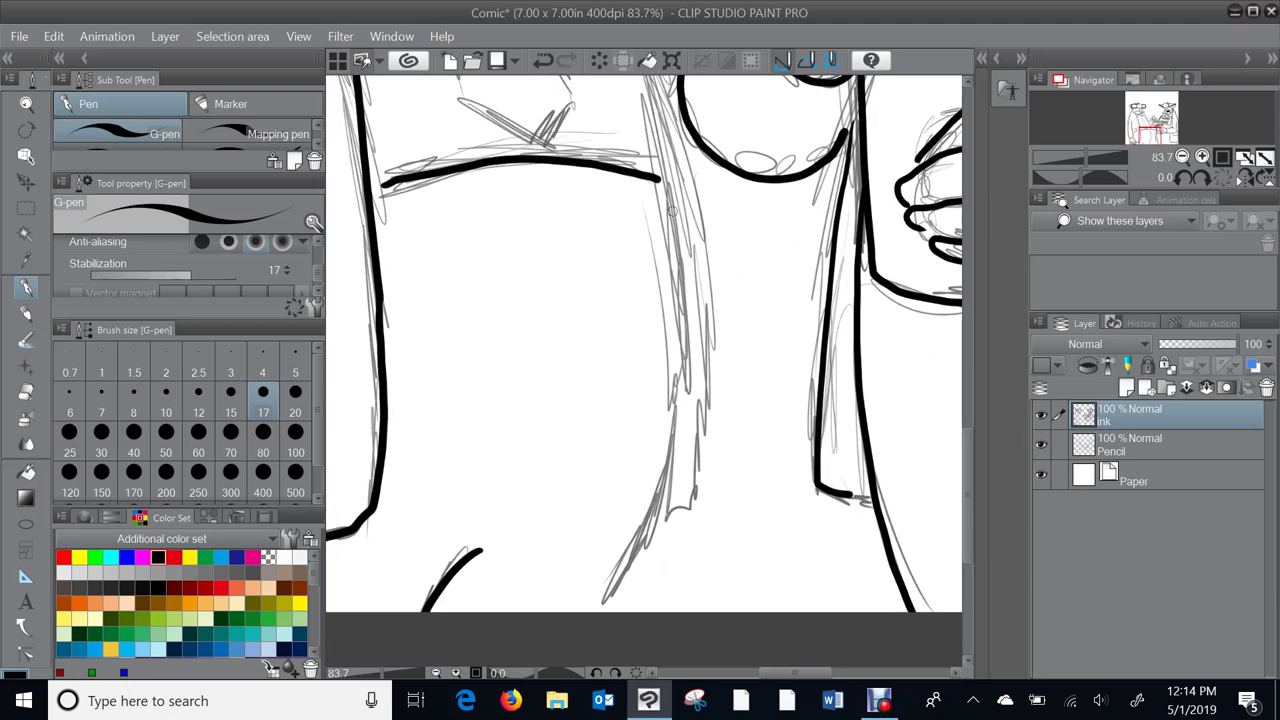
mouse_move(668, 185)
left_mouse_down()
mouse_move(683, 270)
mouse_move(679, 422)
mouse_move(614, 600)
left_mouse_up()
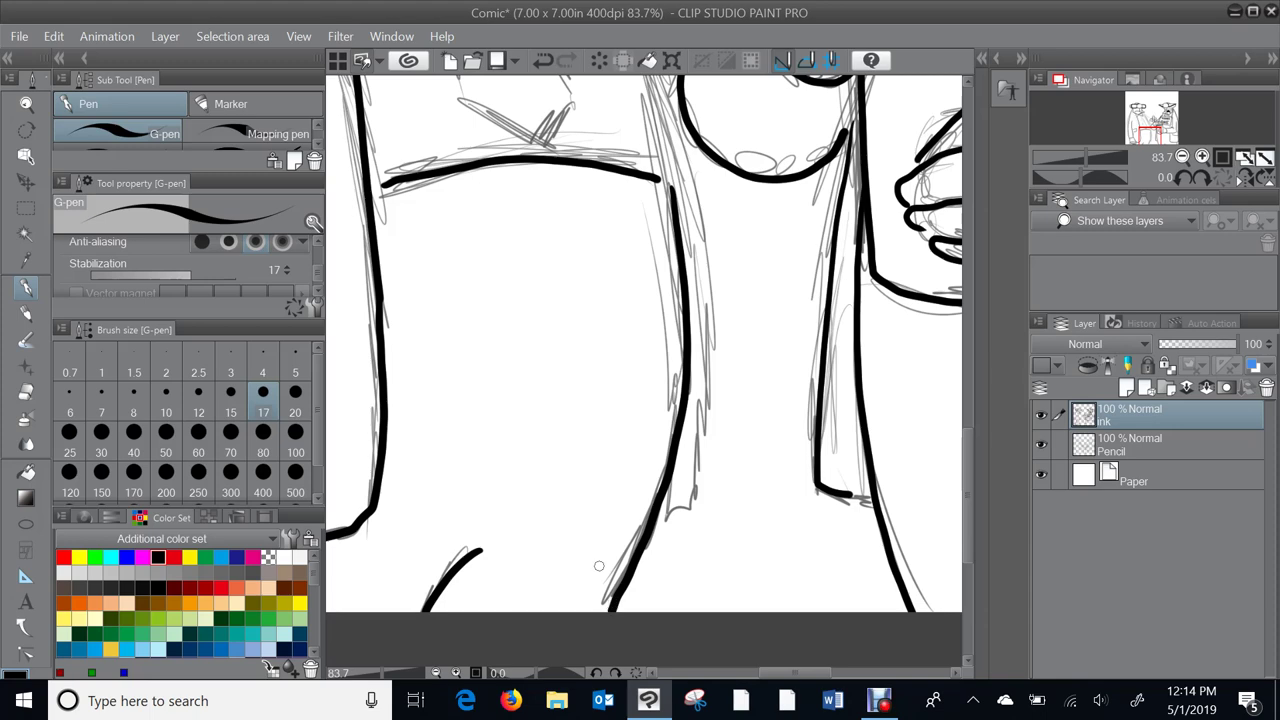
- Ink the necktie with its knot, two long sides and pointed tip
left_click_drag(599, 240, 679, 607)
mouse_move(406, 113)
left_mouse_down()
mouse_move(434, 146)
mouse_move(463, 140)
mouse_move(447, 155)
mouse_move(452, 175)
mouse_move(504, 297)
mouse_move(548, 467)
mouse_move(618, 508)
mouse_move(650, 460)
left_mouse_up()
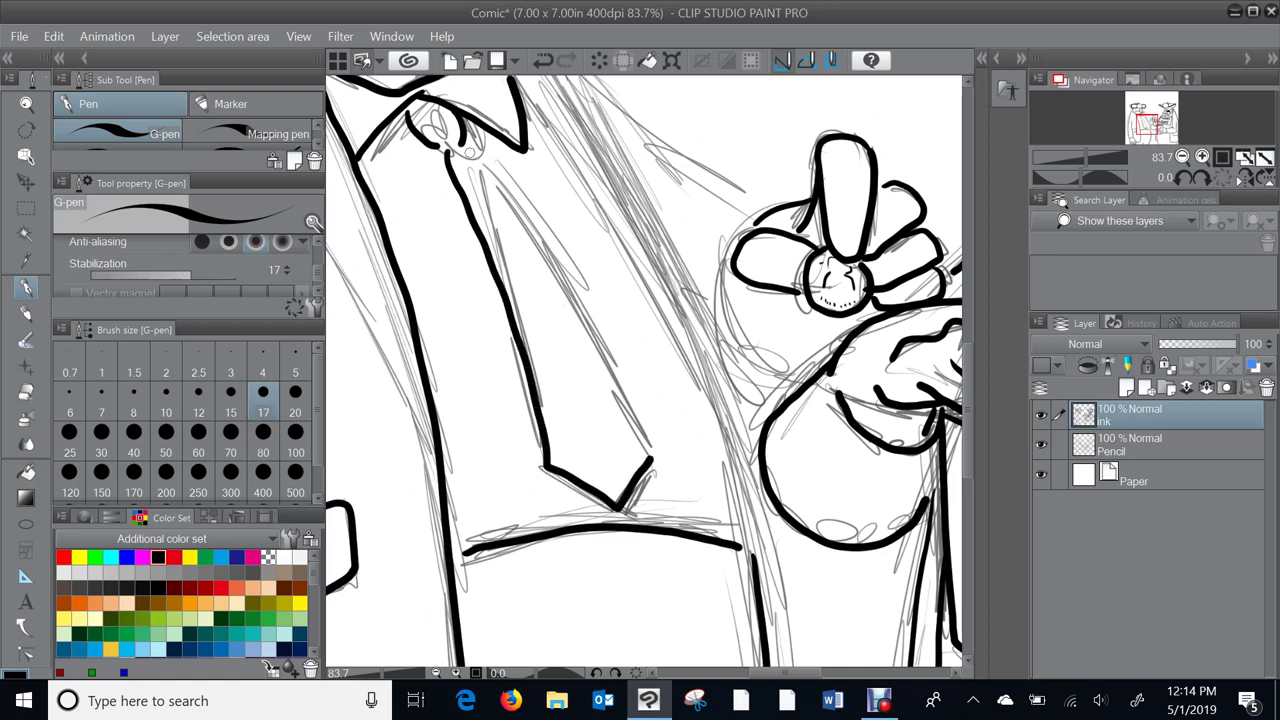
mouse_move(458, 150)
left_mouse_down()
mouse_move(537, 232)
mouse_move(651, 455)
left_mouse_up()
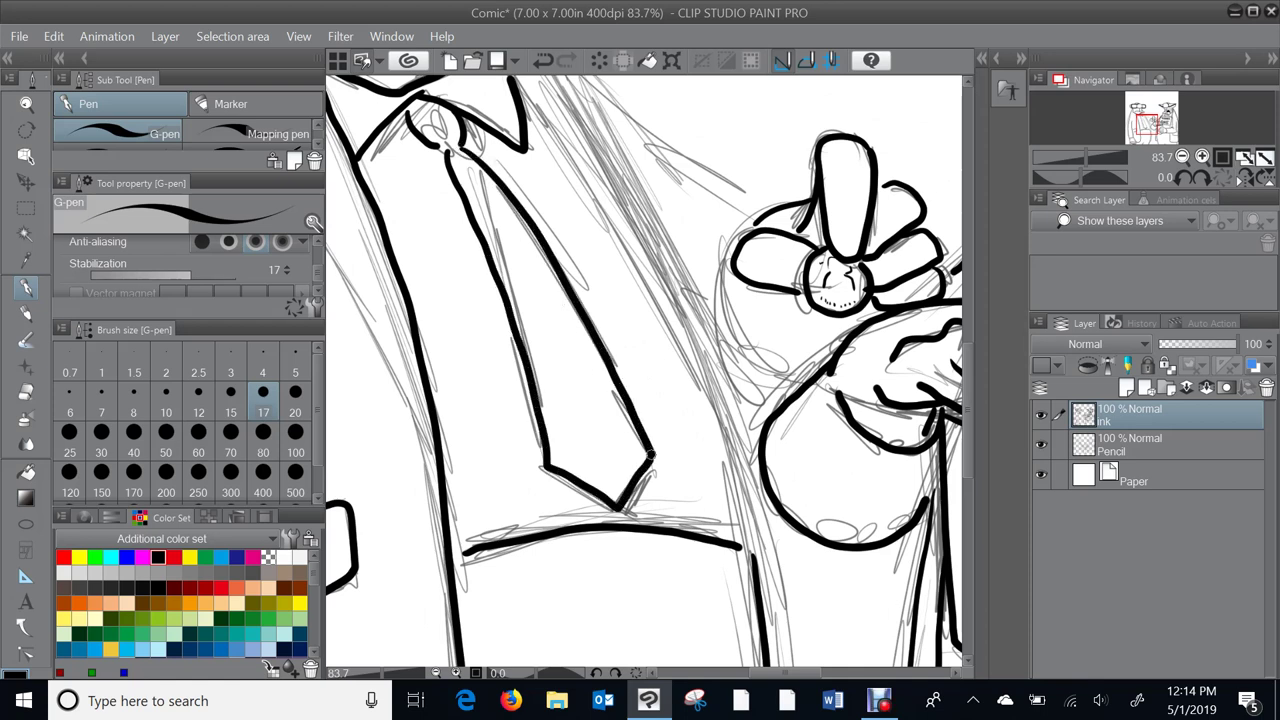
- Ink the coat's near lapel from the collar through its notch down to the front opening
scroll(832, 255, "down", 1)
mouse_move(832, 255)
left_mouse_down()
mouse_move(763, 355)
mouse_move(944, 338)
left_mouse_up()
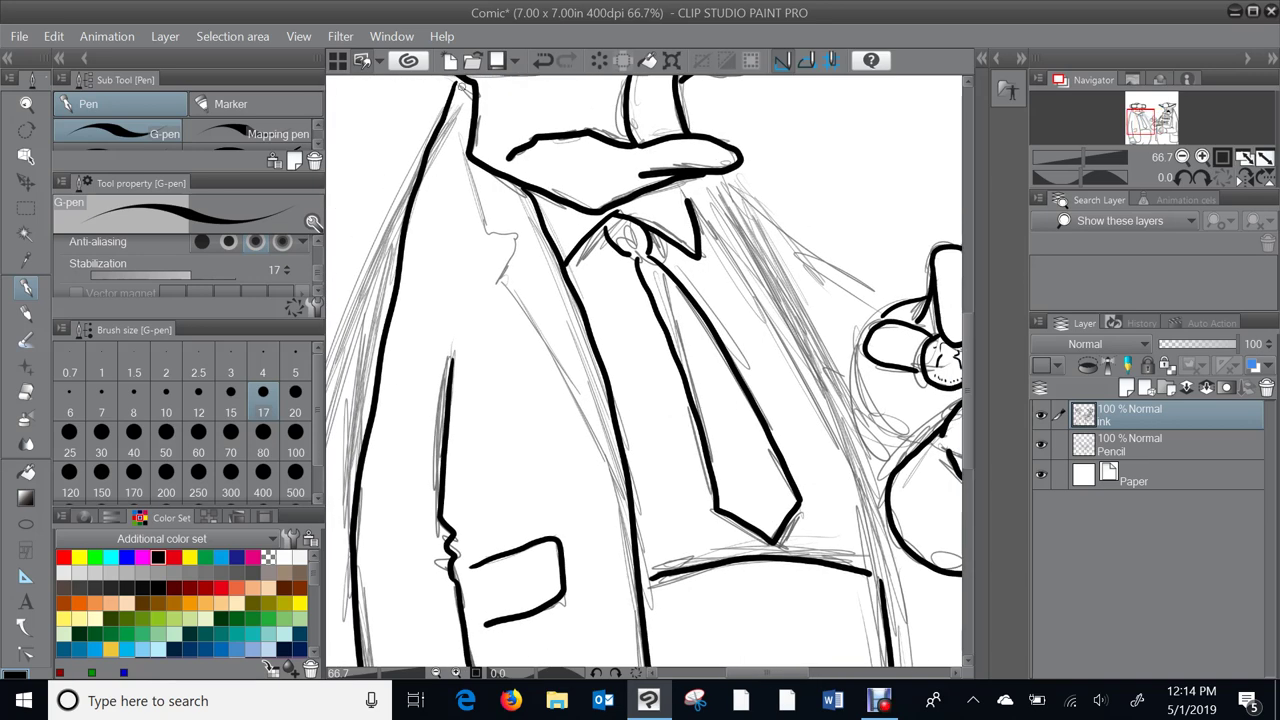
mouse_move(458, 80)
left_mouse_down()
mouse_move(473, 205)
mouse_move(518, 232)
mouse_move(500, 274)
mouse_move(630, 505)
left_mouse_up()
left_click_drag(720, 148, 593, 78)
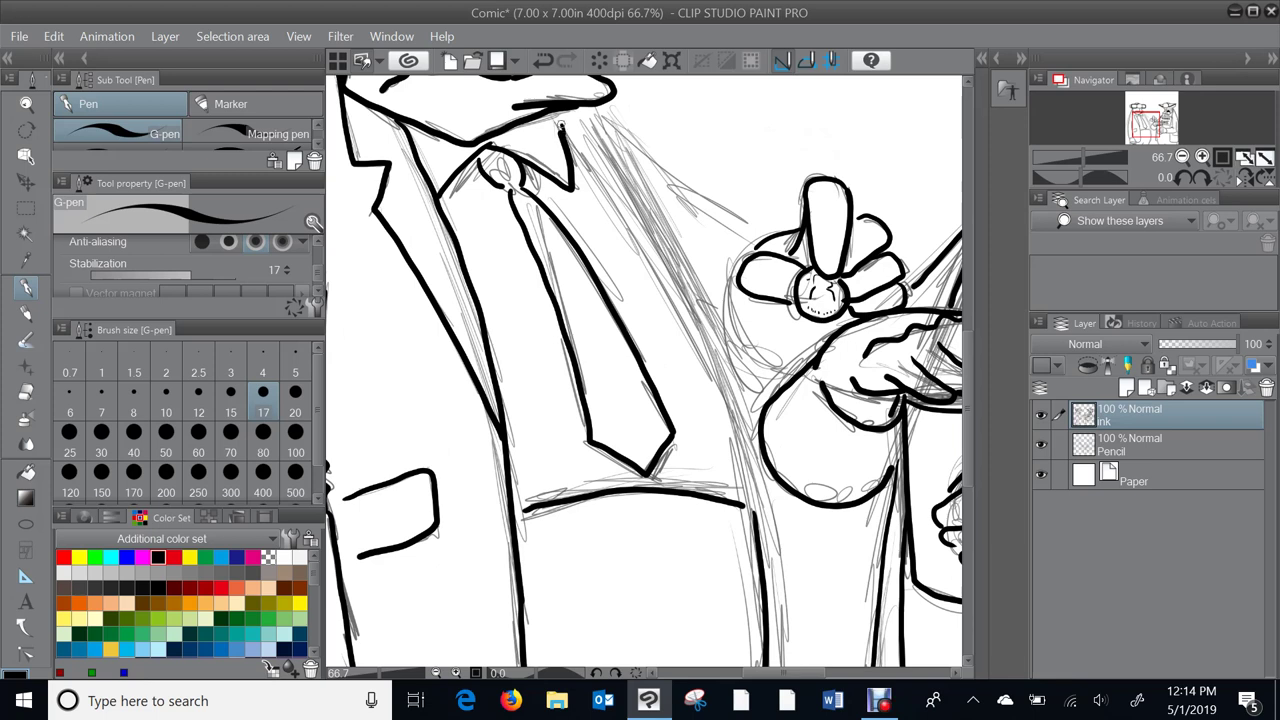
- Ink the shirt's far edge, the far lapel with its notch, and the outstretched arm's sleeve up to the hand
mouse_move(558, 116)
left_mouse_down()
mouse_move(710, 368)
mouse_move(750, 498)
left_mouse_up()
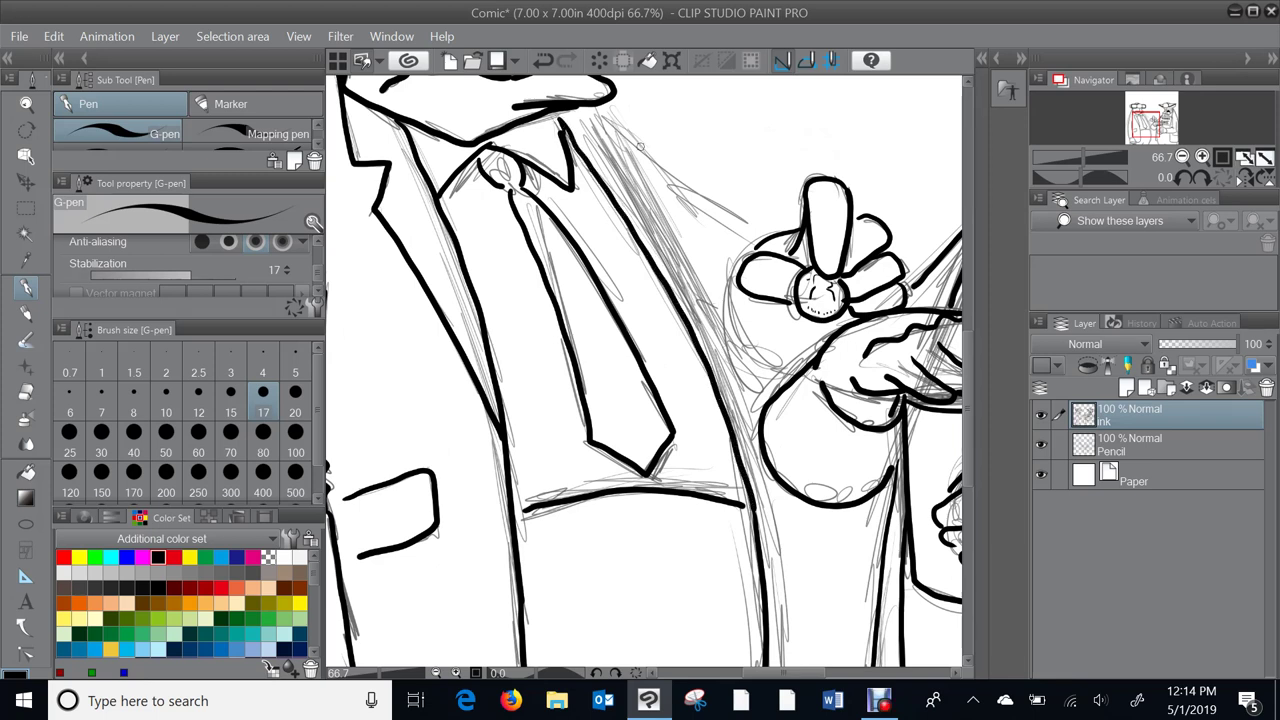
mouse_move(611, 152)
left_mouse_down()
mouse_move(650, 202)
mouse_move(722, 384)
left_mouse_up()
mouse_move(604, 110)
left_mouse_down()
mouse_move(720, 222)
mouse_move(721, 288)
left_mouse_up()
mouse_move(744, 246)
left_mouse_down()
mouse_move(720, 290)
mouse_move(734, 340)
left_mouse_up()
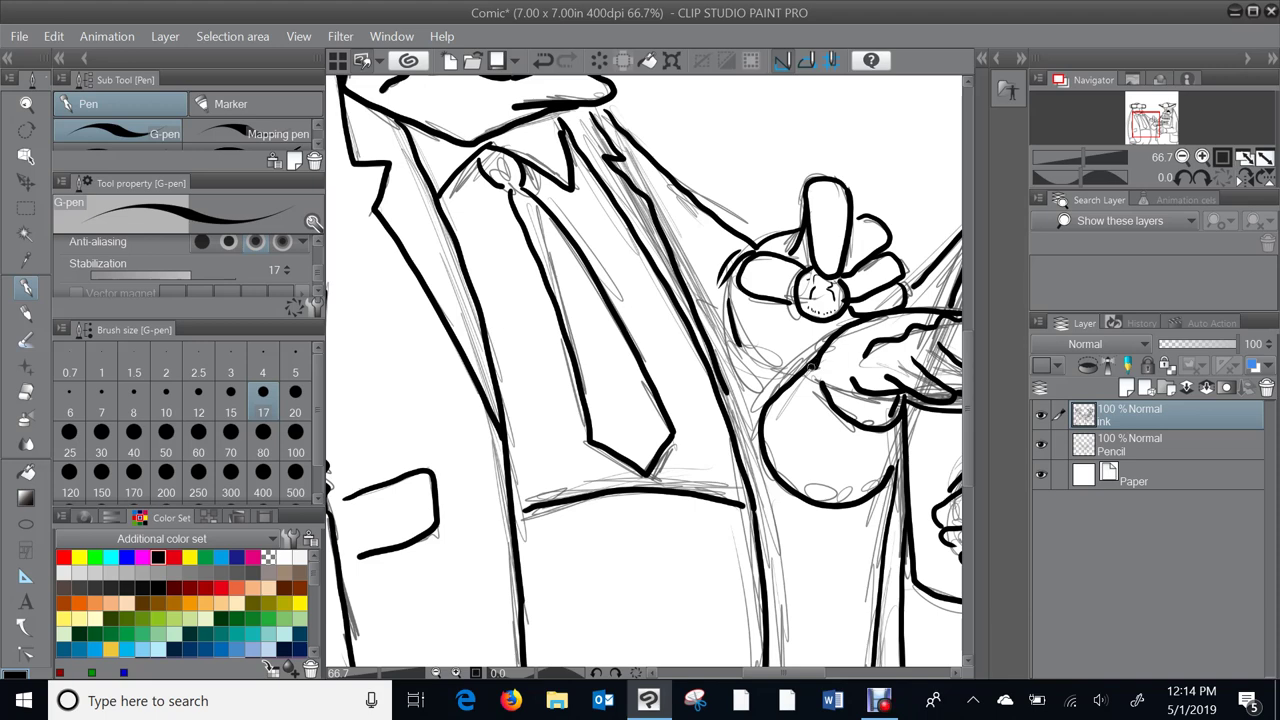
- Undo the last stroke and ink the far side of the coat hanging beside the trousers, including its bottom hem
mouse_move(795, 374)
left_mouse_down()
mouse_move(759, 373)
mouse_move(706, 324)
mouse_move(537, 86)
left_mouse_up()
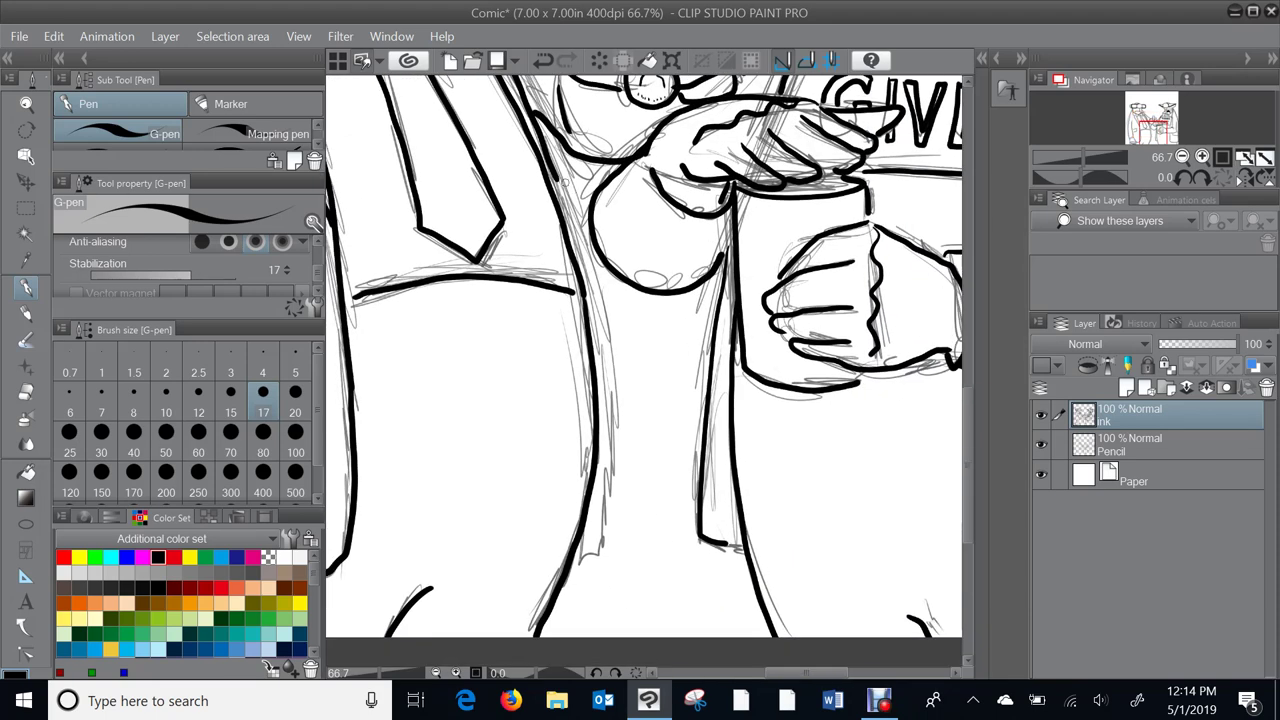
key("ctrl+z")
mouse_move(558, 185)
left_mouse_down()
mouse_move(612, 382)
mouse_move(613, 546)
left_mouse_up()
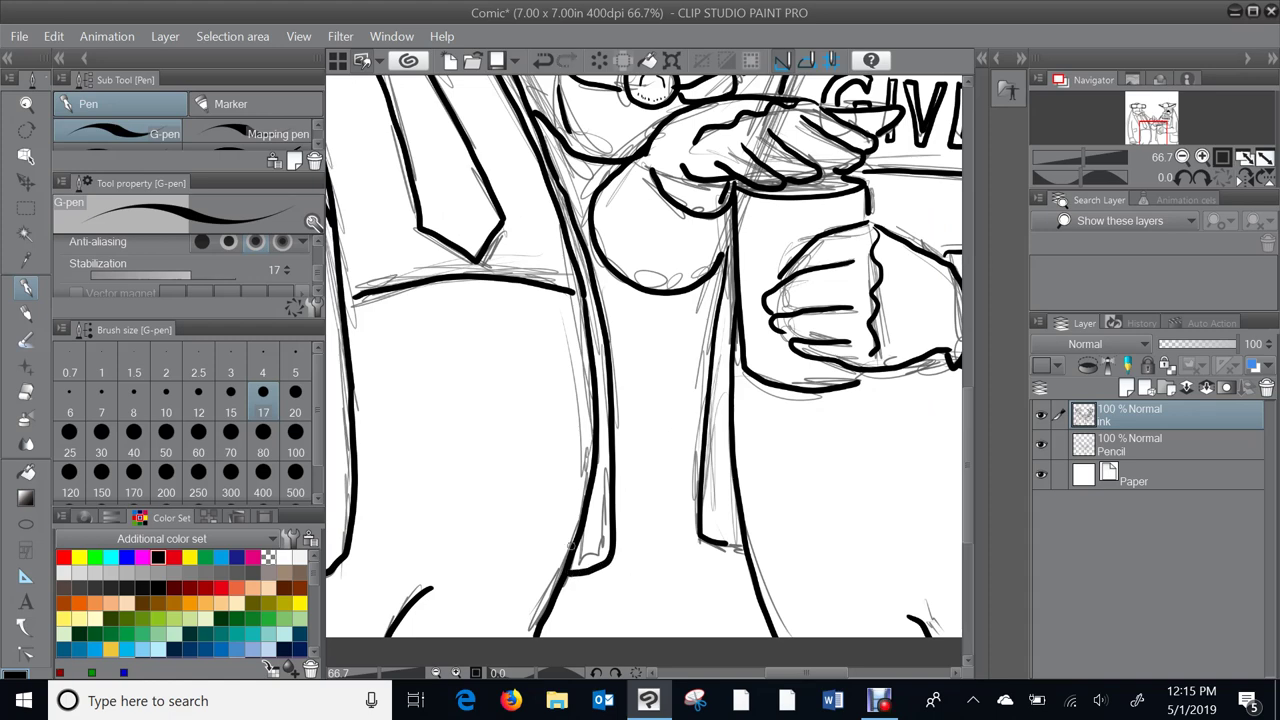
- Ink a second line parallel to the near arm's inner sleeve edge, from its top past the elbow creases
left_click_drag(571, 545, 848, 526)
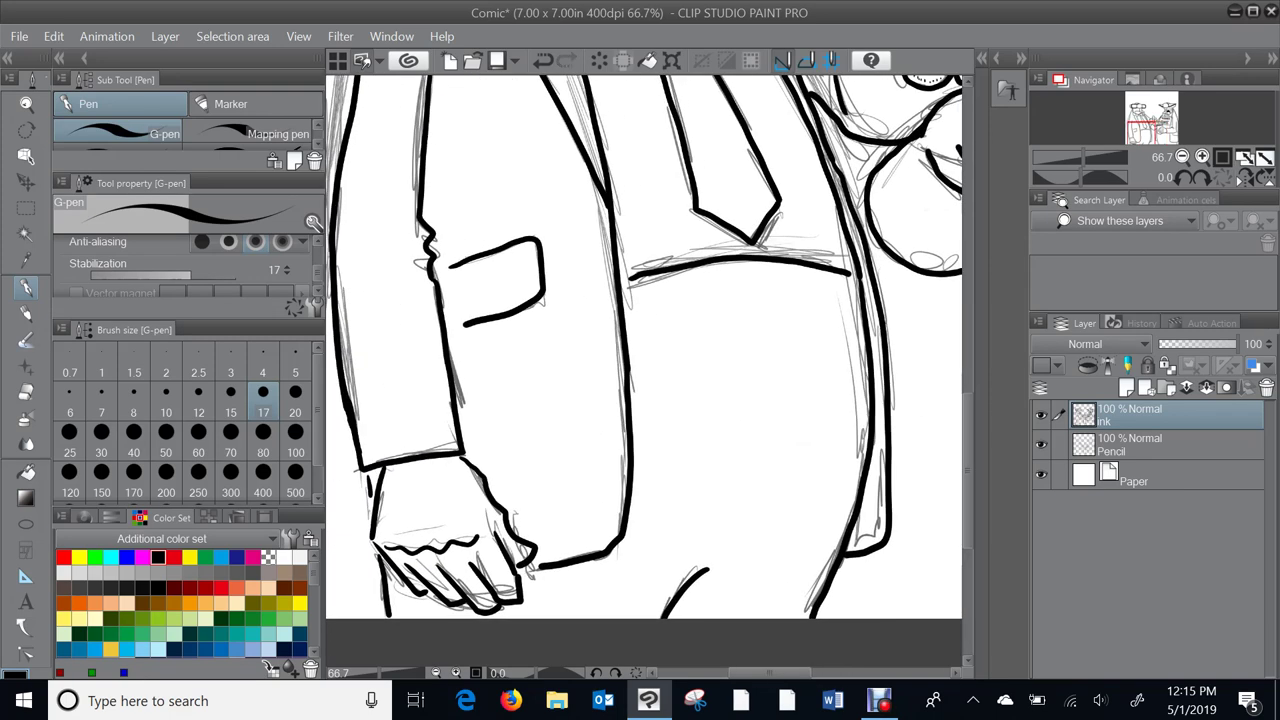
scroll(757, 335, "up", 3)
left_click_drag(620, 340, 894, 407)
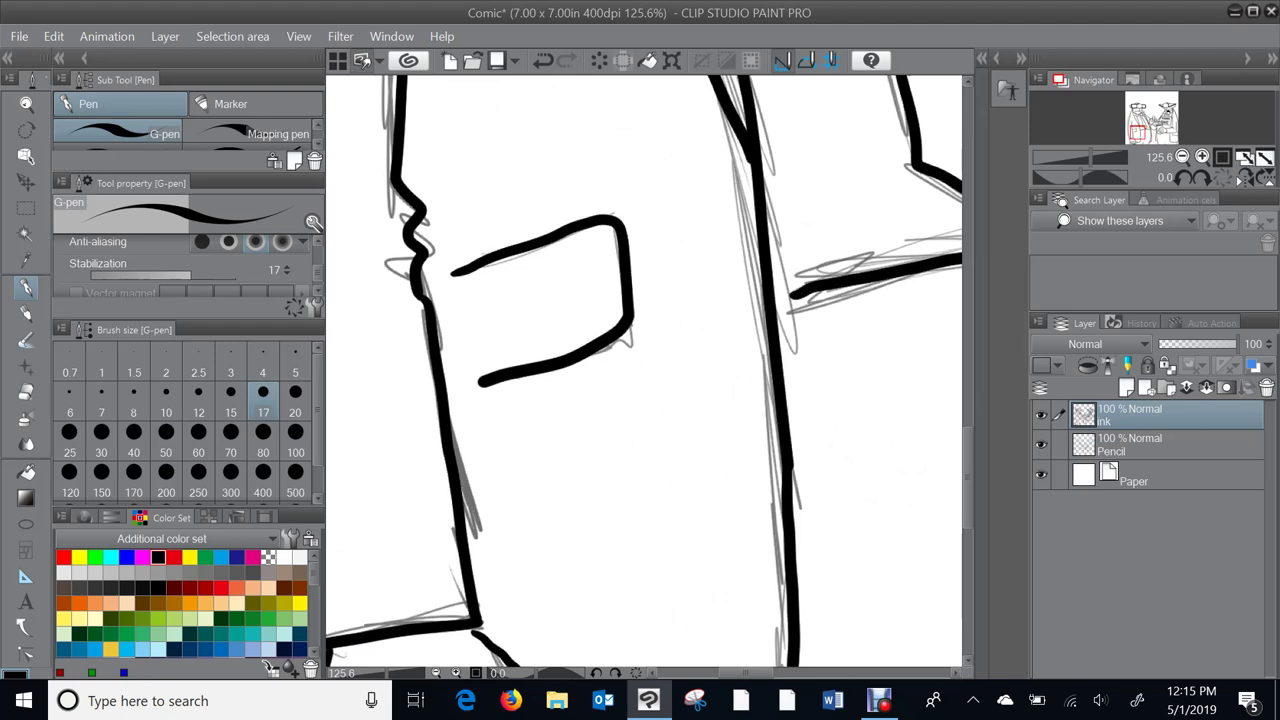
left_click_drag(620, 230, 697, 527)
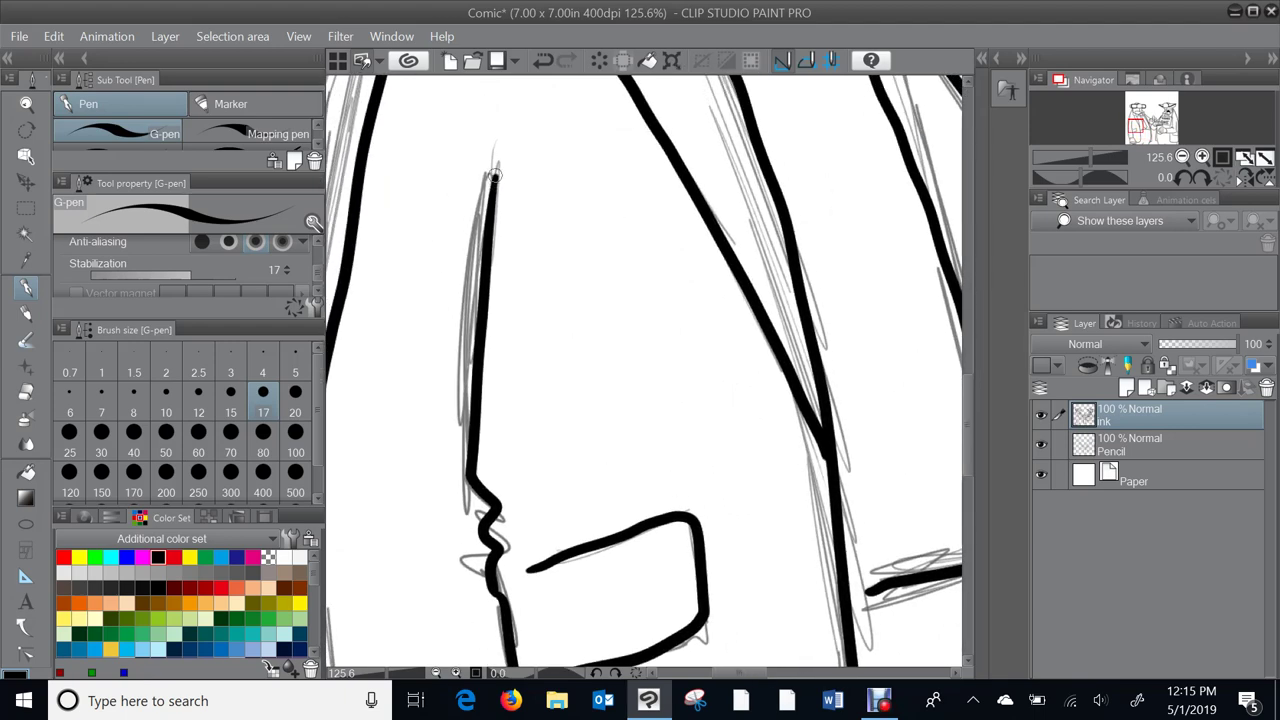
mouse_move(499, 168)
left_mouse_down()
mouse_move(489, 472)
mouse_move(521, 546)
left_mouse_up()
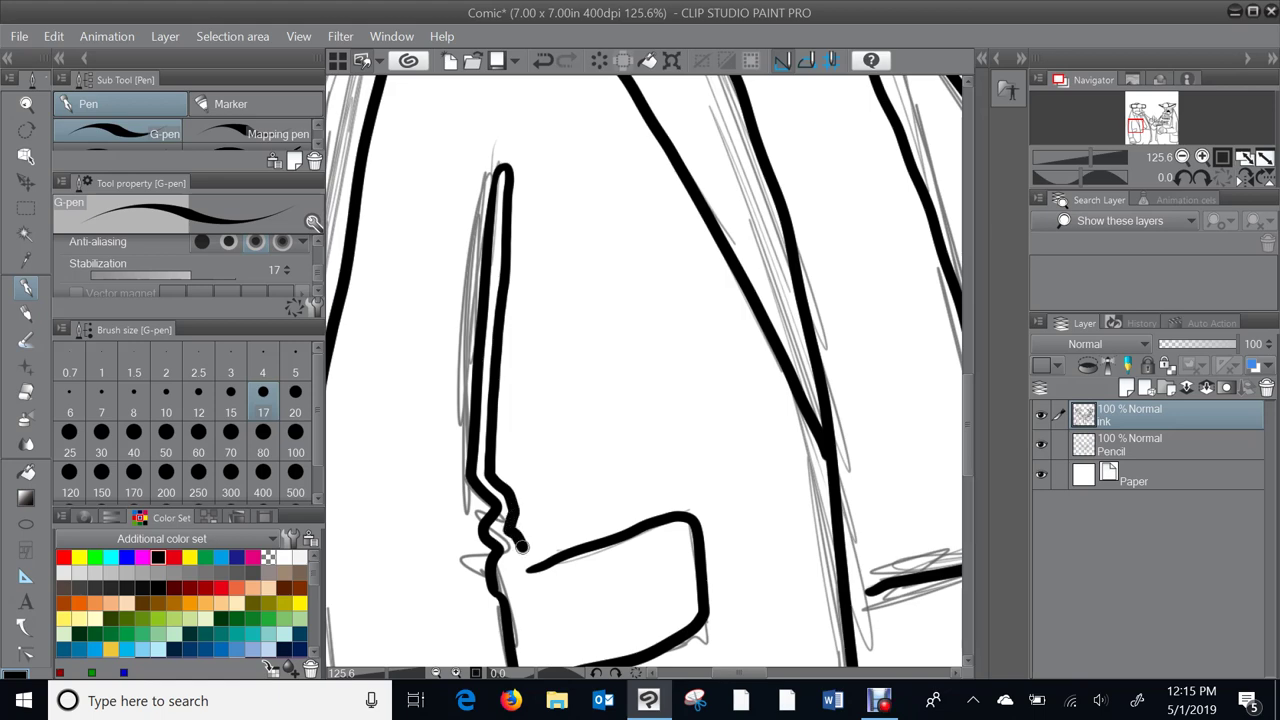
- Ink a second outline around the pocket flap and continue the parallel sleeve line down to the cuff
scroll(649, 371, "down", 1)
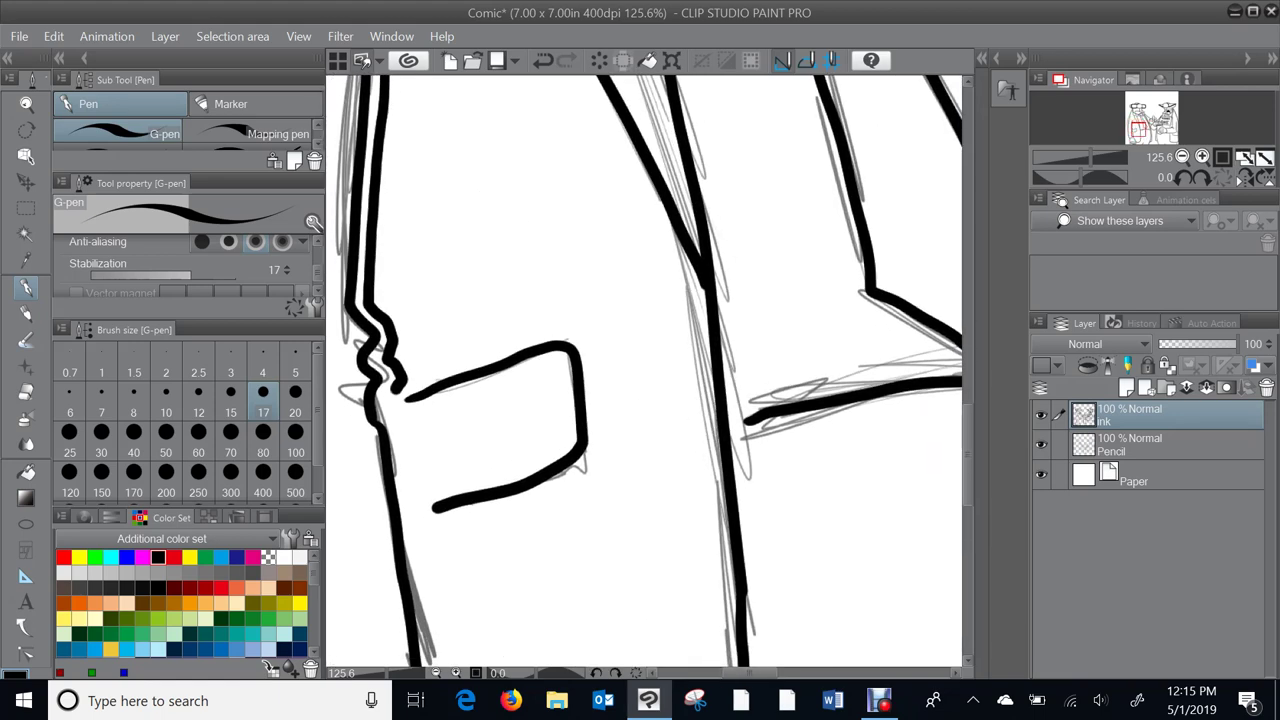
mouse_move(400, 389)
left_mouse_down()
mouse_move(573, 328)
mouse_move(590, 334)
mouse_move(600, 456)
left_mouse_up()
mouse_move(424, 531)
left_mouse_down()
mouse_move(549, 491)
mouse_move(596, 466)
mouse_move(602, 444)
left_mouse_up()
mouse_move(409, 402)
left_mouse_down()
mouse_move(398, 419)
mouse_move(416, 518)
mouse_move(493, 250)
mouse_move(470, 288)
mouse_move(498, 504)
mouse_move(478, 503)
mouse_move(790, 488)
left_mouse_up()
- Close the narrow coat gap beside the wrist and extend the line below the hand to the page edge
mouse_move(613, 515)
left_mouse_down()
mouse_move(627, 541)
mouse_move(620, 586)
left_mouse_up()
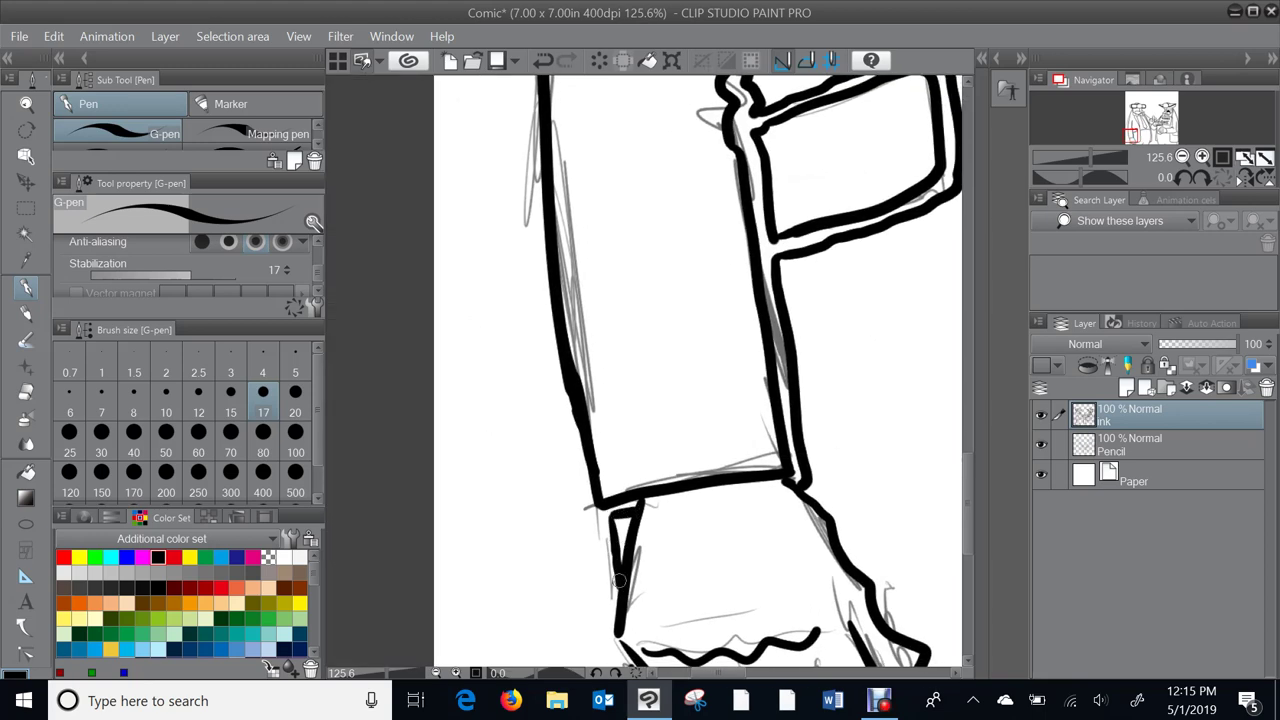
left_click_drag(613, 540, 511, 288)
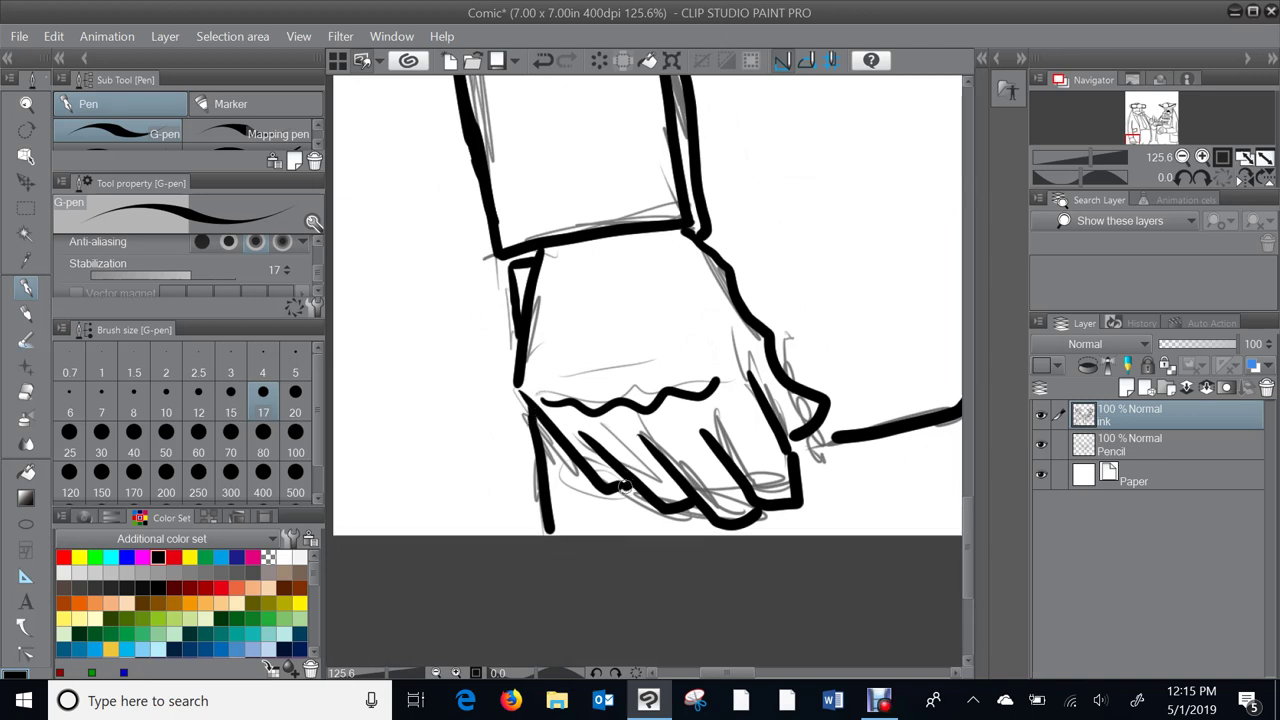
left_click_drag(547, 530, 551, 539)
- Join the coat's bottom hem to the thumb and ink a second line beside the crease between the legs
left_click_drag(798, 482, 570, 483)
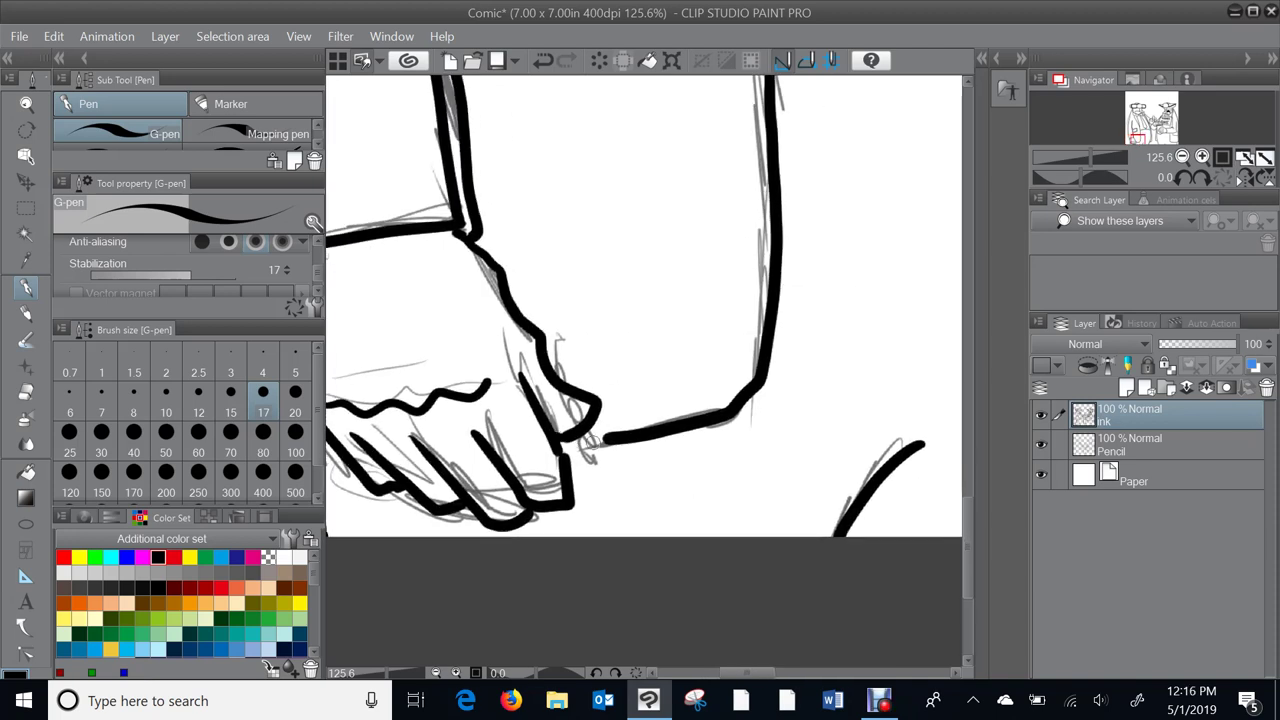
mouse_move(604, 438)
left_mouse_down()
mouse_move(561, 450)
mouse_move(324, 346)
left_mouse_up()
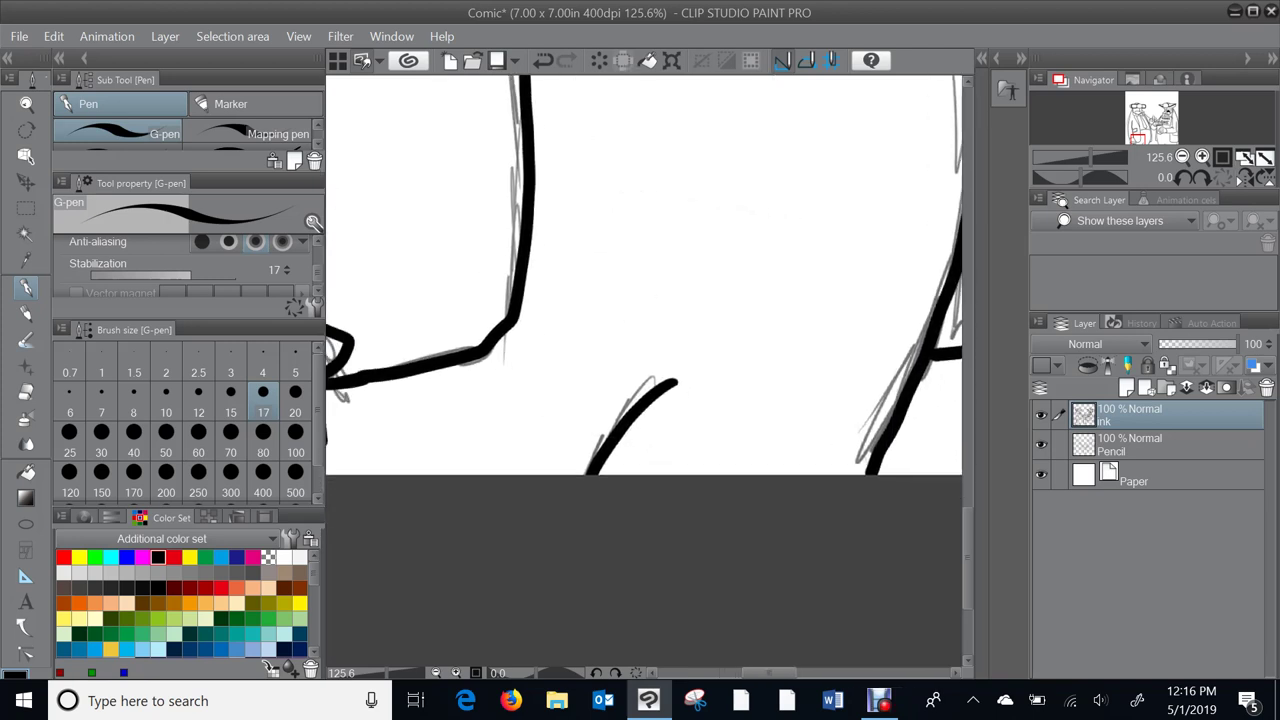
mouse_move(673, 384)
left_mouse_down()
mouse_move(684, 396)
mouse_move(619, 474)
mouse_move(899, 527)
left_mouse_up()
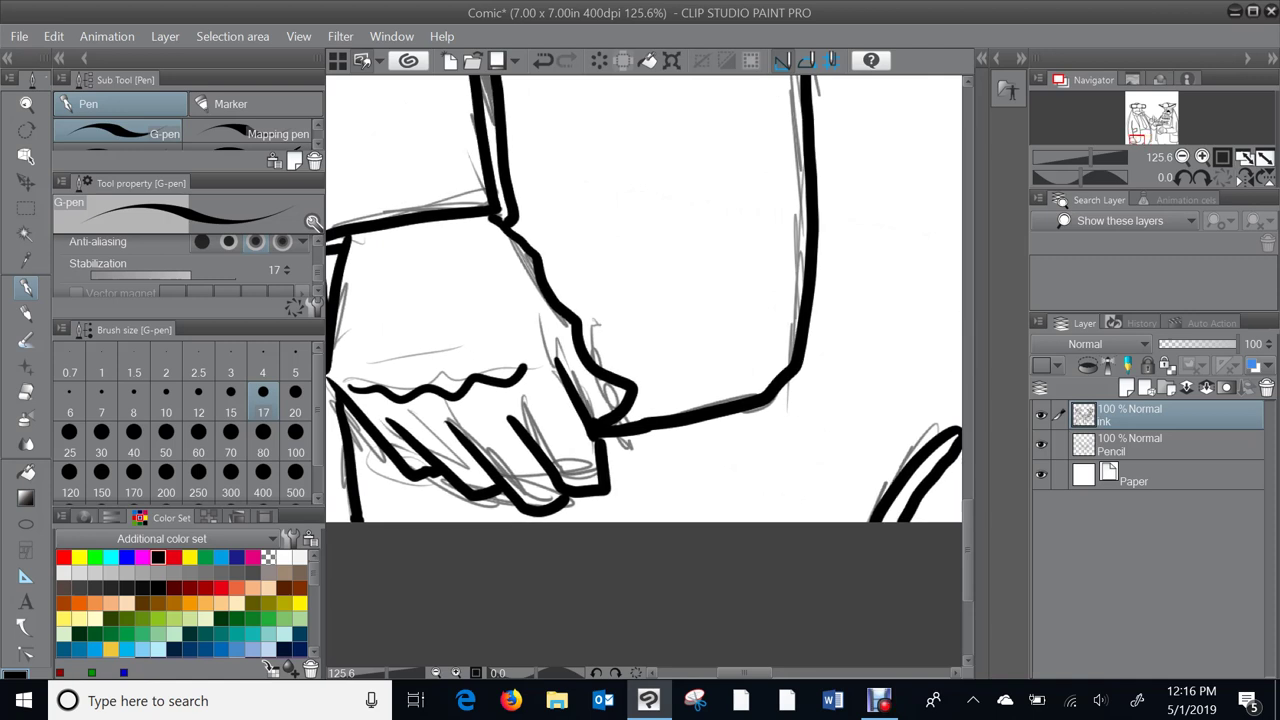
- Ink second parallel lines along the coat's bottom hem and front edge and down the trousers' outer edge
mouse_move(671, 314)
left_mouse_down()
mouse_move(529, 320)
mouse_move(416, 355)
left_mouse_up()
mouse_move(357, 488)
left_mouse_down()
mouse_move(481, 468)
mouse_move(553, 430)
left_mouse_up()
scroll(644, 370, "up", 3)
scroll(644, 370, "down", 3)
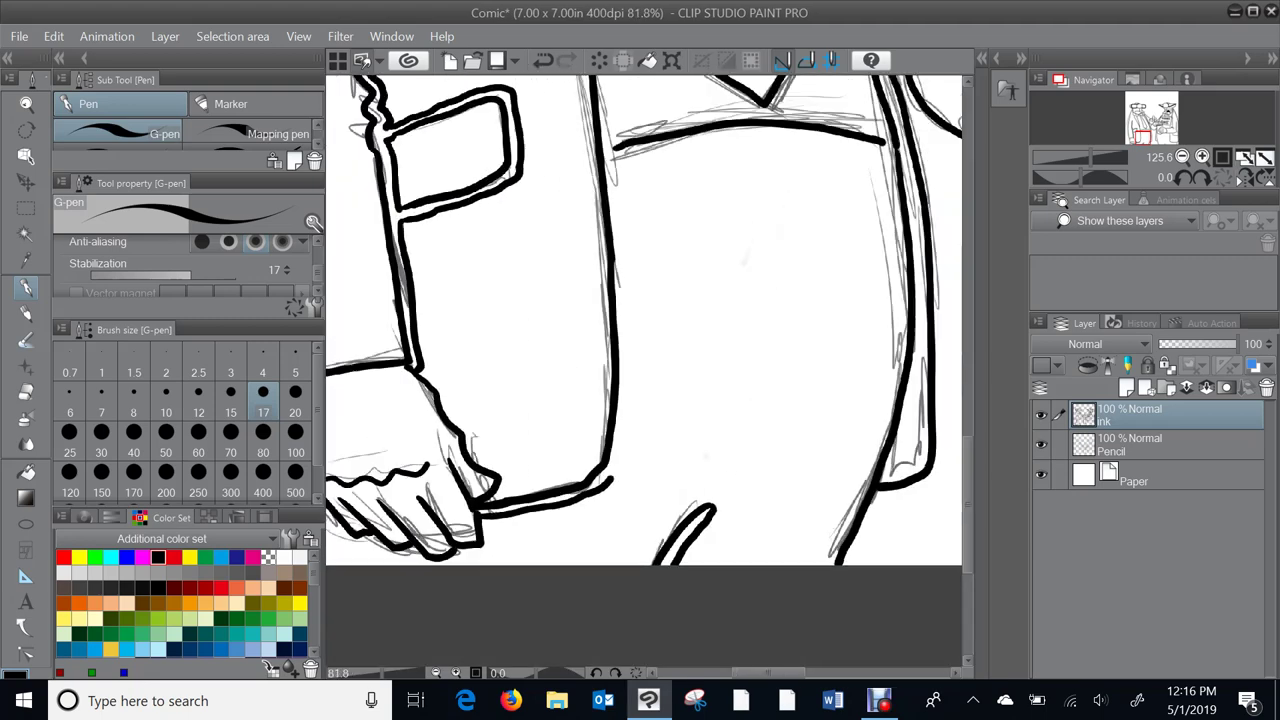
scroll(644, 370, "up", 1)
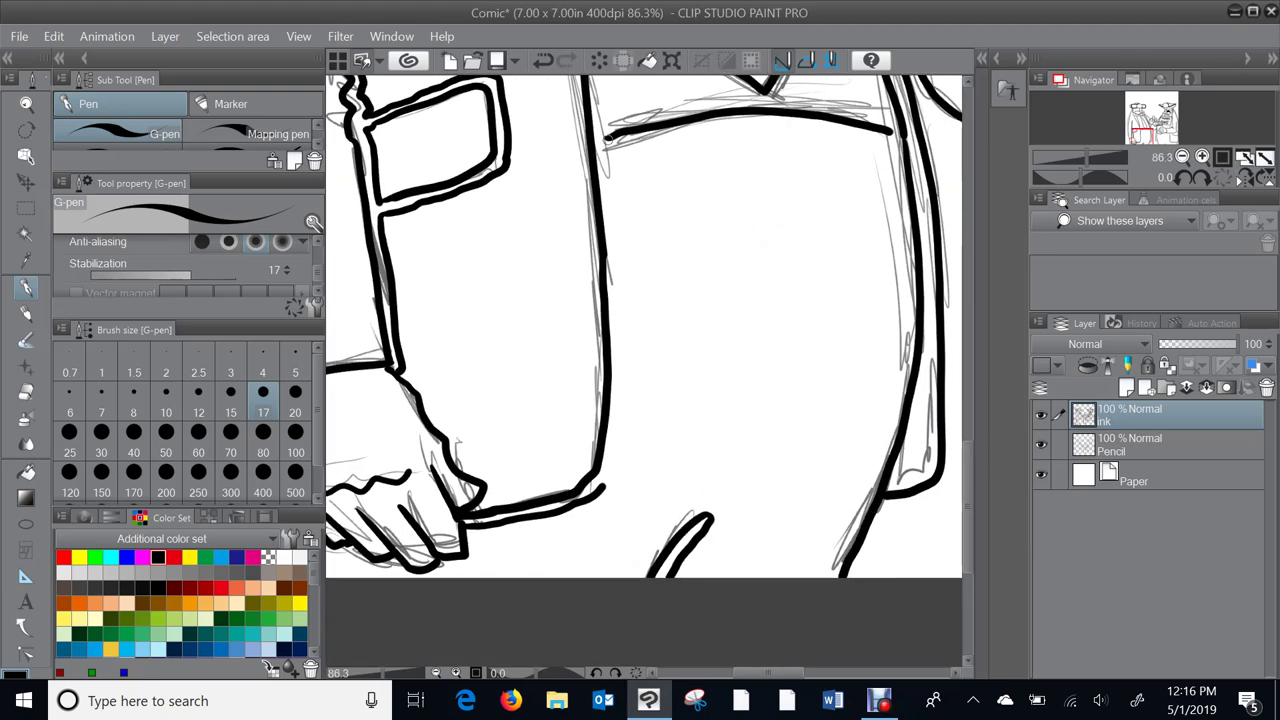
mouse_move(605, 145)
left_mouse_down()
mouse_move(620, 378)
mouse_move(606, 485)
mouse_move(361, 517)
left_mouse_up()
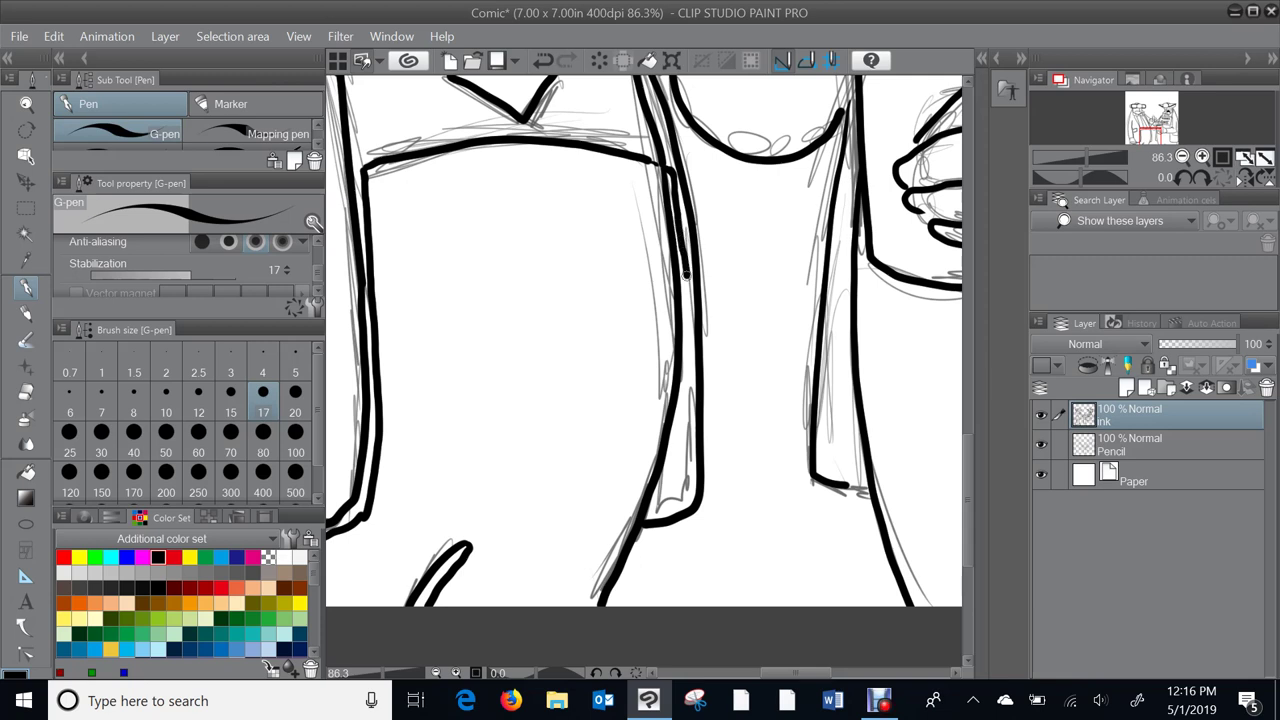
mouse_move(688, 301)
left_mouse_down()
mouse_move(668, 480)
mouse_move(790, 490)
mouse_move(898, 420)
left_mouse_up()
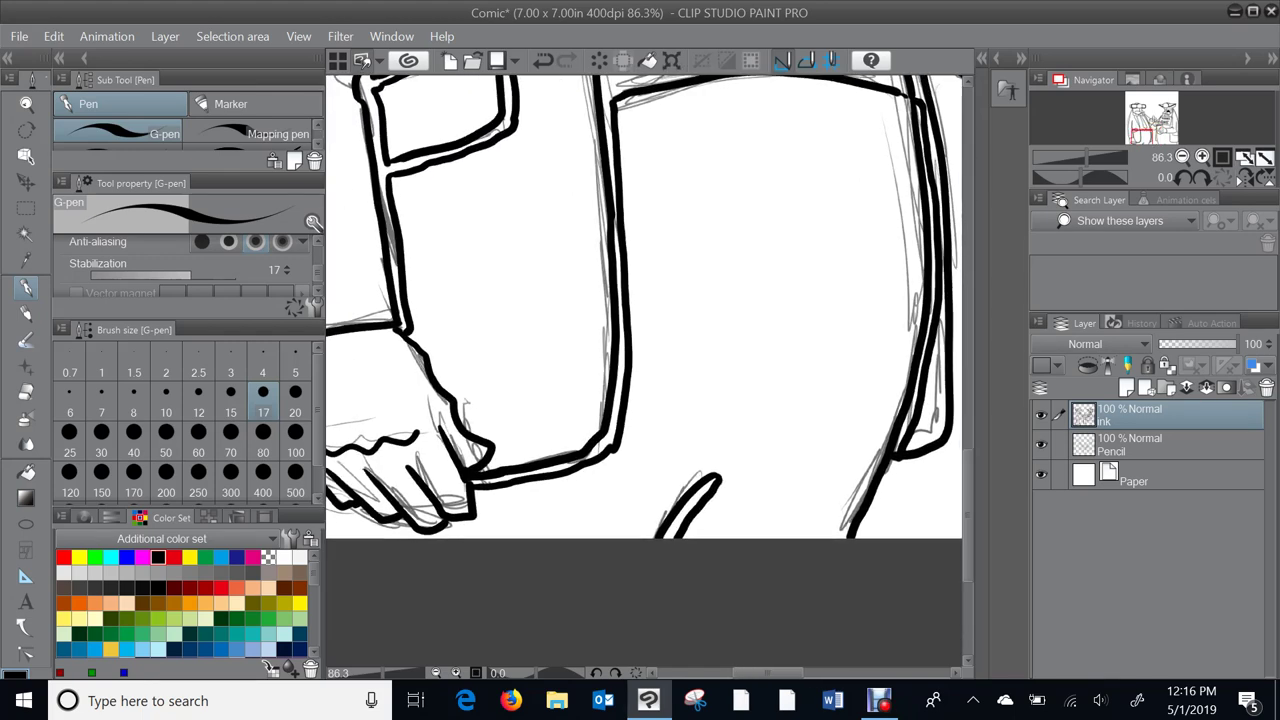
- Fill the trousers area with black on the ink layer using the Fill tool
left_click_drag(638, 197, 718, 168)
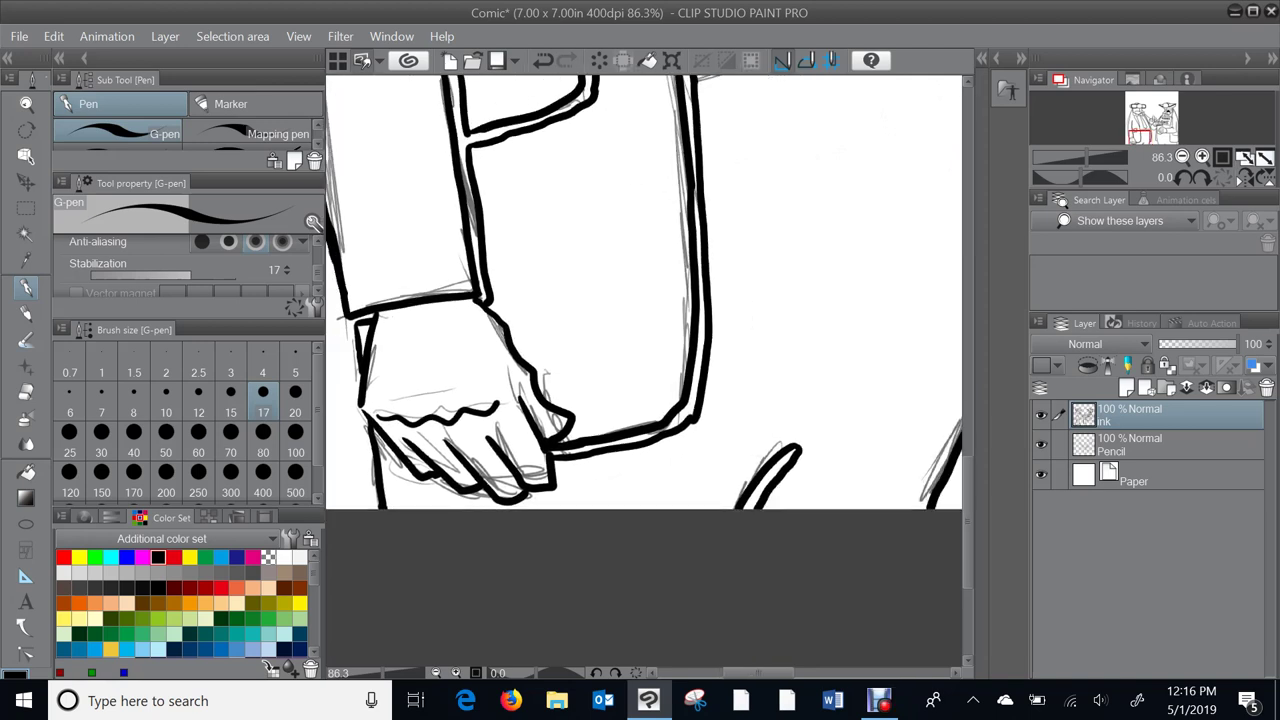
key("g")
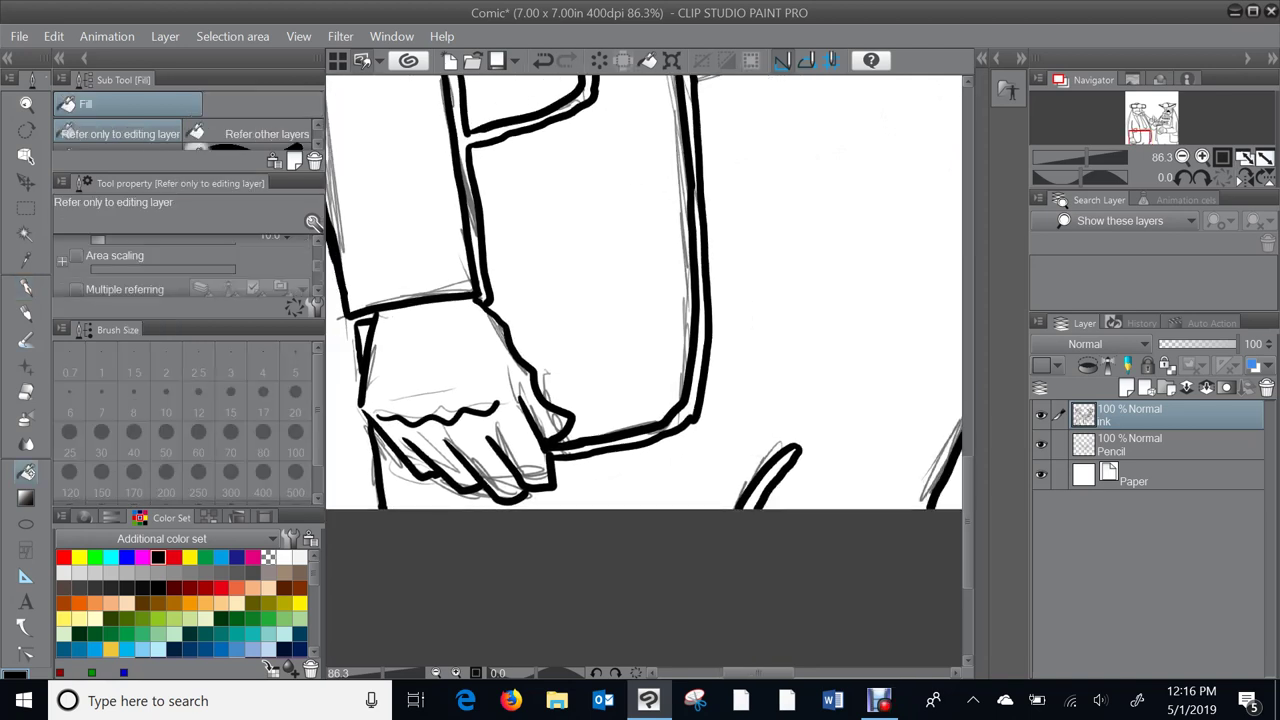
left_click(807, 259)
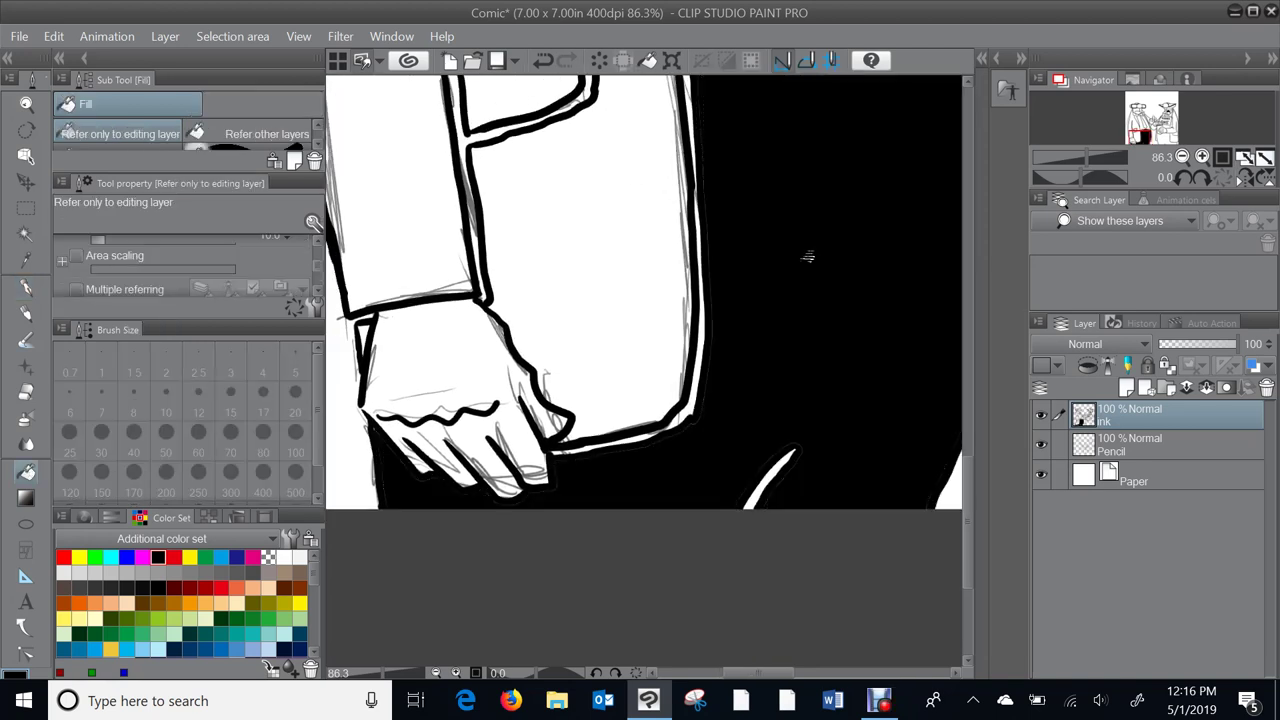
- Join the coat's shoulder line to the collar beside the neck and fill the enclosed sliver with black
key("p")
left_click_drag(807, 231, 668, 552)
left_click_drag(740, 250, 837, 456)
scroll(645, 370, "up", 7)
left_click_drag(619, 110, 642, 178)
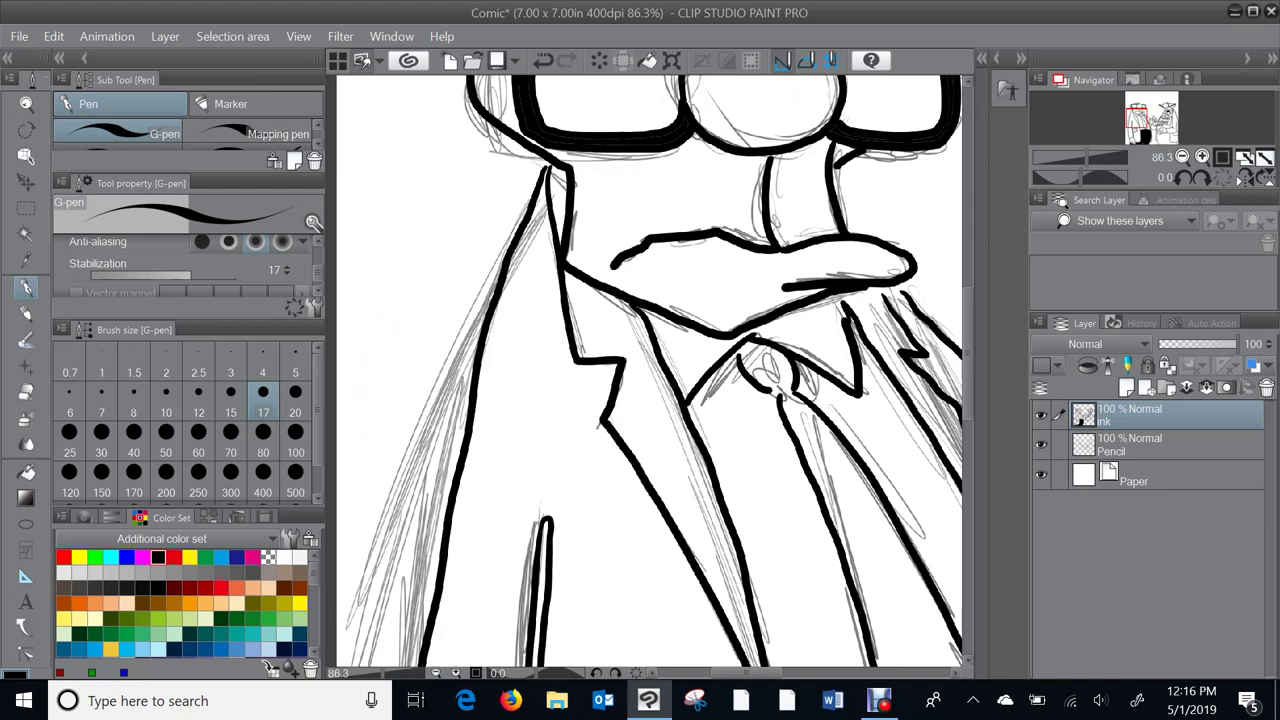
scroll(642, 178, "up", 3)
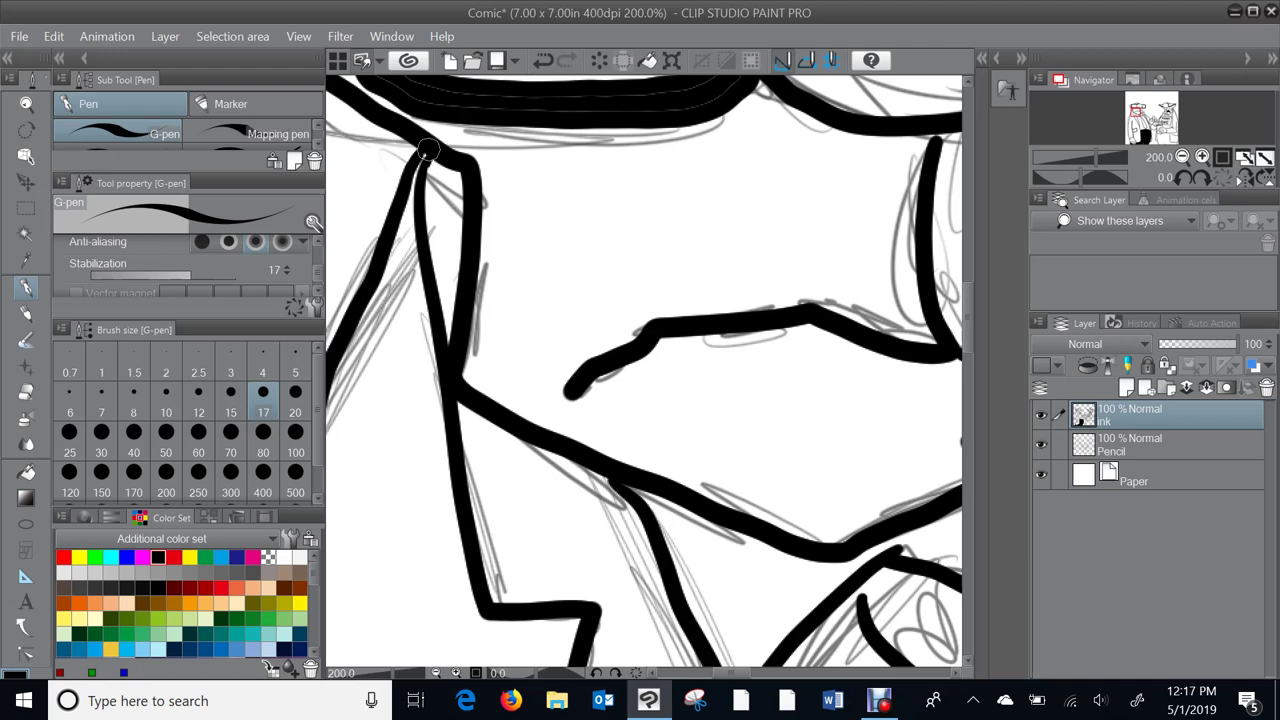
key("g")
left_click(441, 208)
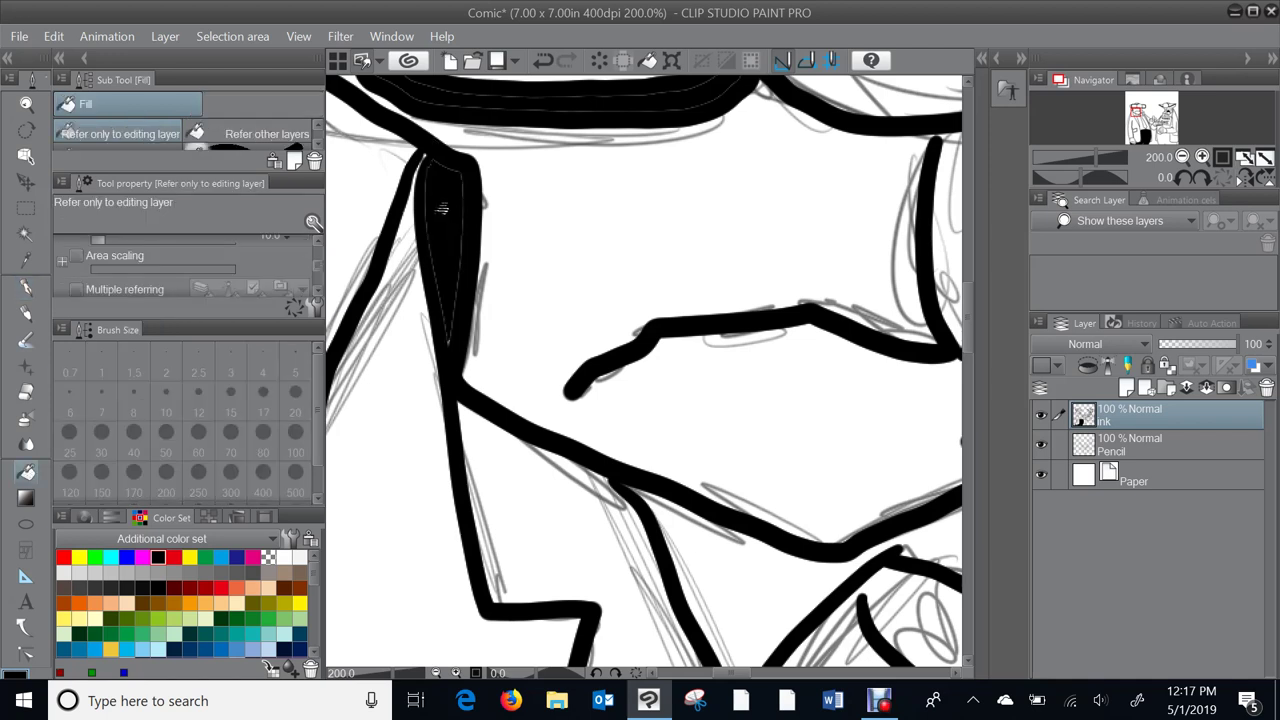
- Ink a second parallel line along the first figure's near lapel, around its notch and down to the coat's front edge
key("p")
mouse_move(409, 186)
left_mouse_down()
mouse_move(410, 325)
mouse_move(452, 630)
left_mouse_up()
scroll(451, 628, "down", 5)
mouse_move(412, 272)
left_mouse_down()
mouse_move(525, 274)
mouse_move(480, 396)
left_mouse_up()
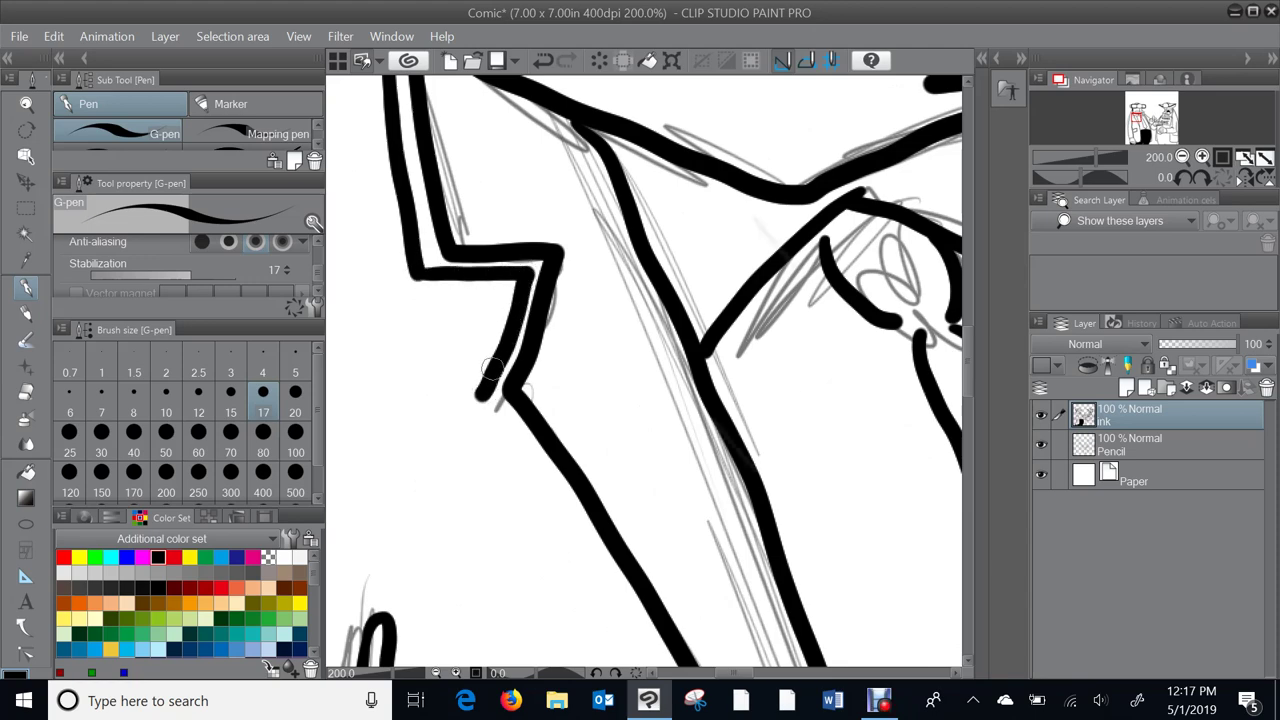
scroll(492, 368, "down", 4)
scroll(470, 300, "down", 1)
scroll(440, 200, "left", 2)
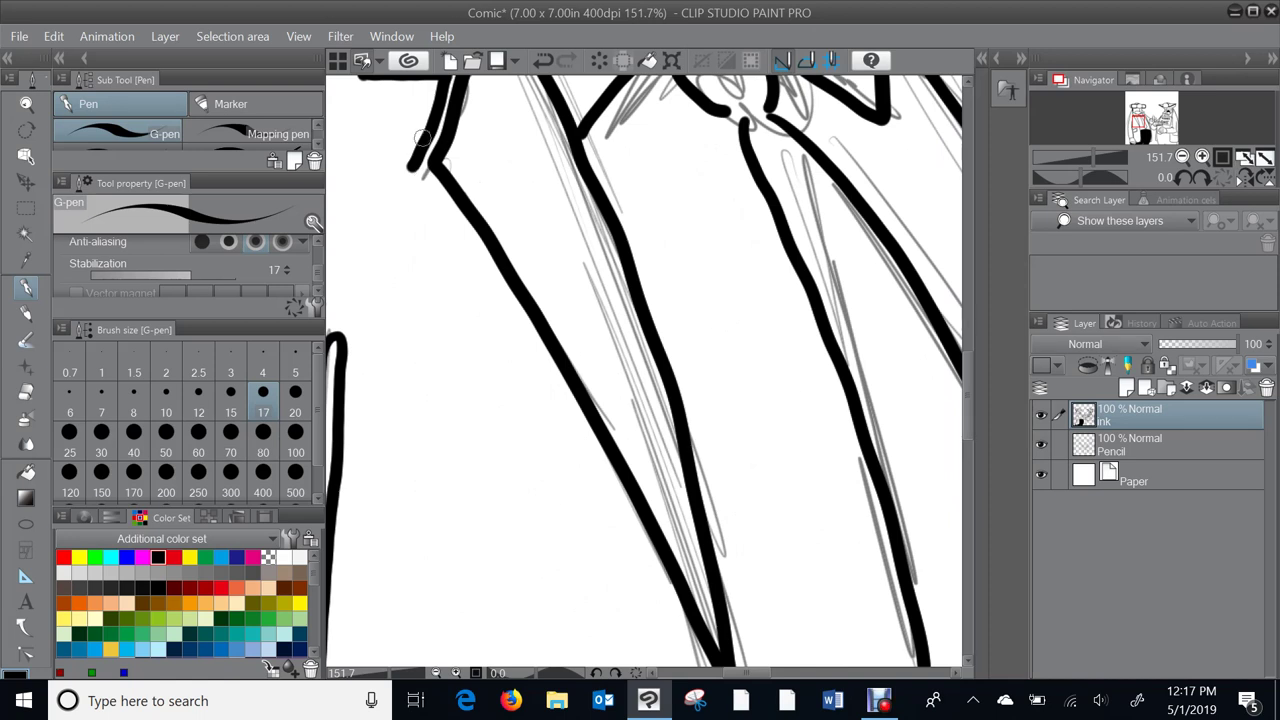
mouse_move(411, 170)
left_mouse_down()
mouse_move(495, 284)
mouse_move(679, 627)
mouse_move(578, 397)
mouse_move(615, 456)
left_mouse_up()
scroll(780, 310, "down", 3)
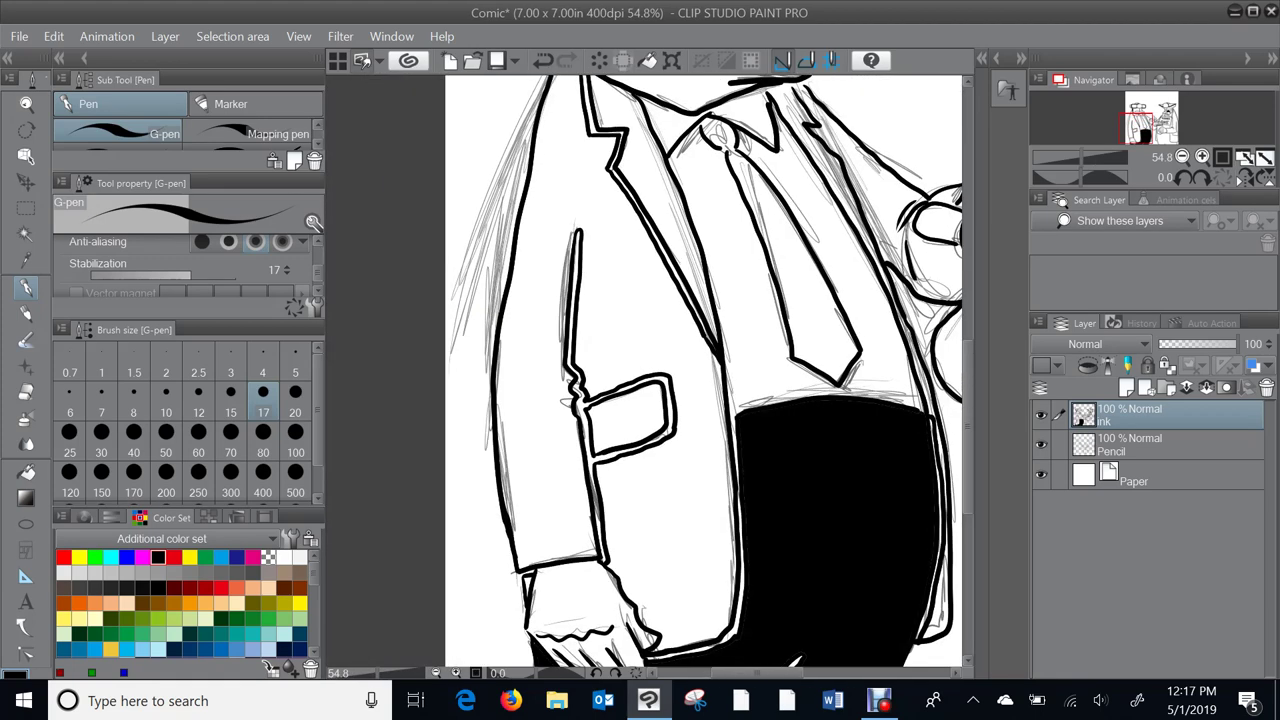
- Fill the near lapel, the coat body with its sleeve, and the pocket flap with black
left_click_drag(780, 310, 726, 349)
key("g")
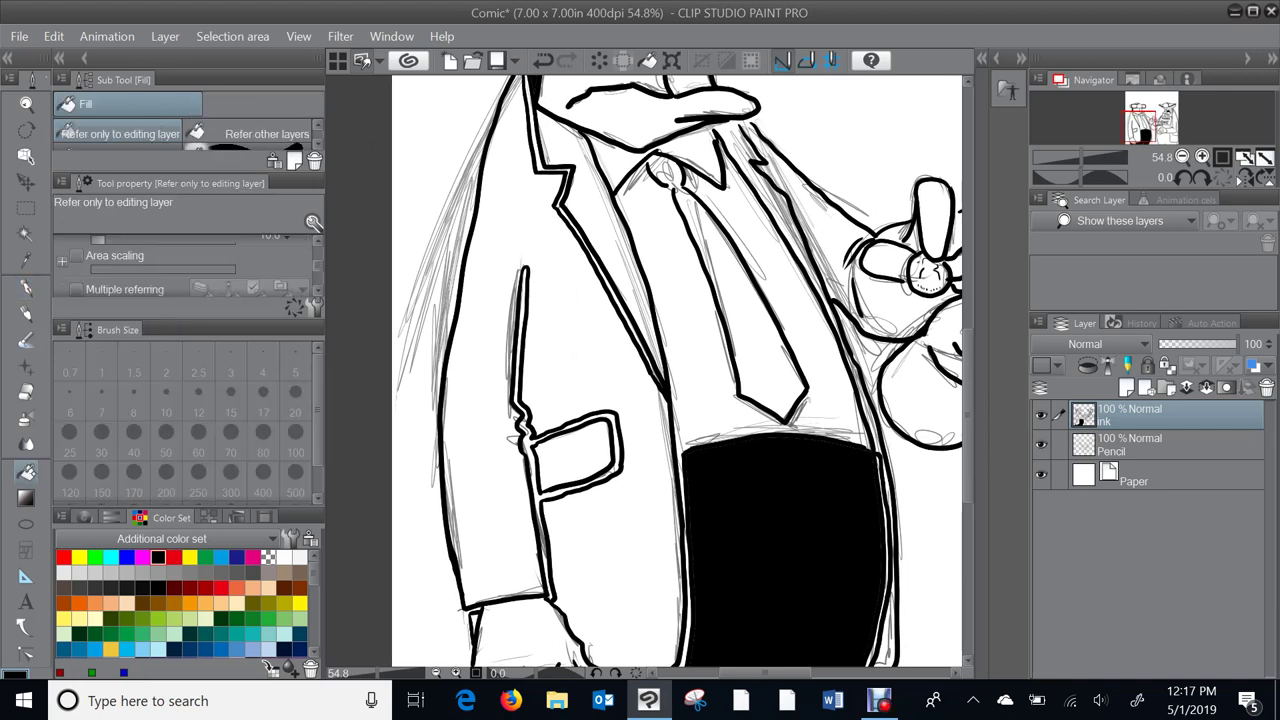
left_click(598, 212)
left_click(564, 254)
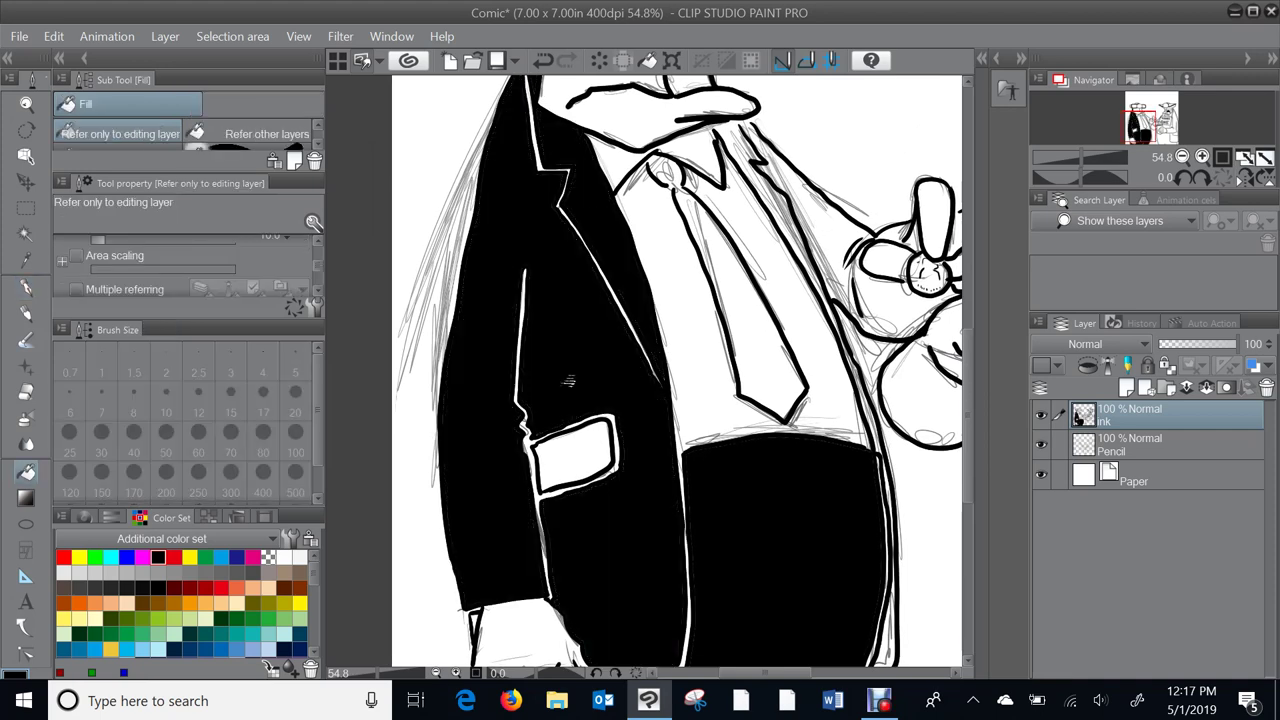
left_click(581, 432)
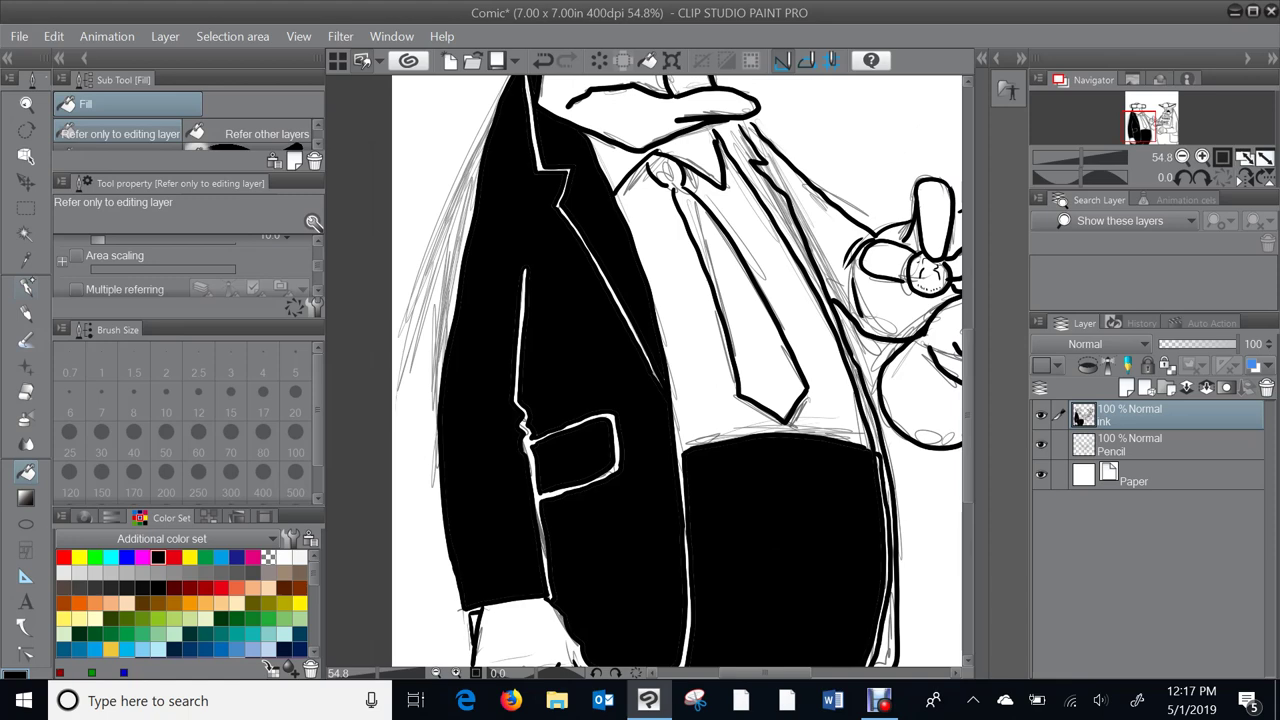
- Extend the far lapel's inner line up to the chin and ink a second parallel line along its notched outer edge
key("p")
scroll(808, 234, "up", 3)
left_click_drag(862, 86, 735, 314)
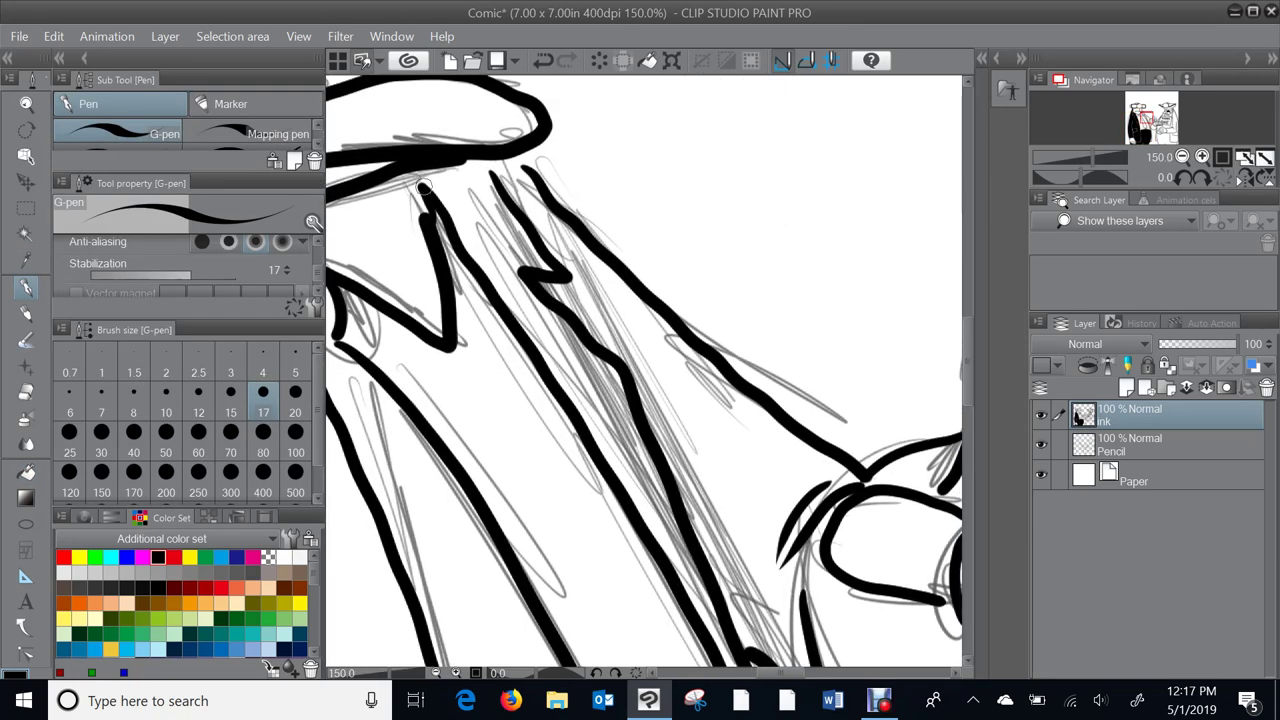
left_click_drag(420, 180, 409, 168)
mouse_move(497, 183)
left_mouse_down()
mouse_move(479, 162)
mouse_move(519, 158)
mouse_move(506, 175)
mouse_move(592, 292)
mouse_move(568, 295)
mouse_move(636, 353)
mouse_move(500, 96)
mouse_move(618, 428)
left_mouse_up()
left_click_drag(694, 262, 742, 250)
mouse_move(650, 316)
left_mouse_down()
mouse_move(637, 377)
mouse_move(669, 323)
mouse_move(657, 391)
mouse_move(698, 480)
left_mouse_up()
- Close the ink gaps around the raised hand, joining the sleeve line to the finger and the coin's underside to the other hand
mouse_move(676, 372)
left_mouse_down()
mouse_move(670, 352)
mouse_move(708, 280)
mouse_move(580, 282)
left_mouse_up()
left_click_drag(695, 276, 680, 290)
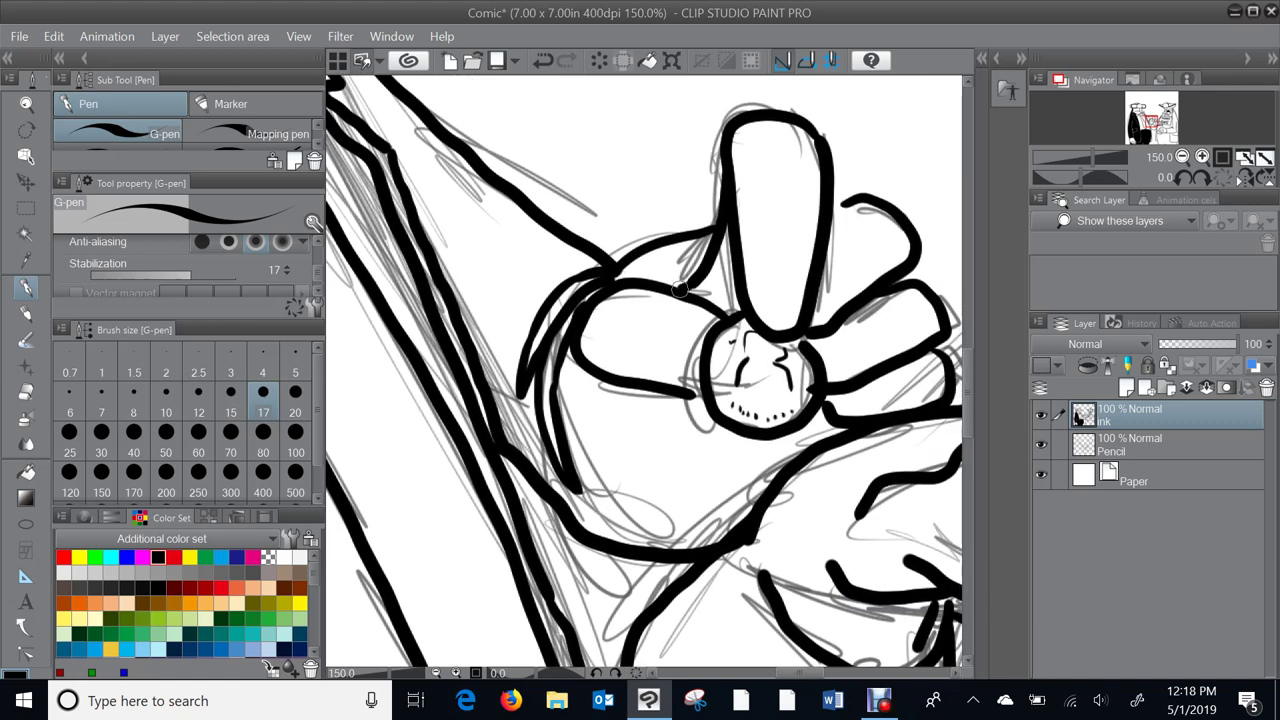
mouse_move(773, 436)
left_mouse_down()
mouse_move(796, 442)
mouse_move(853, 415)
left_mouse_up()
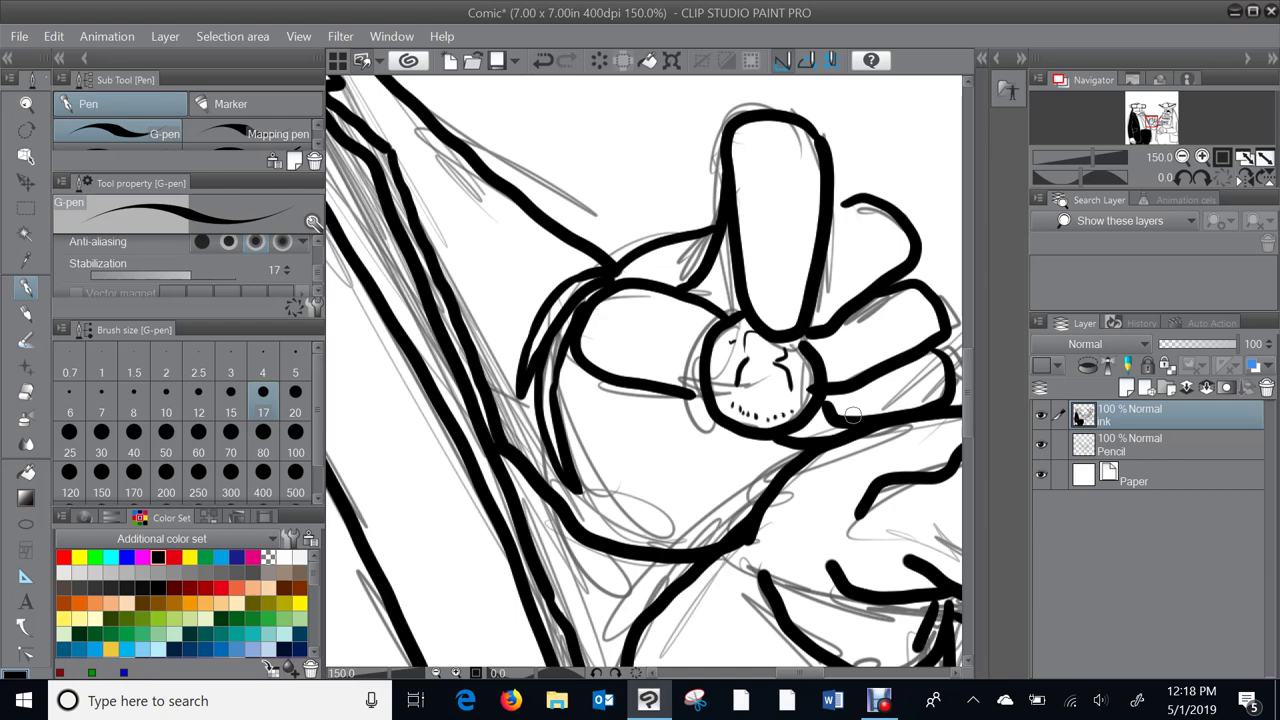
scroll(775, 360, "down", 3)
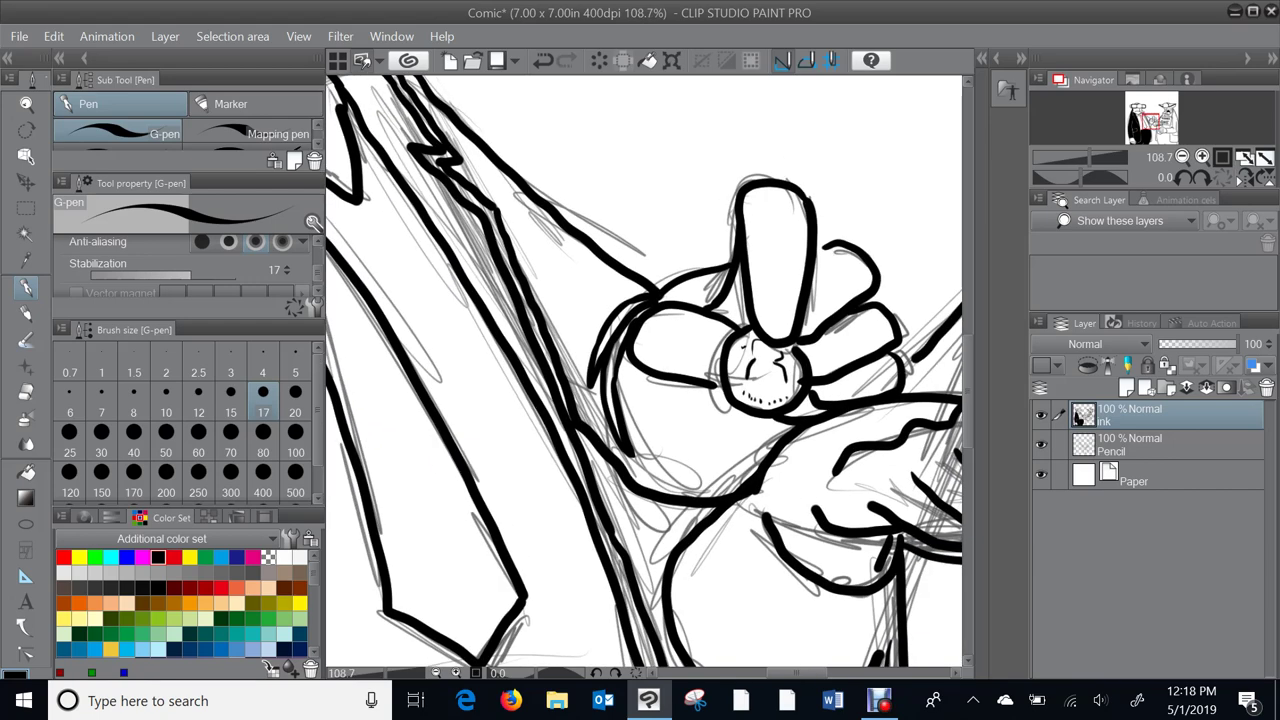
left_click_drag(893, 311, 954, 276)
left_click_drag(708, 335, 733, 415)
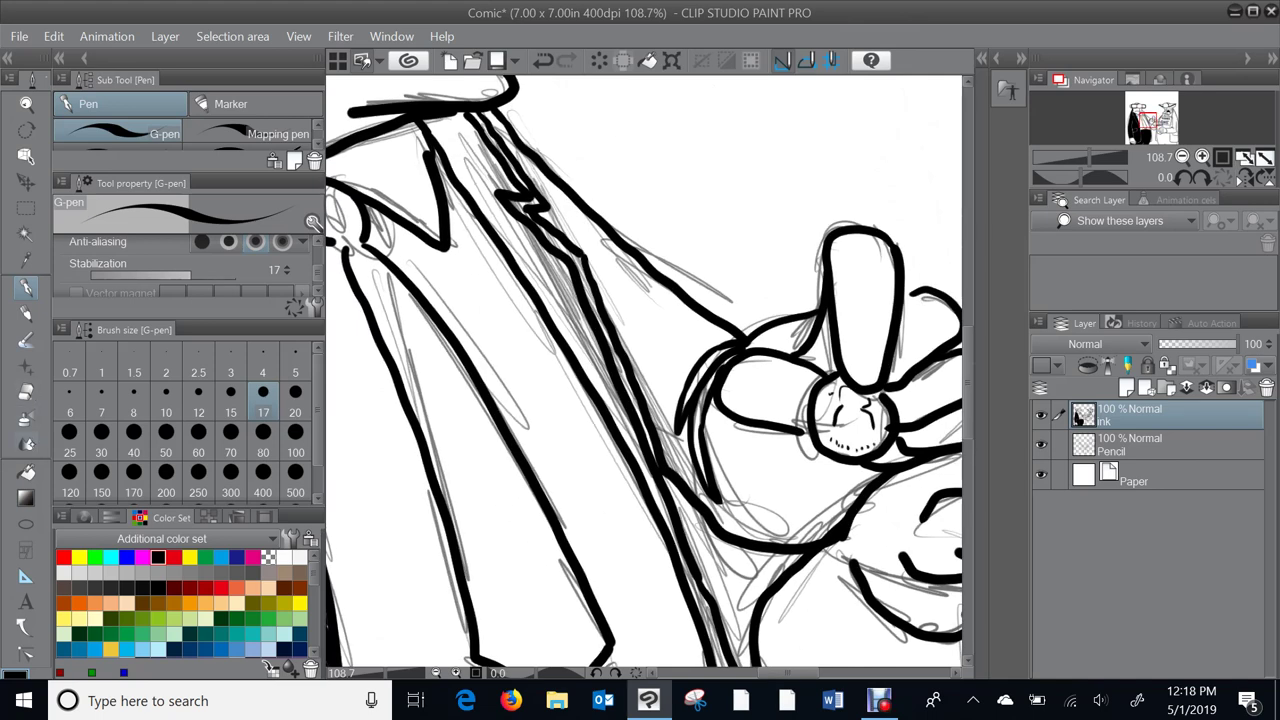
- Fill the coat's far lapel with black, and undo a trial fill of the raised arm's sleeve
key("g")
left_click(542, 243)
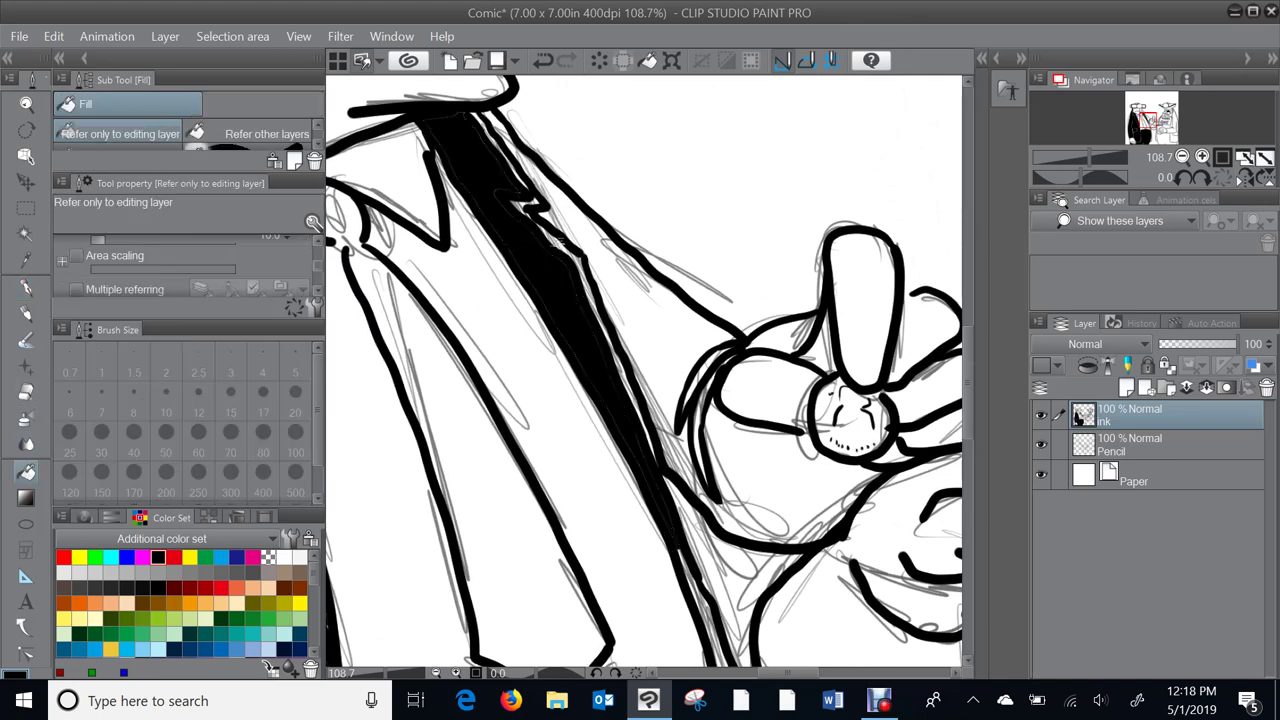
left_click(638, 282)
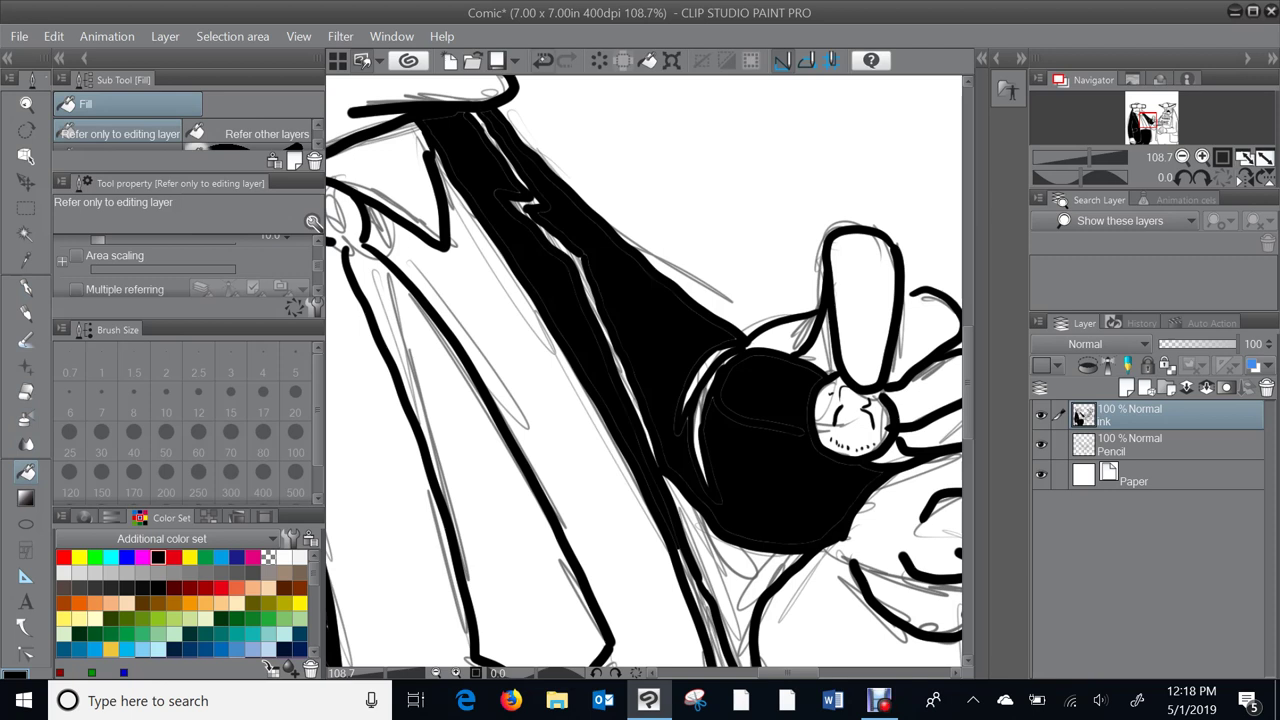
left_click(543, 60)
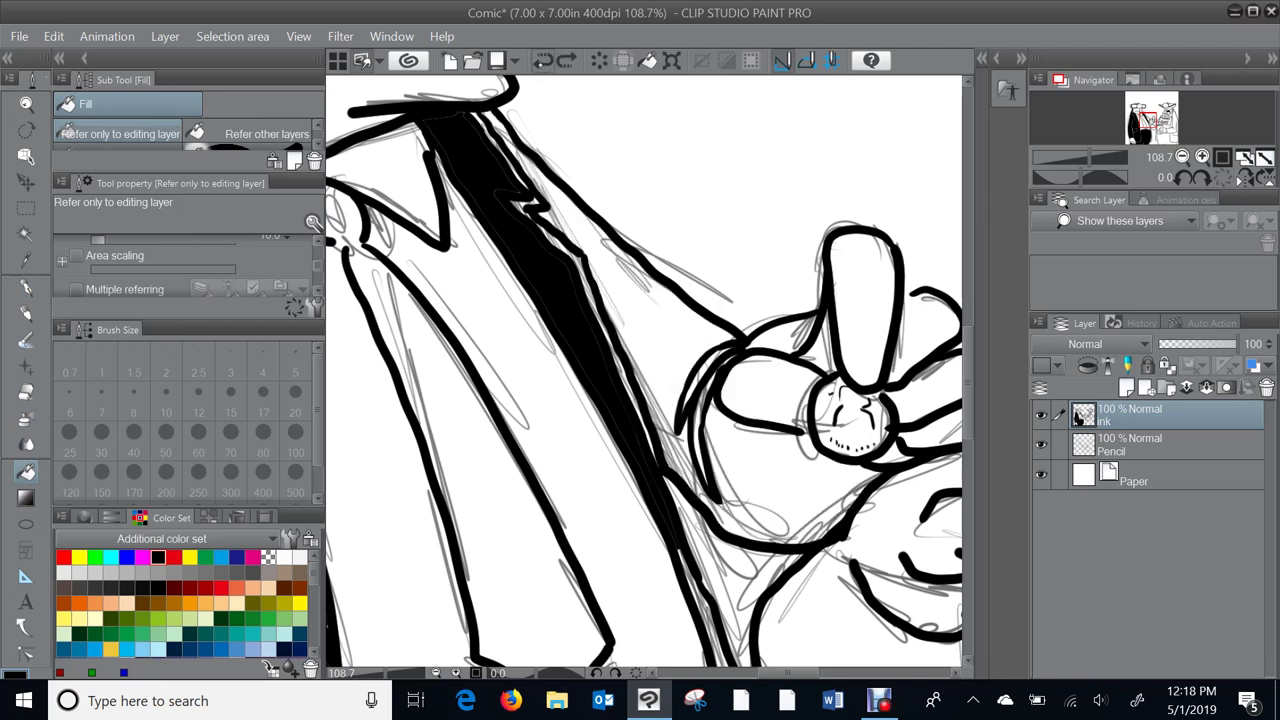
- Close the gap between the lower finger line and the coin, and fill the raised arm's sleeve with black
key("p")
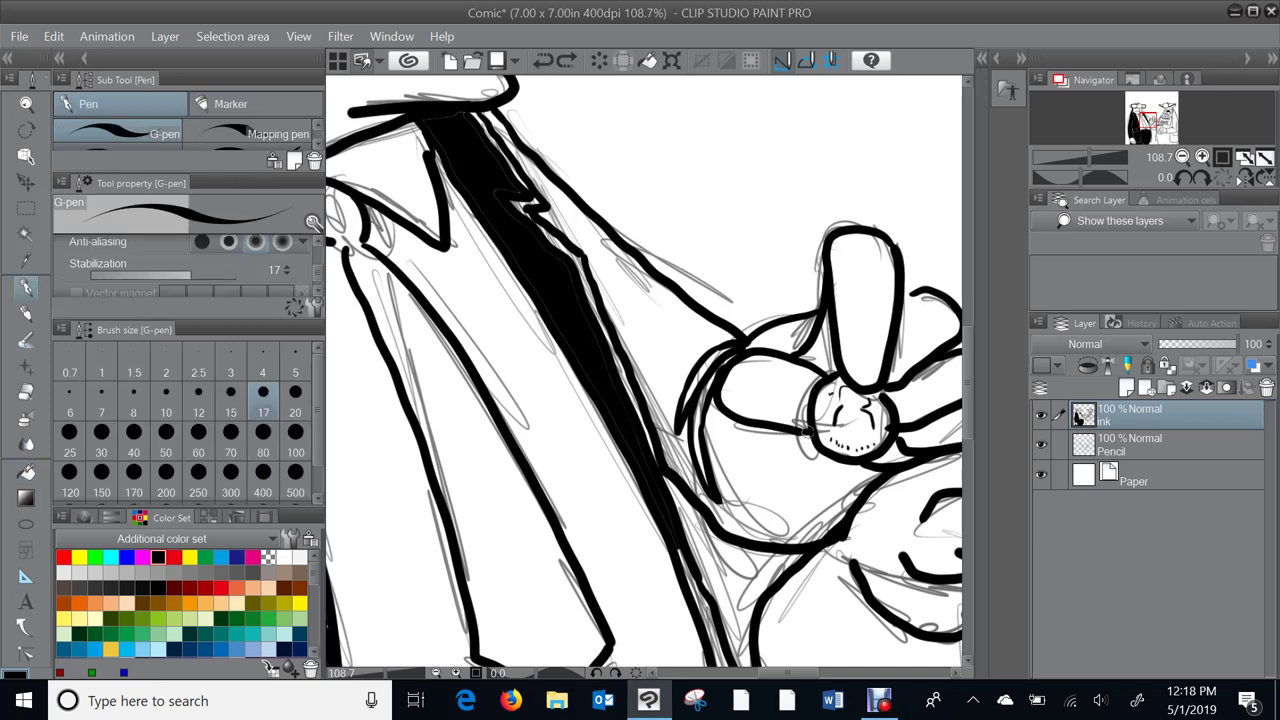
left_click(811, 432)
key("g")
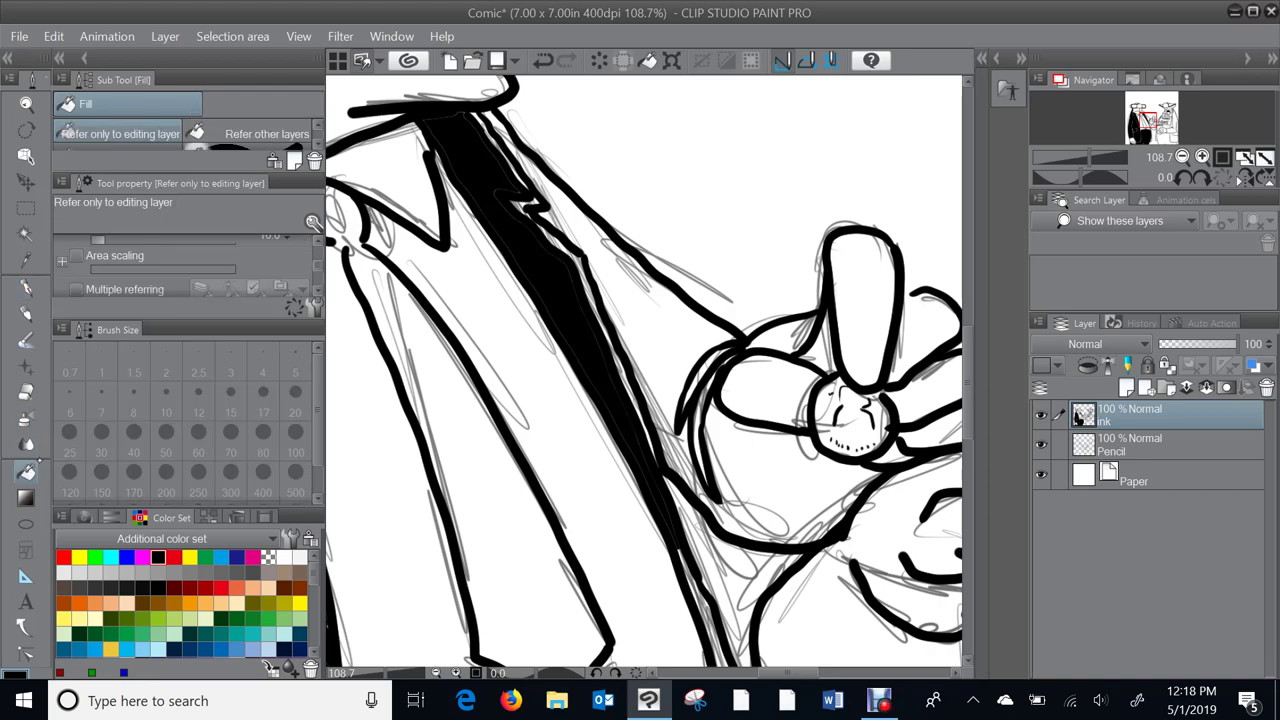
left_click(664, 300)
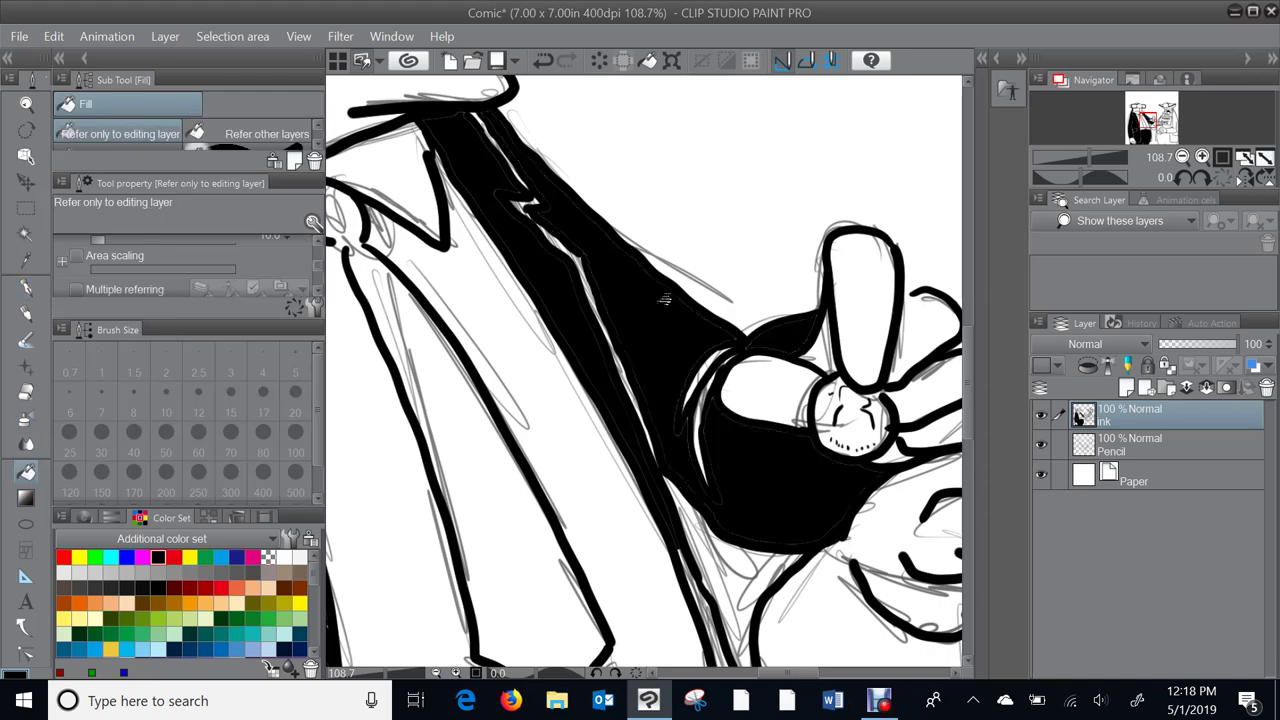
- Fill the remaining narrow strips of the coat's far front edge with black down to the hem
key("p")
mouse_move(750, 550)
left_mouse_down()
mouse_move(651, 236)
mouse_move(620, 186)
left_mouse_up()
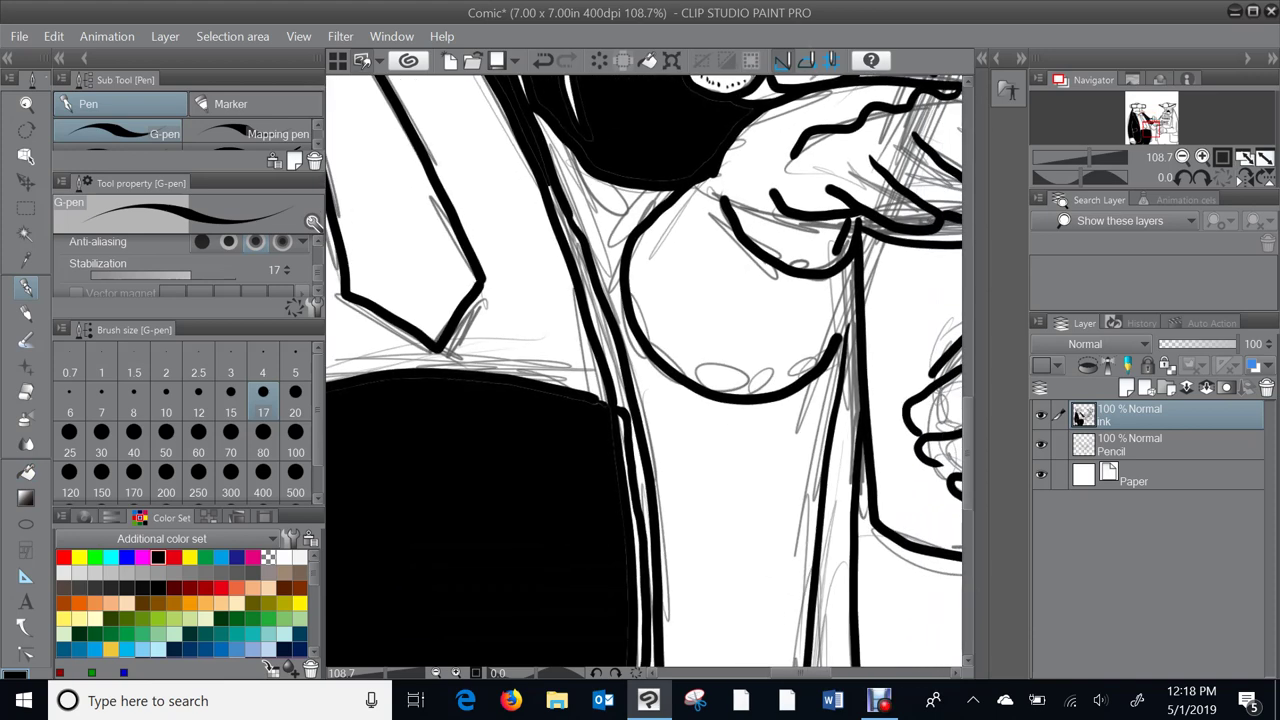
key("g")
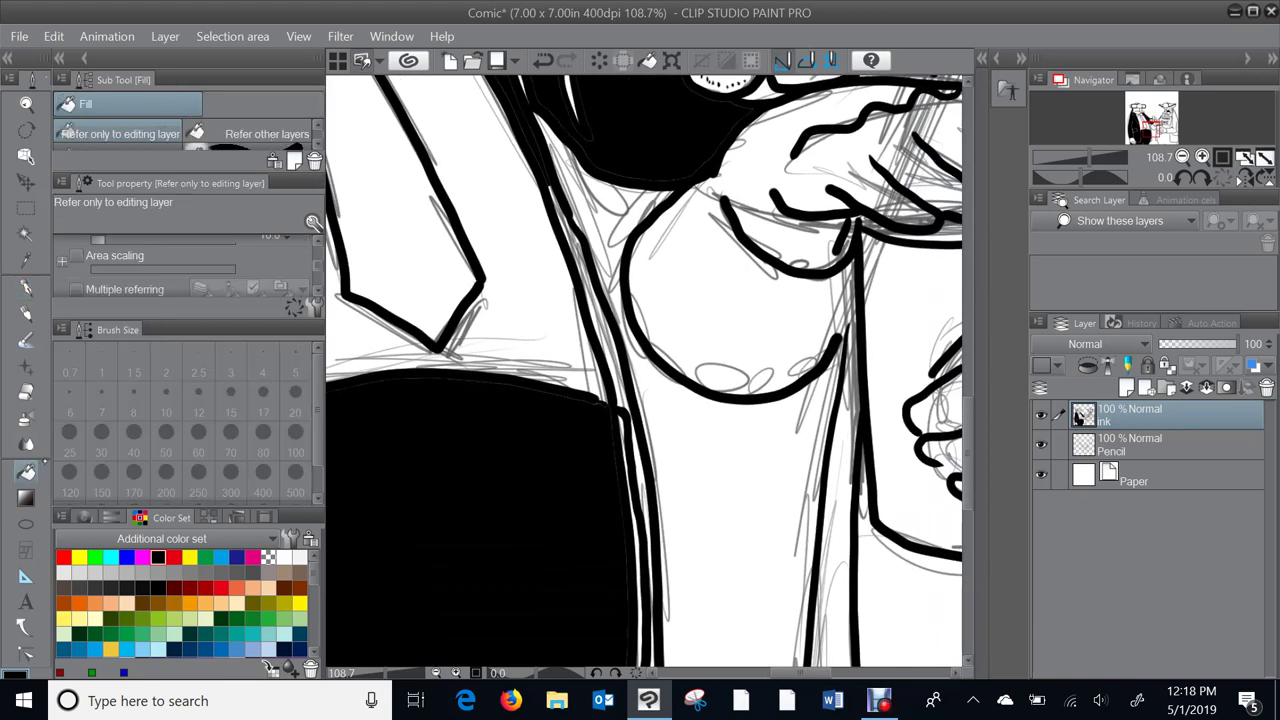
left_click(619, 332)
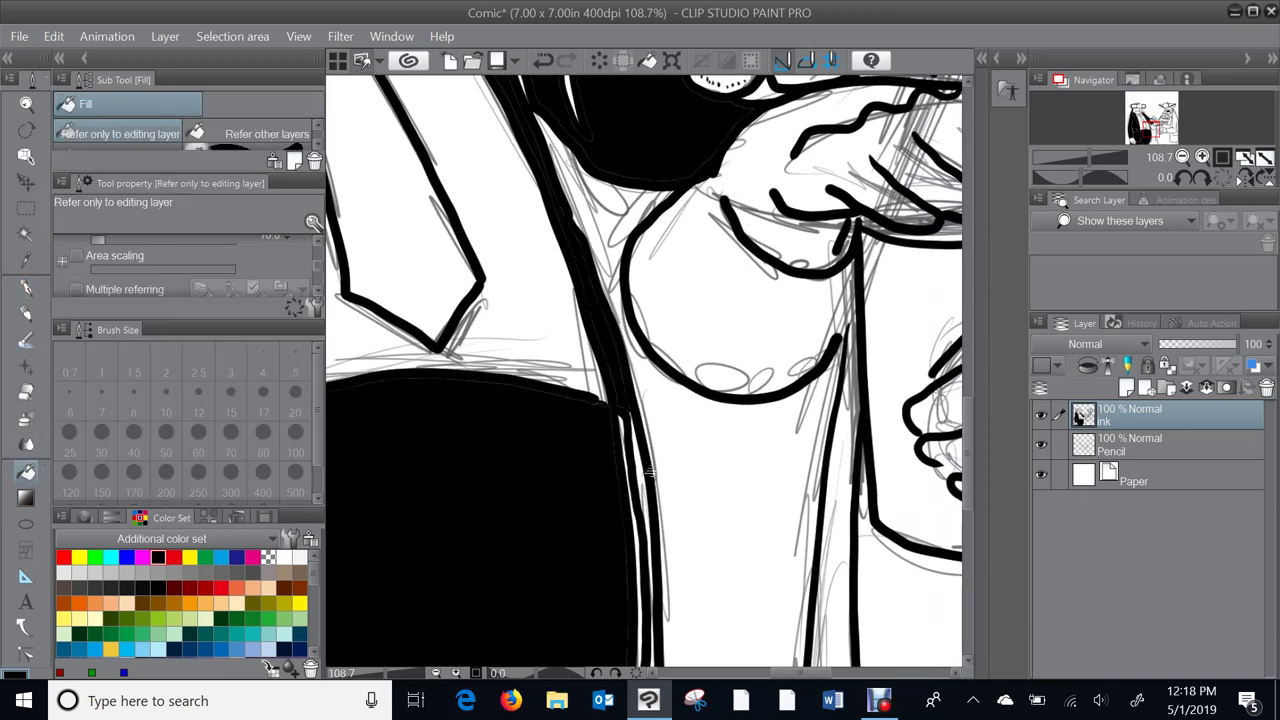
left_click(649, 471)
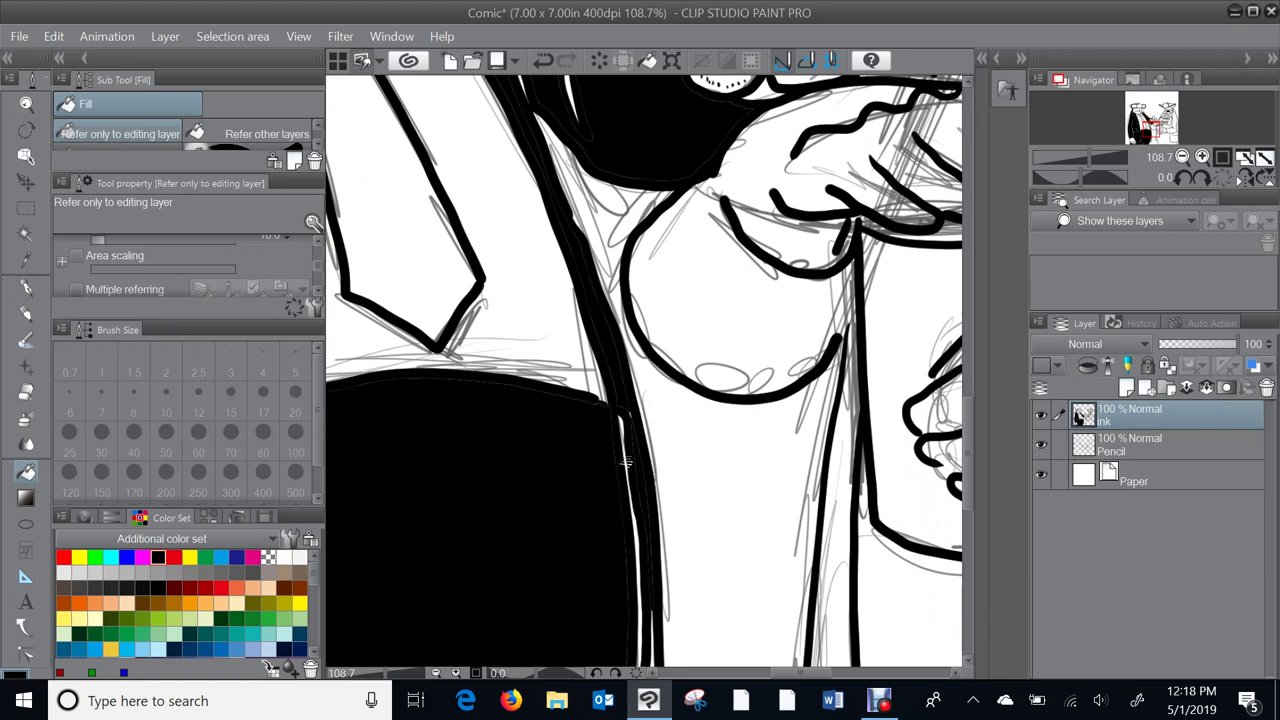
scroll(627, 462, "down", 5)
left_click(601, 454)
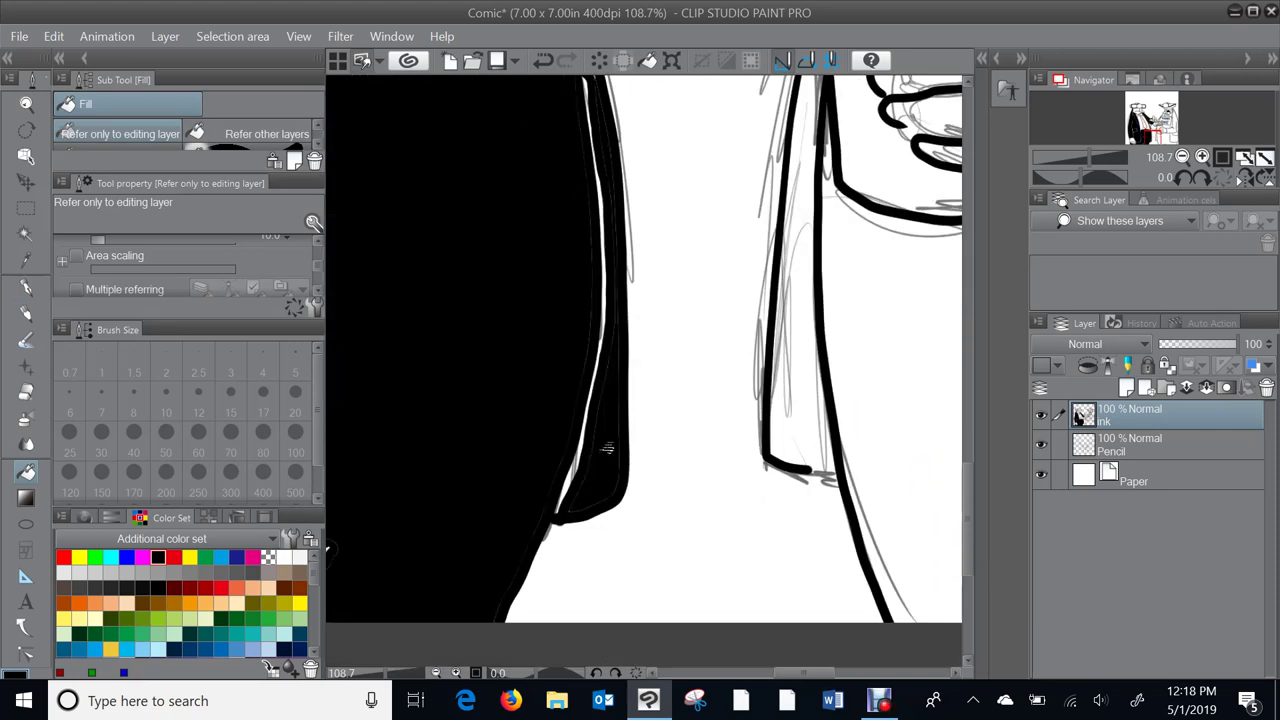
- Join the cup's bottom edge to the gripping hand and close the gap between the hand and its cuff
key("p")
scroll(788, 320, "down", 3)
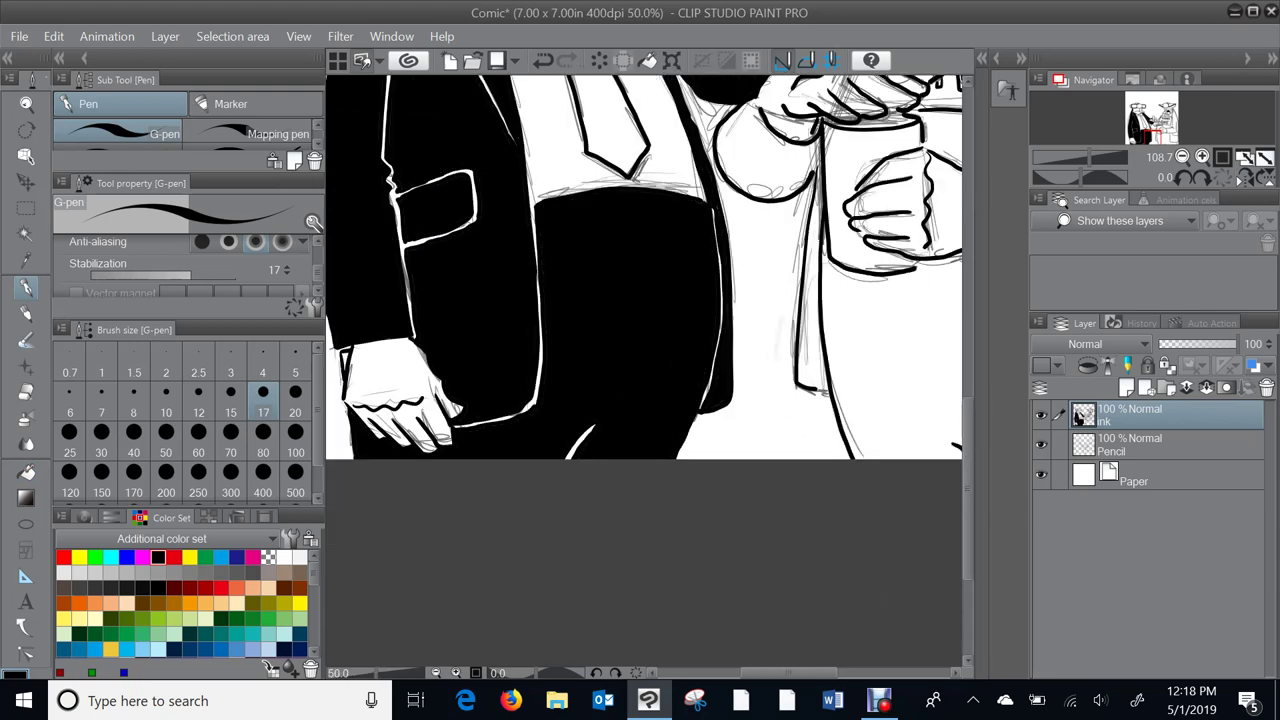
scroll(788, 330, "up", 3)
scroll(788, 337, "down", 2)
scroll(644, 330, "down", 1)
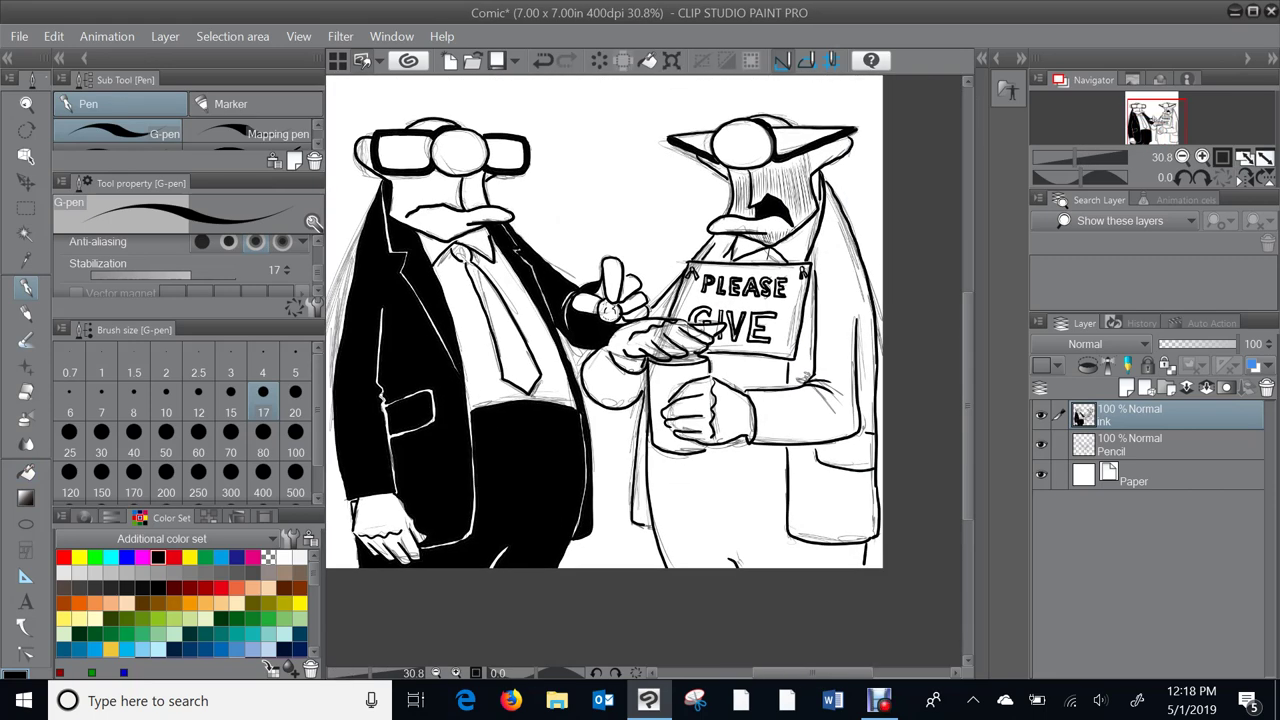
scroll(742, 410, "up", 6)
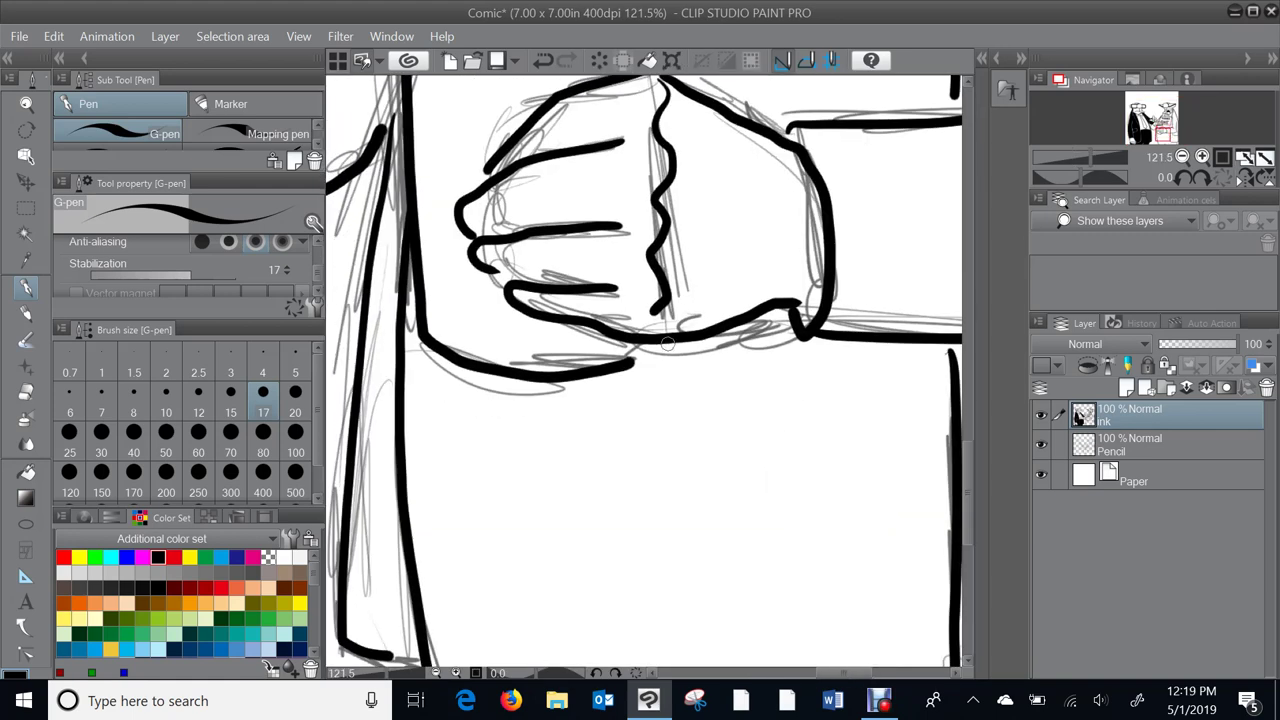
left_click_drag(652, 350, 633, 361)
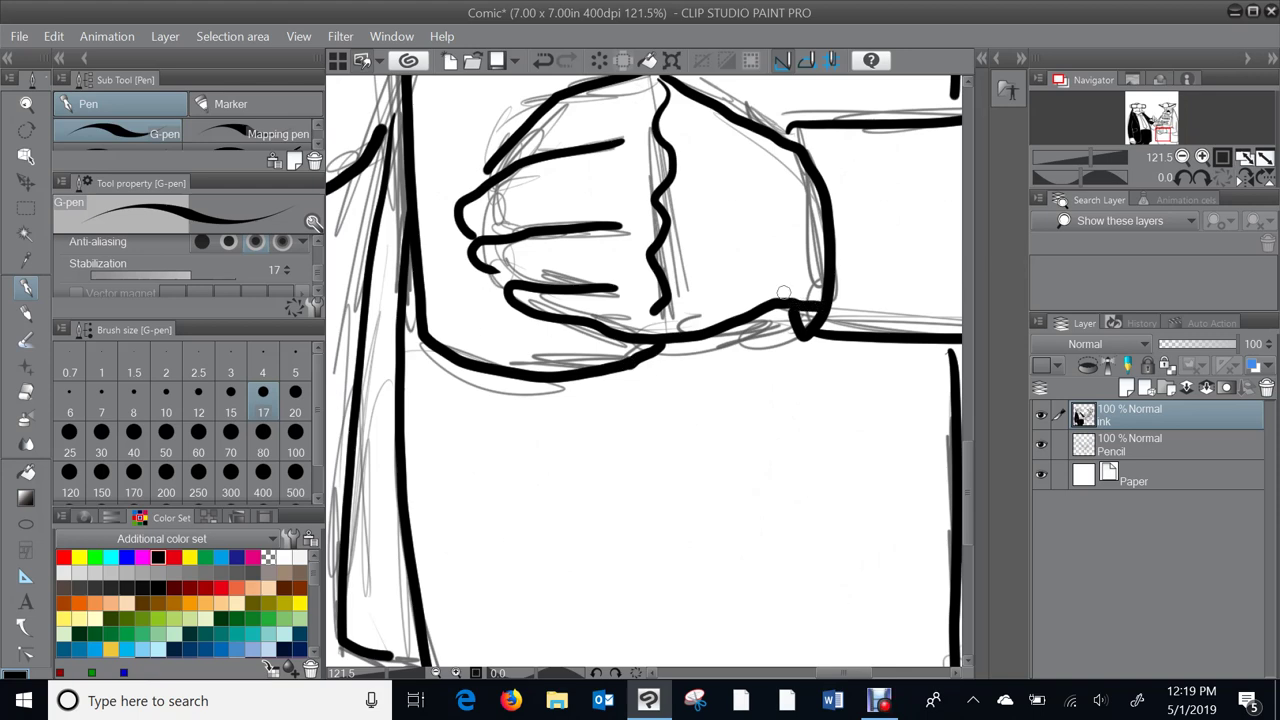
left_click_drag(784, 293, 512, 209)
mouse_move(683, 281)
left_mouse_down()
mouse_move(681, 262)
mouse_move(681, 311)
mouse_move(552, 61)
left_mouse_up()
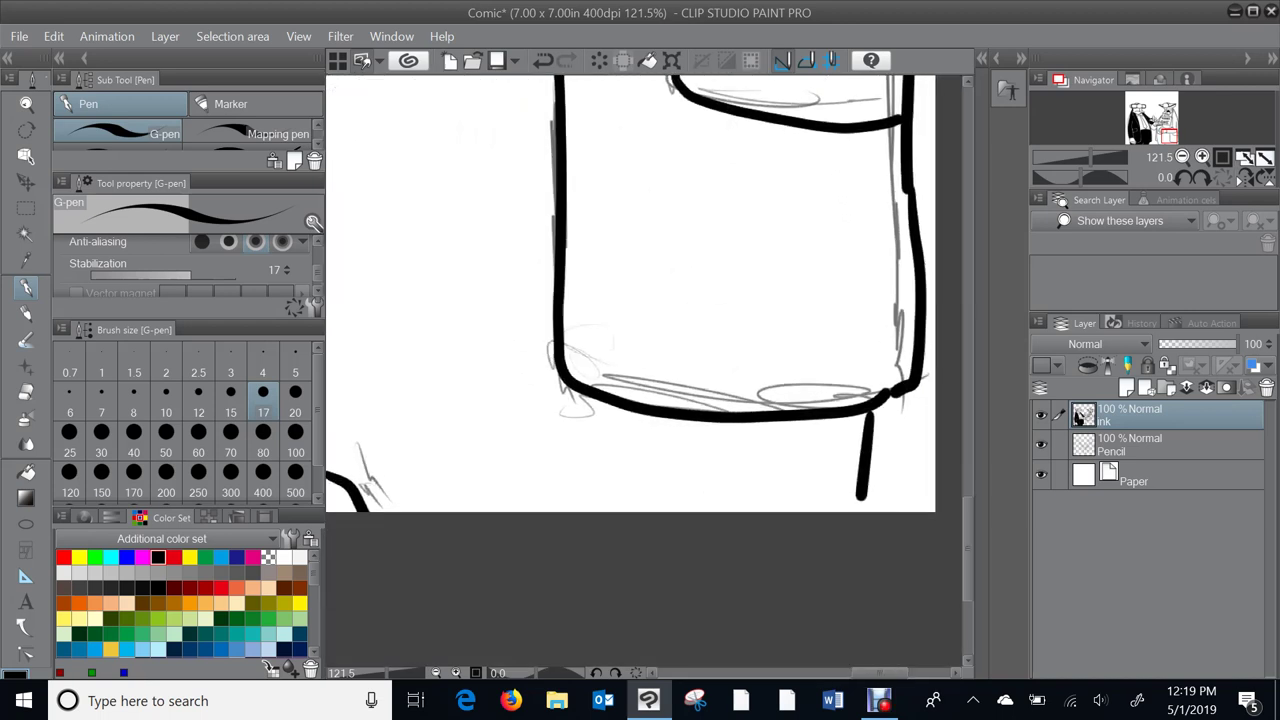
- Close the bottom corner of the sign-wearer's coat and ink a second line beside the crease between the legs
mouse_move(869, 403)
left_mouse_down()
mouse_move(858, 502)
mouse_move(862, 489)
mouse_move(1228, 432)
left_mouse_up()
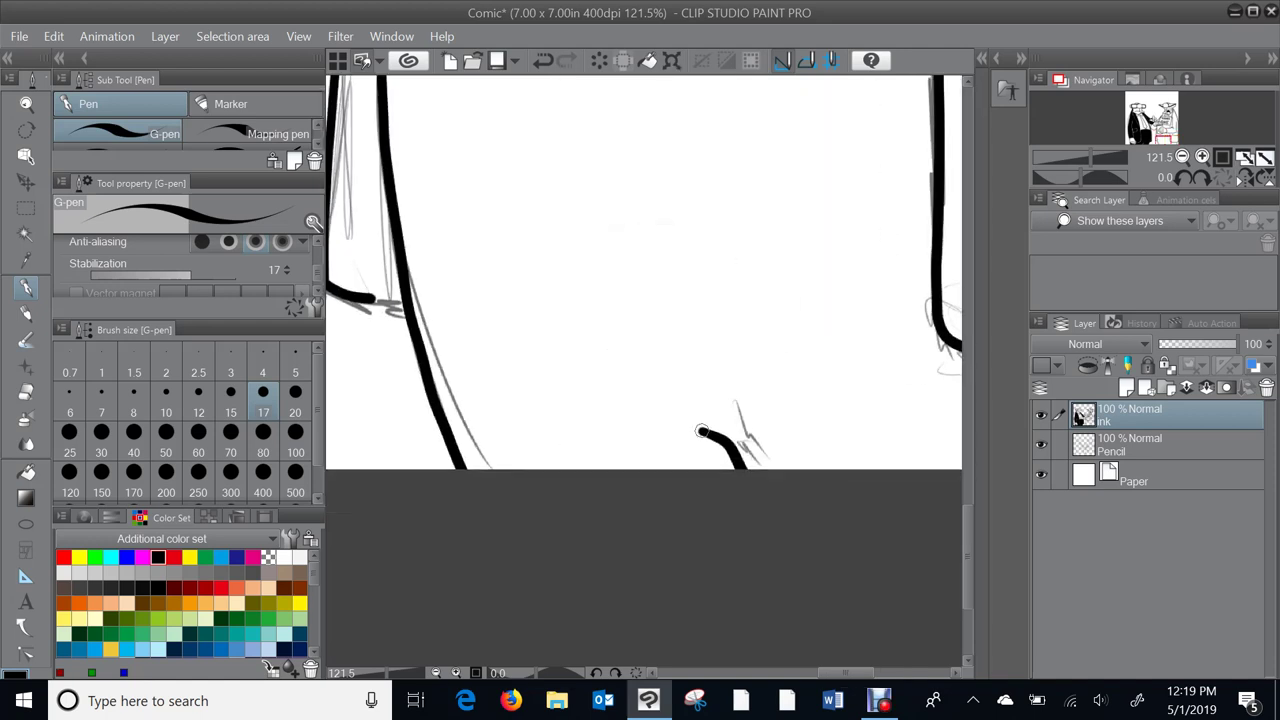
left_click_drag(694, 433, 718, 478)
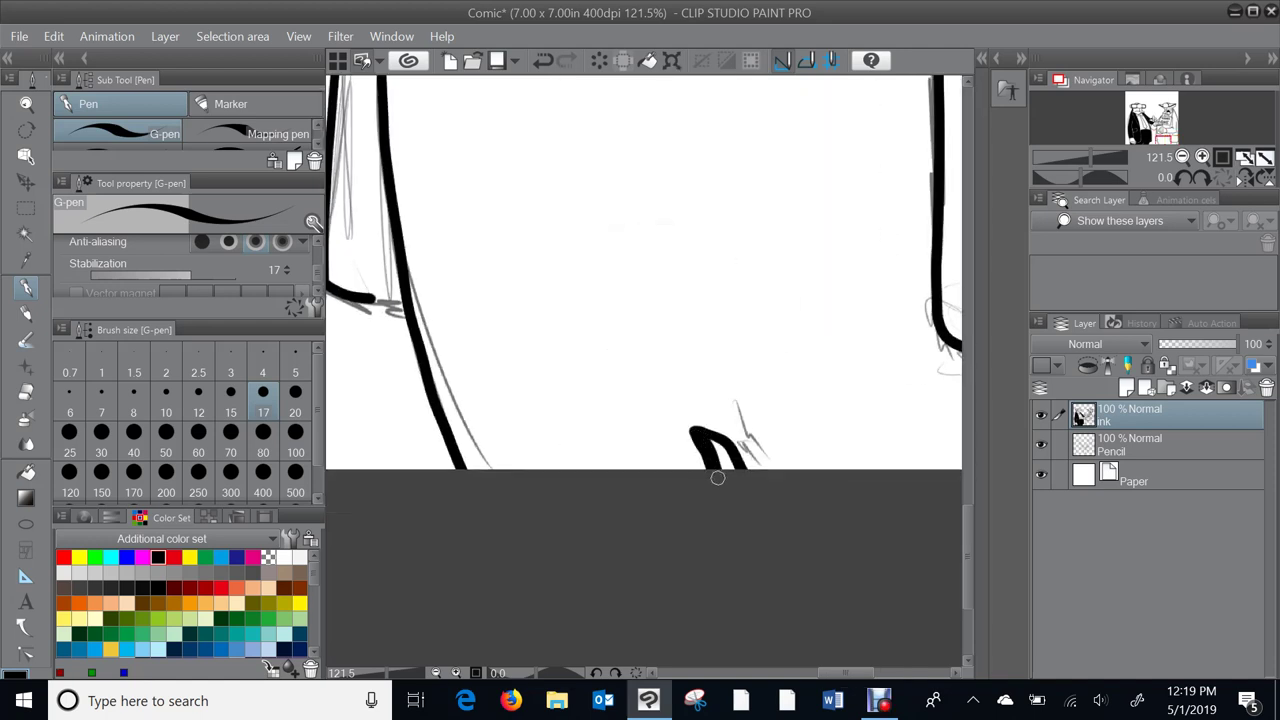
left_click_drag(644, 320, 678, 533)
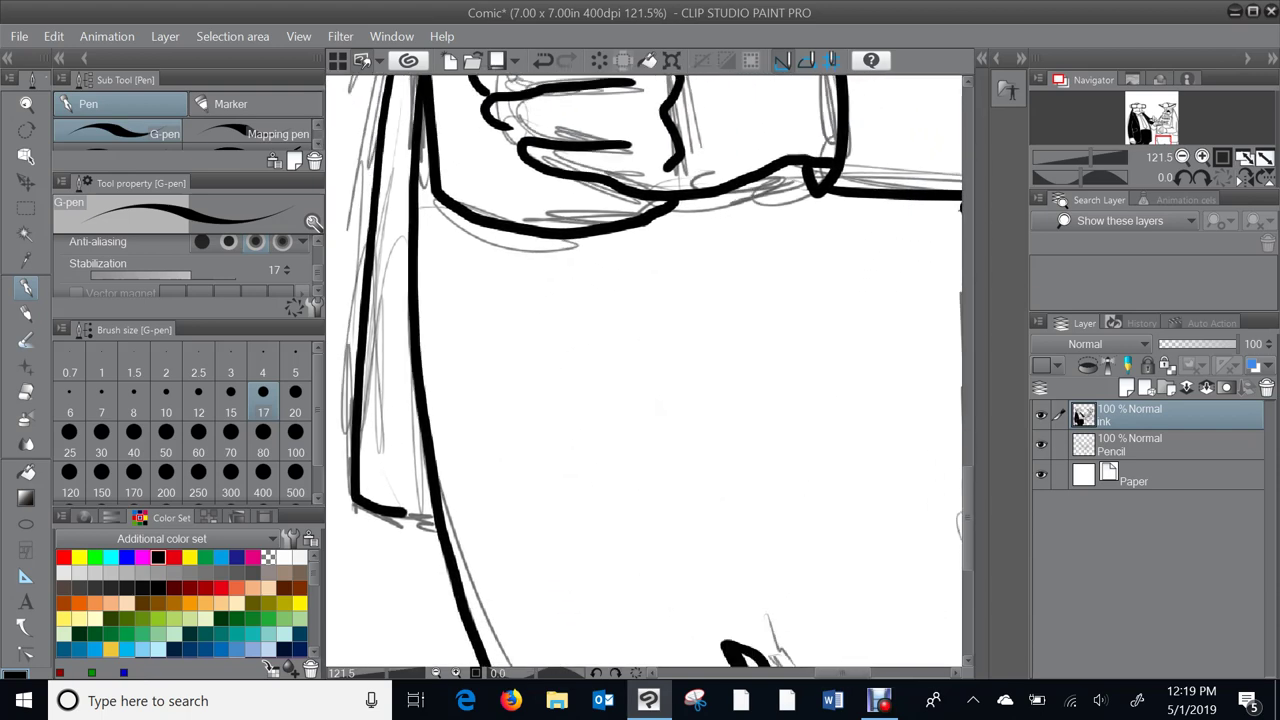
- Fill the sign-wearer's trousers below the cup and coat with black
scroll(793, 376, "down", 1)
scroll(644, 350, "down", 3)
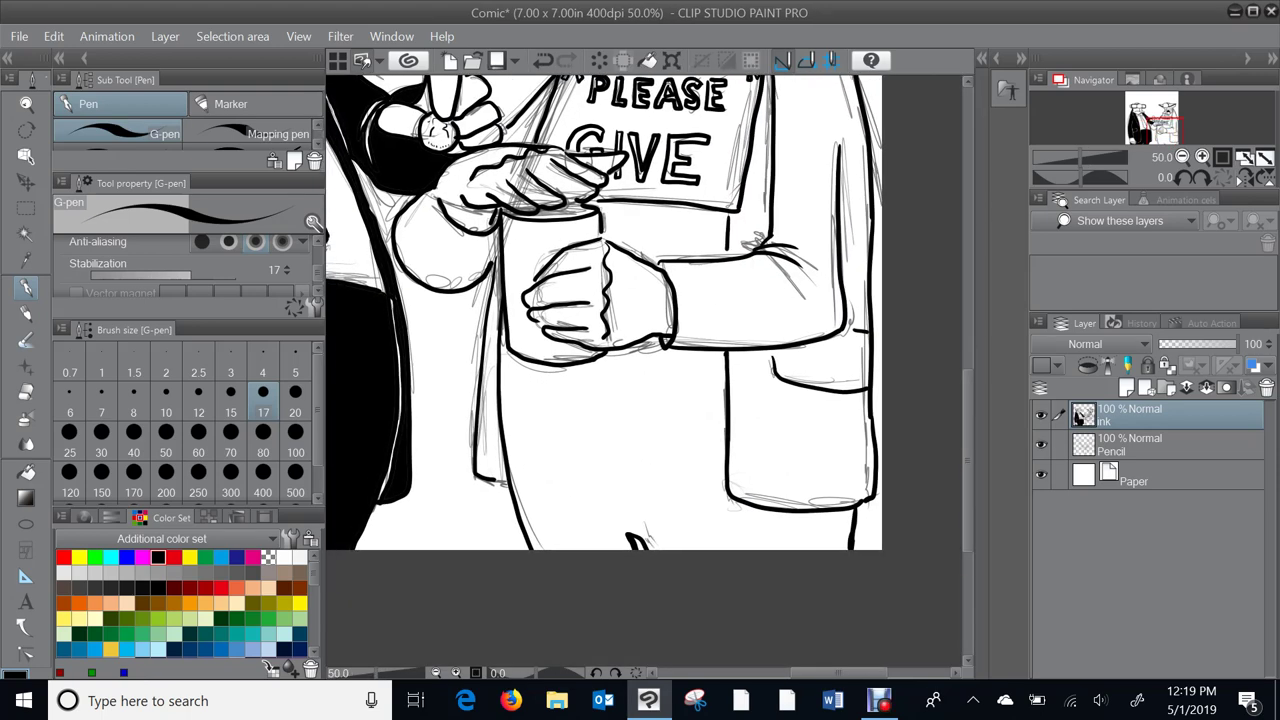
key("g")
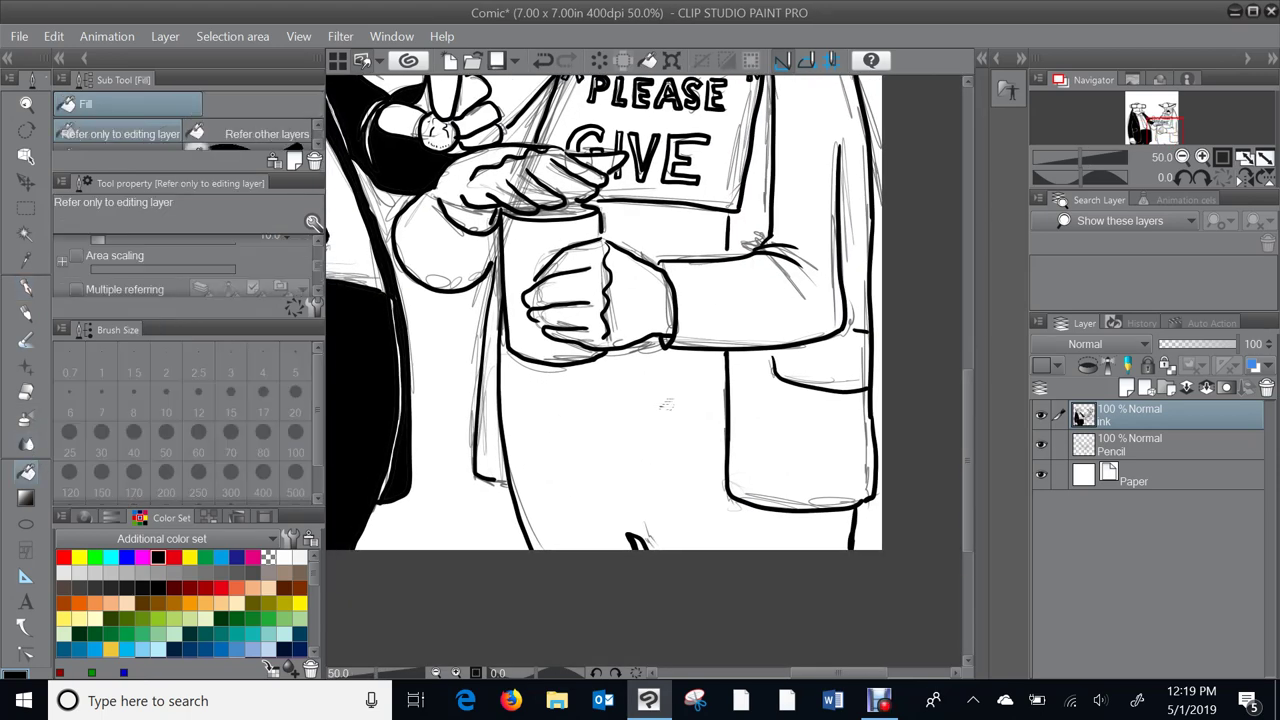
left_click(664, 394)
- Fill the outlined letters of PLEASE on the sign with solid black using the G-pen
key("p")
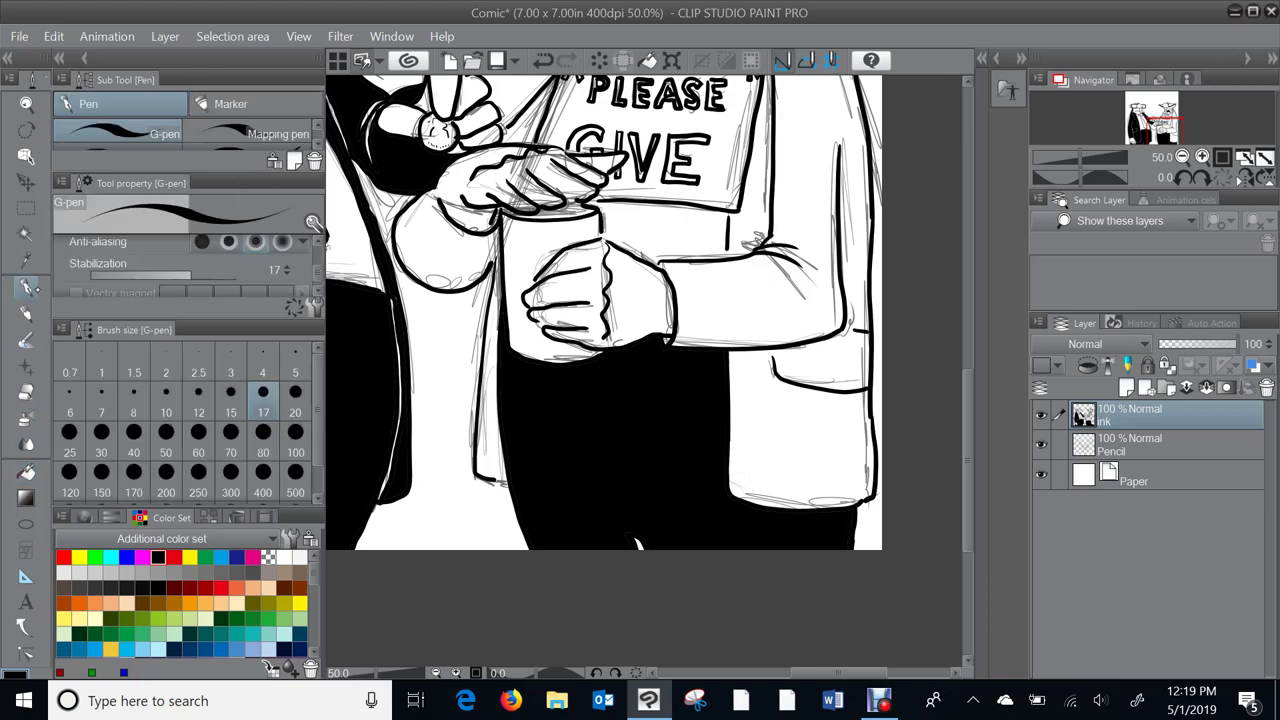
scroll(644, 370, "up", 5)
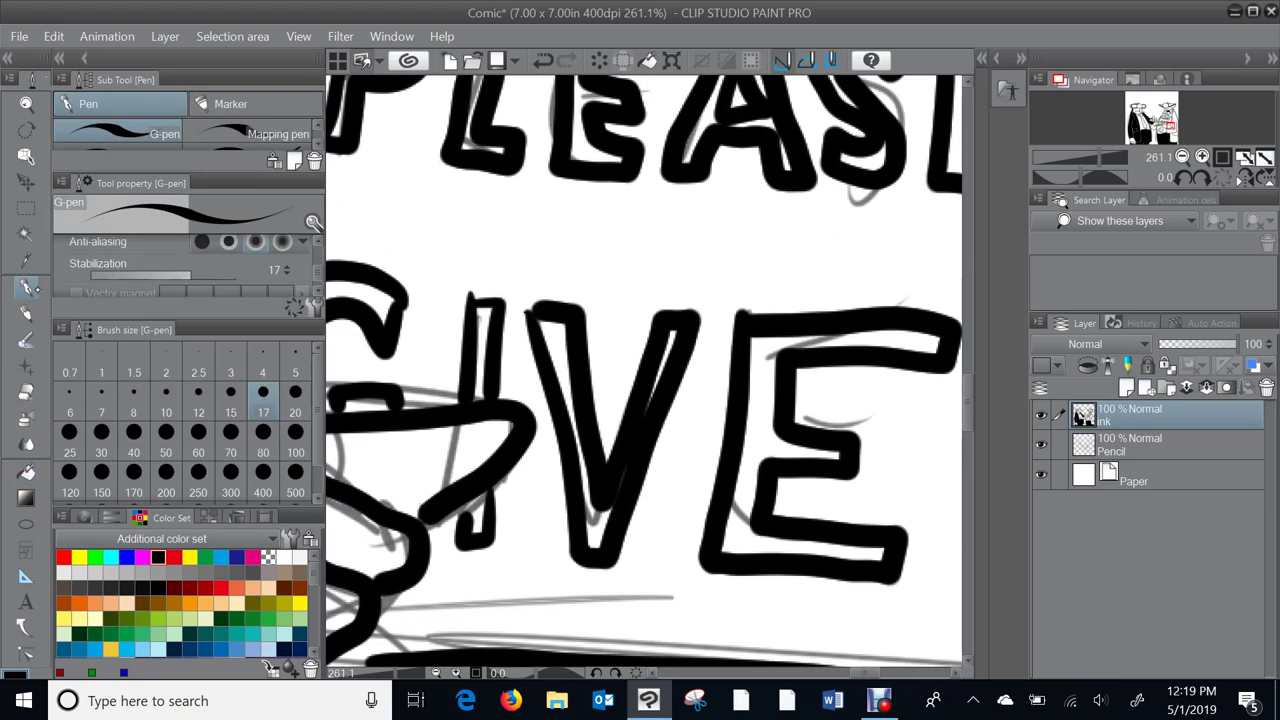
mouse_move(490, 262)
left_mouse_down()
mouse_move(466, 395)
mouse_move(467, 383)
left_mouse_up()
left_click_drag(528, 270, 542, 318)
mouse_move(614, 280)
left_mouse_down()
mouse_move(598, 395)
mouse_move(658, 408)
left_mouse_up()
mouse_move(768, 293)
left_mouse_down()
mouse_move(710, 292)
mouse_move(707, 352)
mouse_move(752, 354)
mouse_move(711, 351)
mouse_move(701, 404)
mouse_move(713, 385)
mouse_move(713, 410)
mouse_move(768, 410)
left_mouse_up()
mouse_move(871, 294)
left_mouse_down()
mouse_move(829, 391)
mouse_move(874, 290)
mouse_move(925, 430)
mouse_move(894, 374)
mouse_move(509, 343)
left_mouse_up()
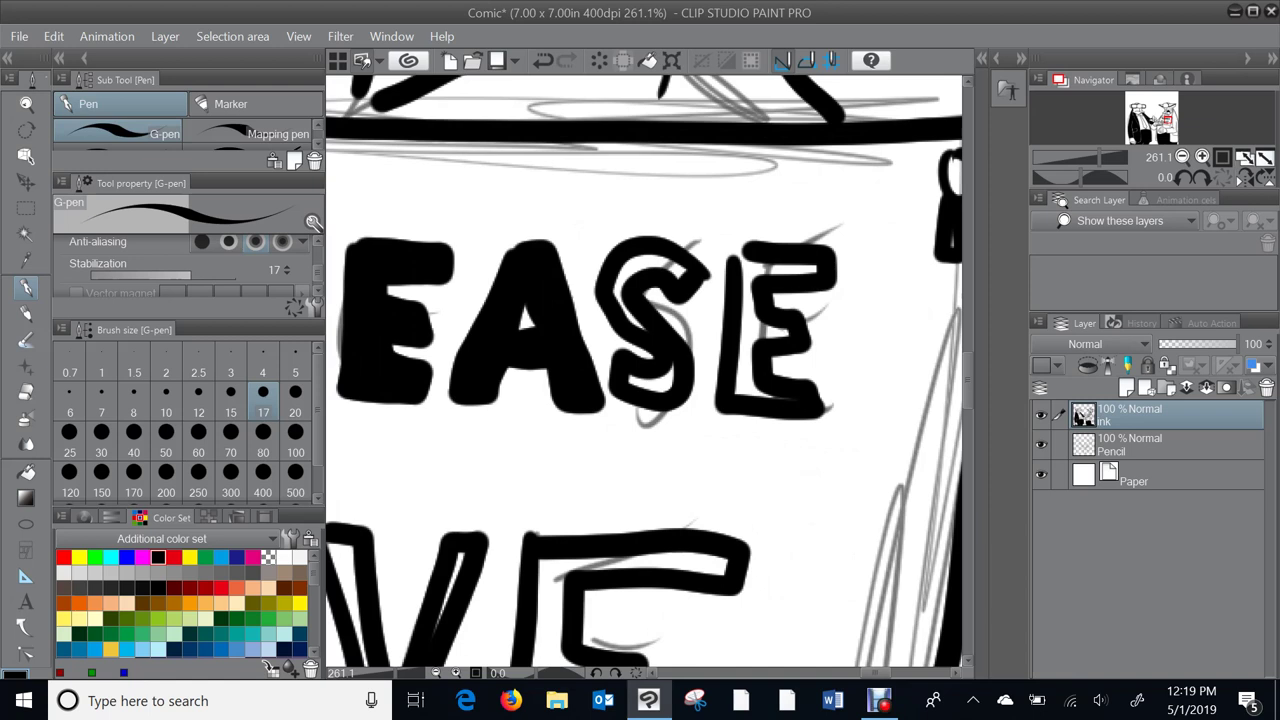
mouse_move(673, 262)
left_mouse_down()
mouse_move(618, 280)
mouse_move(617, 301)
mouse_move(661, 354)
mouse_move(665, 385)
mouse_move(629, 377)
left_mouse_up()
mouse_move(805, 266)
left_mouse_down()
mouse_move(742, 258)
mouse_move(745, 329)
mouse_move(787, 331)
mouse_move(741, 323)
mouse_move(738, 373)
mouse_move(739, 384)
mouse_move(748, 338)
mouse_move(747, 387)
mouse_move(782, 372)
left_mouse_up()
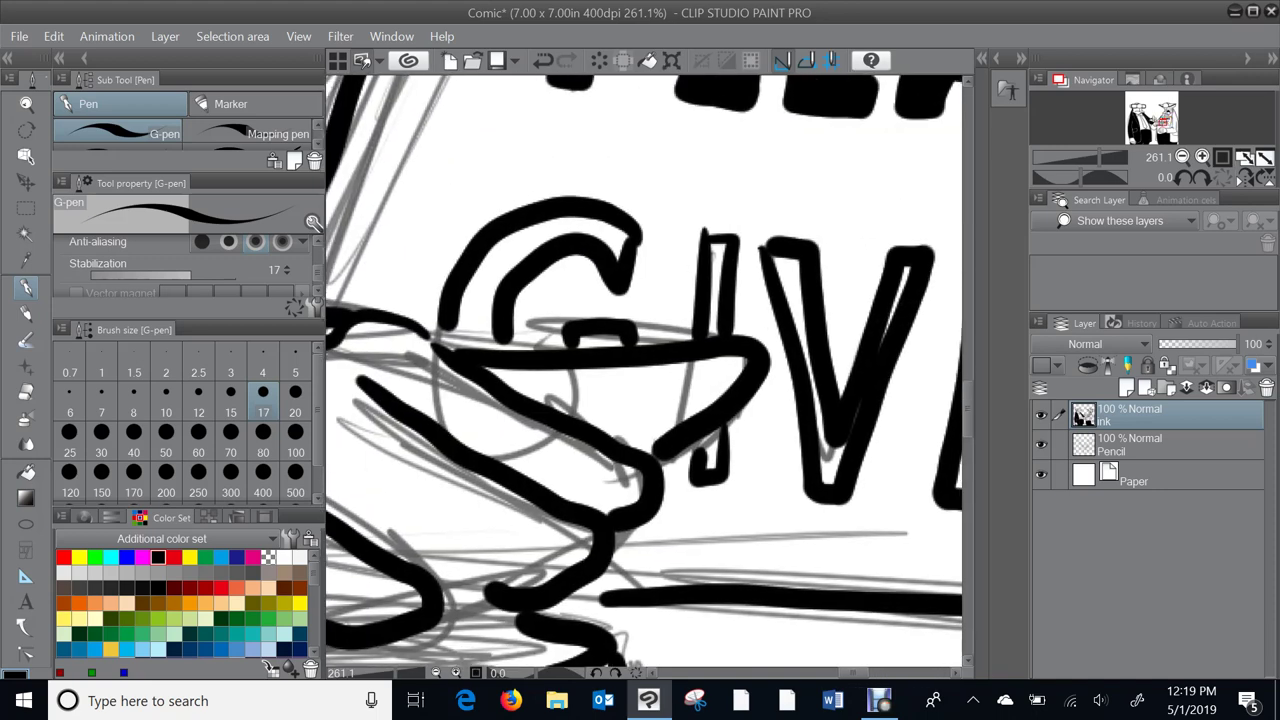
- Fill the outlined letters of GIVE with solid black, working around the fingers that overlap the sign
mouse_move(608, 224)
left_mouse_down()
mouse_move(610, 242)
mouse_move(566, 222)
mouse_move(486, 262)
mouse_move(454, 345)
mouse_move(474, 300)
mouse_move(491, 300)
mouse_move(496, 345)
mouse_move(494, 289)
left_mouse_up()
left_click_drag(590, 336, 628, 340)
left_click_drag(716, 244, 716, 356)
left_click_drag(714, 440, 705, 450)
left_click_drag(706, 404, 440, 345)
mouse_move(508, 205)
left_mouse_down()
mouse_move(505, 240)
mouse_move(517, 222)
mouse_move(556, 425)
mouse_move(628, 230)
mouse_move(650, 205)
left_mouse_up()
mouse_move(880, 218)
left_mouse_down()
mouse_move(721, 228)
mouse_move(723, 327)
mouse_move(708, 344)
mouse_move(709, 307)
mouse_move(718, 337)
mouse_move(794, 346)
mouse_move(731, 338)
mouse_move(687, 435)
mouse_move(841, 446)
mouse_move(689, 429)
left_mouse_up()
scroll(644, 370, "down", 8)
scroll(678, 341, "down", 2)
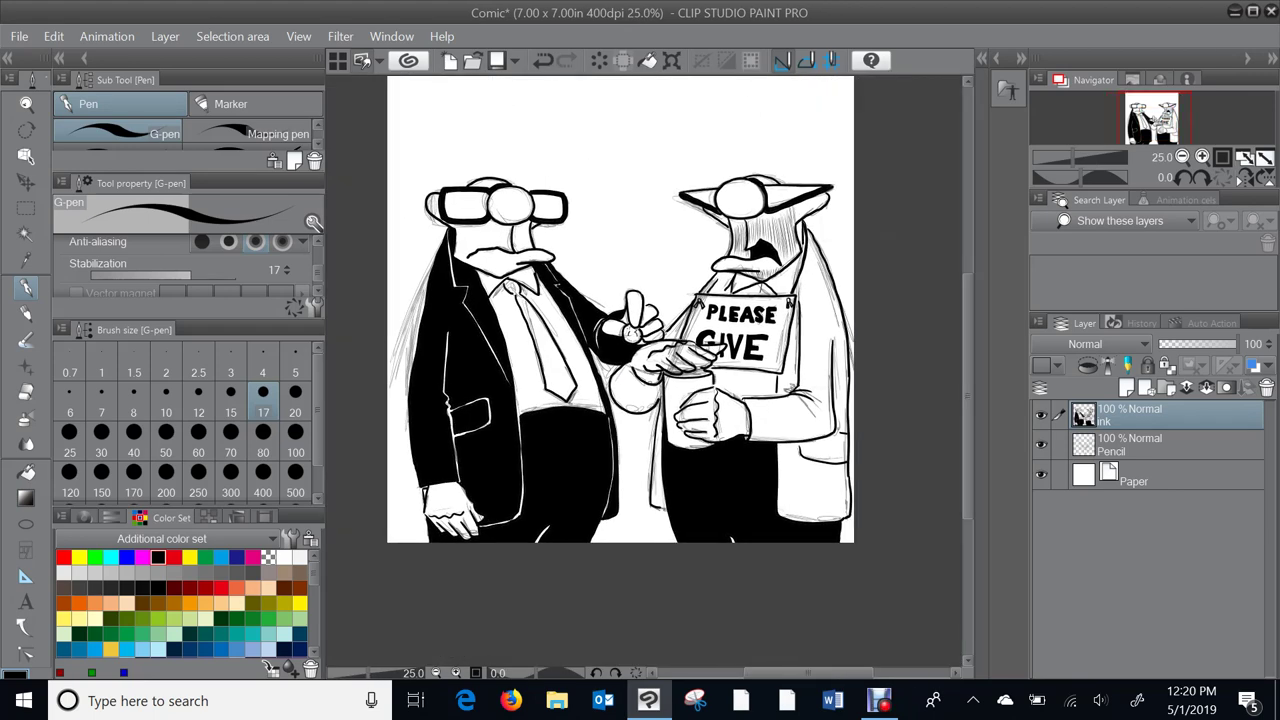
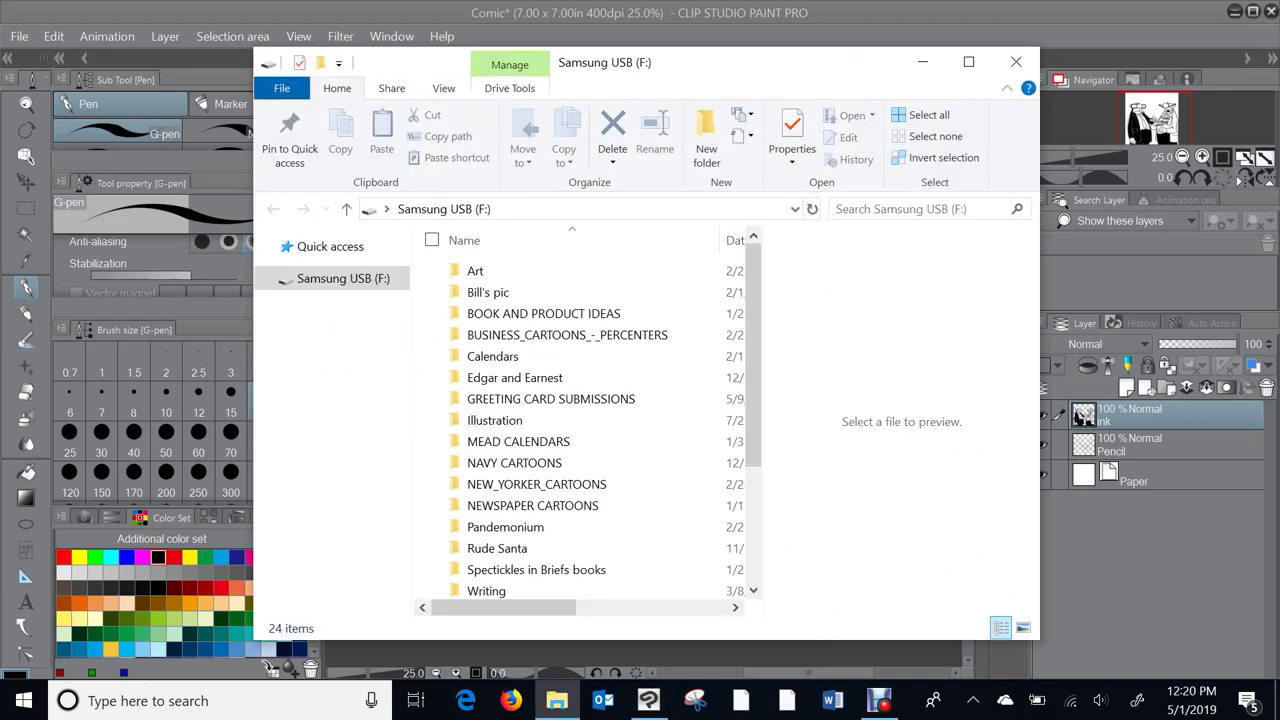
- Close the USB drive's file window and open the Frame Blank image from the Cartoons folder
left_click(1016, 62)
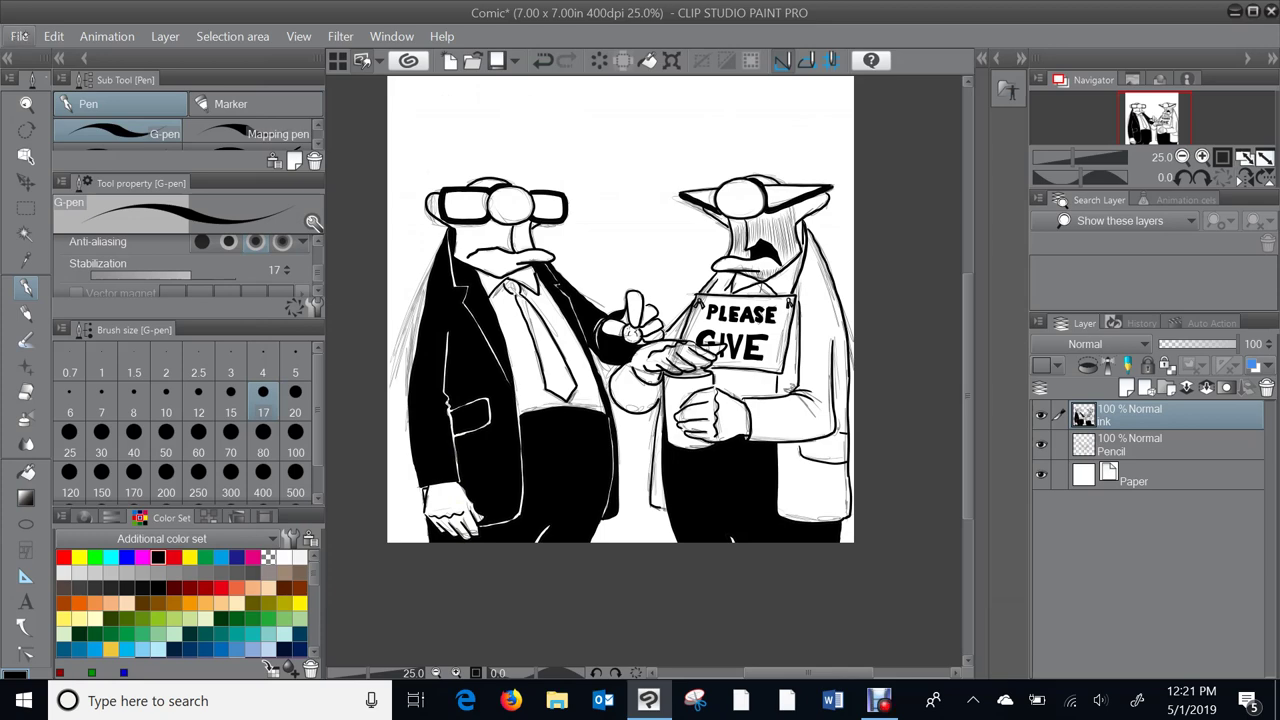
left_click(19, 36)
left_click(58, 104)
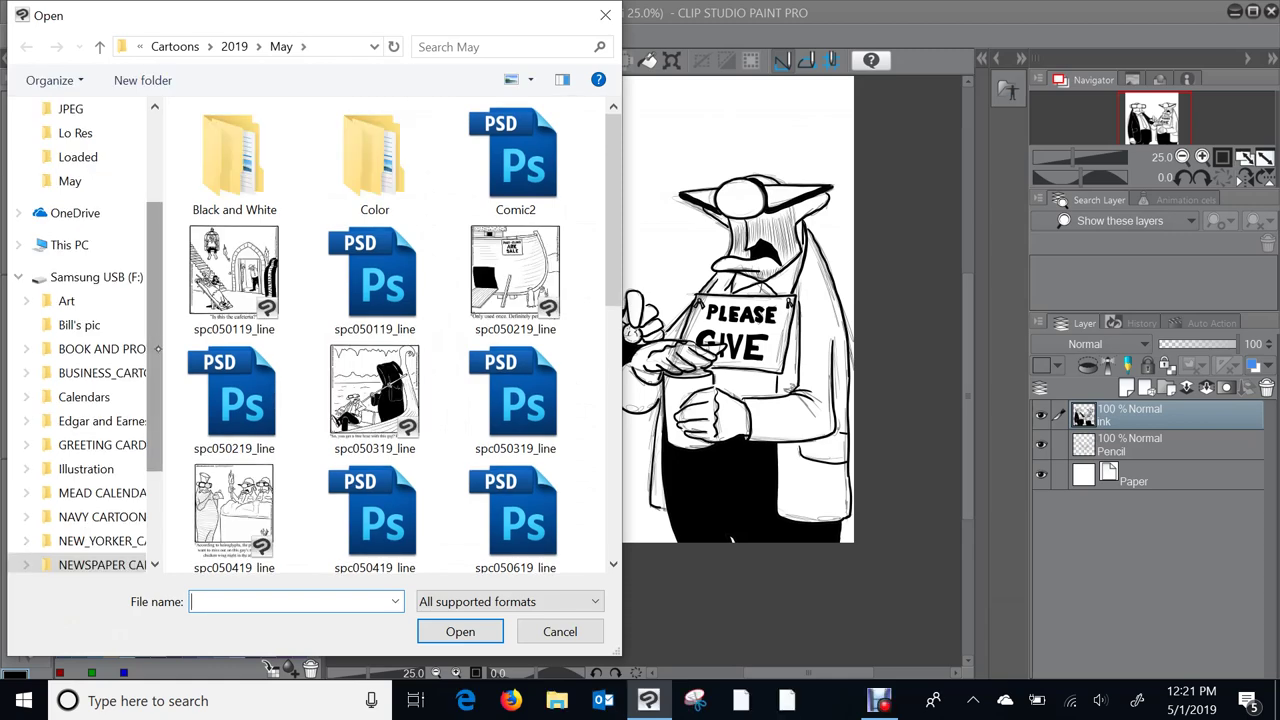
left_click(102, 46)
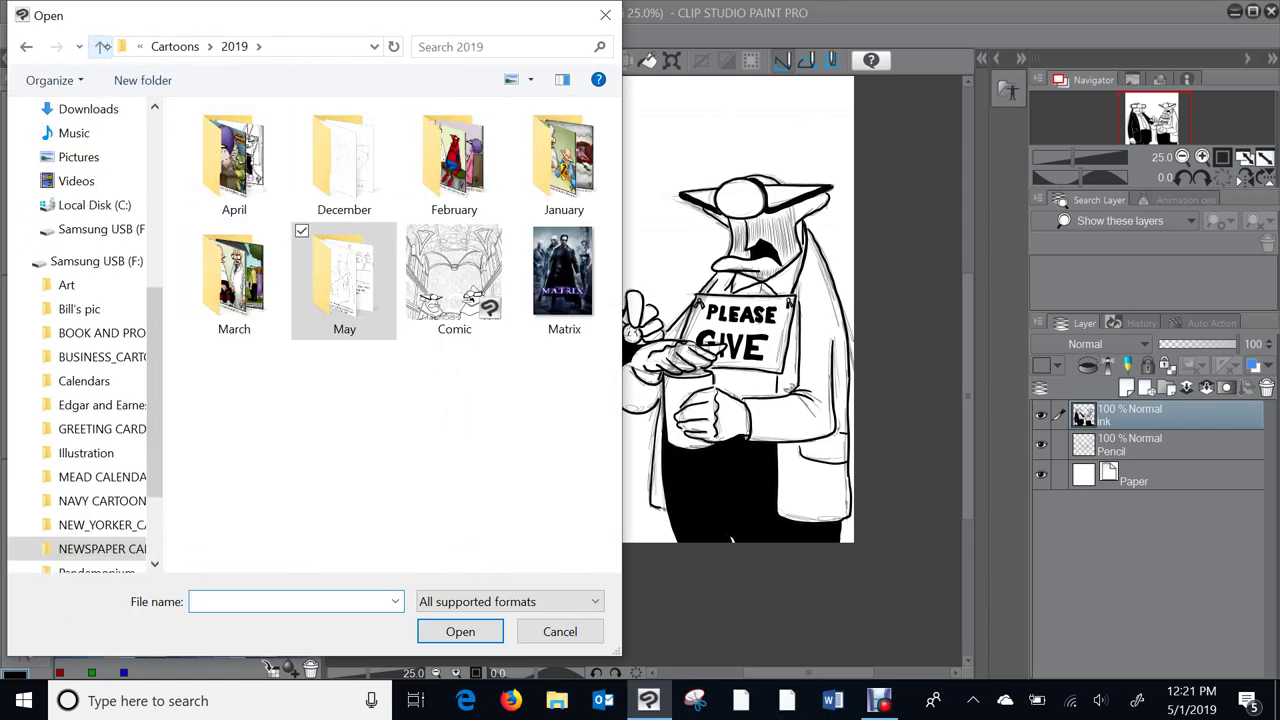
left_click(102, 46)
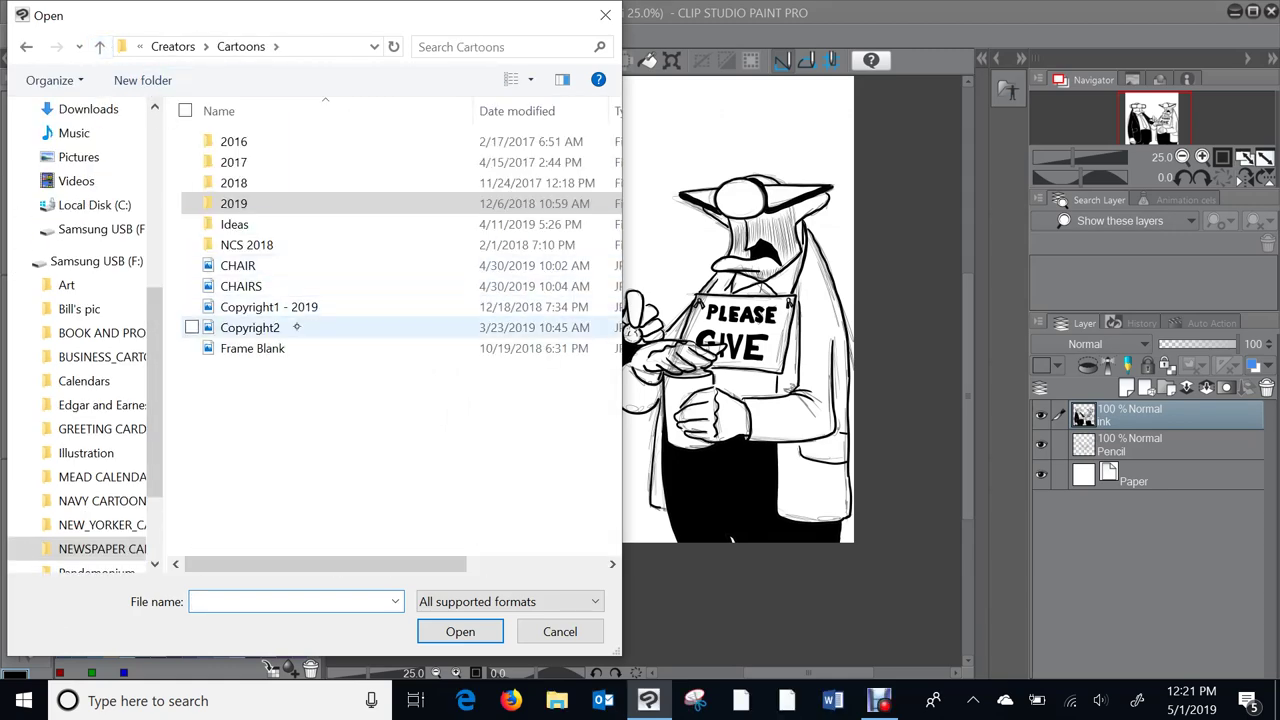
left_click(283, 348)
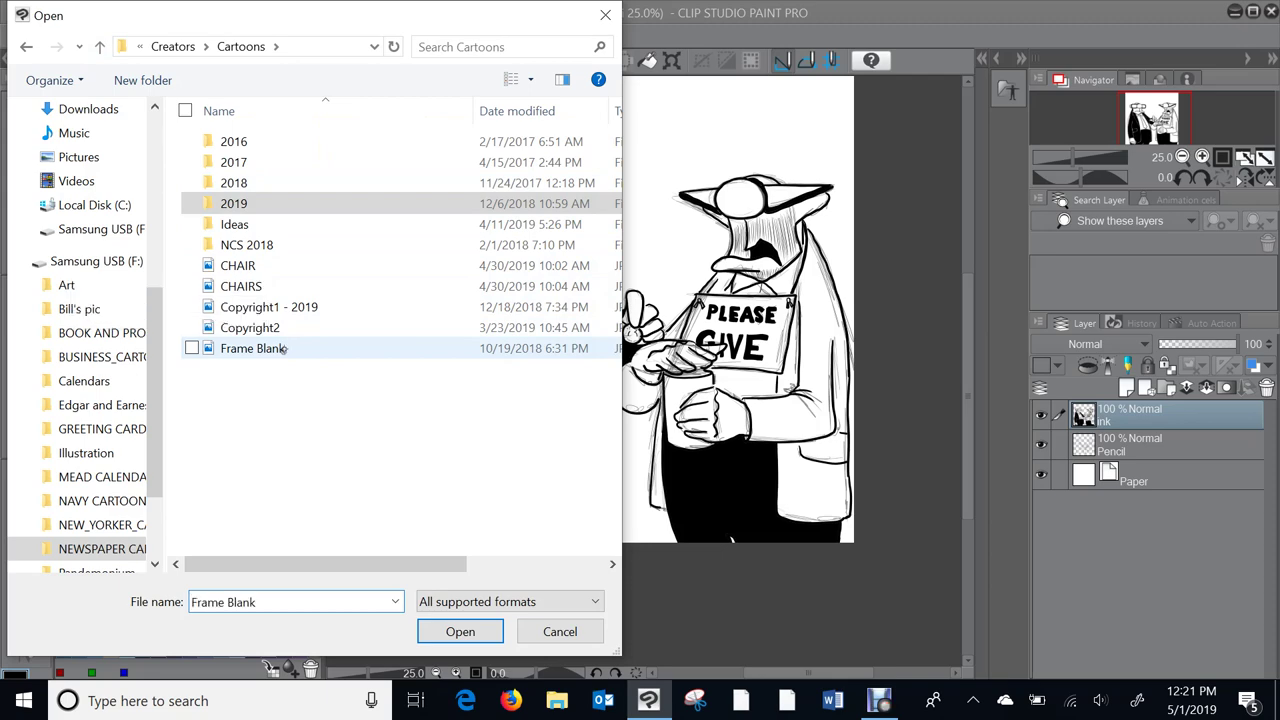
left_click(460, 631)
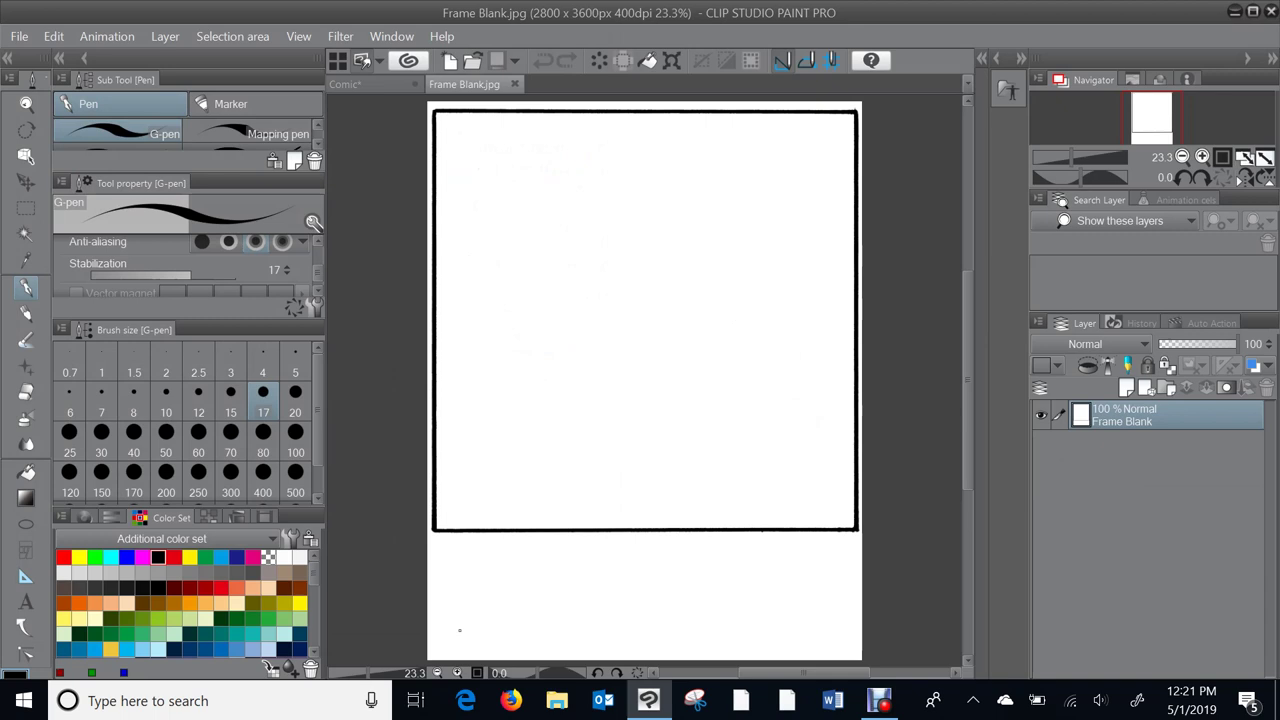
- Copy the entire ink layer of the Comic document and paste it into the Frame Blank image
left_click(371, 86)
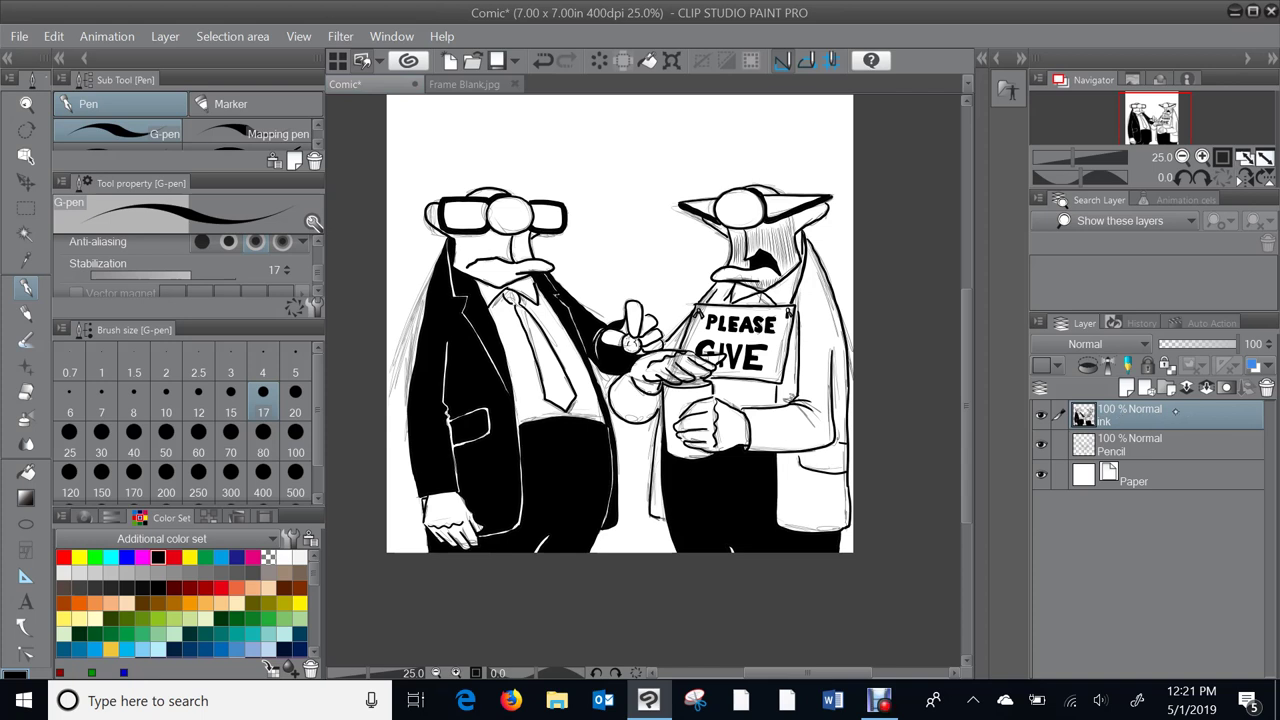
left_click(232, 36)
left_click(248, 58)
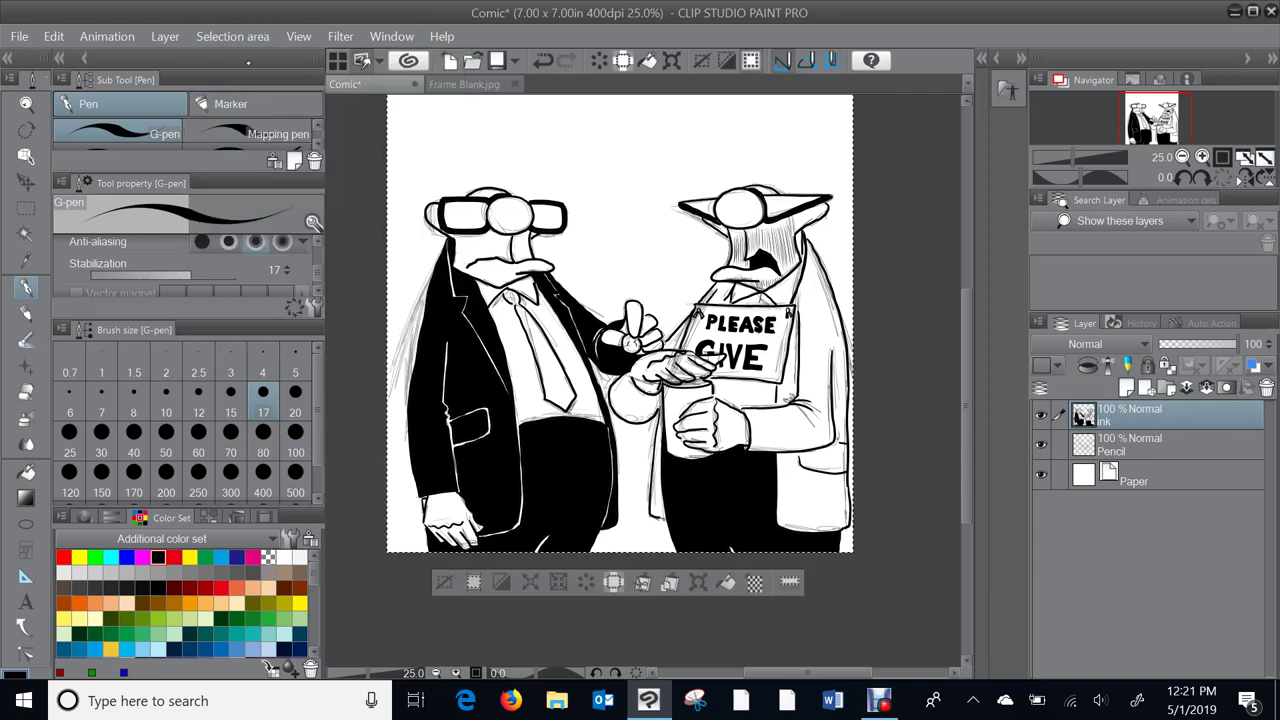
left_click(54, 36)
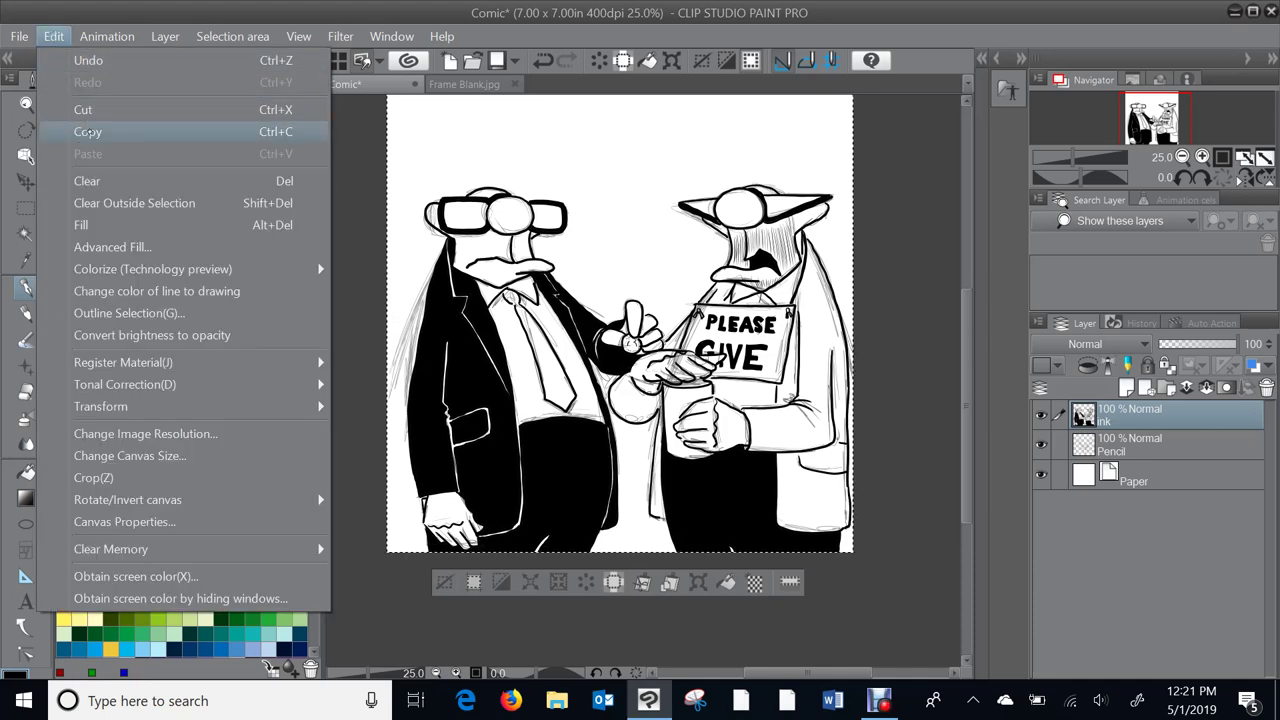
left_click(88, 131)
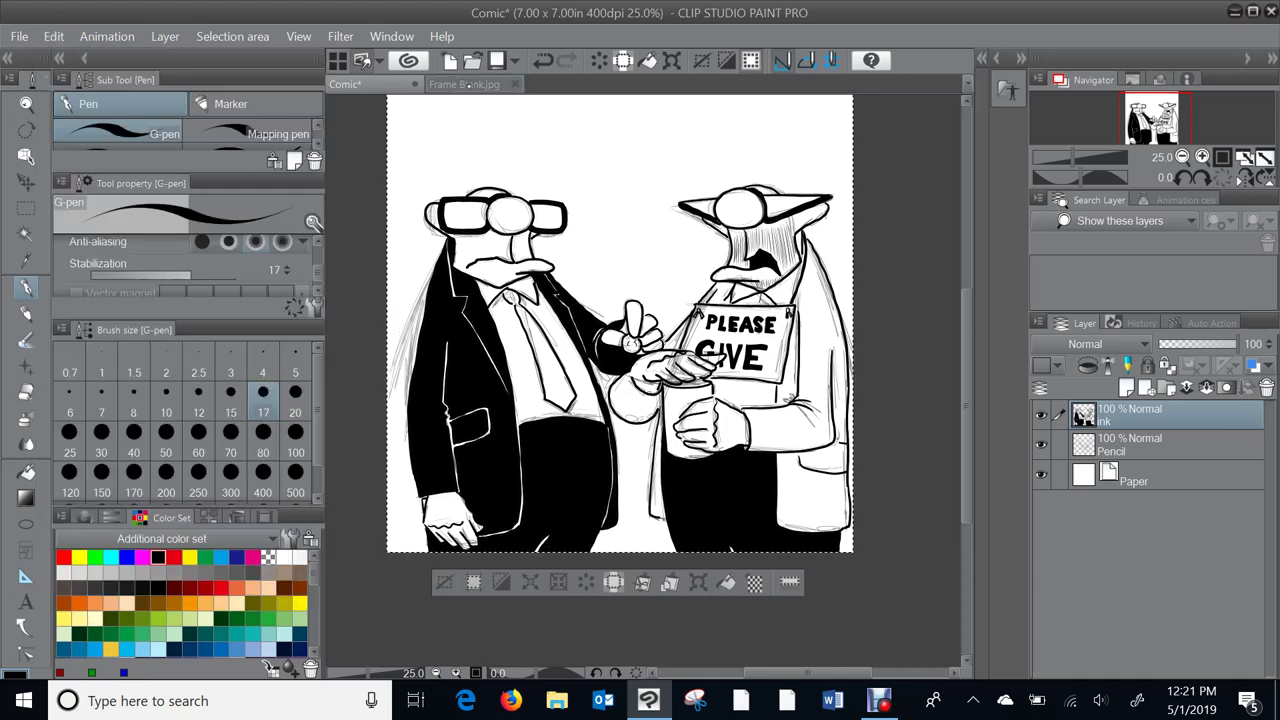
left_click(468, 86)
left_click(54, 36)
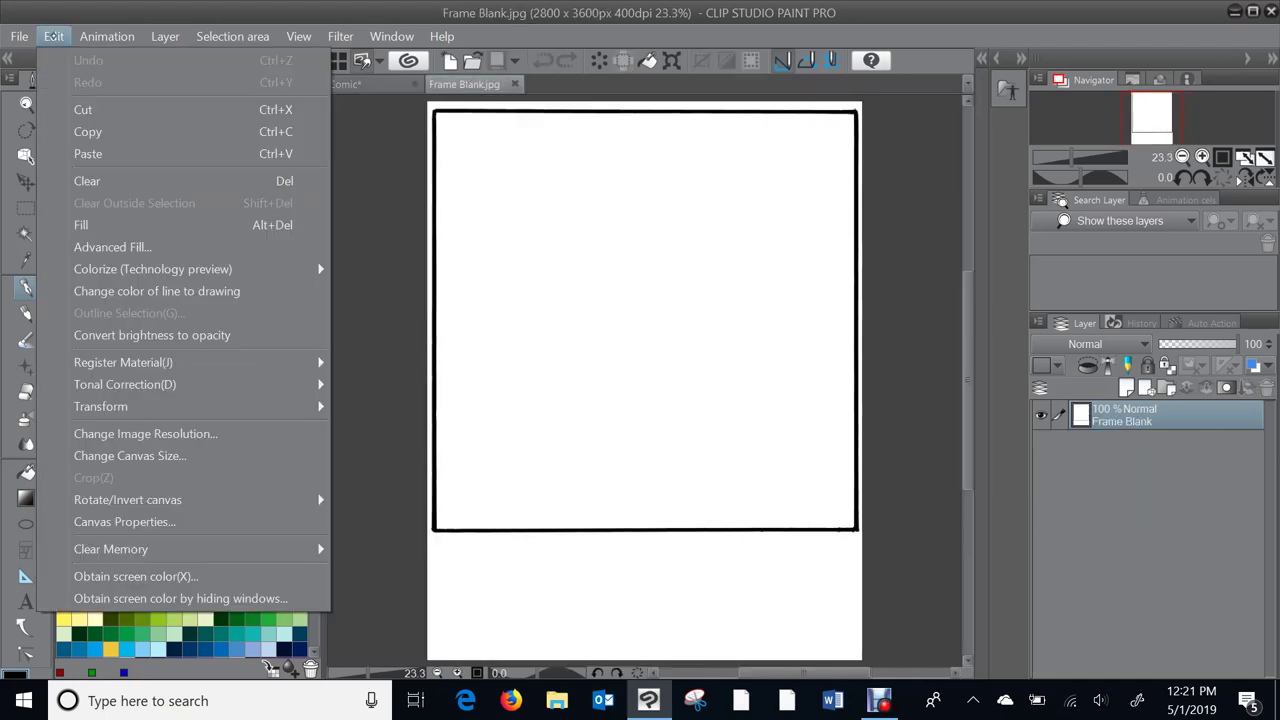
left_click(106, 154)
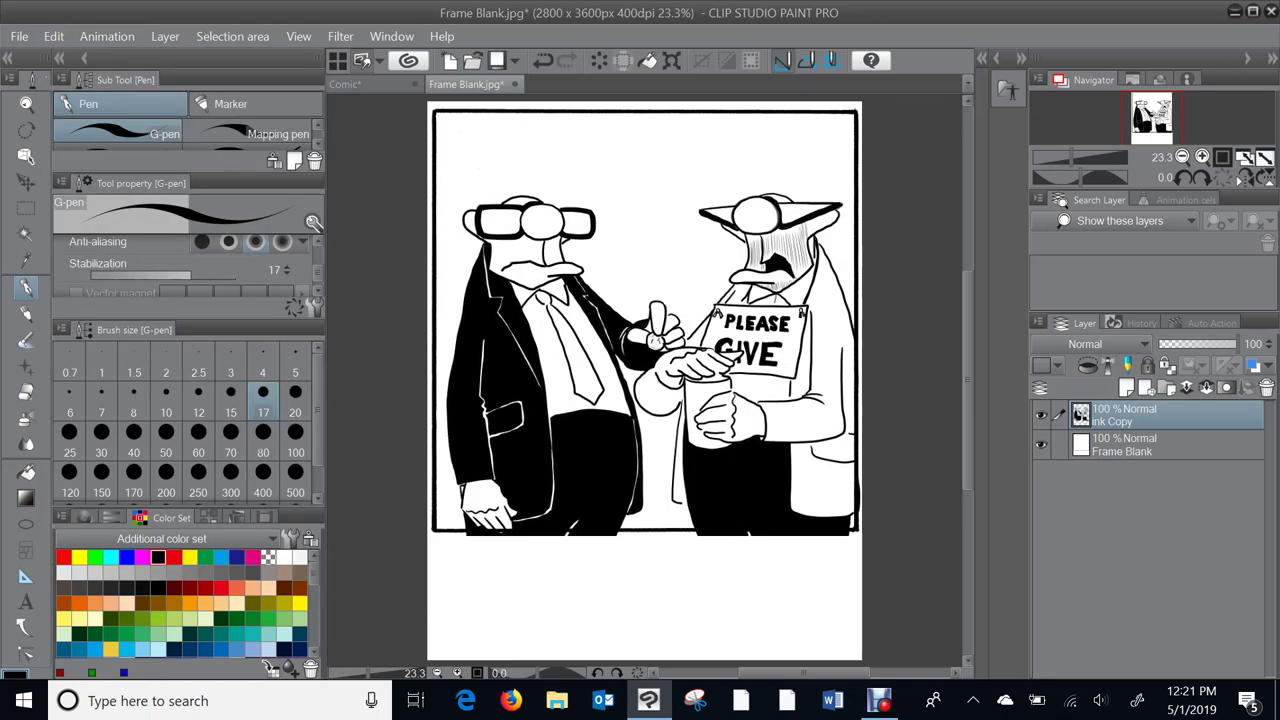
- Move the pasted ink layer up and slightly left so both figures sit inside the frame border
key("k")
left_click_drag(800, 400, 790, 367)
left_click_drag(636, 296, 637, 306)
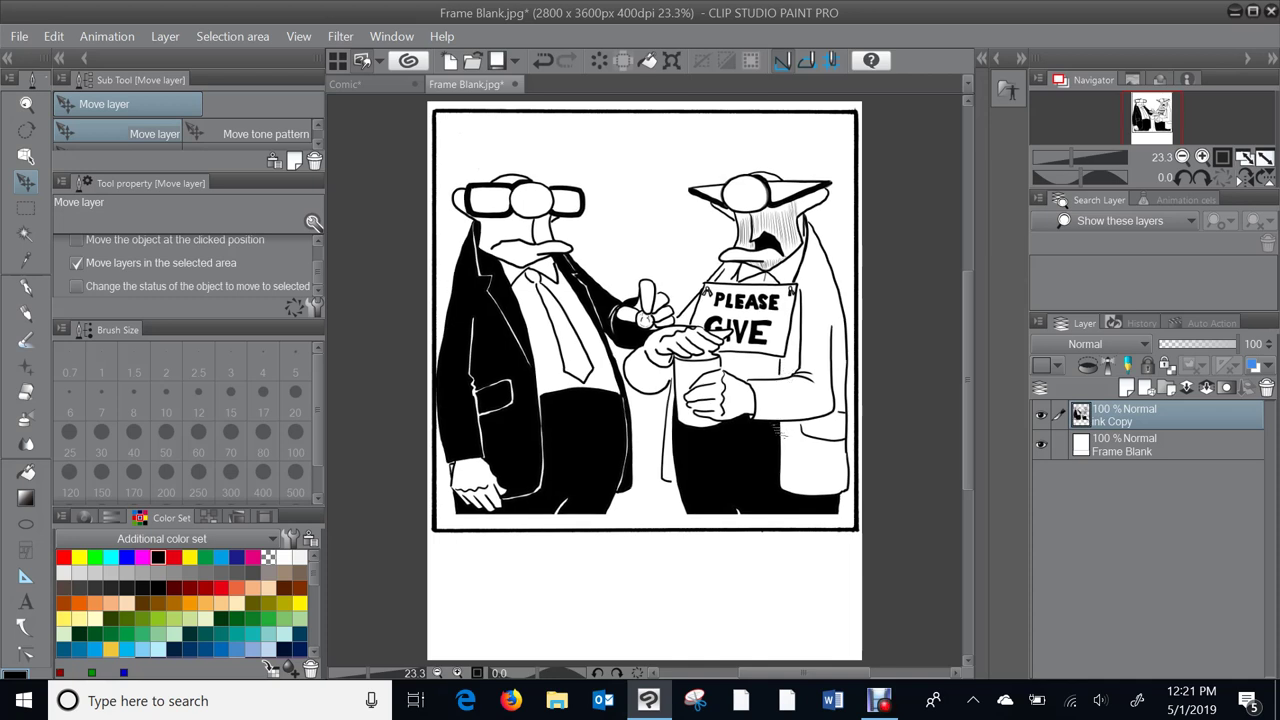
left_click_drag(778, 428, 780, 428)
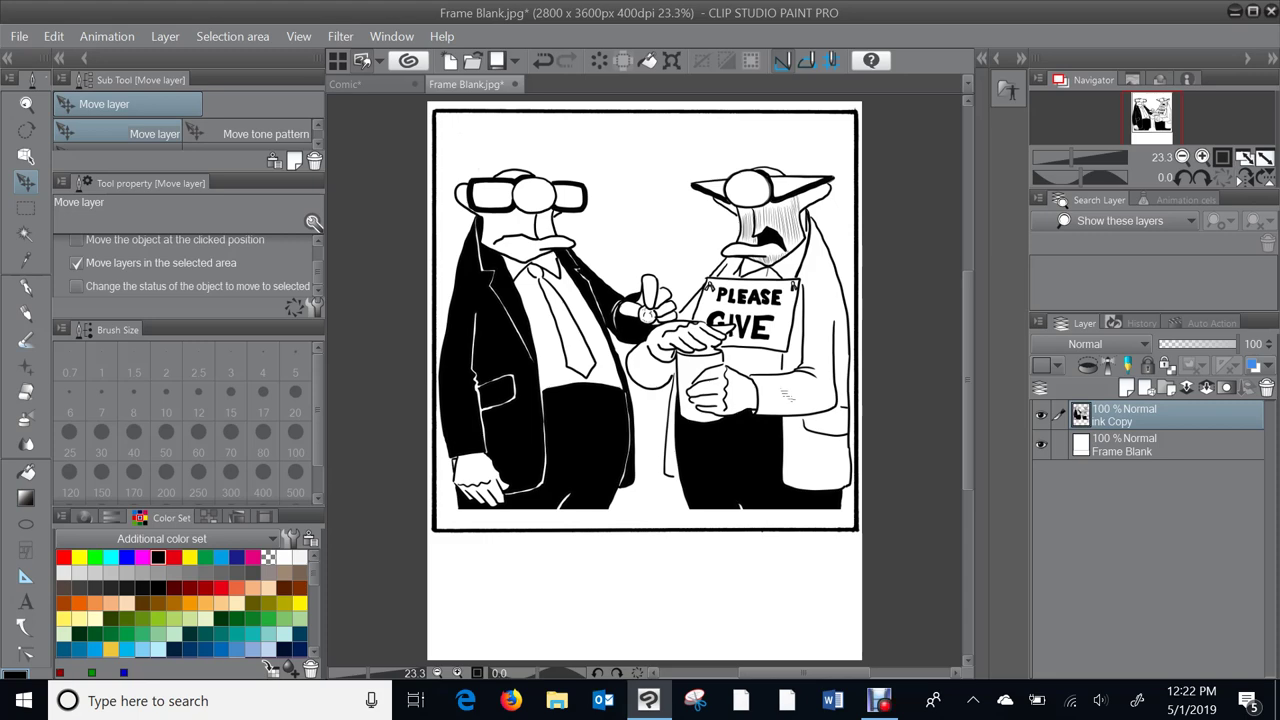
- Extend the outer trouser outline below the black-coated man's lowered hand to the frame's bottom border with the G-pen
scroll(669, 416, "up", 4)
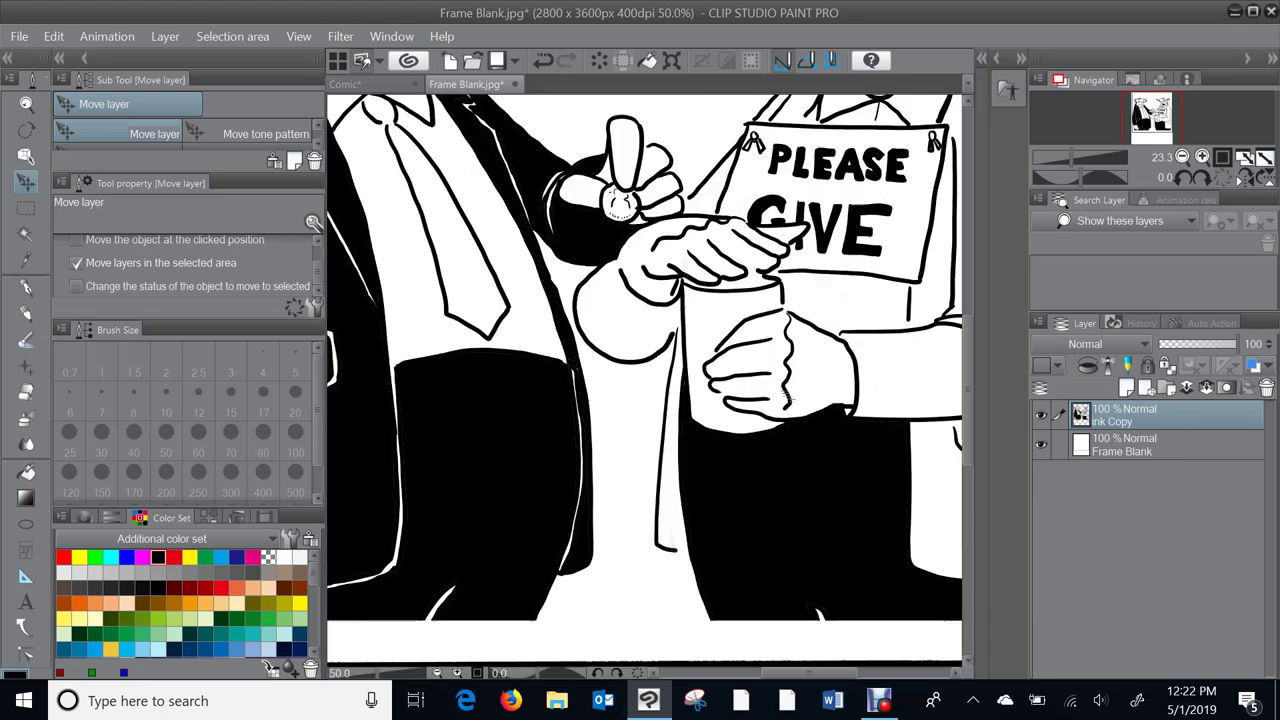
left_click_drag(348, 629, 625, 342)
scroll(787, 396, "up", 3)
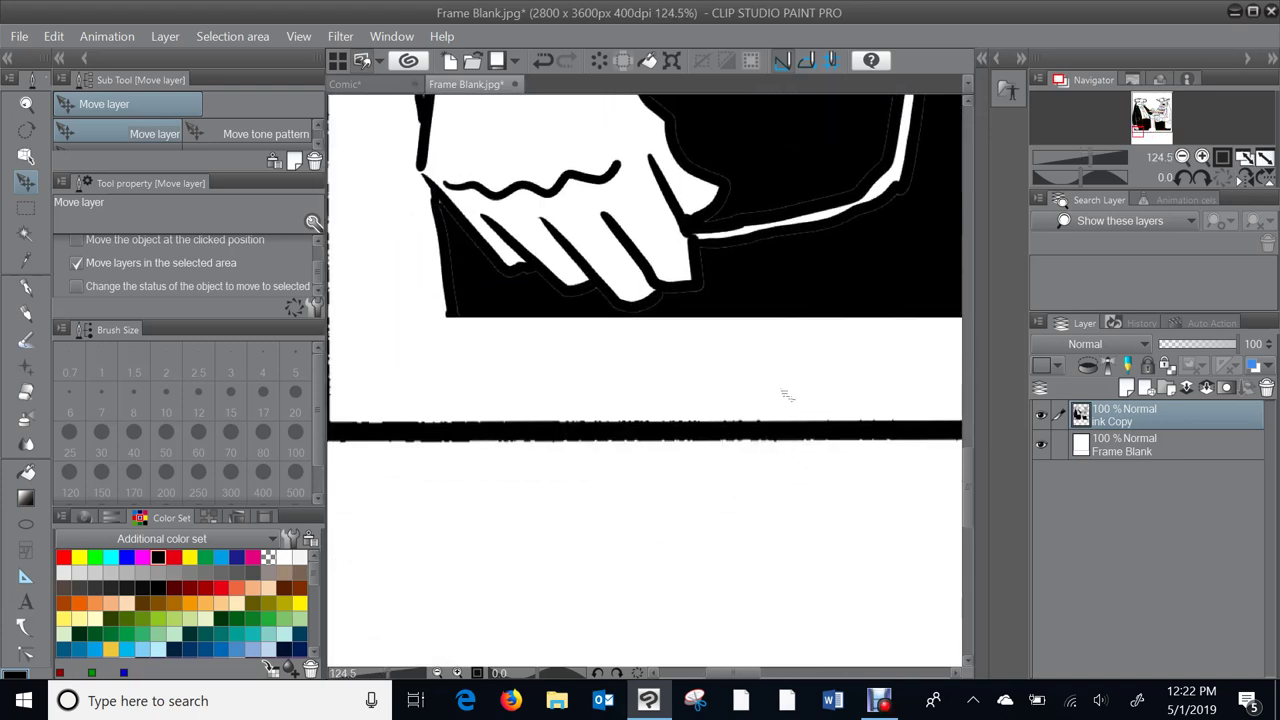
key("p")
left_click_drag(450, 308, 453, 425)
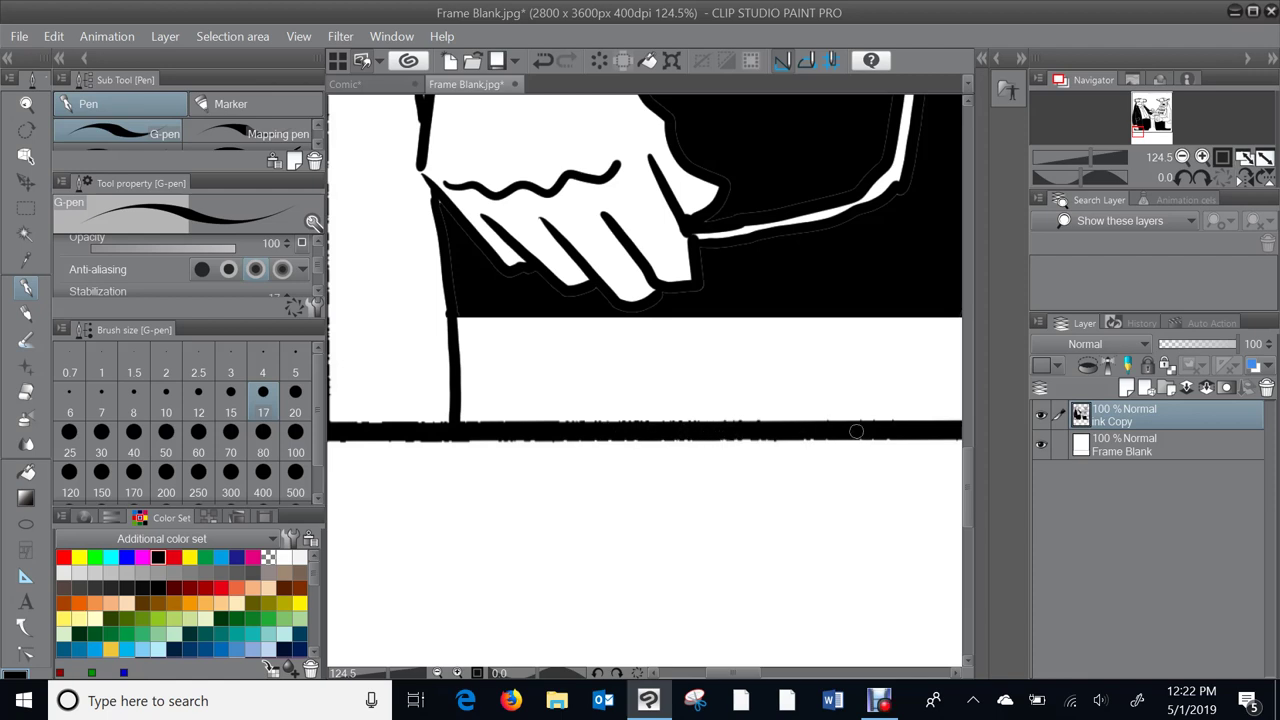
- Extend the front trouser edge of the black-coated man to the frame's bottom border, redoing the stroke at a steeper inward slant
left_click_drag(926, 402, 566, 395)
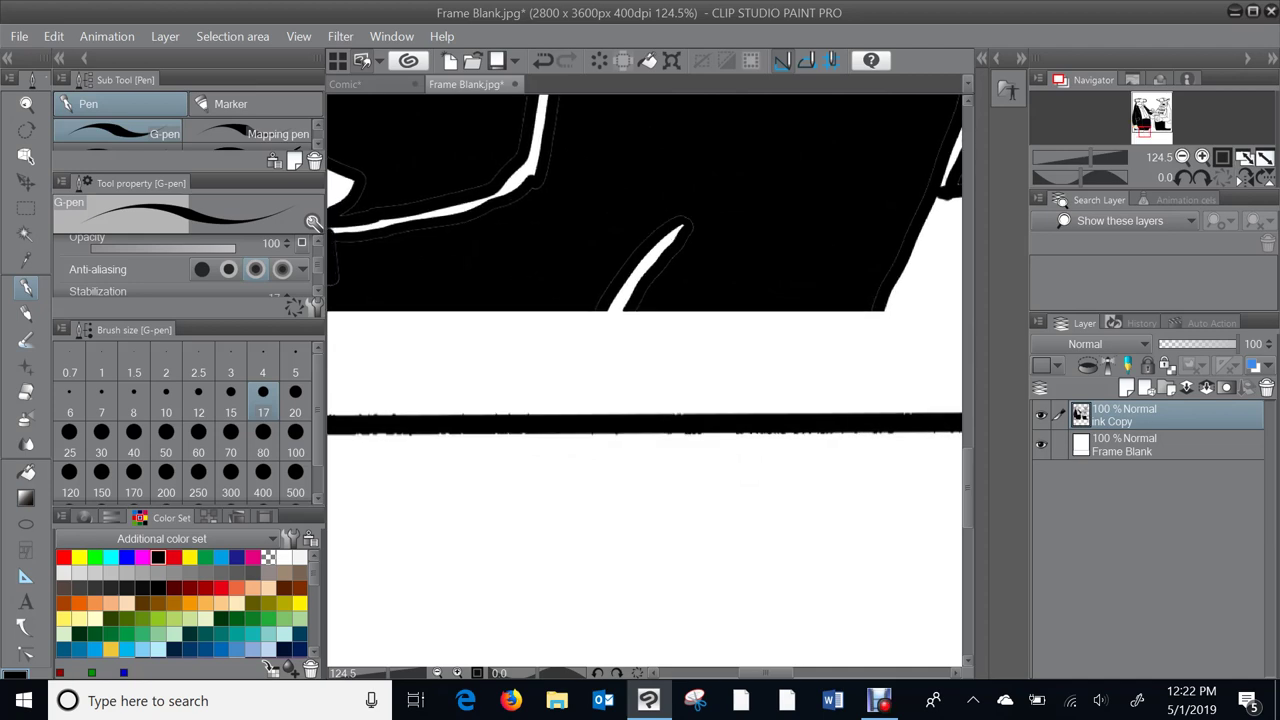
left_click_drag(874, 300, 690, 296)
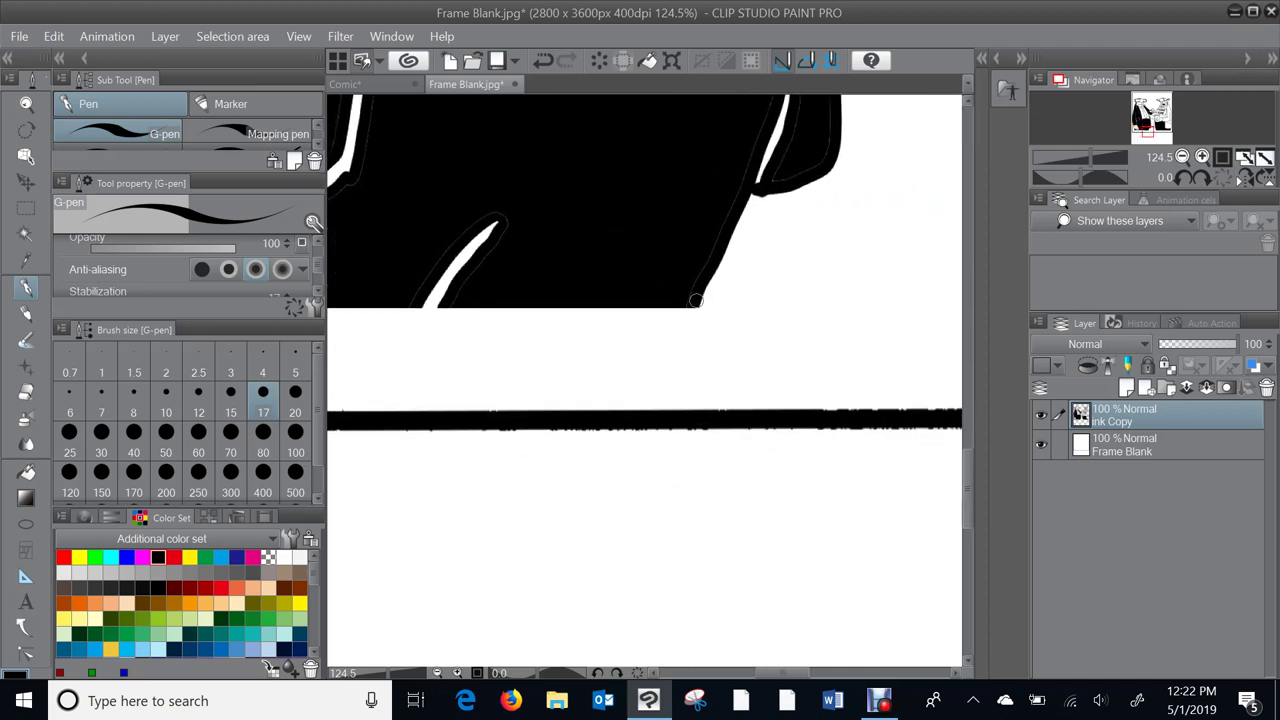
left_click_drag(696, 295, 679, 401)
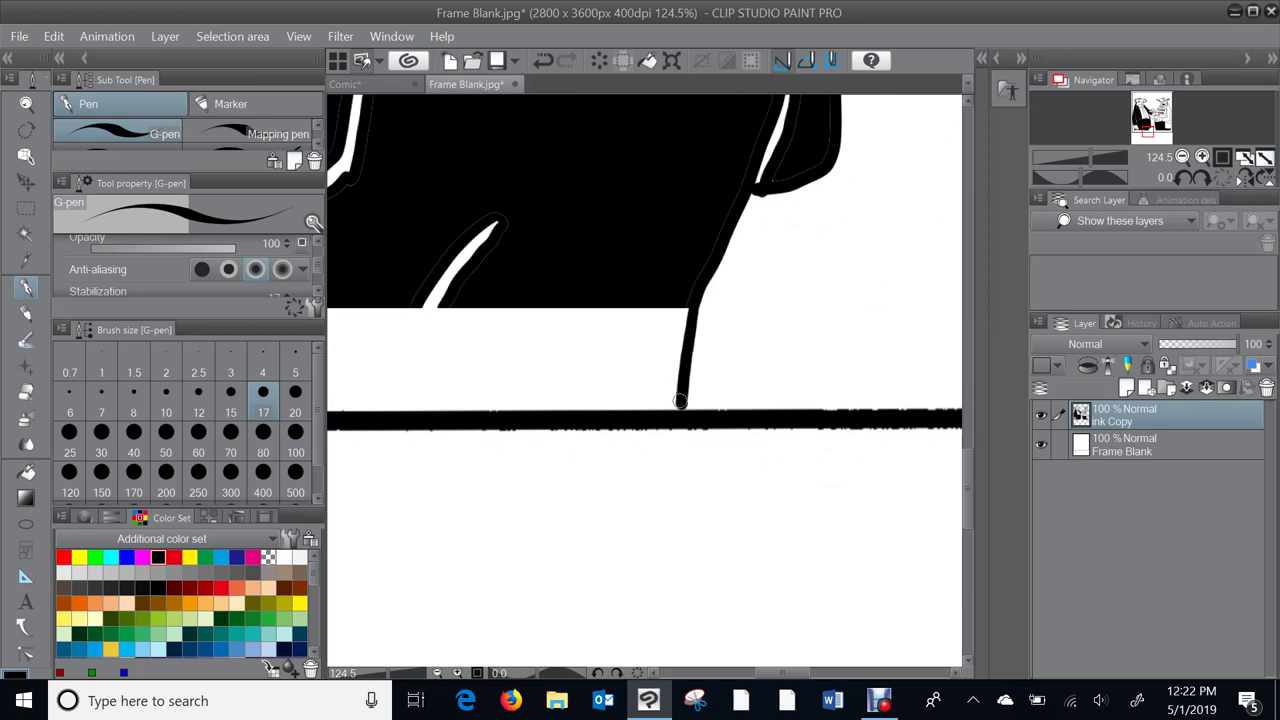
key("ctrl+z")
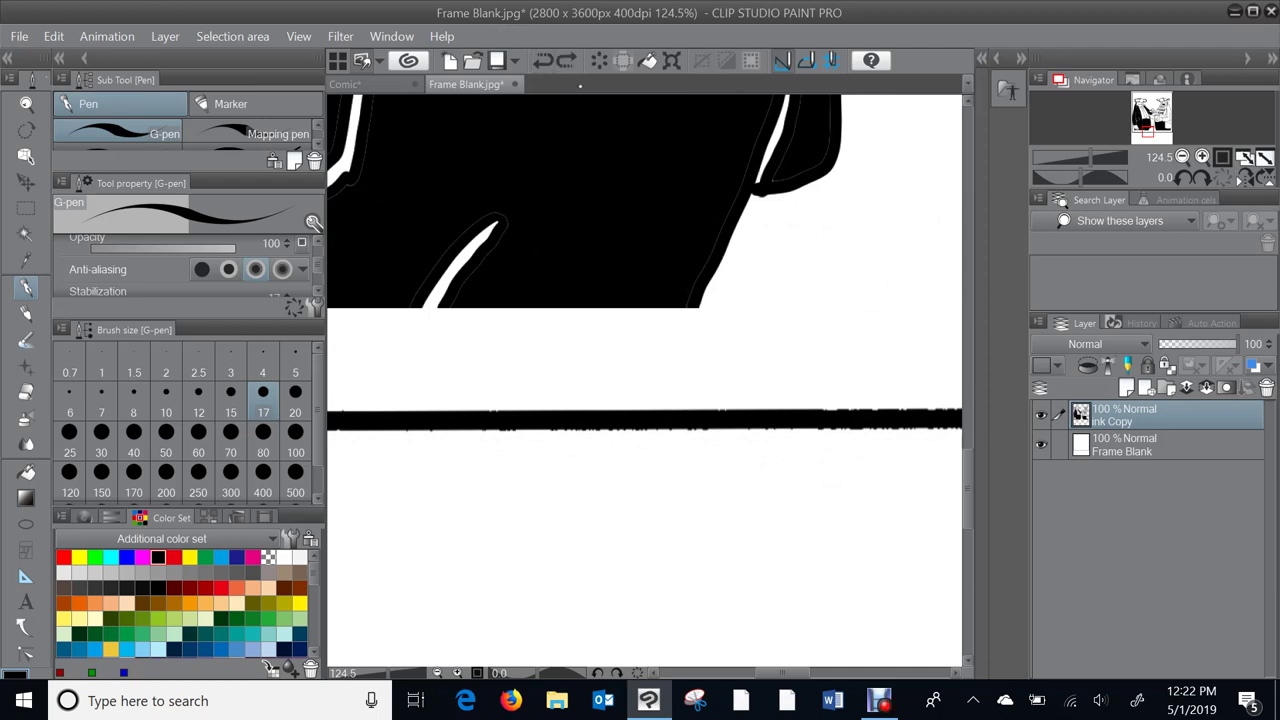
left_click_drag(691, 305, 655, 417)
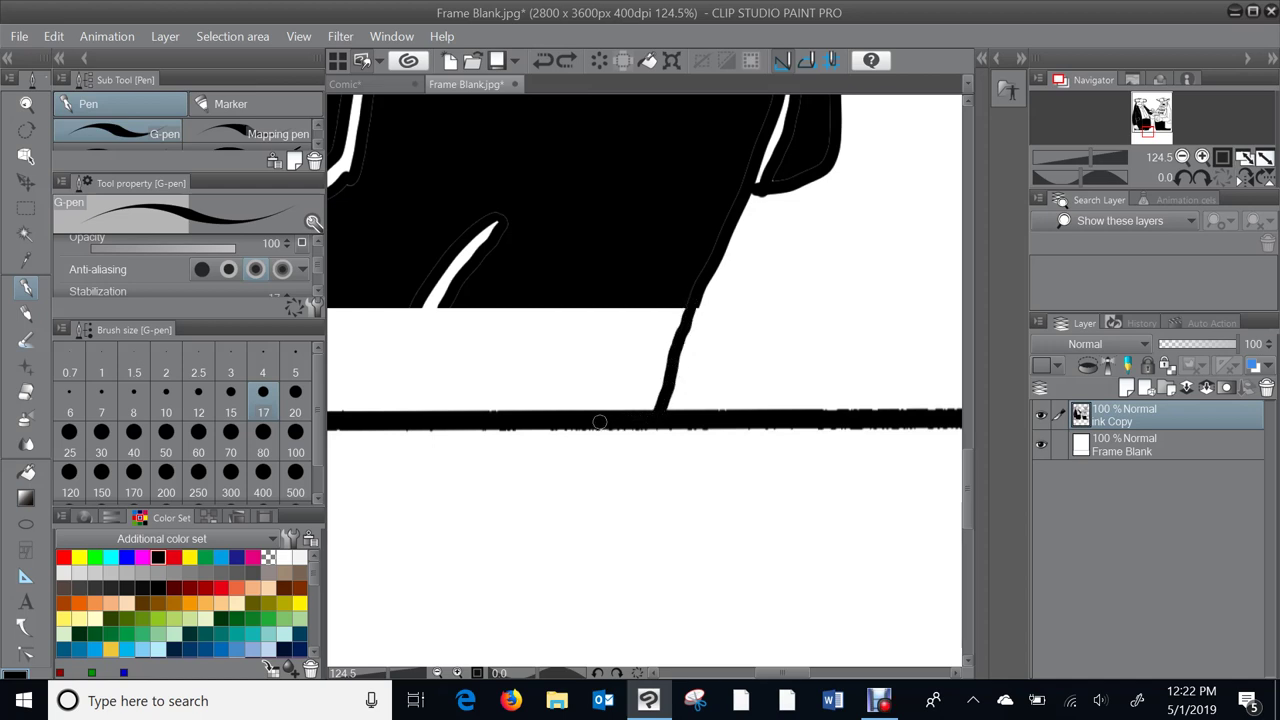
- Extend both lines of the crease between the black-coated man's legs down to the frame's bottom border
left_click_drag(463, 422, 338, 420)
left_click_drag(452, 294, 388, 428)
left_click_drag(415, 300, 376, 424)
left_click_drag(430, 501, 738, 454)
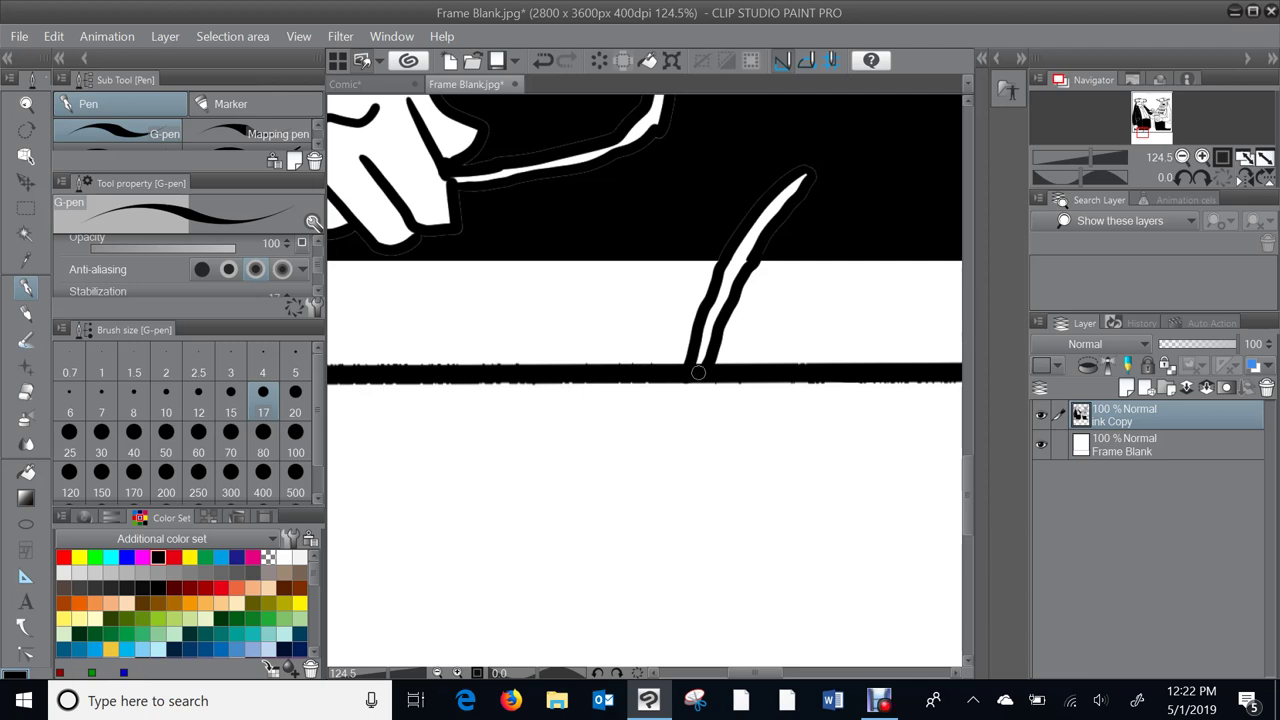
- Extend the sign-wearer's front trouser outline and both leg crease lines down to the frame's bottom border
left_click_drag(698, 372, 299, 377)
left_click_drag(940, 225, 363, 230)
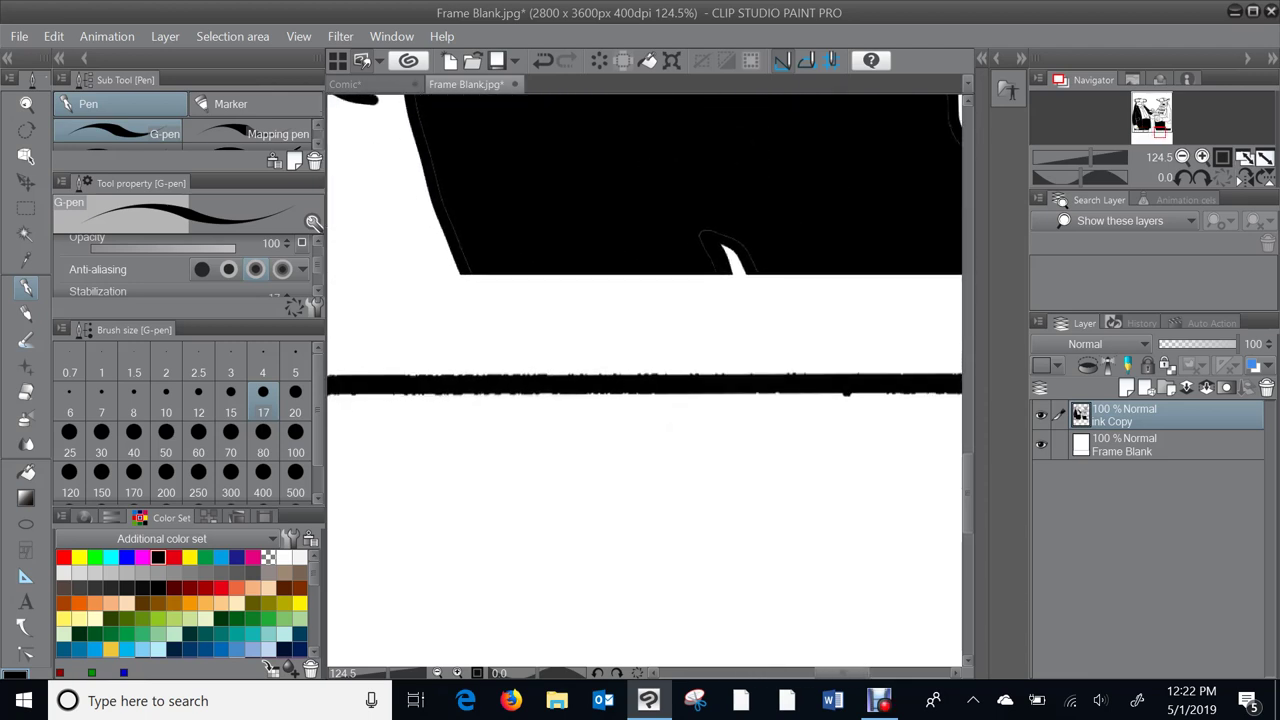
left_click_drag(462, 262, 506, 384)
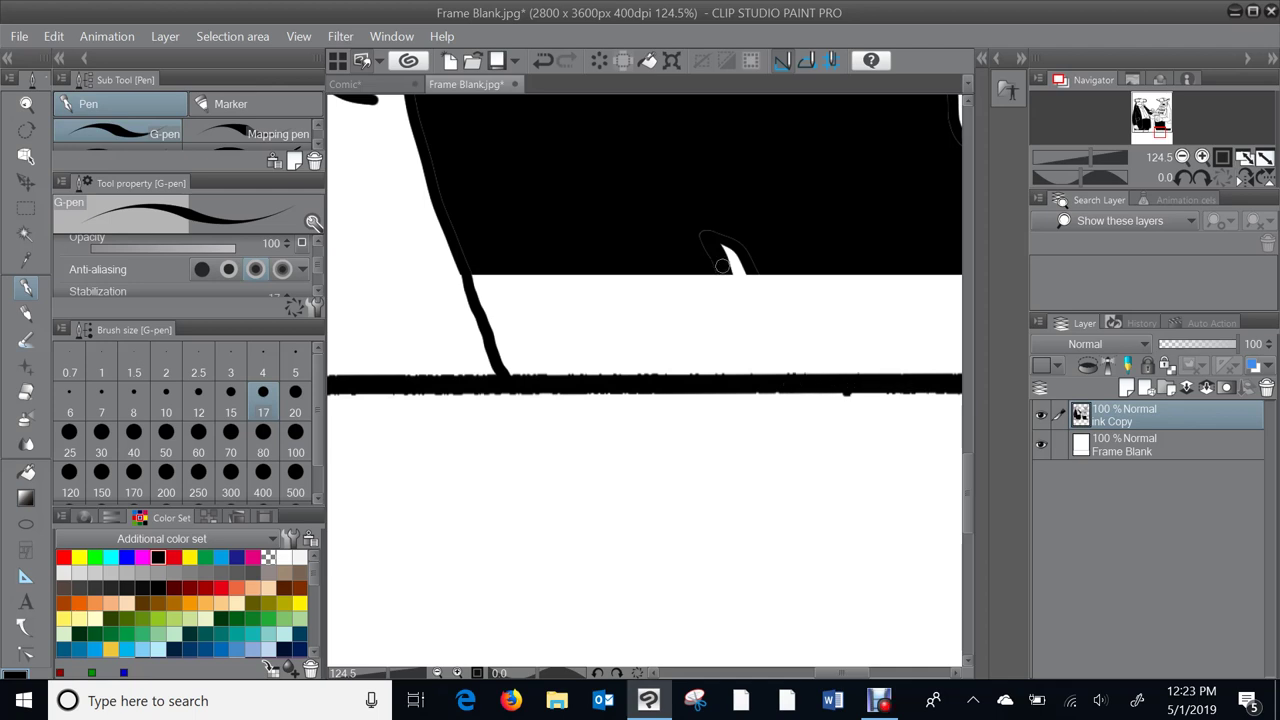
left_click_drag(718, 258, 772, 380)
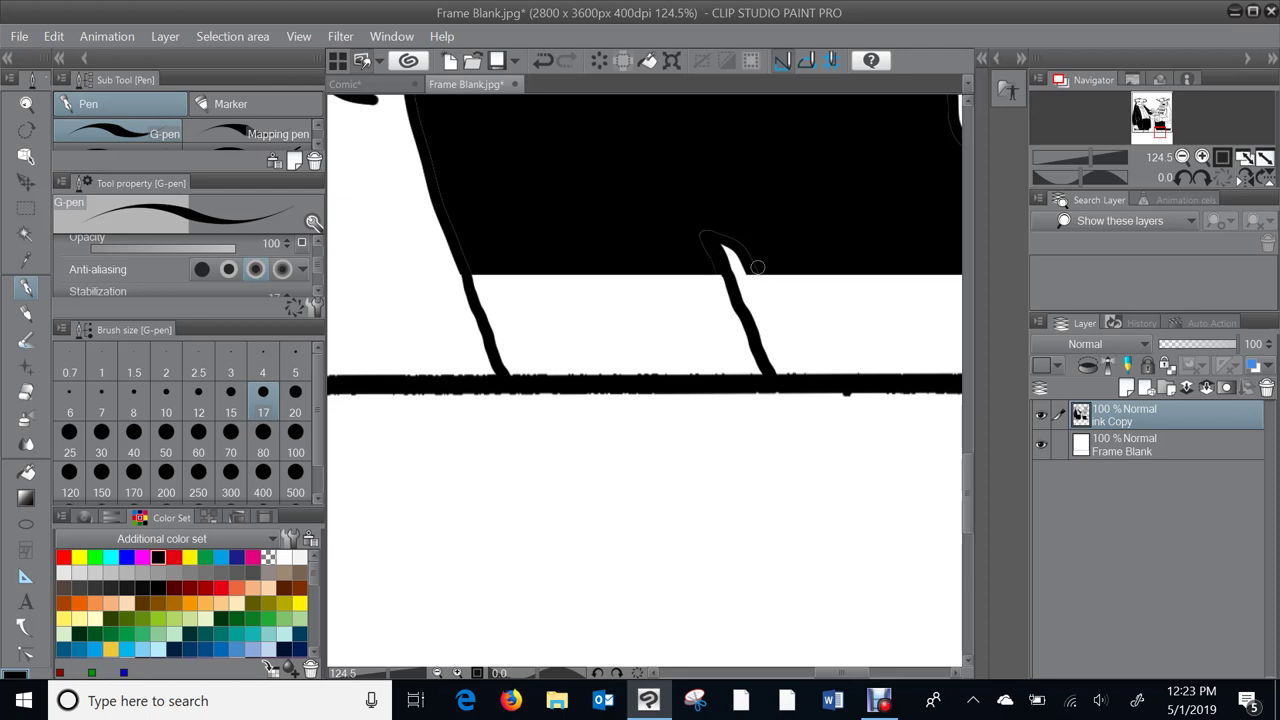
mouse_move(748, 262)
left_mouse_down()
mouse_move(797, 376)
mouse_move(748, 261)
left_mouse_up()
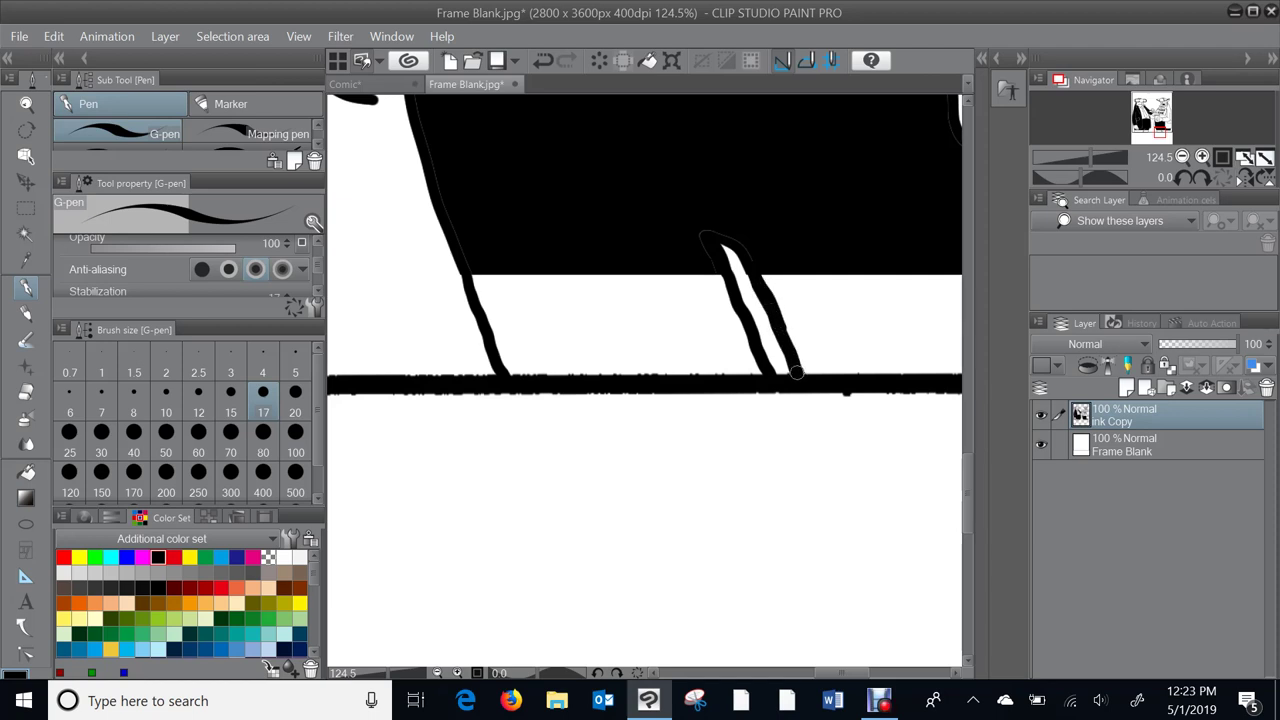
- Extend the sign-wearer's back trouser outline below the coat hem down to the frame's bottom border with the G-pen
left_click_drag(776, 332, 425, 321)
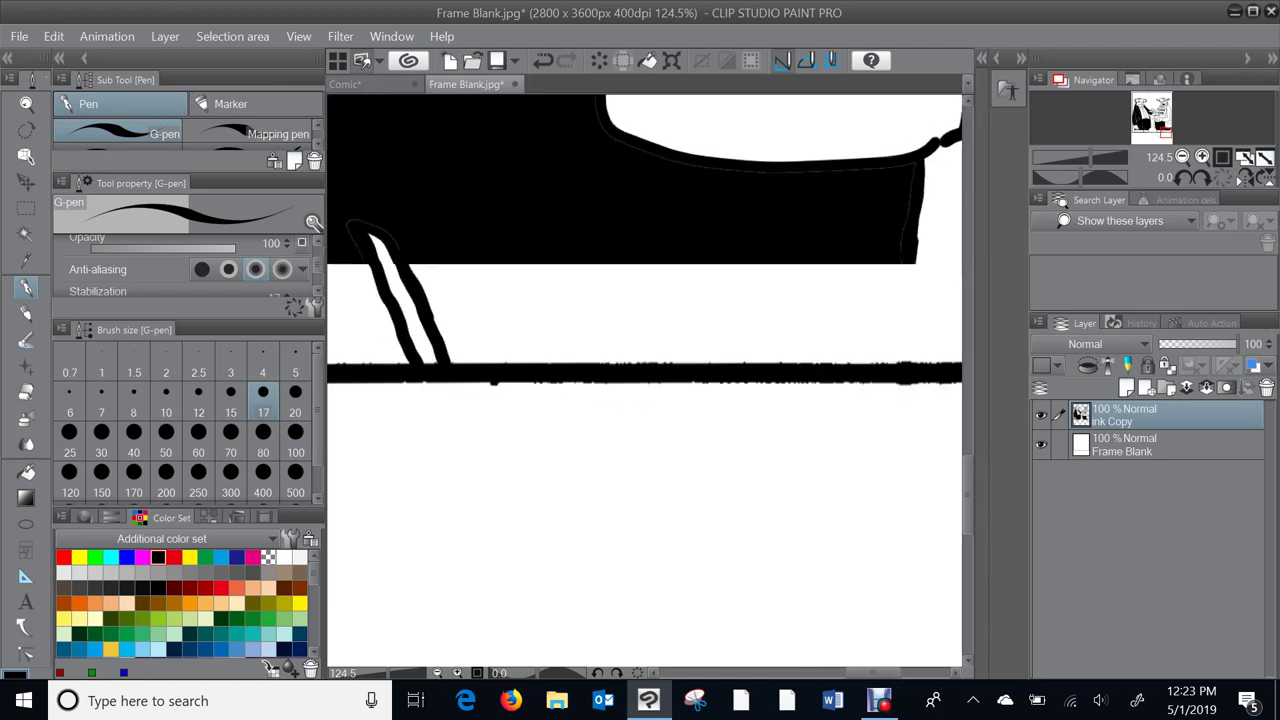
left_click_drag(445, 366, 358, 344)
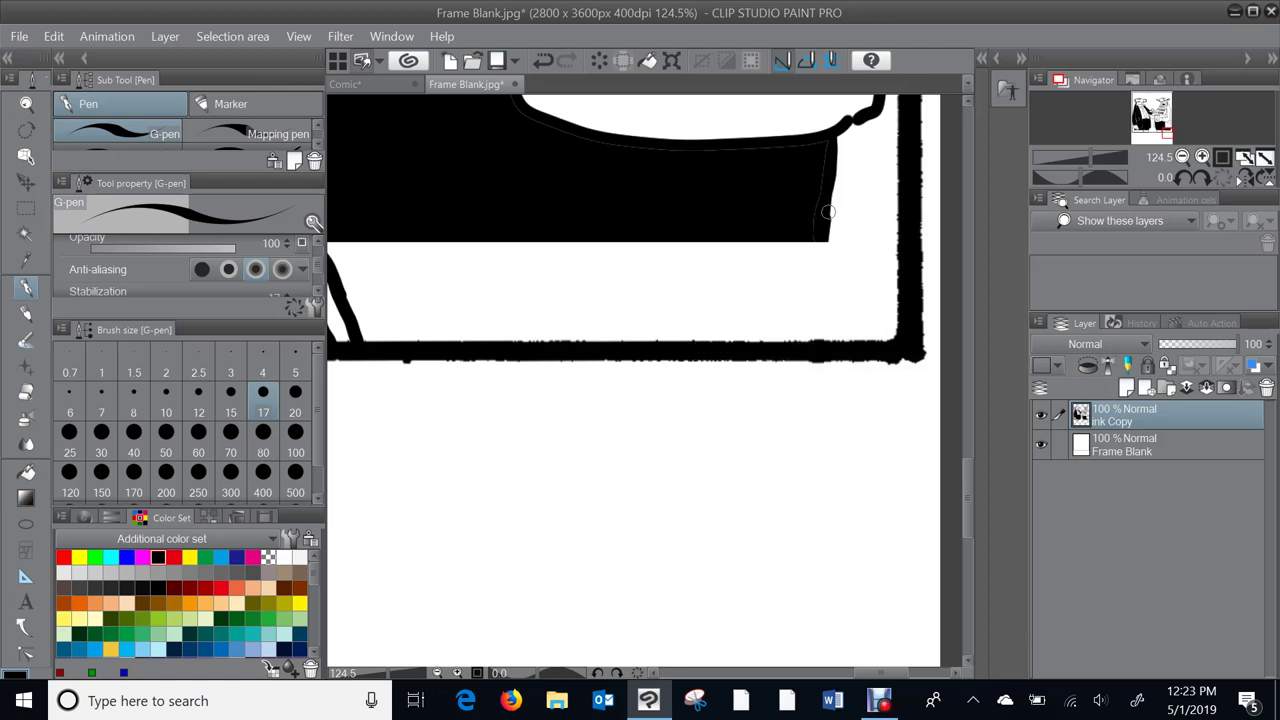
left_click_drag(822, 218, 814, 347)
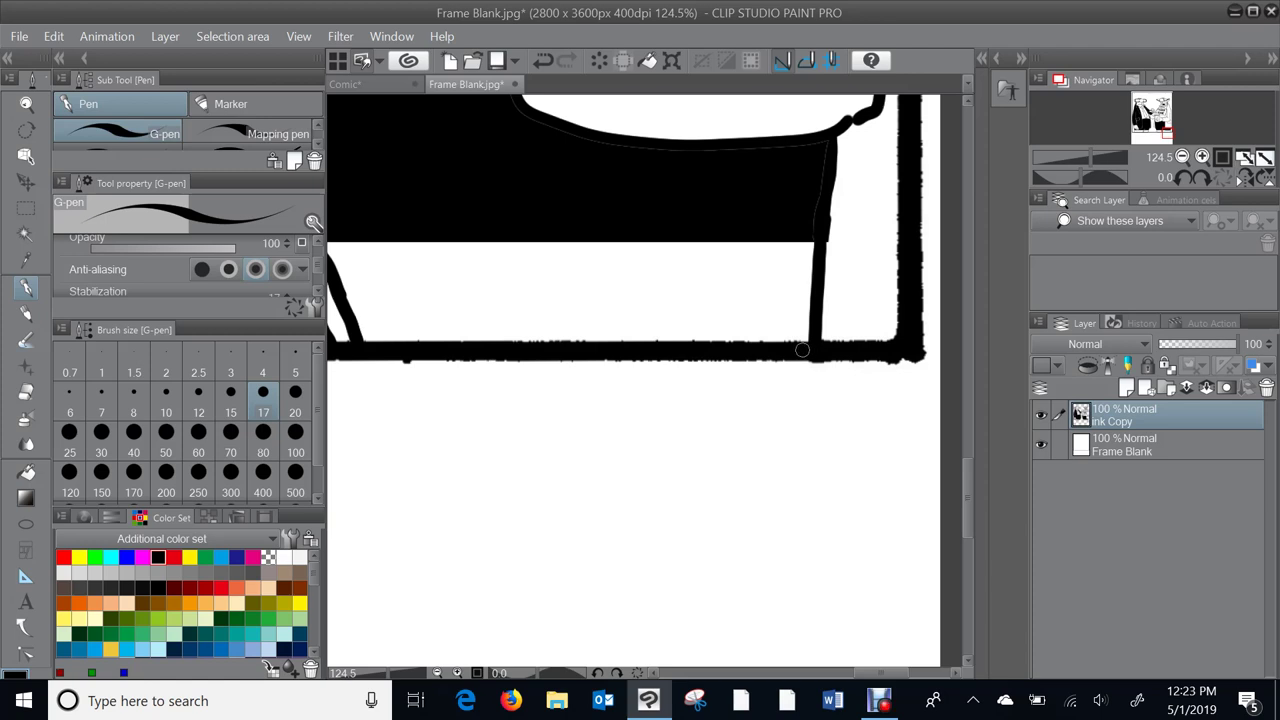
- Fill the white gaps in both figures' trousers above the bottom border with black, leaving the narrow leg creases white
scroll(681, 320, "down", 4)
left_click_drag(606, 354, 854, 393)
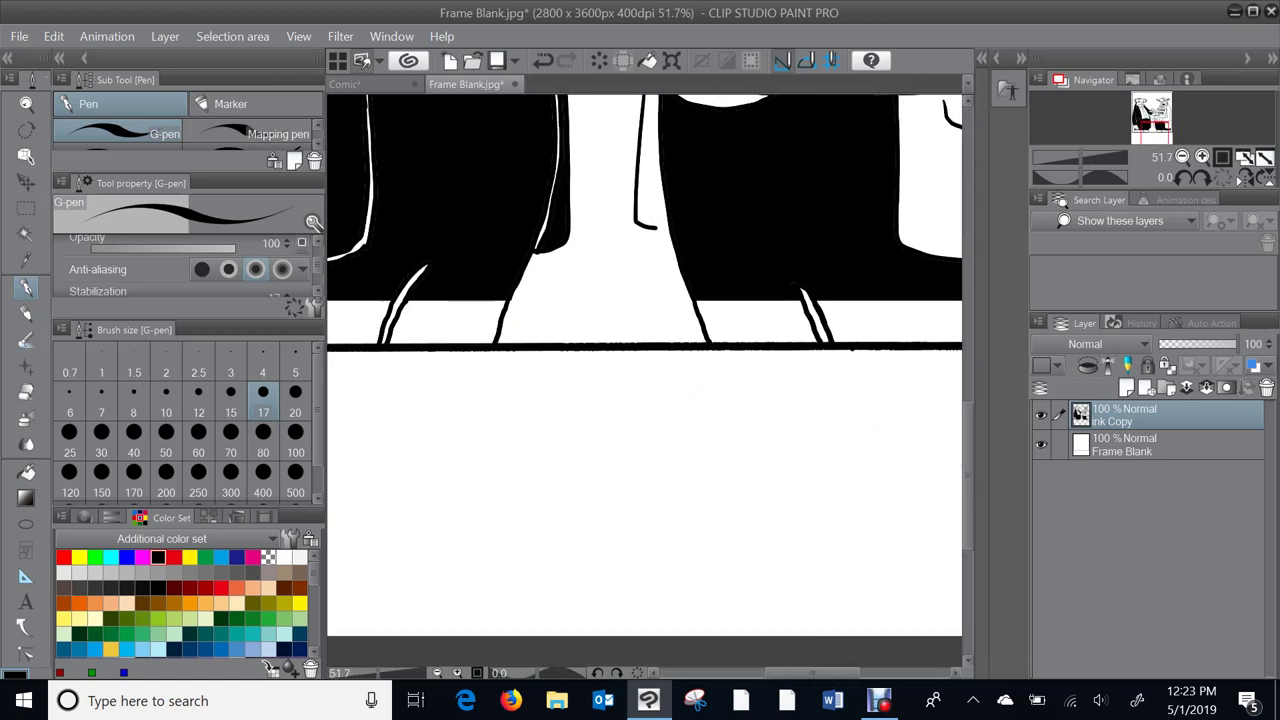
left_click(27, 472)
left_click(360, 318)
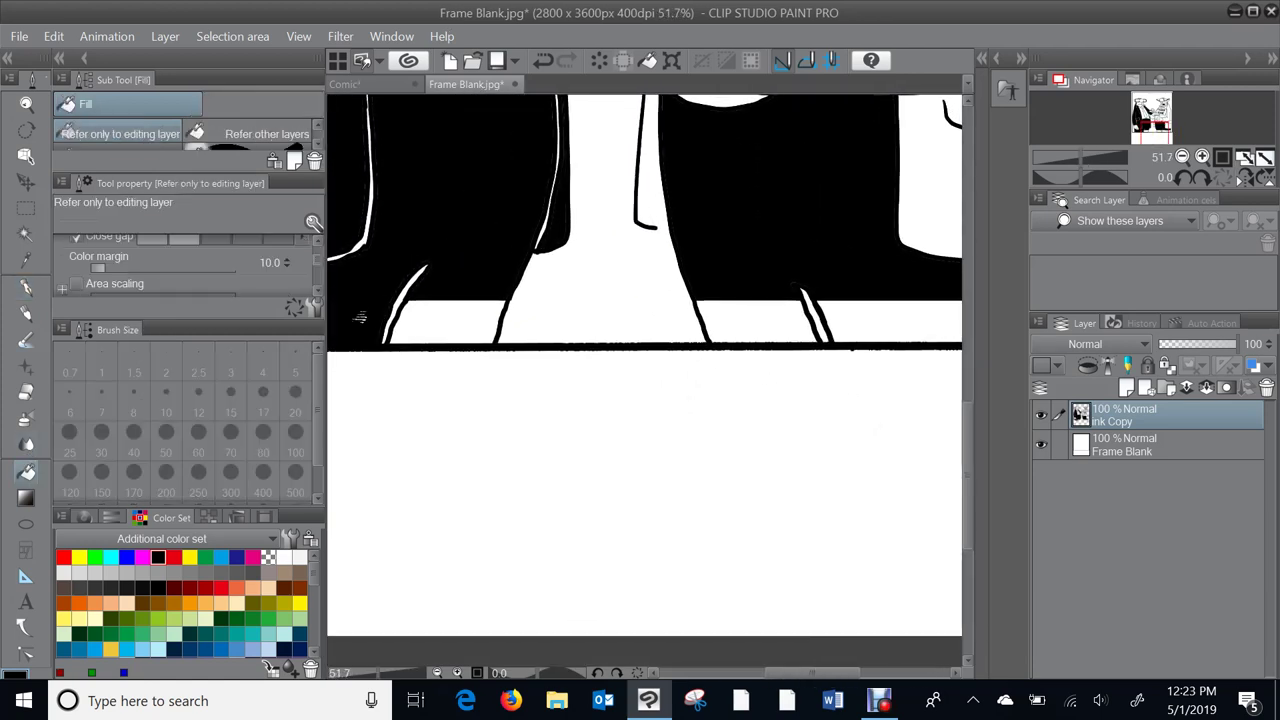
left_click(438, 314)
left_click(758, 312)
left_click(890, 314)
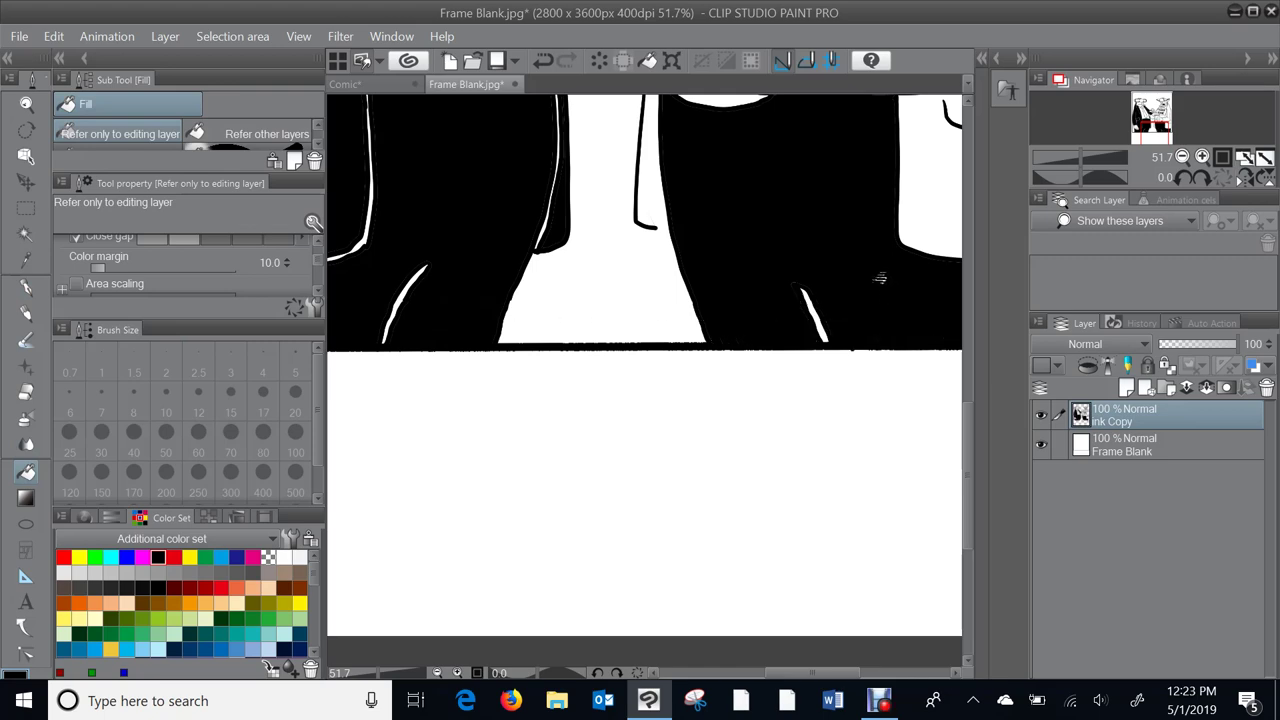
- Hand-letter the artist's signature in two slanted lines with the G-pen on the sign-wearer's coat below the pocket
key("p")
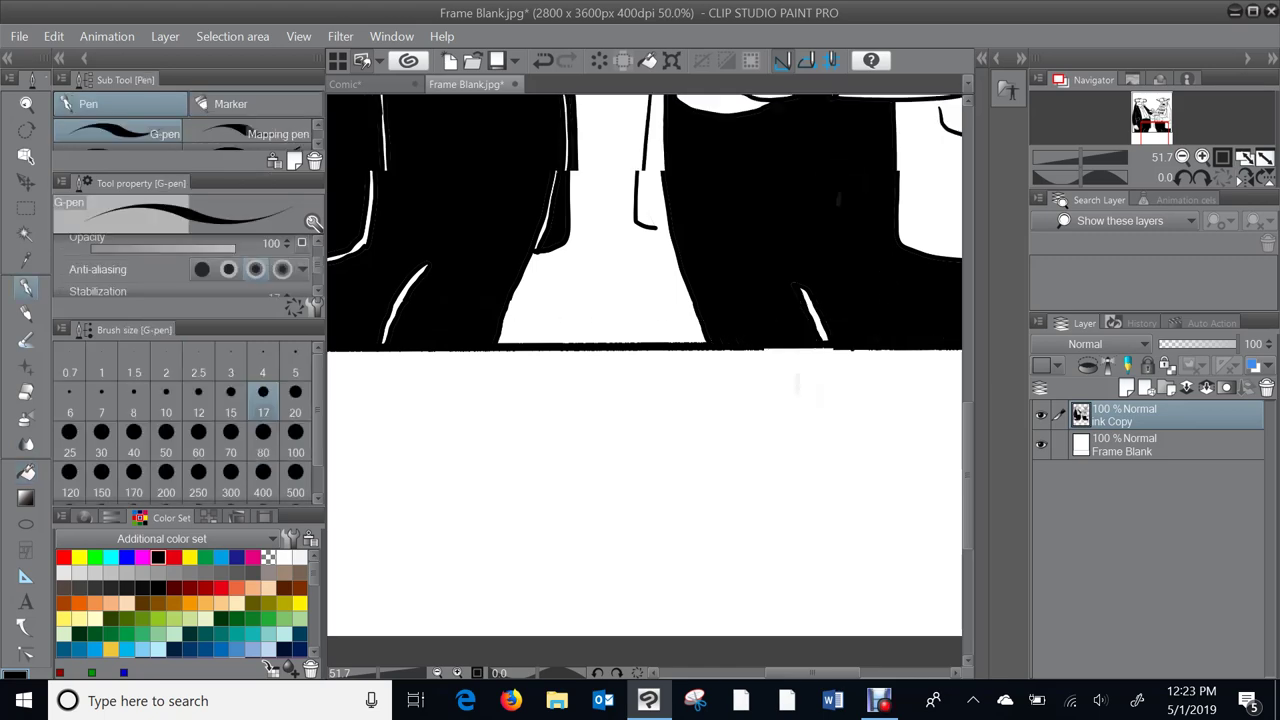
scroll(841, 189, "down", 4)
scroll(790, 417, "up", 4)
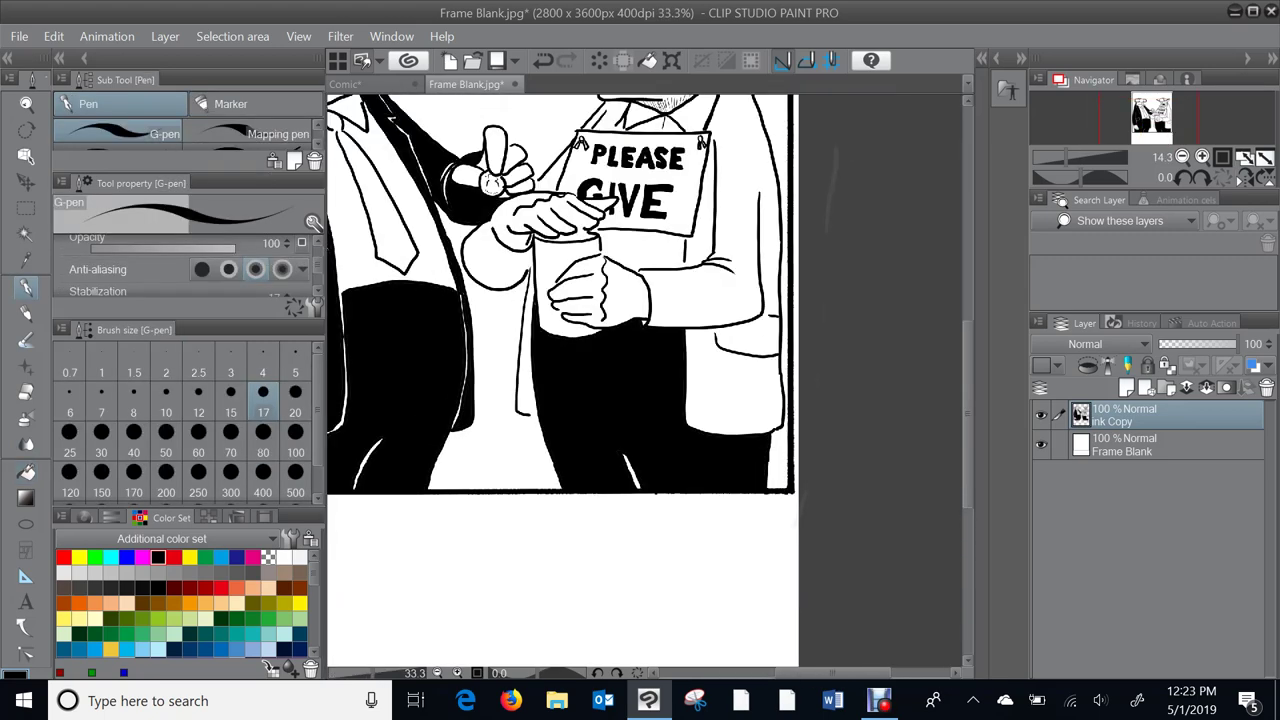
left_click_drag(820, 495, 822, 496)
left_click_drag(839, 439, 835, 440)
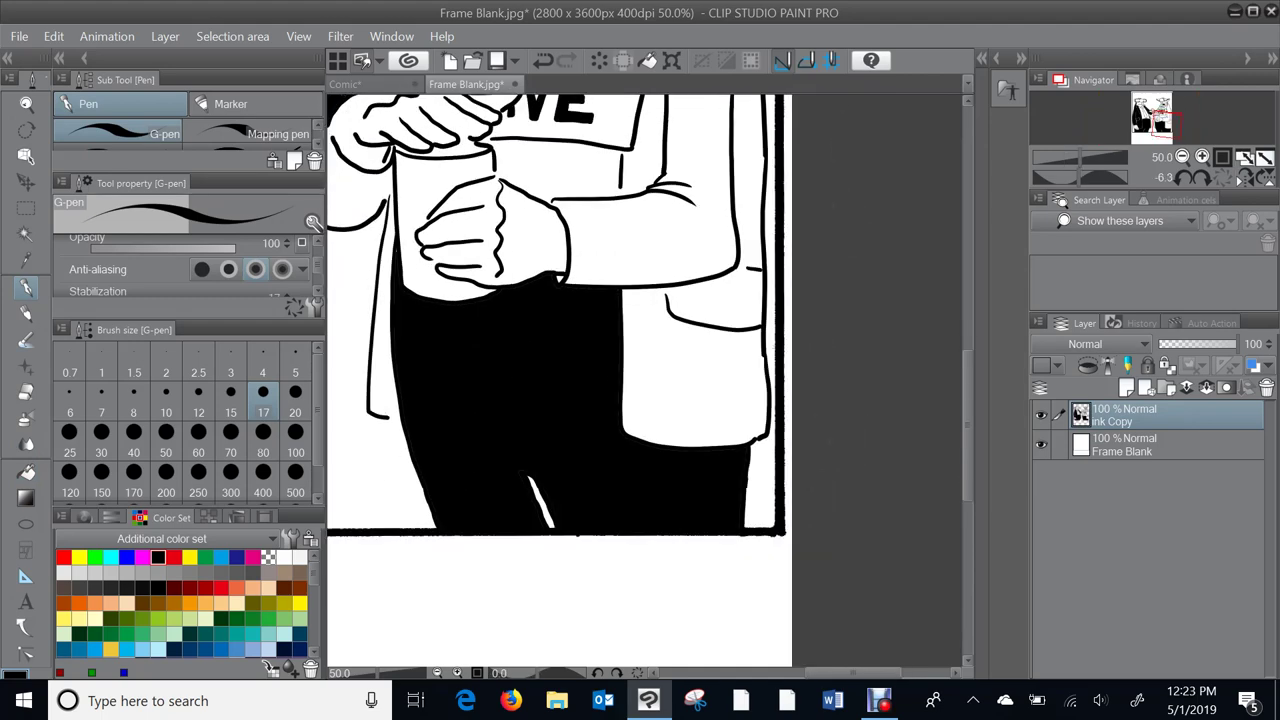
scroll(785, 360, "up", 5)
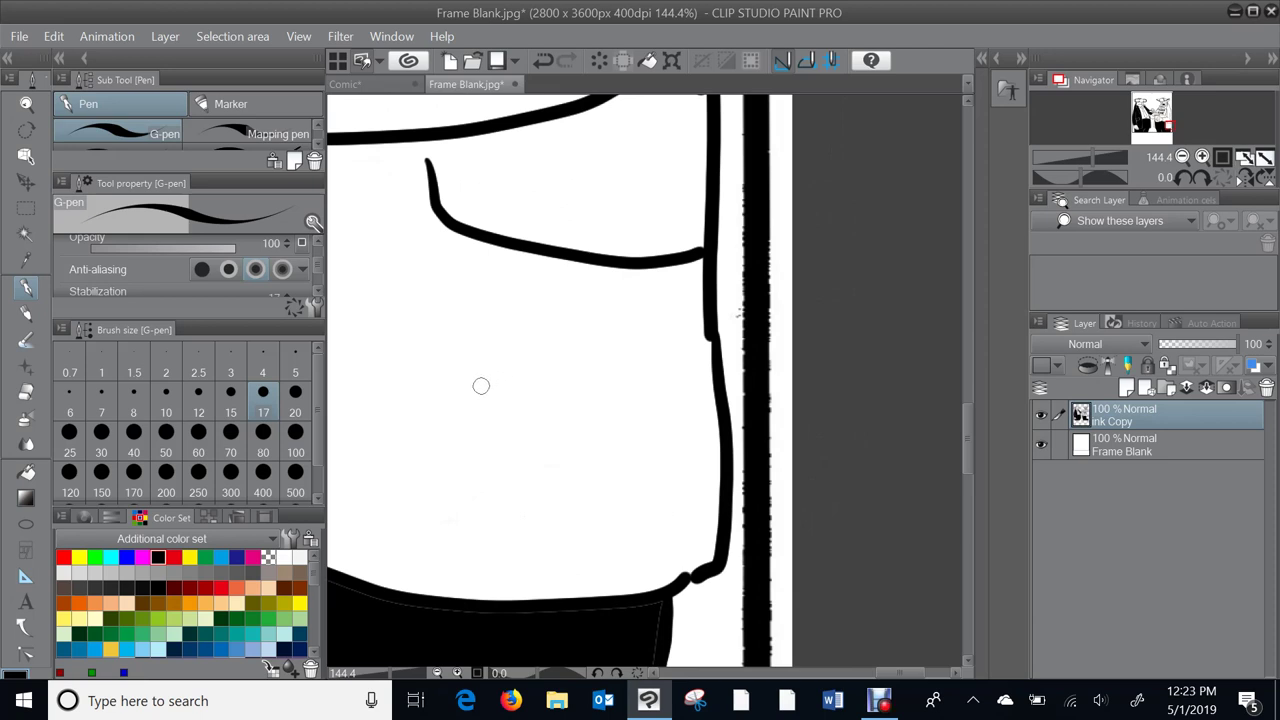
mouse_move(476, 378)
left_mouse_down()
mouse_move(498, 445)
mouse_move(477, 360)
mouse_move(500, 438)
left_mouse_up()
left_click_drag(520, 377, 521, 405)
left_click(517, 332)
mouse_move(528, 312)
left_mouse_down()
mouse_move(538, 388)
mouse_move(553, 372)
left_mouse_up()
mouse_move(545, 428)
left_mouse_down()
mouse_move(552, 512)
mouse_move(590, 502)
left_mouse_up()
left_click_drag(518, 478, 562, 494)
mouse_move(579, 410)
left_mouse_down()
mouse_move(587, 479)
mouse_move(576, 442)
mouse_move(595, 477)
mouse_move(598, 408)
mouse_move(601, 448)
mouse_move(638, 430)
left_mouse_up()
mouse_move(604, 338)
left_mouse_down()
mouse_move(598, 358)
mouse_move(642, 414)
left_mouse_up()
left_click_drag(613, 316, 672, 400)
left_click_drag(612, 362, 594, 378)
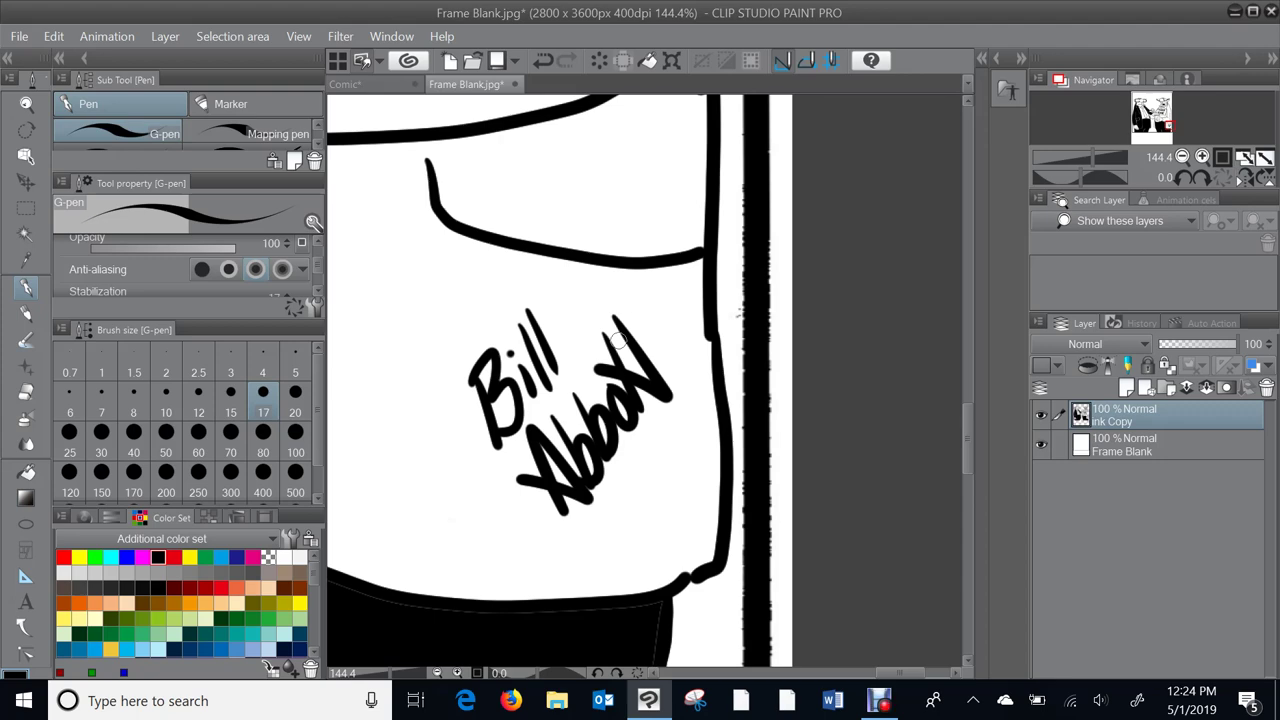
scroll(885, 325, "down", 6)
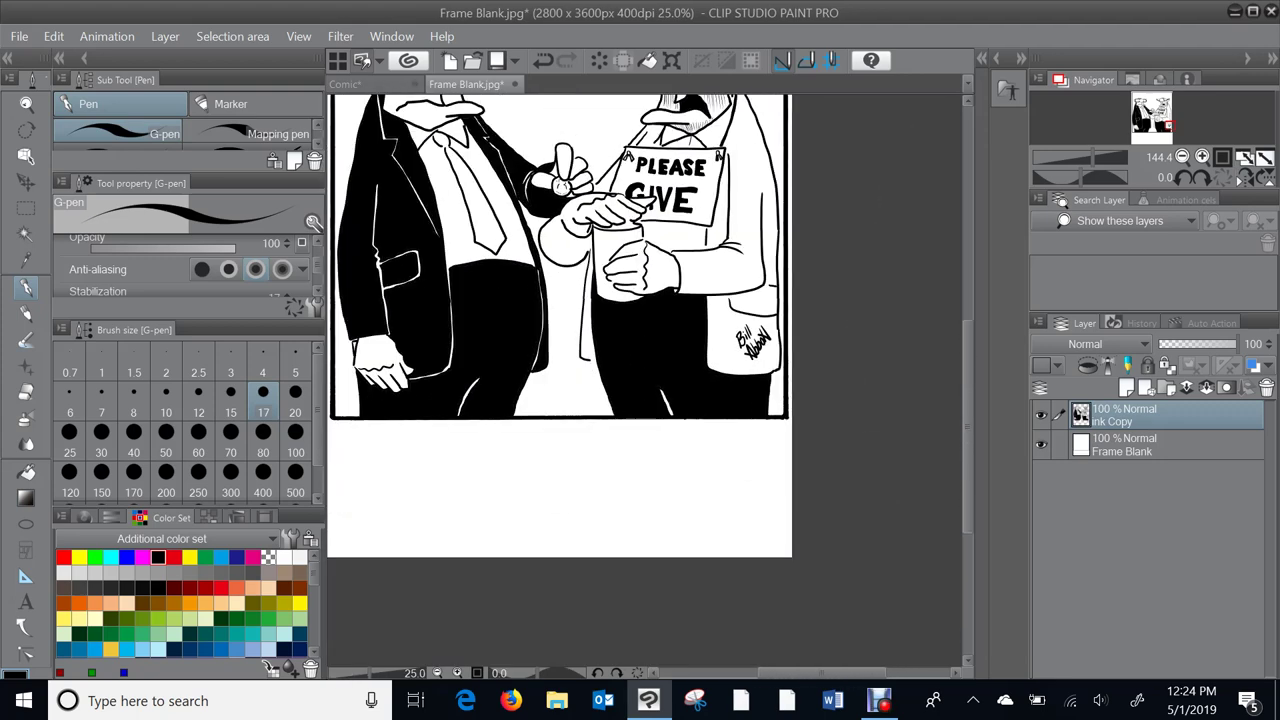
key("ctrl+minus")
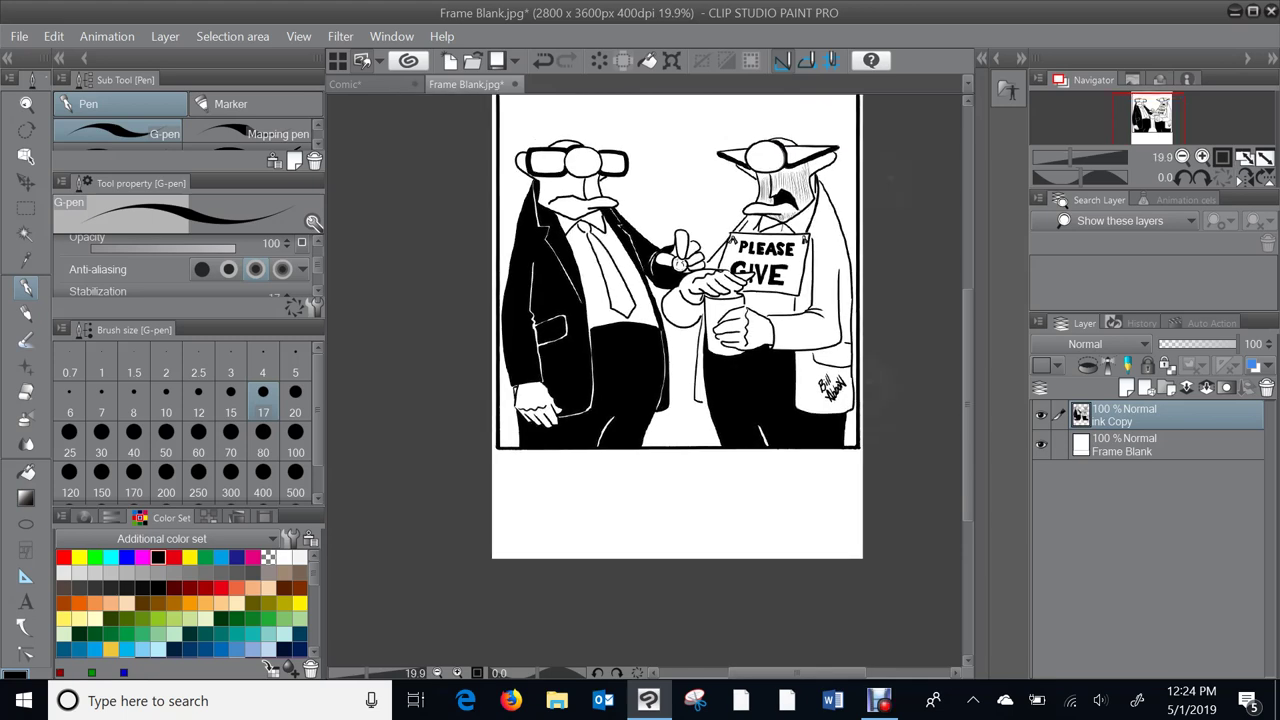
left_click_drag(885, 380, 815, 432)
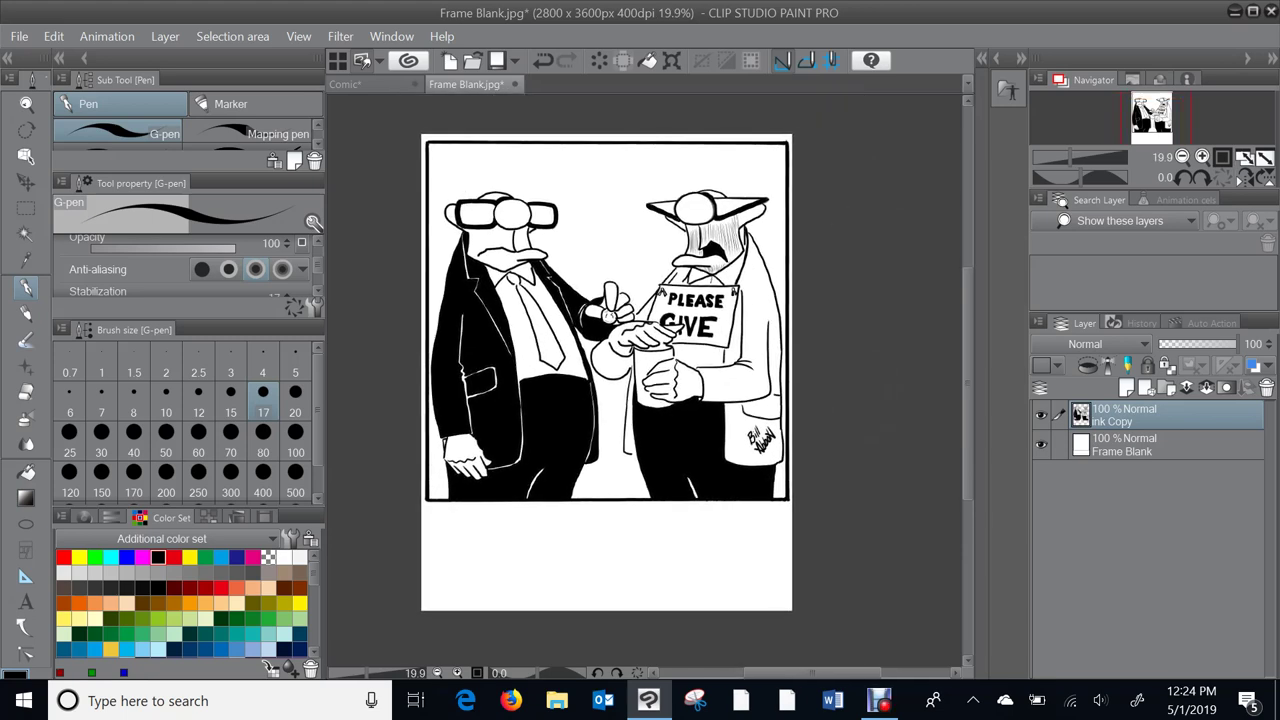